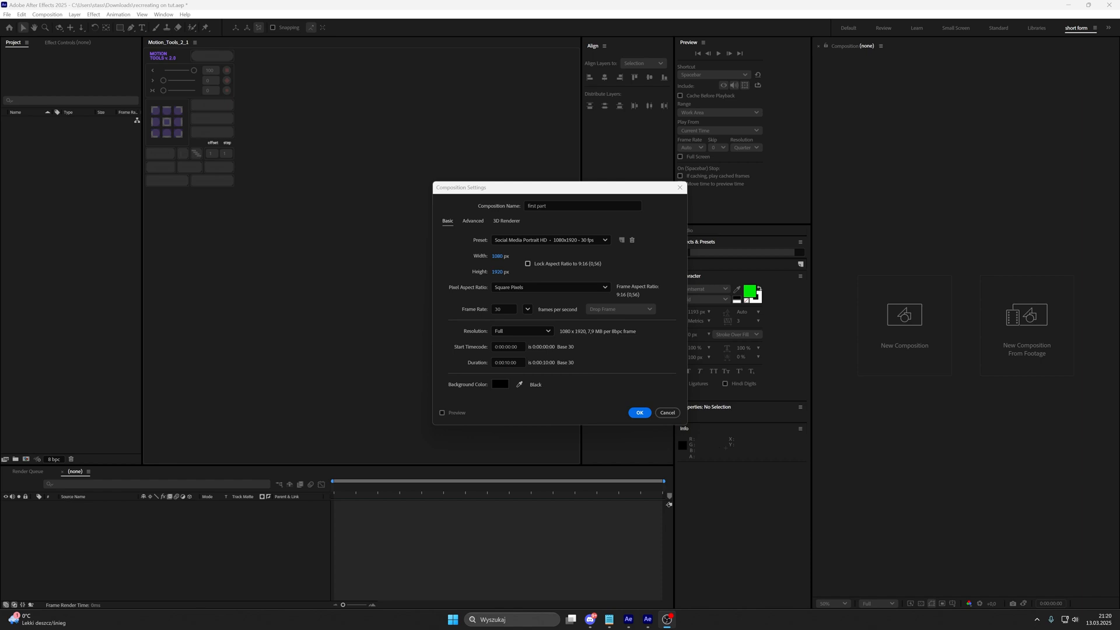
Create a 1080 x 1920 composition named "first part" at 30 fps with a duration of 10 seconds.
left_click(532, 205)
left_click(639, 412)
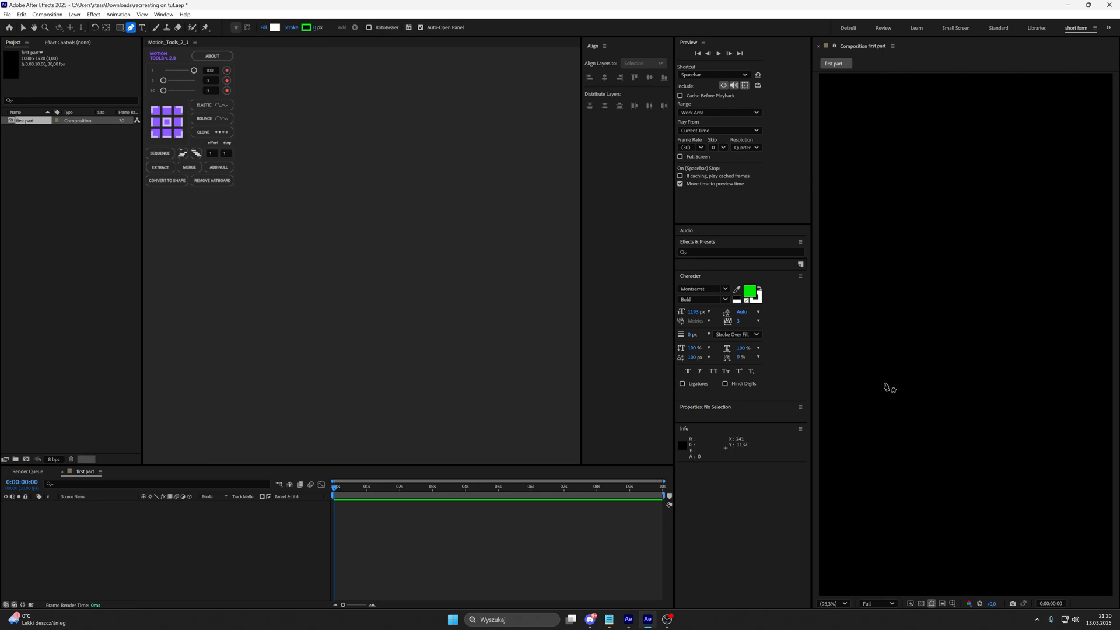
scroll(884, 383, "down", 1)
key("shift+/")
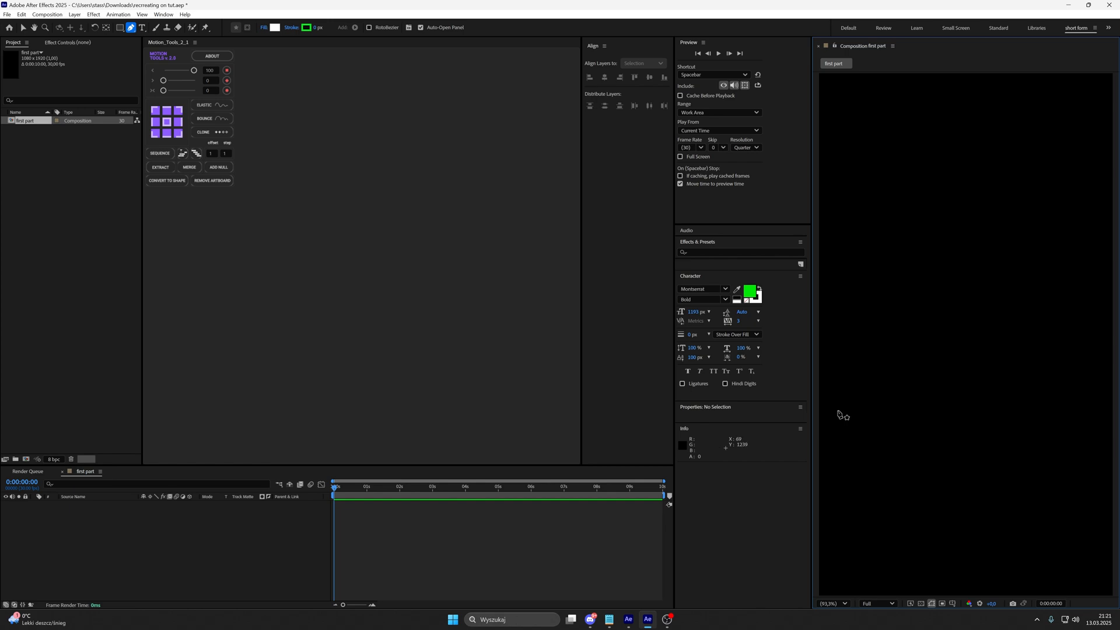
Draw a large white trapezoid with the Pen tool, wider at its upper edge, and fine-tune its position in the frame.
left_click(838, 410)
left_click(1083, 410)
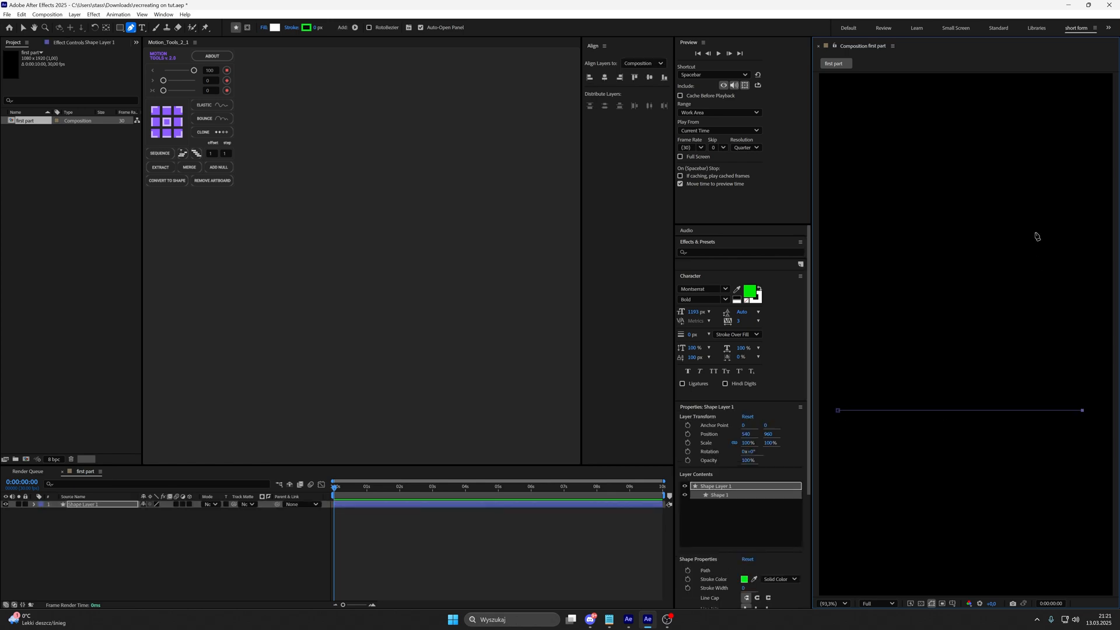
left_click(1098, 205)
left_click(826, 205)
key("v")
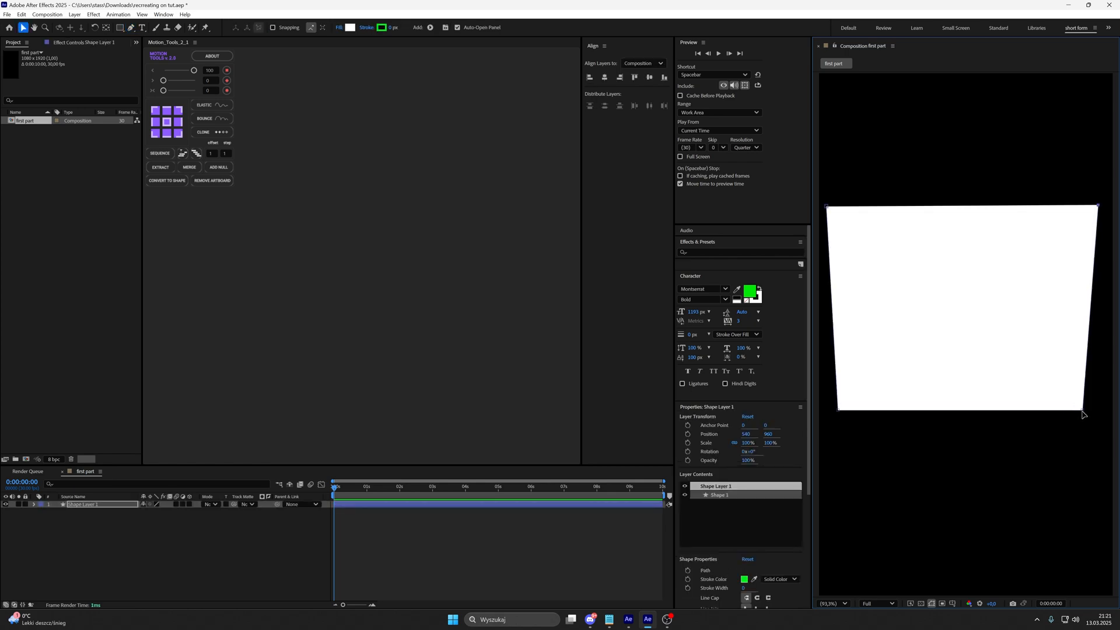
left_click_drag(1083, 411, 1089, 412)
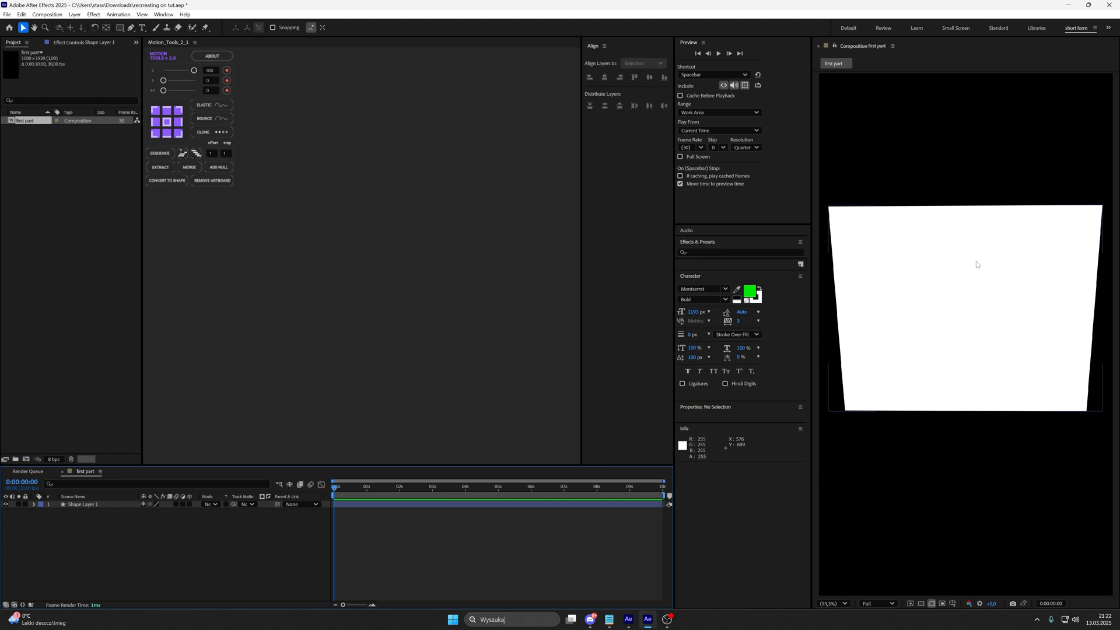
Apply the Roughen Edges effect to the trapezoid's shape layer.
left_click(602, 506)
key("ctrl+space")
type("rou")
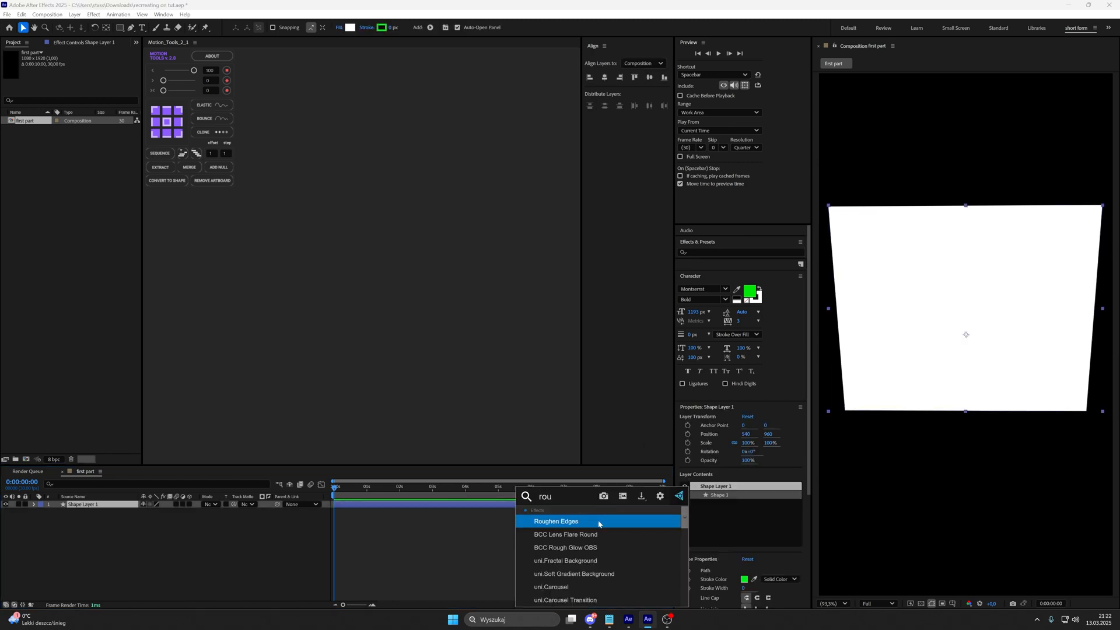
left_click(599, 523)
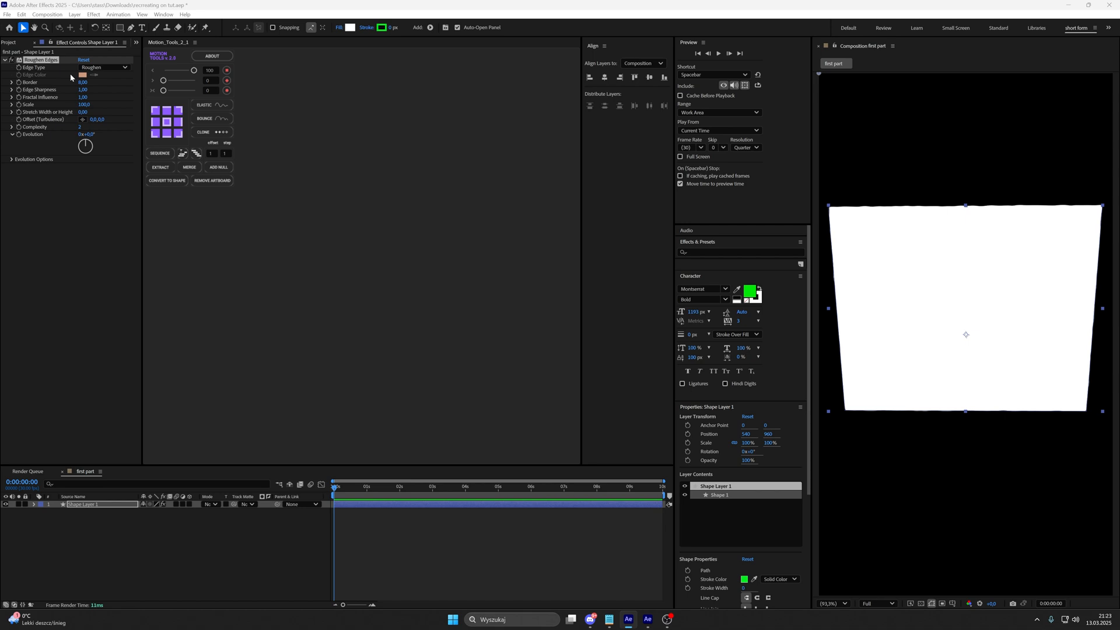
Round the trapezoid's corners by setting Roughen Edges to Border 40, Edge Sharpness 10 and Fractal Influence 0.
left_click(85, 81)
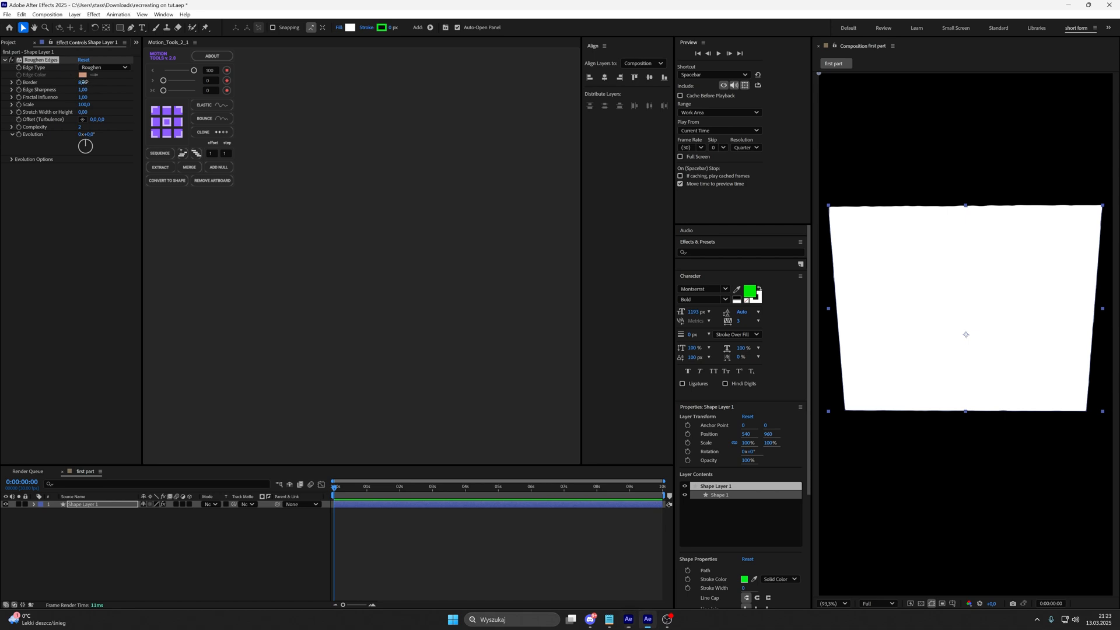
type("40")
key("Return")
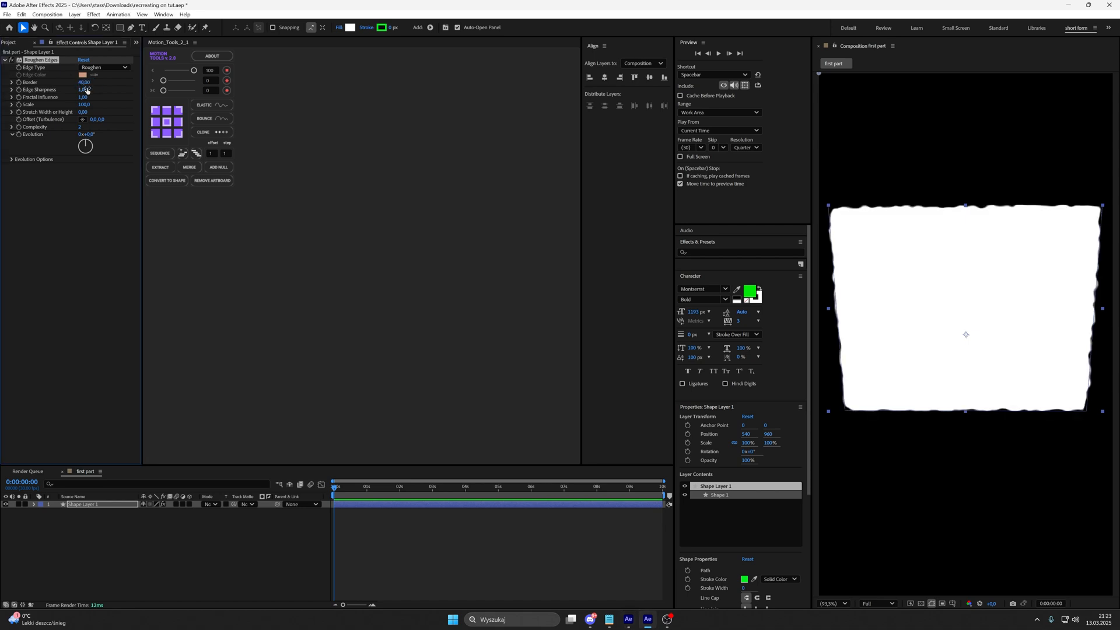
left_click(85, 90)
type("10")
key("Return")
left_click(83, 97)
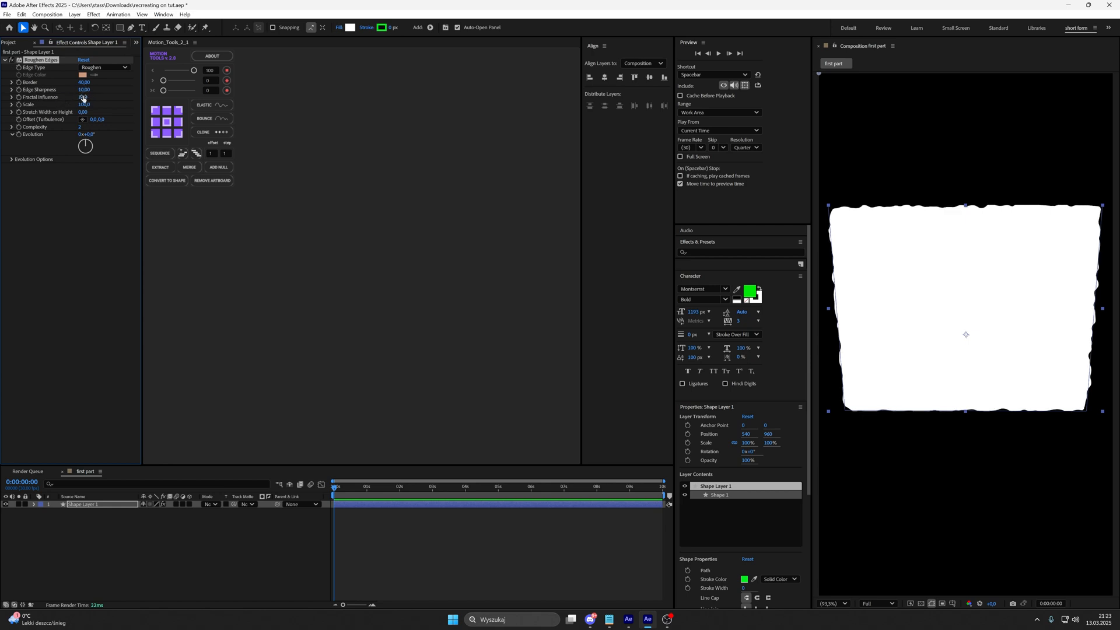
type("0")
key("Return")
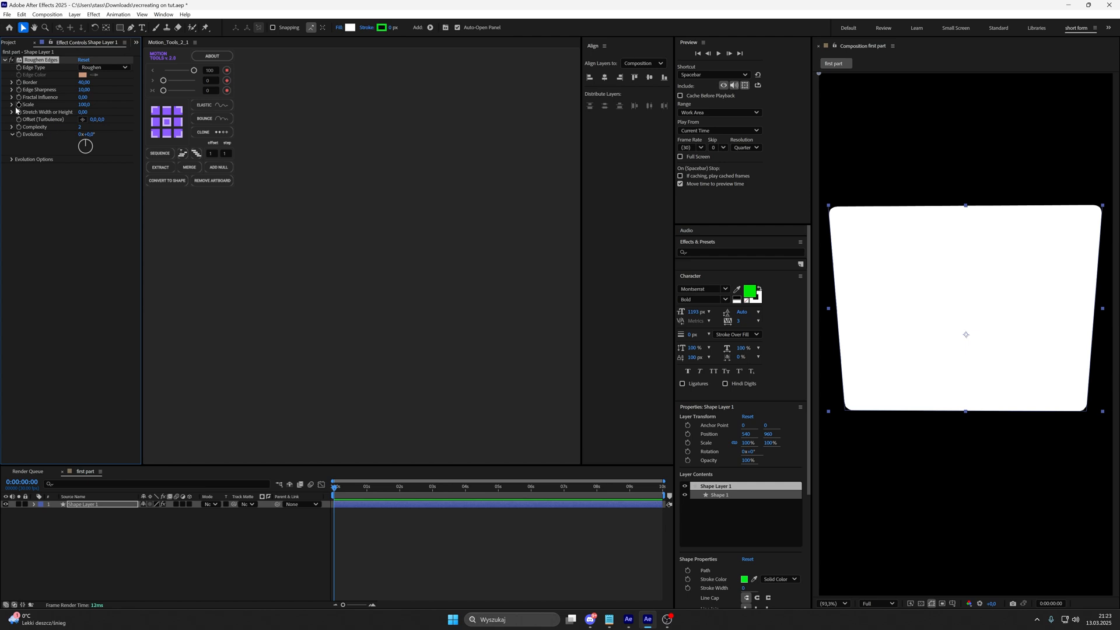
left_click(587, 522)
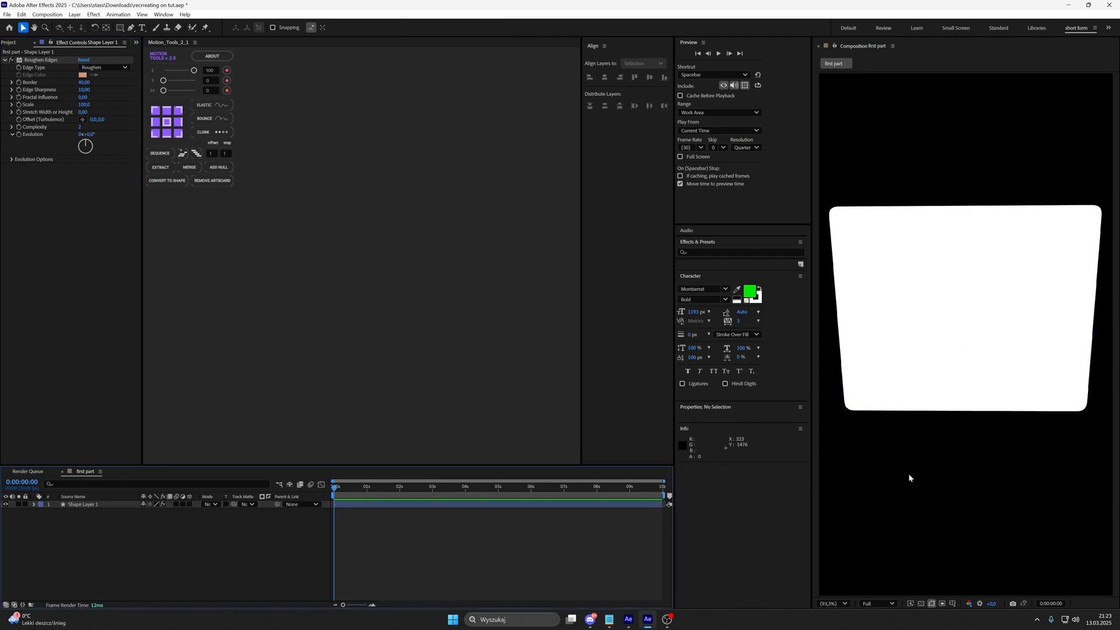
Pre-compose the shape layer as "main object", moving all attributes into the new composition.
key("g")
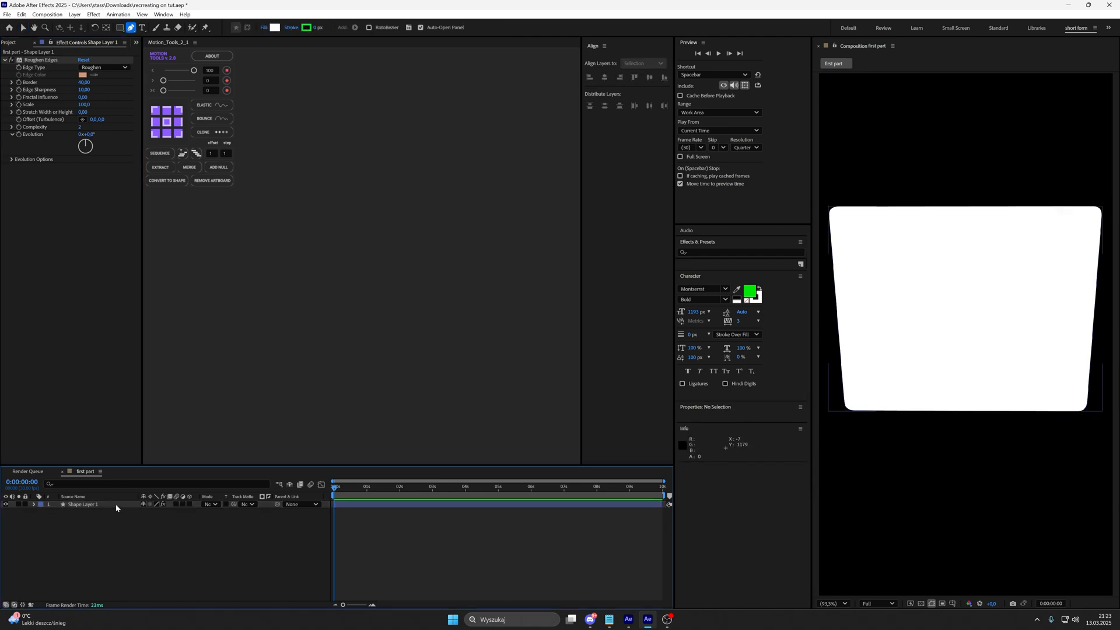
left_click(116, 505)
right_click(116, 506)
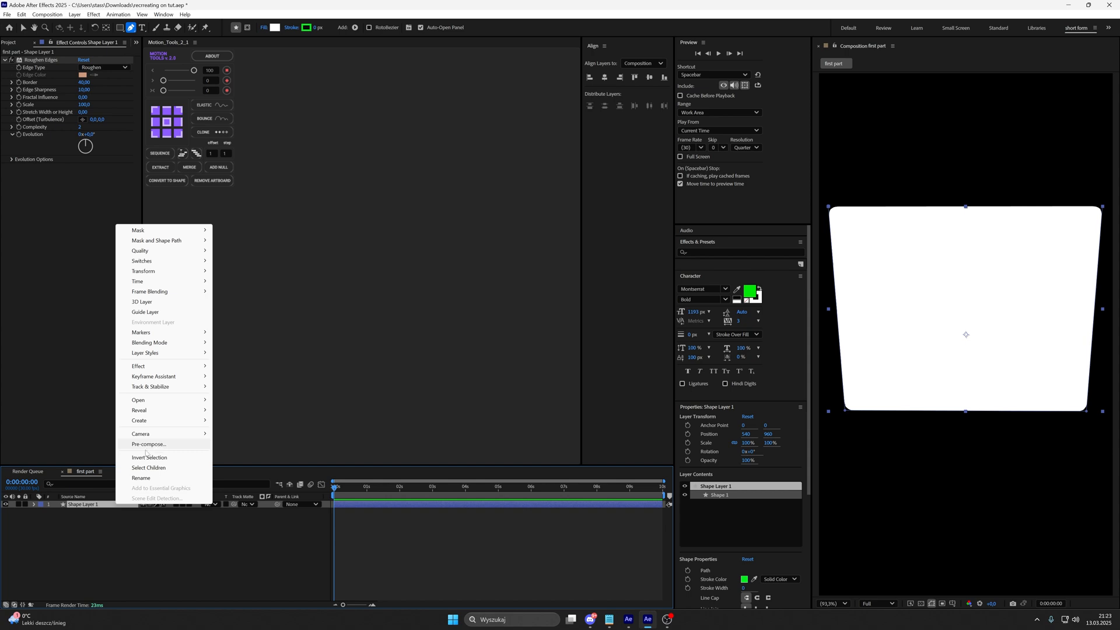
left_click(149, 445)
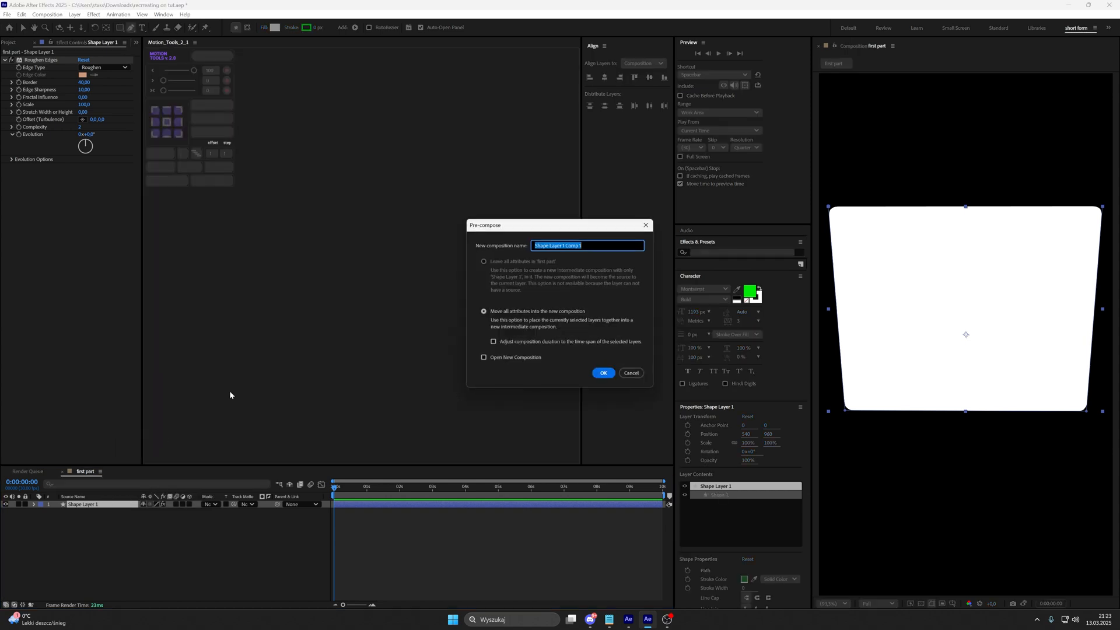
key("BackSpace")
type("main object")
key("Return")
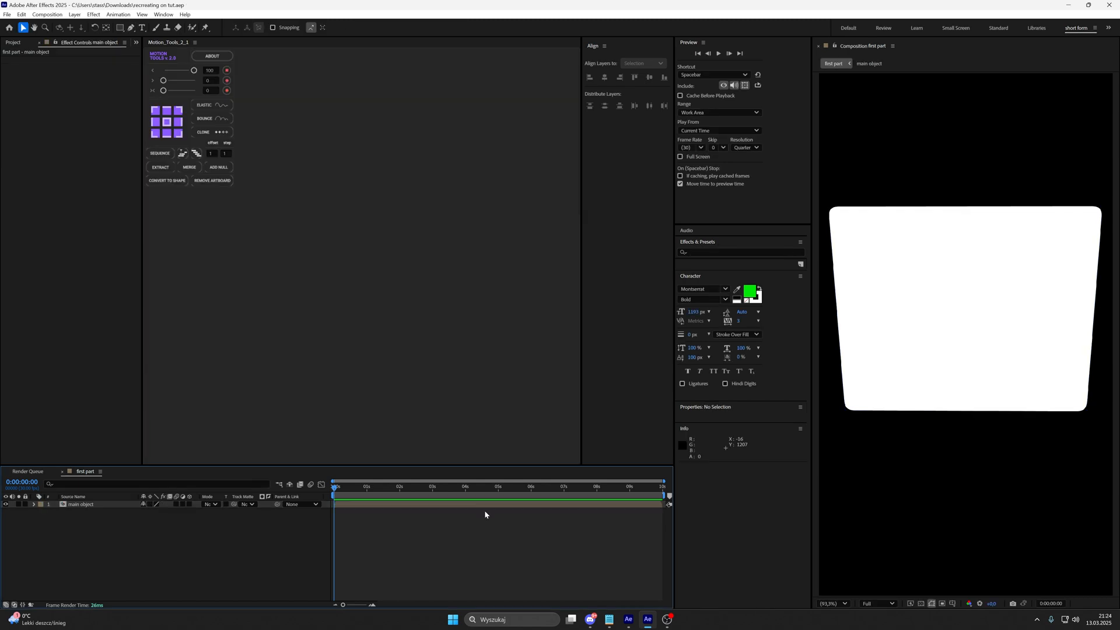
Draw a wide rectangular mask on the main object layer, extending past the frame and down to the trapezoid's lower edge, and set it to Subtract.
scroll(944, 418, "down", 4)
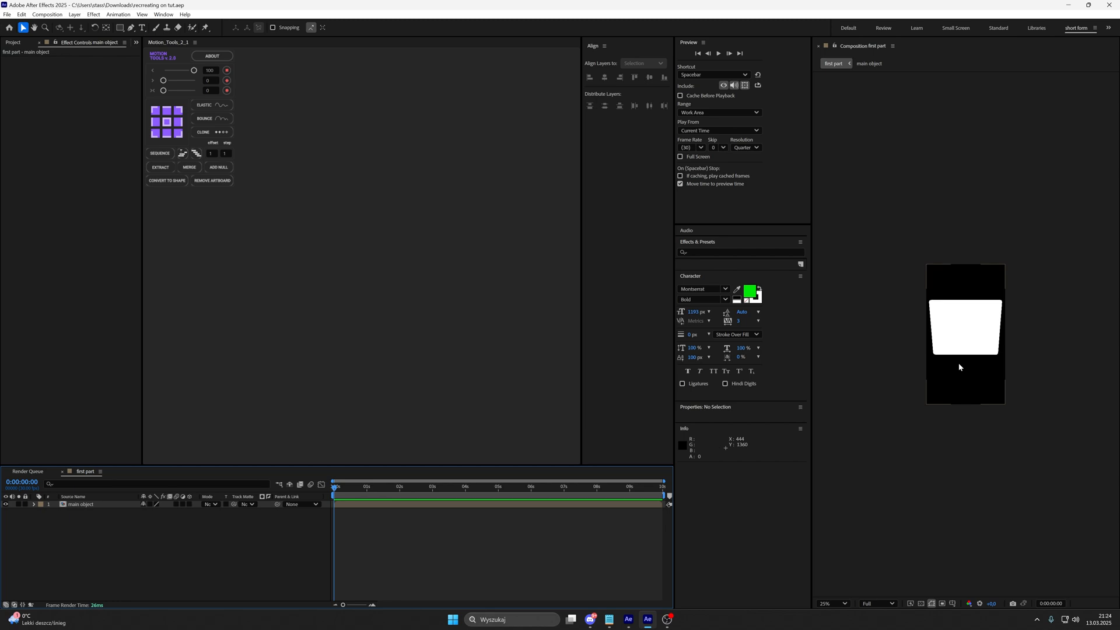
left_click(110, 504)
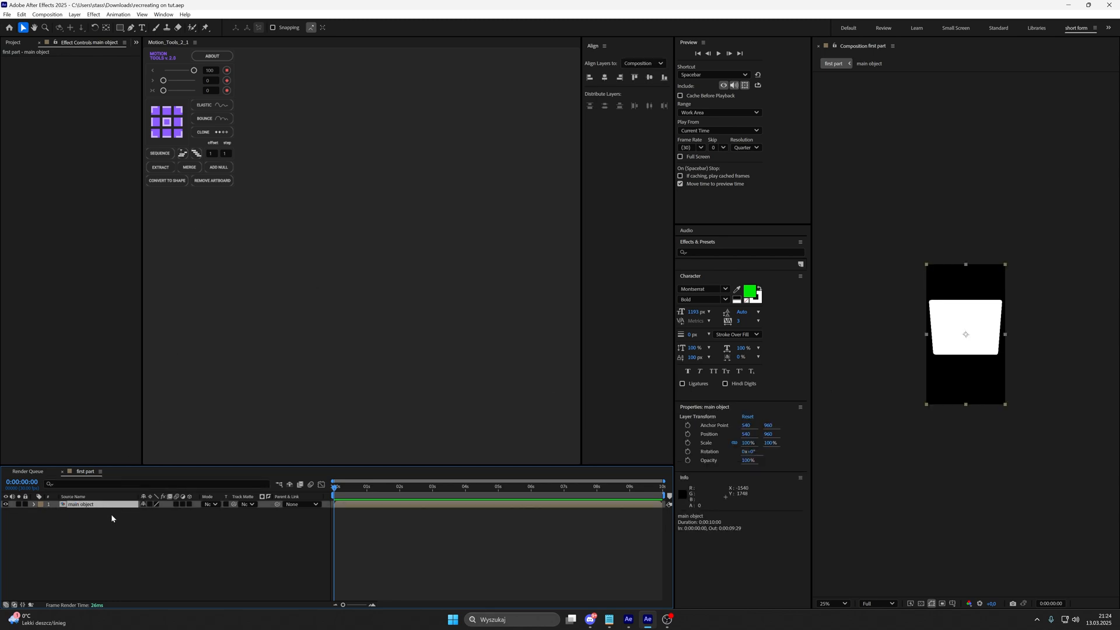
left_click(121, 29)
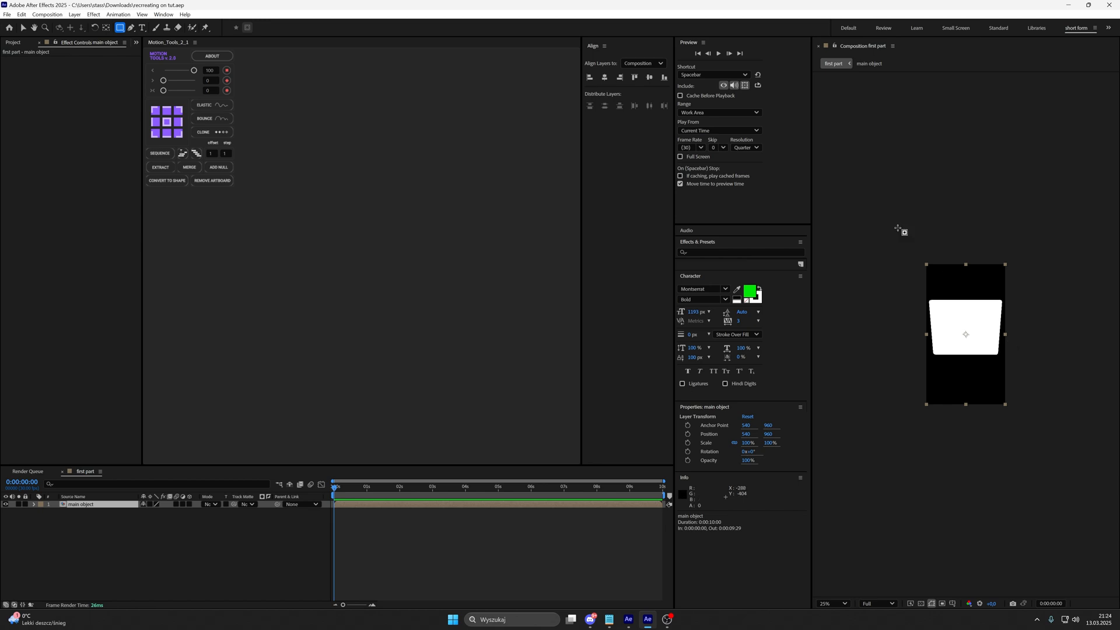
left_click_drag(824, 119, 1111, 356)
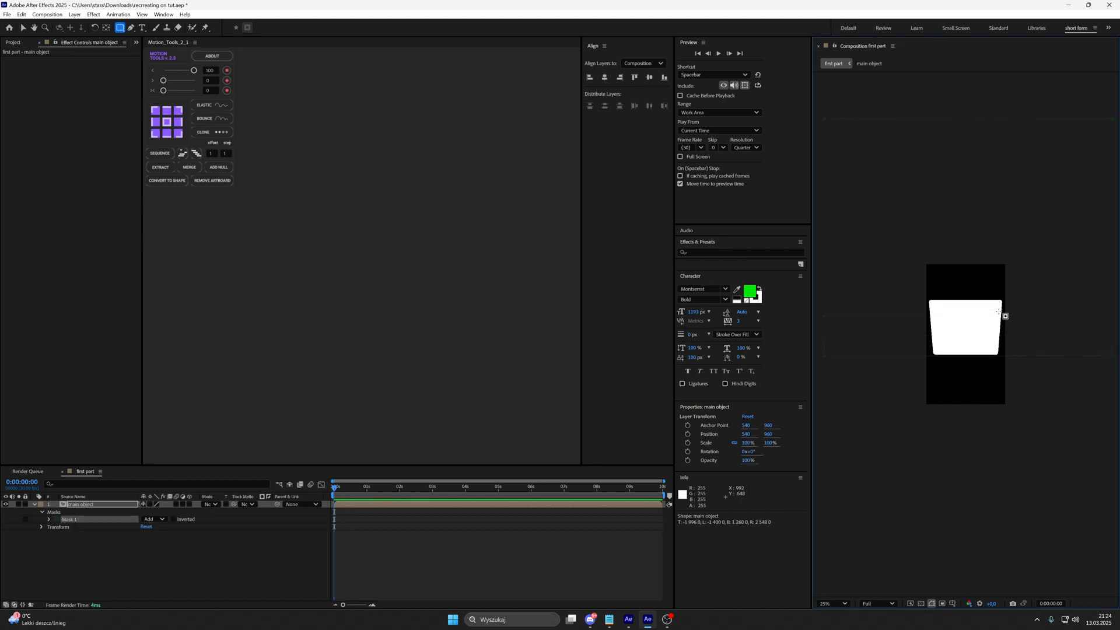
left_click(49, 521)
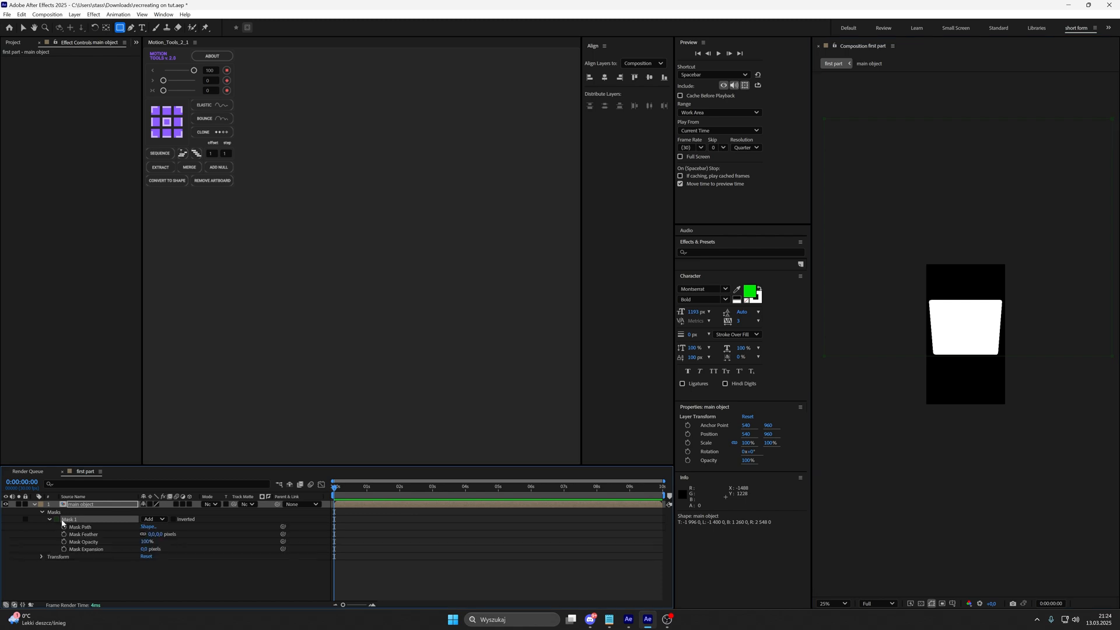
left_click(150, 520)
left_click(151, 543)
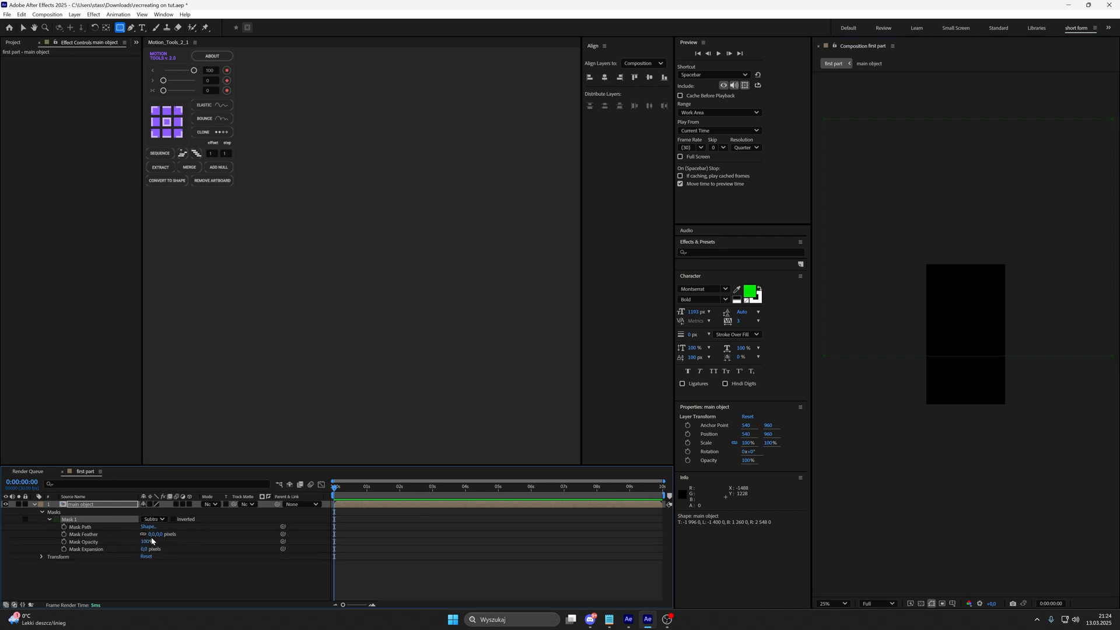
Set the mask's feather to 700 pixels and collapse the main object layer's properties.
left_click(151, 534)
type("700")
key("Return")
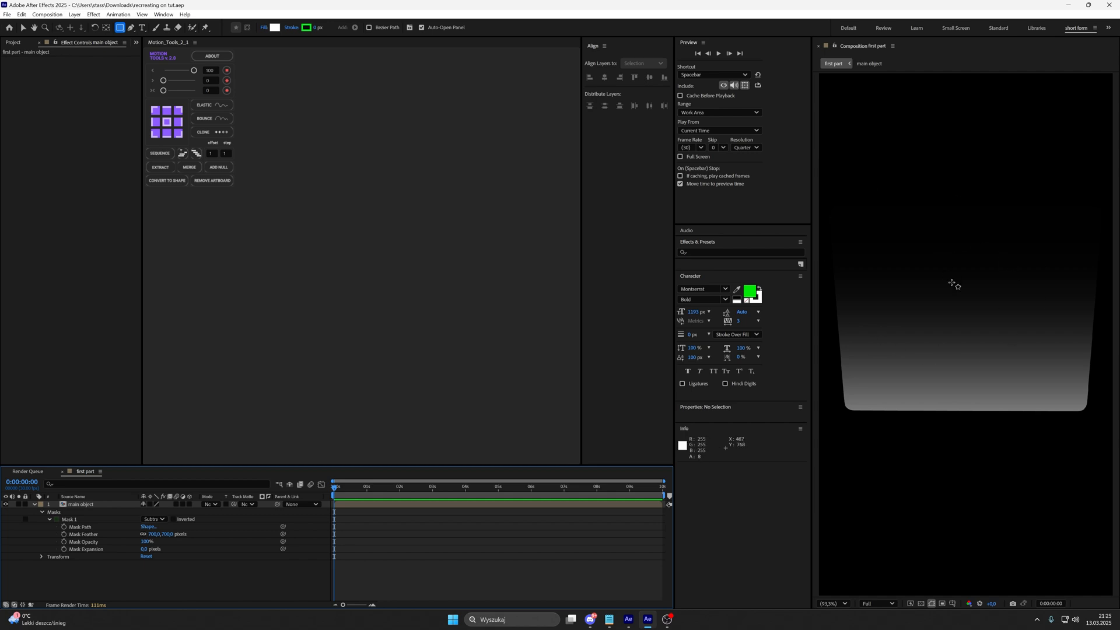
left_click(34, 504)
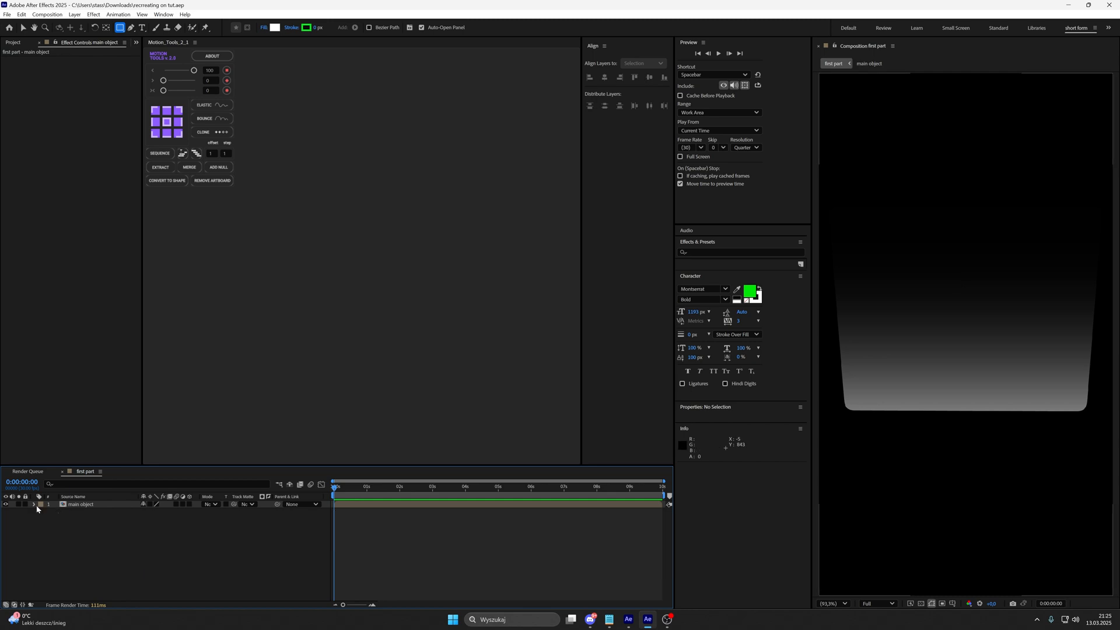
Create a black 1080 x 1920 solid named "grid".
right_click(74, 413)
mouse_move(98, 425)
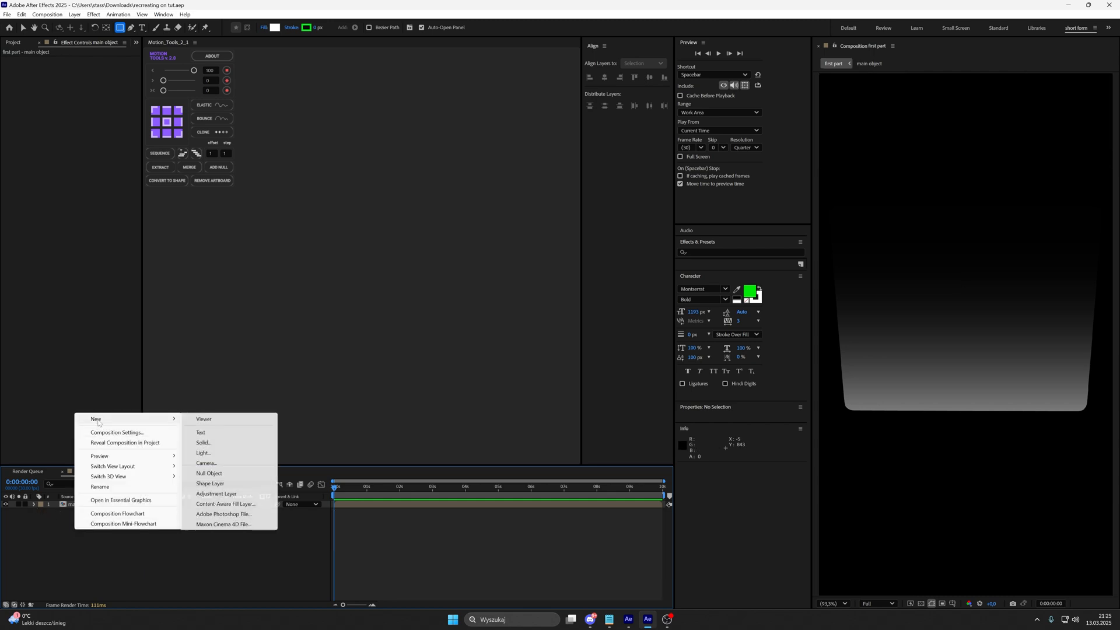
left_click(225, 443)
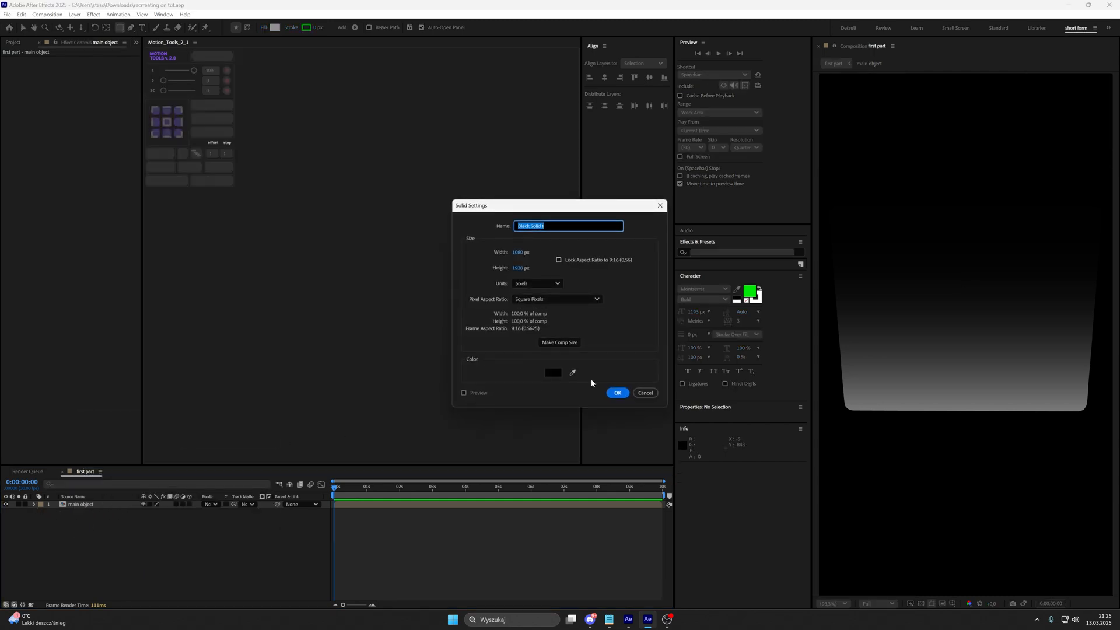
type("grid")
key("Return")
Apply the Grid effect to the grid solid, with a border of 0,3 and its corner point at about 635, 1051.
key("ctrl+space")
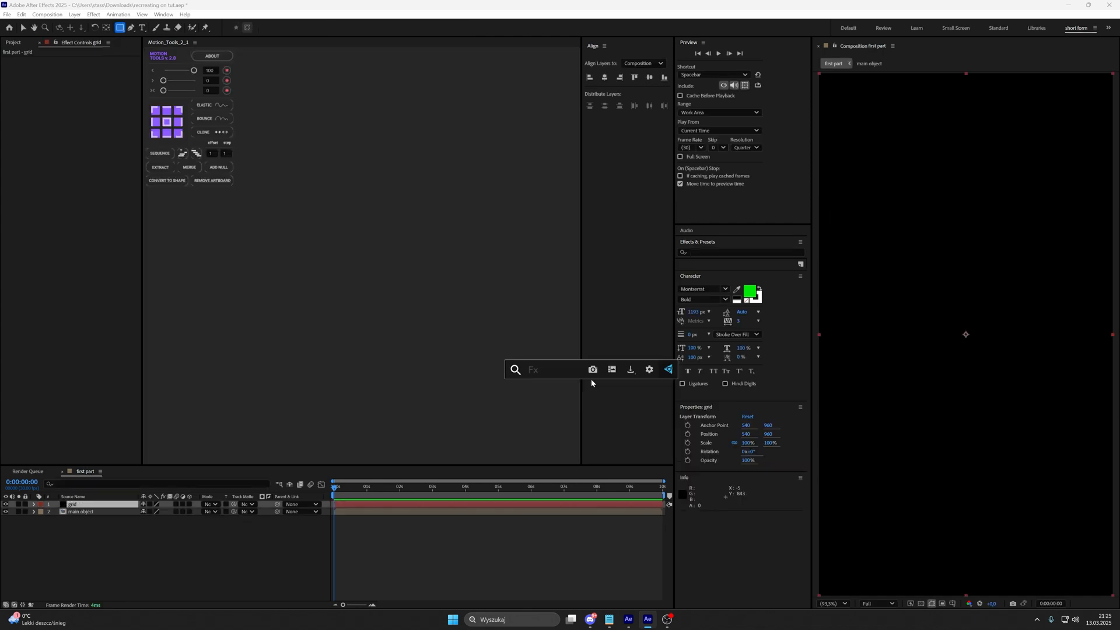
type("grid")
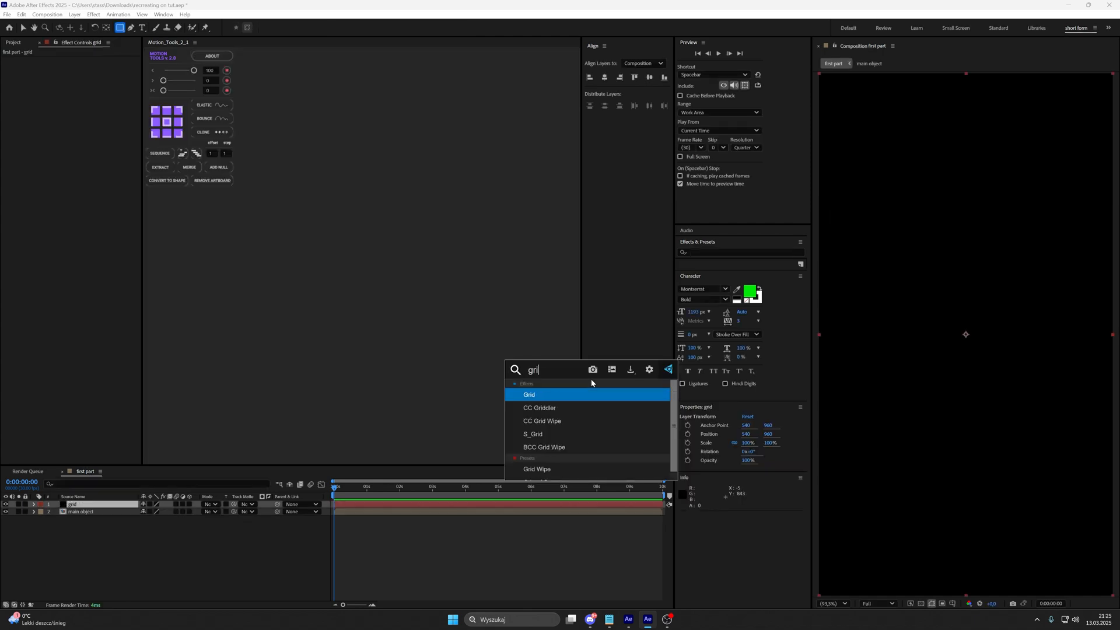
left_click(582, 395)
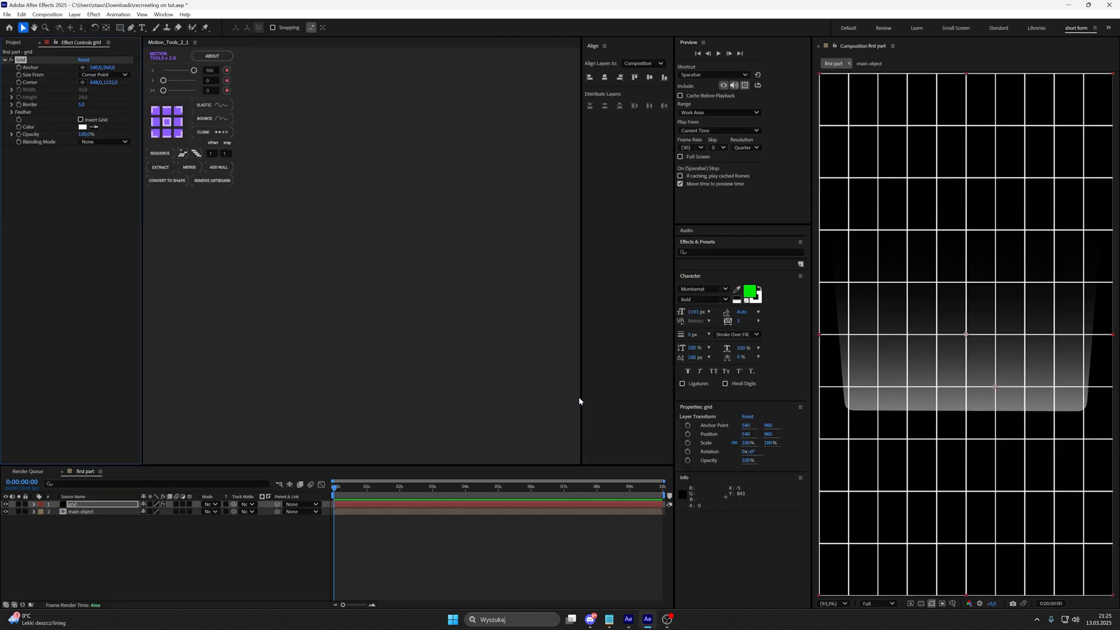
left_click(85, 105)
type("0,3")
key("Return")
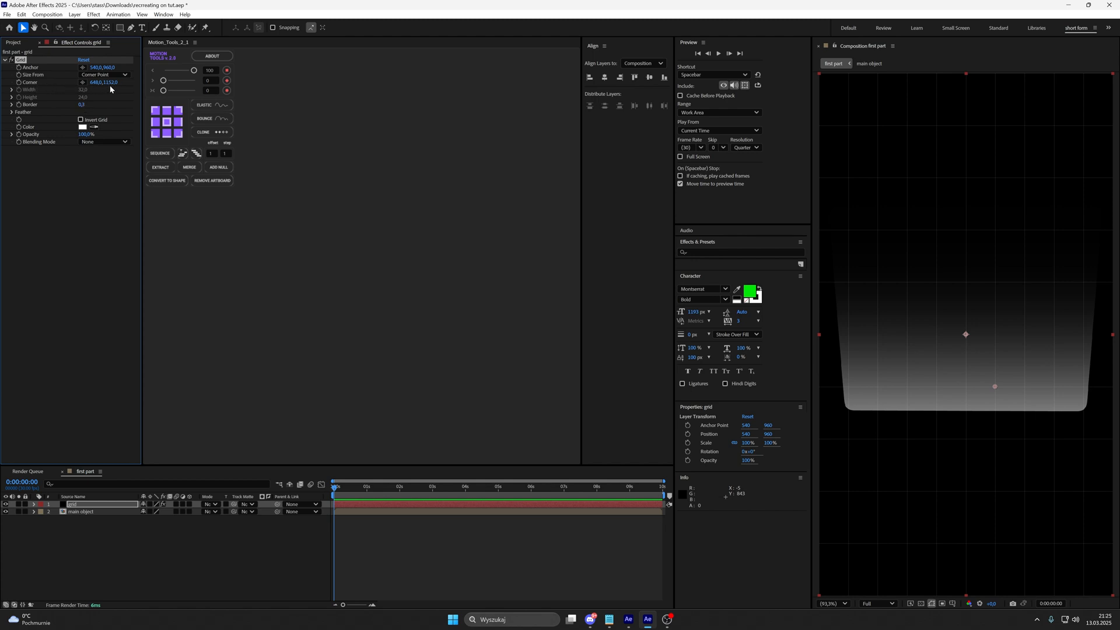
mouse_move(115, 87)
left_mouse_down()
mouse_move(134, 87)
mouse_move(71, 87)
mouse_move(108, 84)
mouse_move(95, 82)
left_mouse_up()
Pre-compose the grid solid as "grid", moving all attributes into the new composition.
right_click(102, 505)
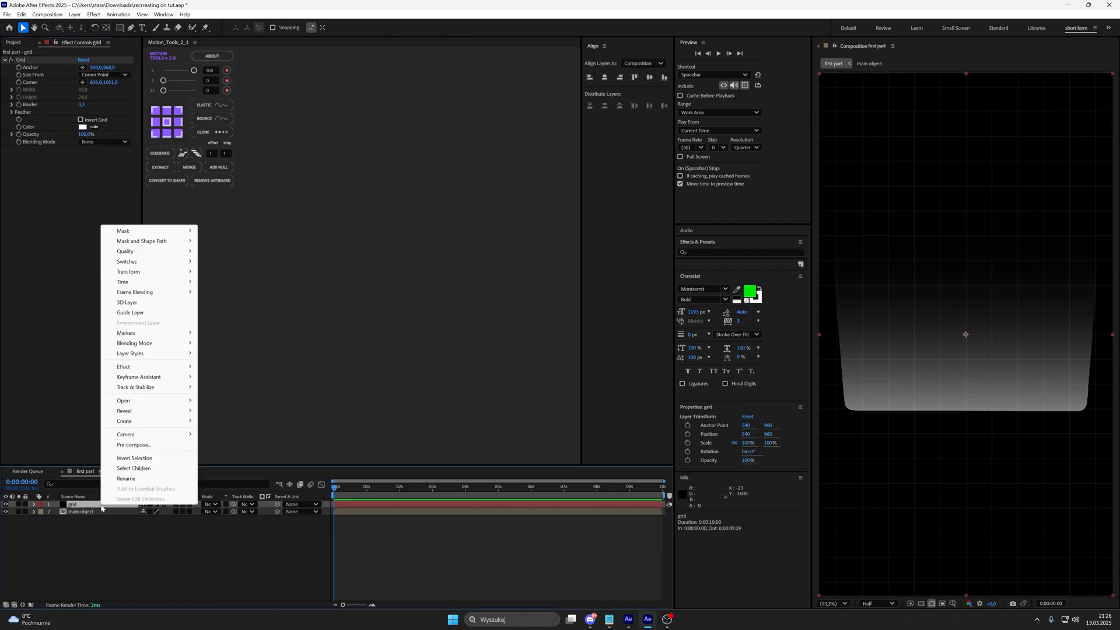
left_click(137, 446)
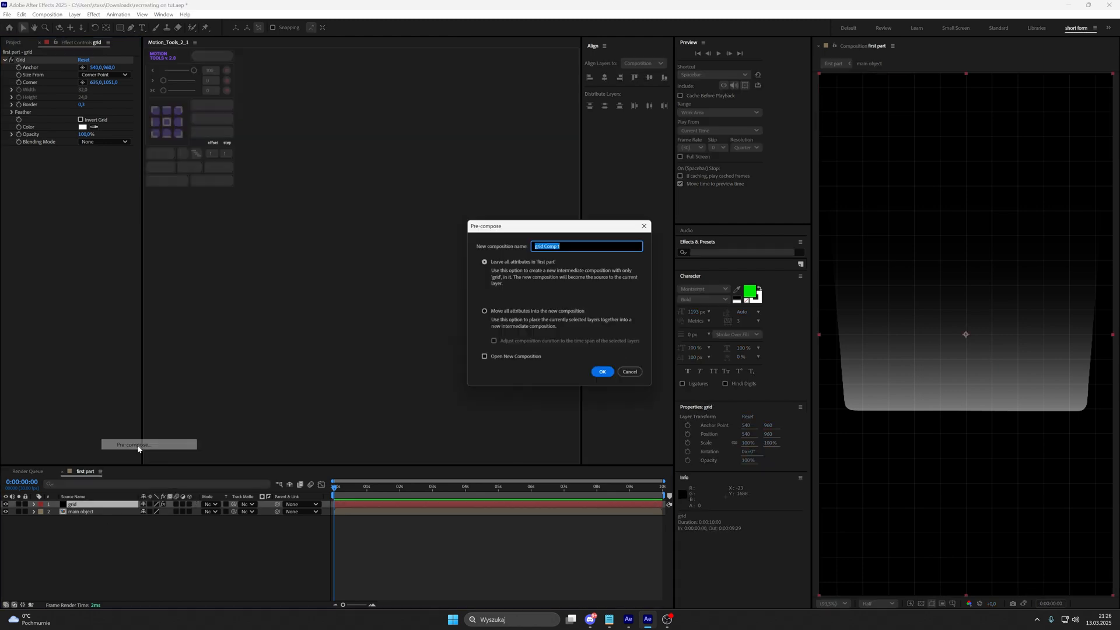
left_click(483, 311)
left_click_drag(565, 246, 543, 245)
key("BackSpace")
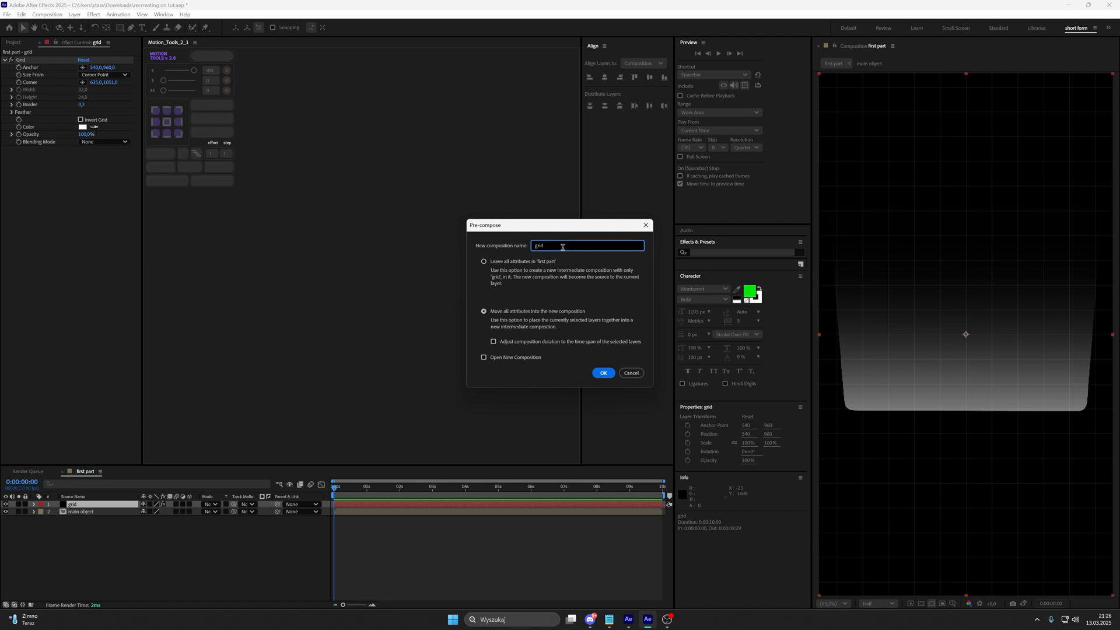
key("Return")
Move the grid layer below the main object layer in the layer stack.
key("F2")
left_click(75, 504)
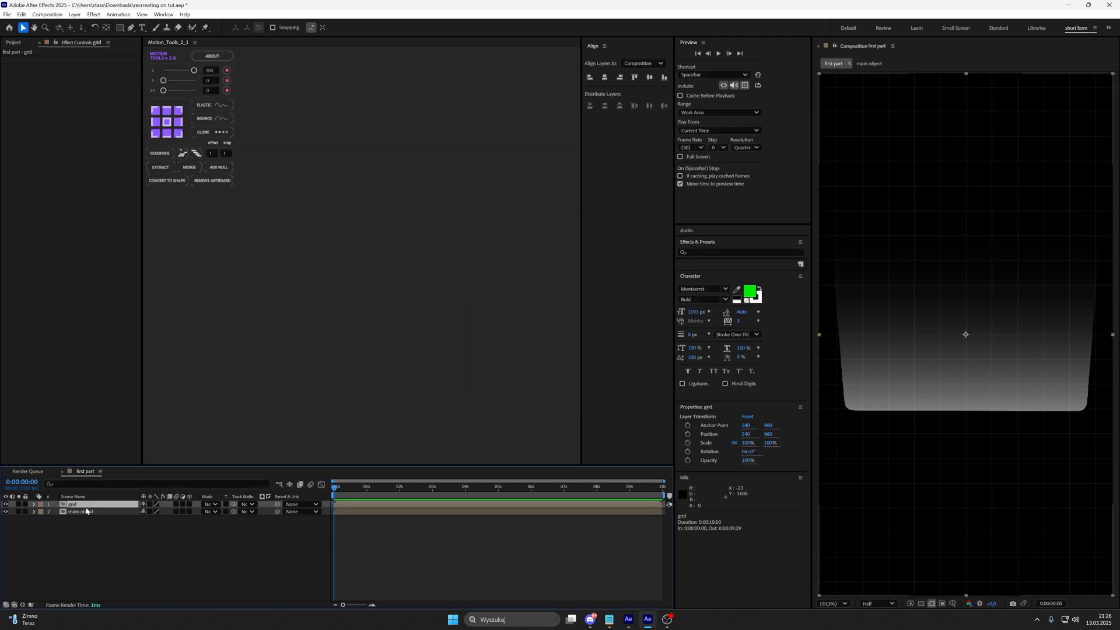
left_click_drag(84, 505, 86, 518)
key("alt+Tab")
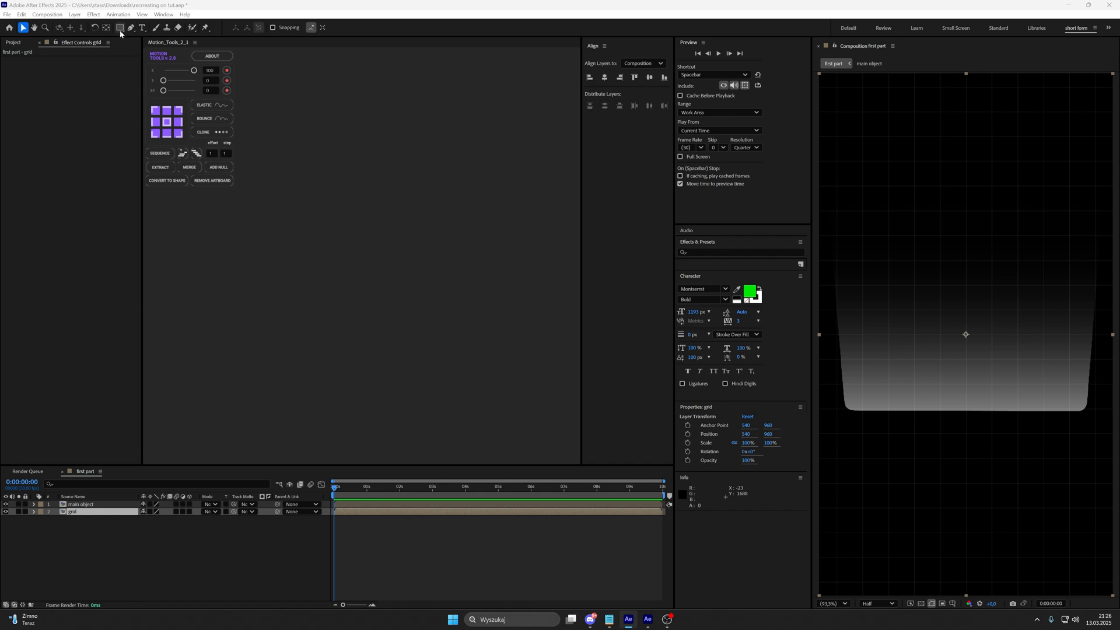
Draw a rectangular mask on the grid layer, then shrink and reposition it over the middle of the trapezoid.
left_click(120, 28)
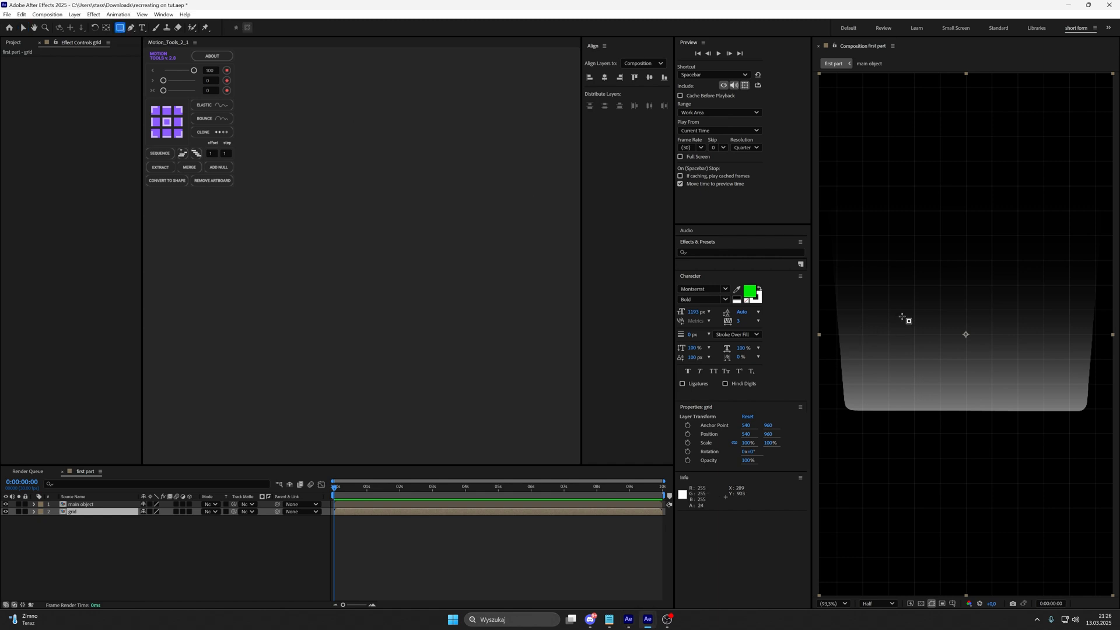
left_click_drag(854, 243, 1077, 393)
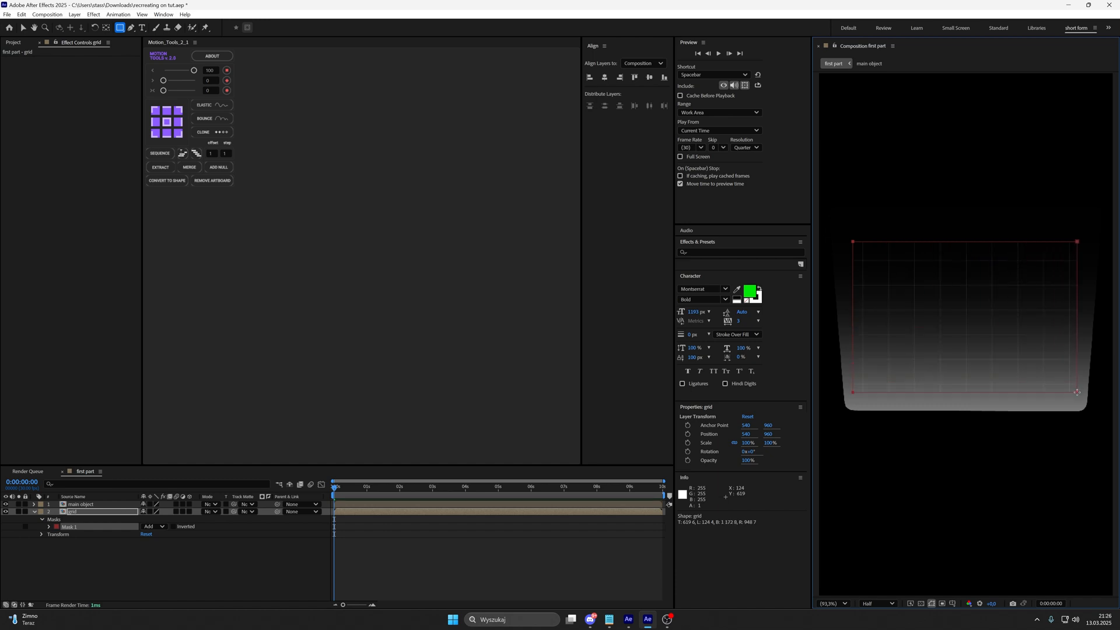
key("v")
left_click_drag(1077, 392, 1005, 345)
double_click(1039, 386)
Set the grid mask's feather to 150 pixels and save the project.
left_click(49, 526)
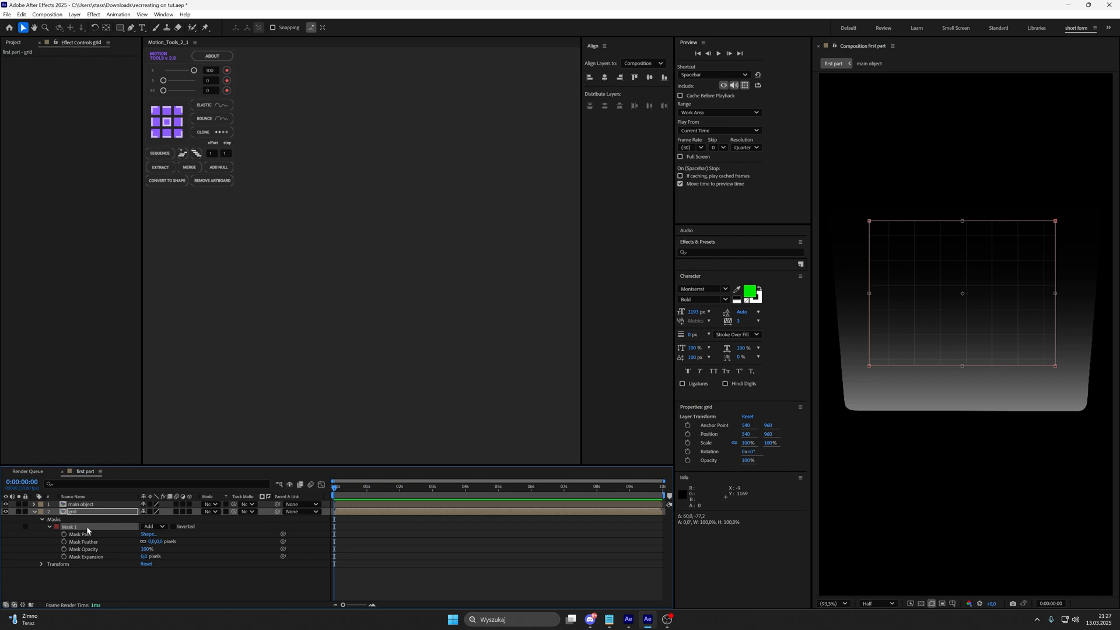
left_click(87, 528)
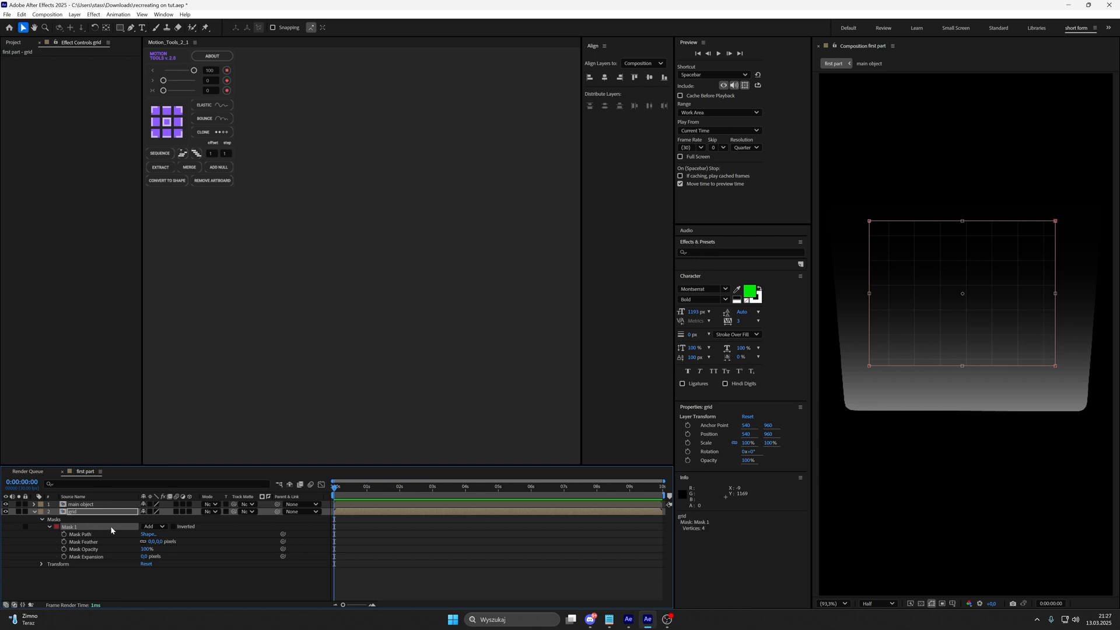
left_click(151, 543)
left_click(889, 581)
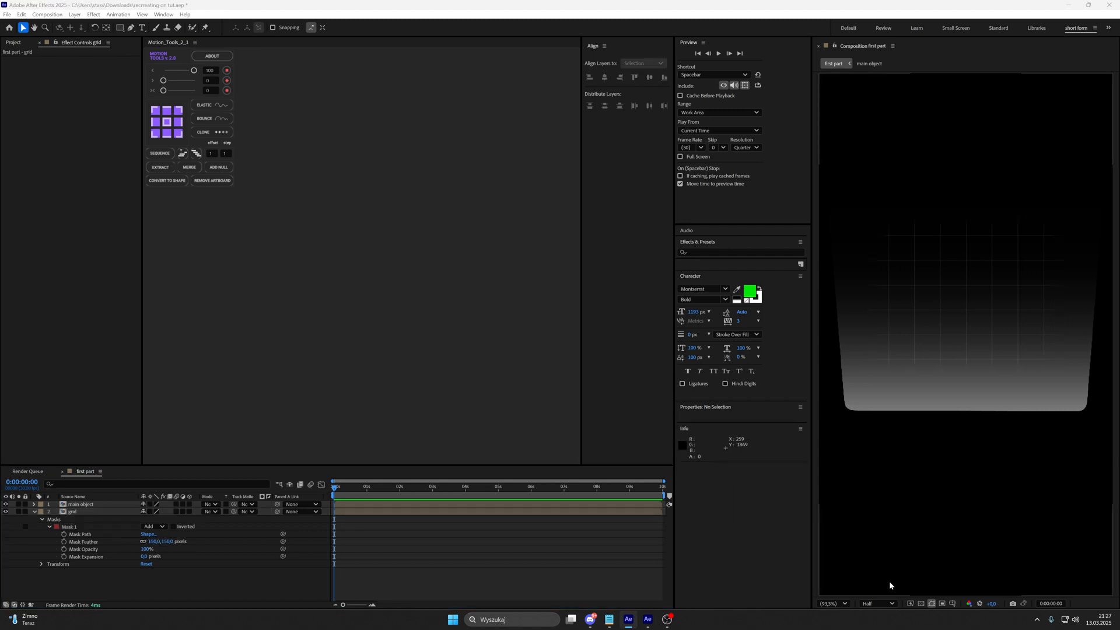
key("q")
key("ctrl+s")
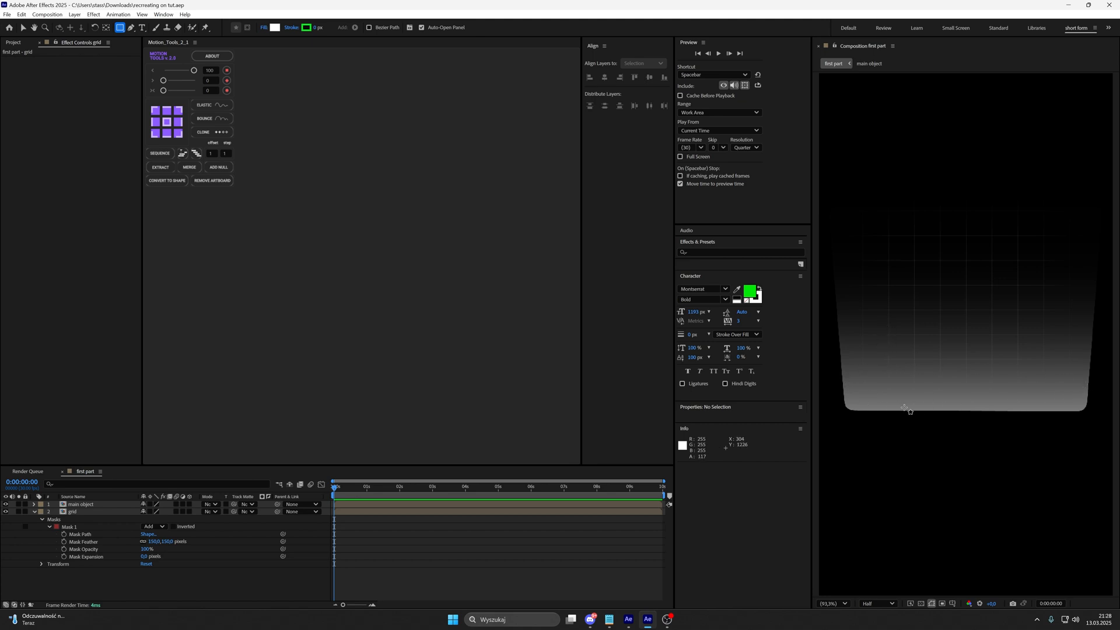
Draw a white rectangle about 874 x 119 px across the lower end of the trapezoid and position it slightly above the bottom edge.
key("u")
left_click_drag(875, 380, 845, 376)
left_click_drag(1068, 397, 1086, 408)
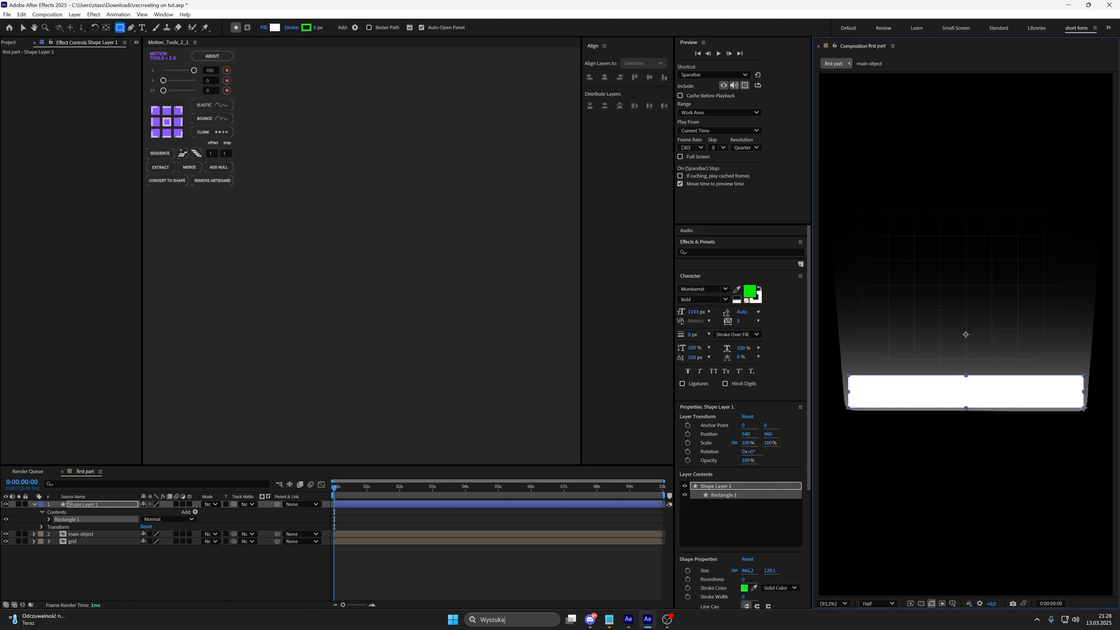
key("v")
left_click_drag(913, 395, 913, 393)
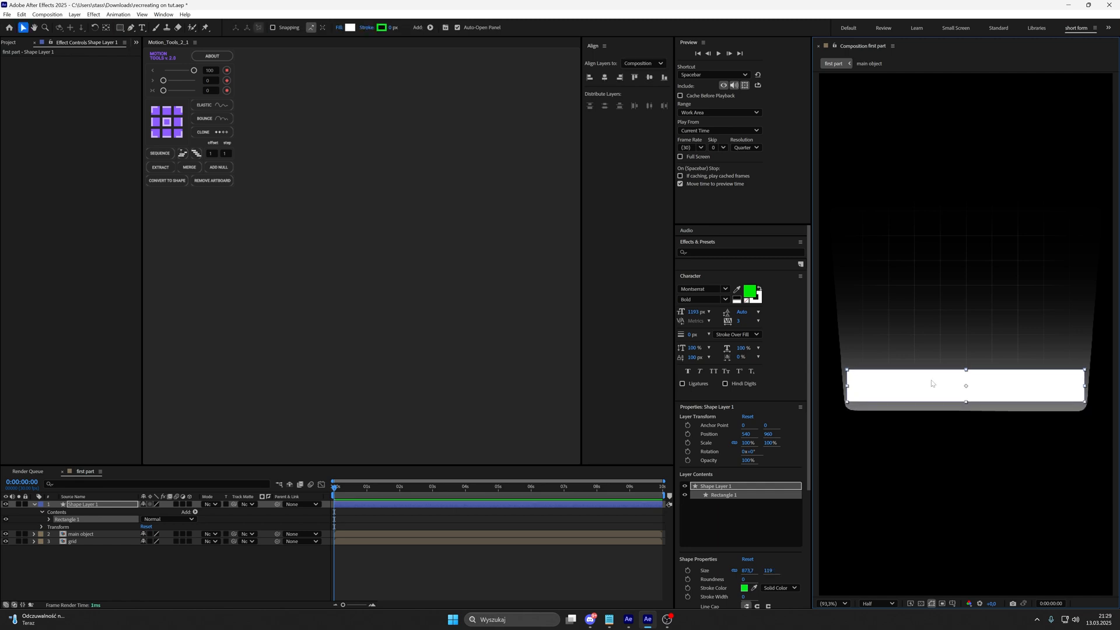
Set the white rectangle's path roundness to 25.
left_click(49, 520)
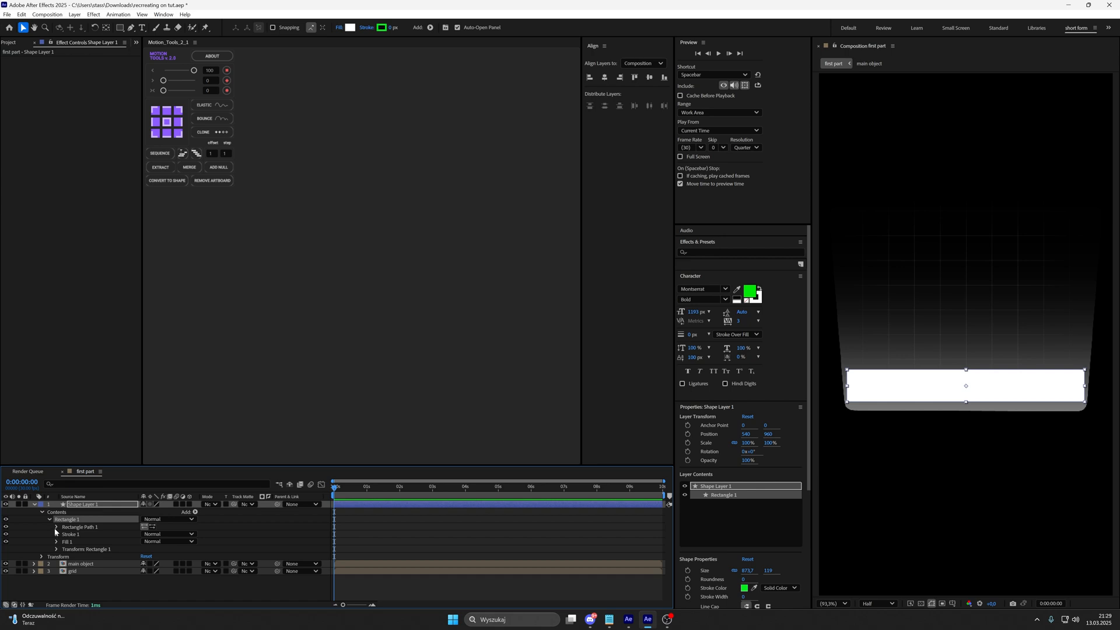
left_click(56, 528)
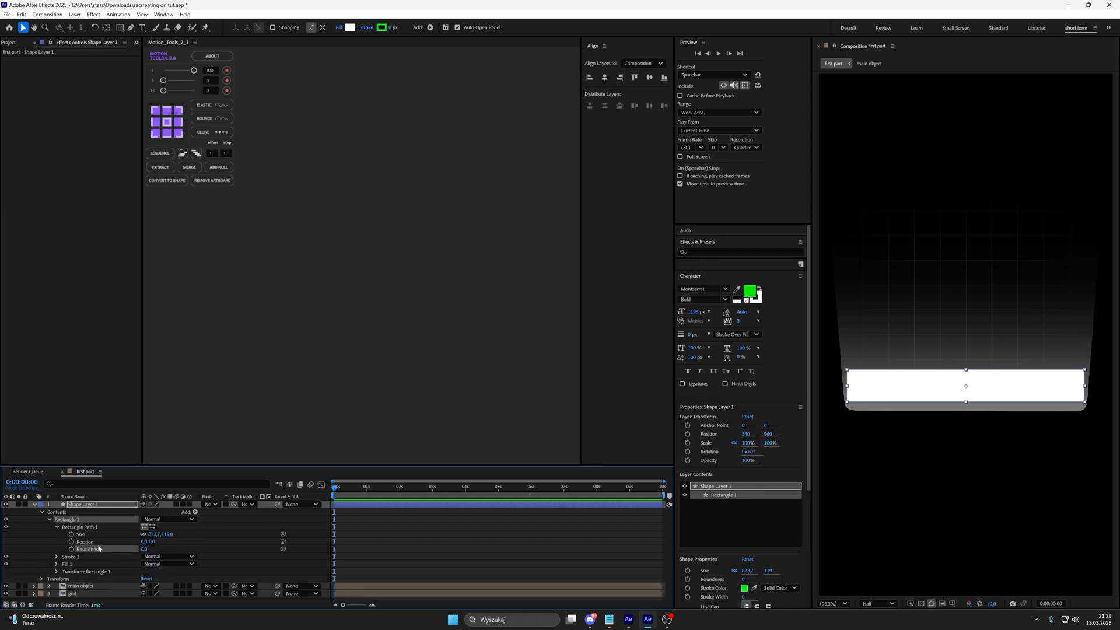
left_click(143, 548)
type("25")
left_click(397, 552)
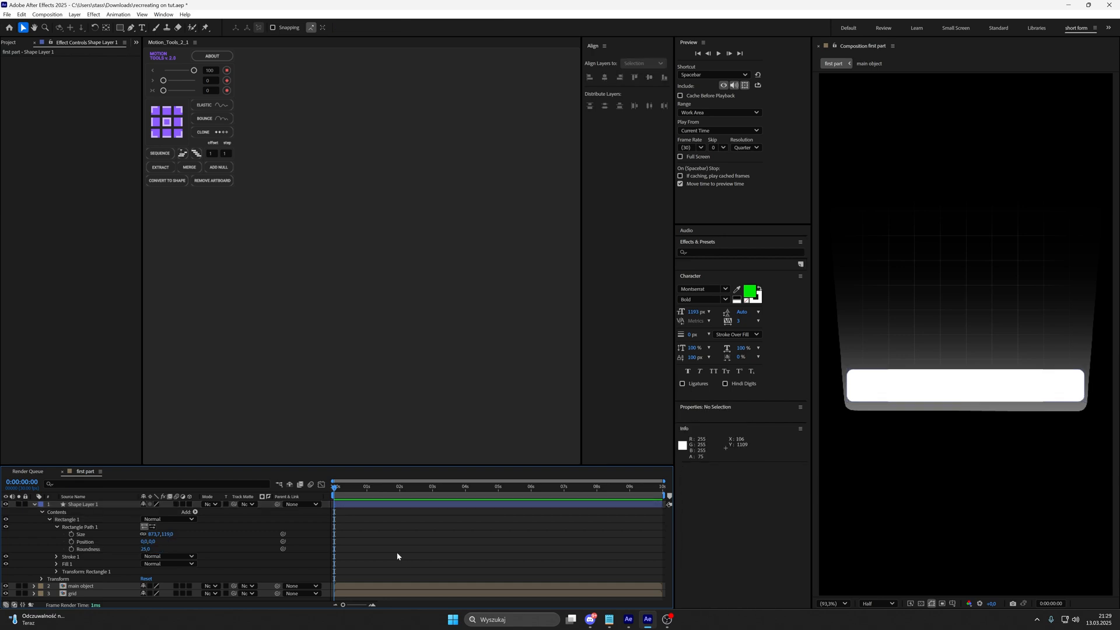
Unlink the white rectangle's size proportions and widen it to about 897 px, spanning the trapezoid's width.
left_click(103, 537)
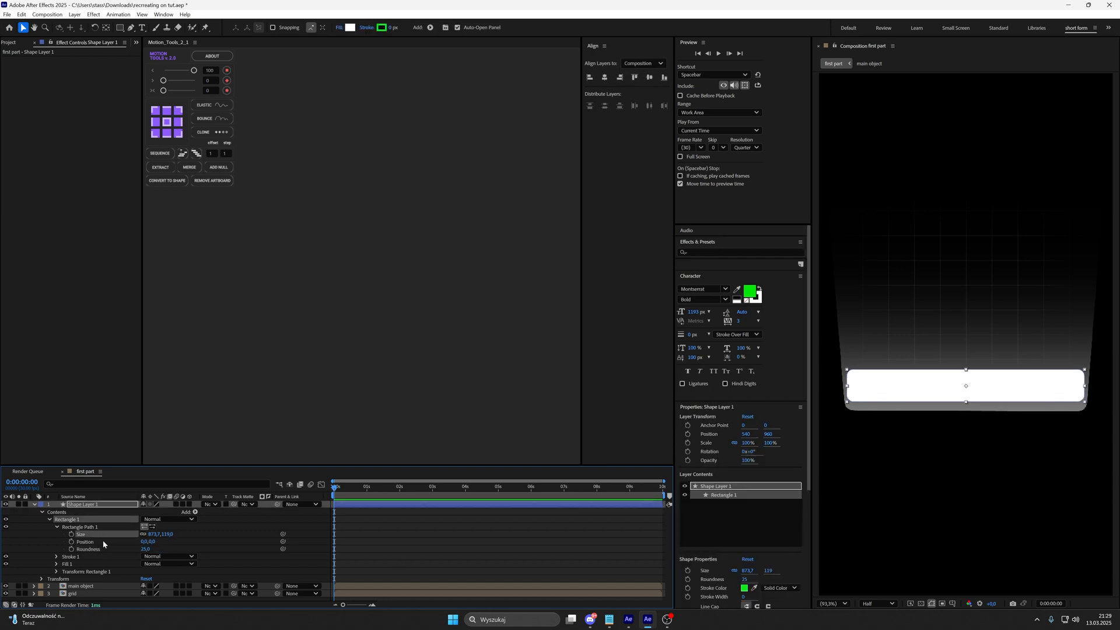
left_click(143, 534)
left_click(183, 537)
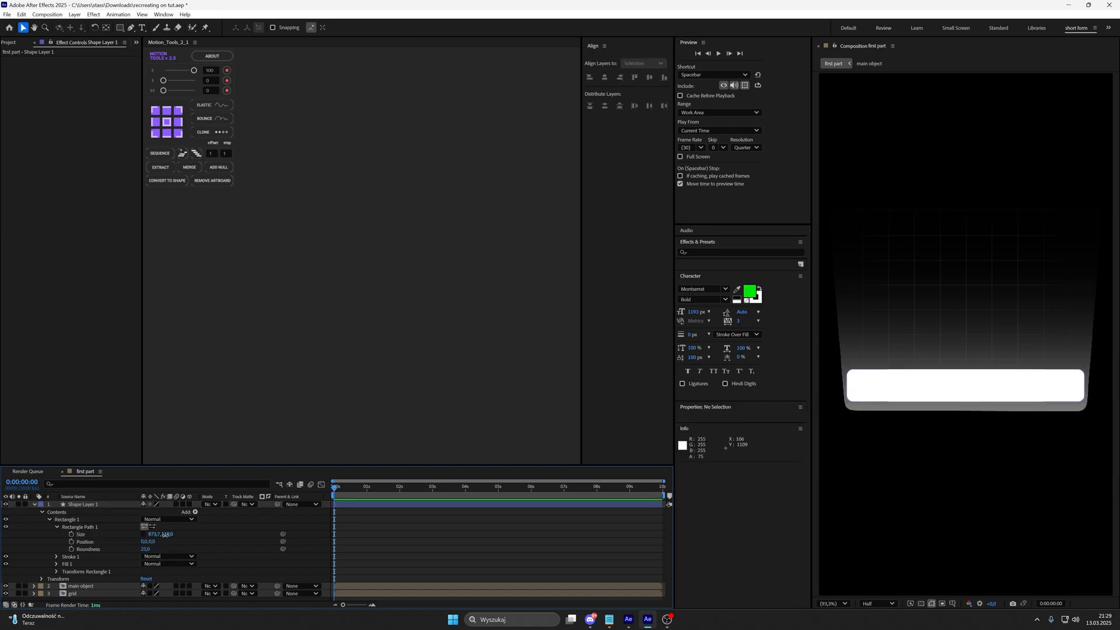
mouse_move(165, 535)
left_mouse_down()
mouse_move(151, 535)
mouse_move(163, 534)
left_mouse_up()
key("ctrl+z")
left_click(192, 534)
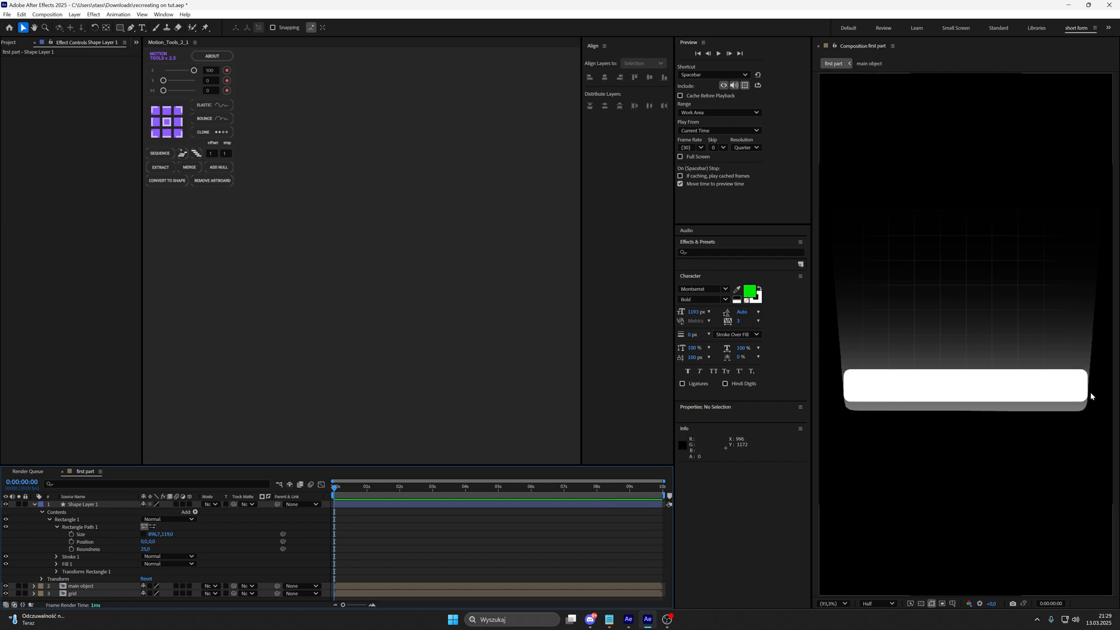
Add a Drop Shadow layer style to the white rectangle's shape layer.
left_click(462, 506)
right_click(462, 506)
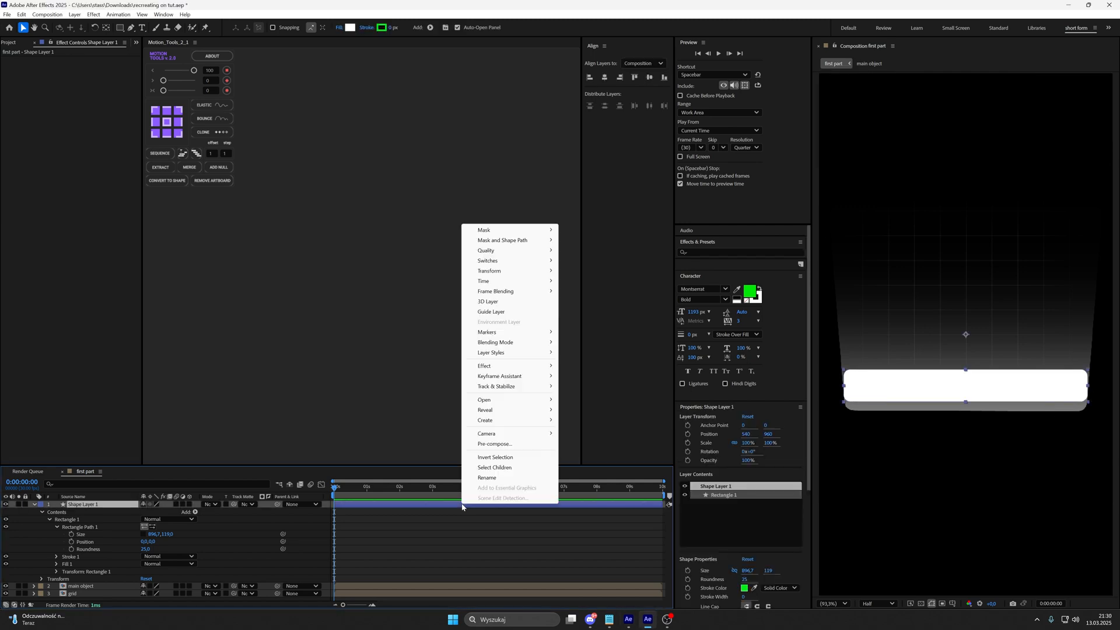
mouse_move(521, 358)
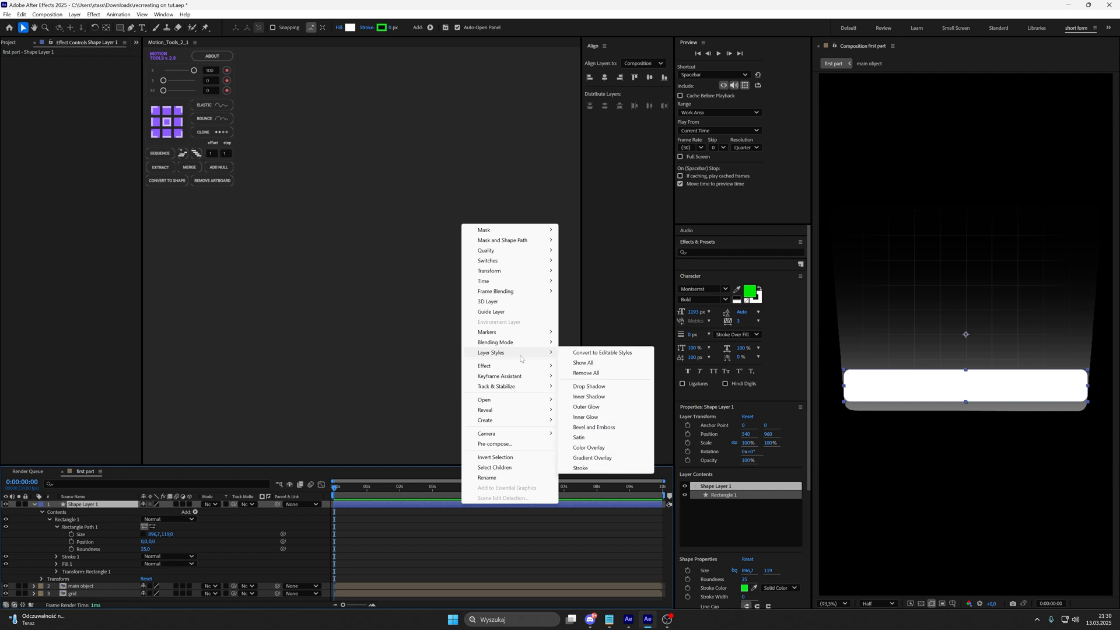
left_click(587, 388)
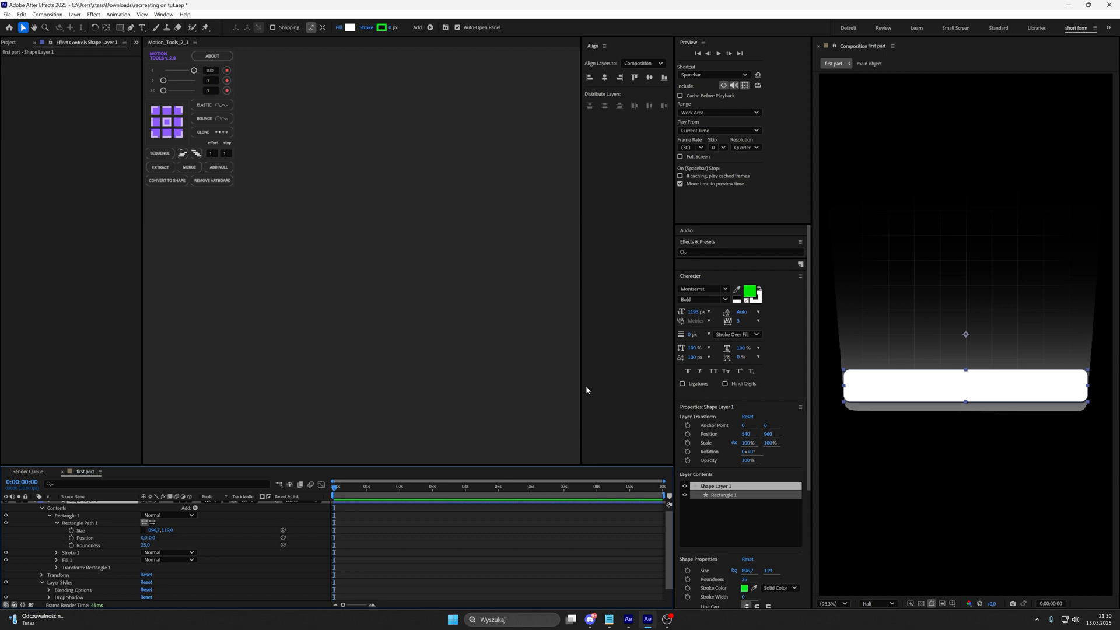
scroll(263, 542, "down", 1)
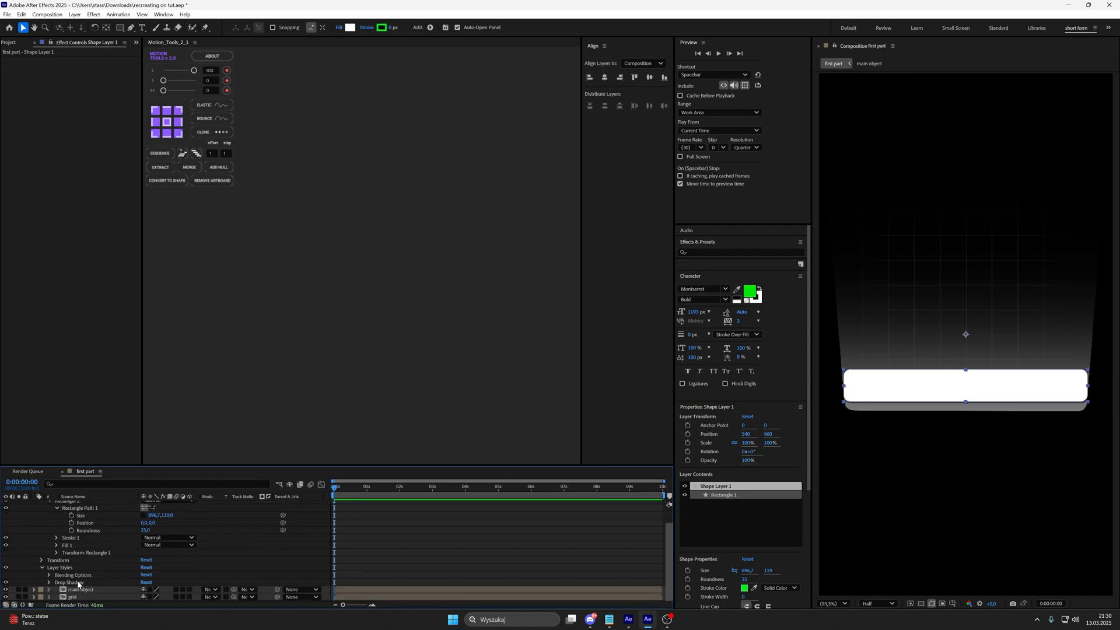
Increase the opacity of the white rectangle's drop shadow.
left_click(49, 582)
scroll(62, 570, "down", 3)
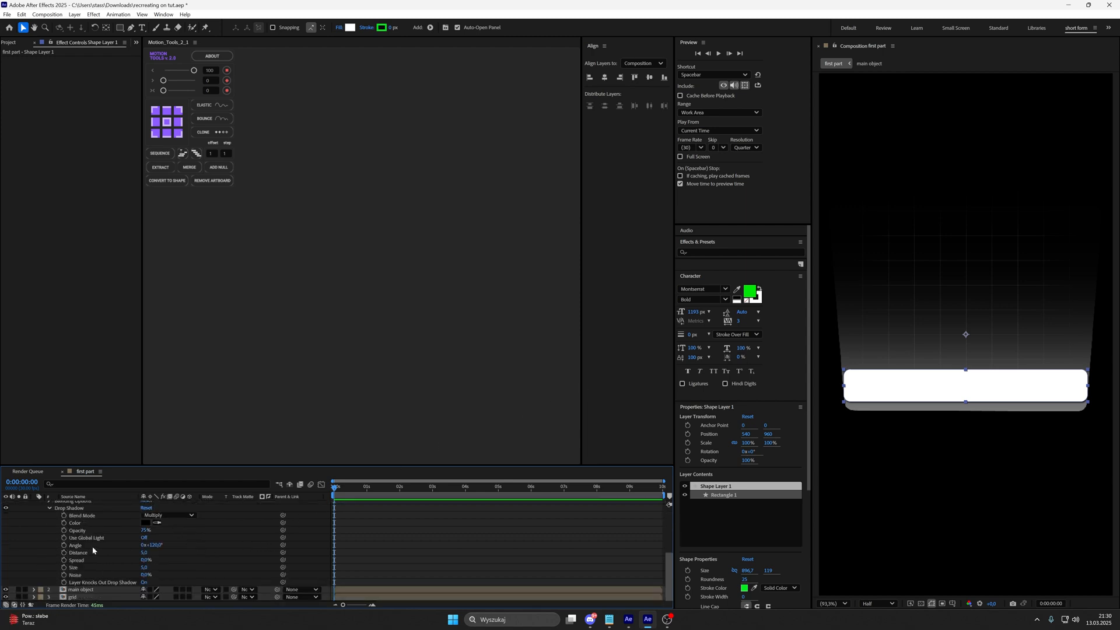
left_click(77, 530)
left_click_drag(140, 531, 443, 535)
left_click(443, 542)
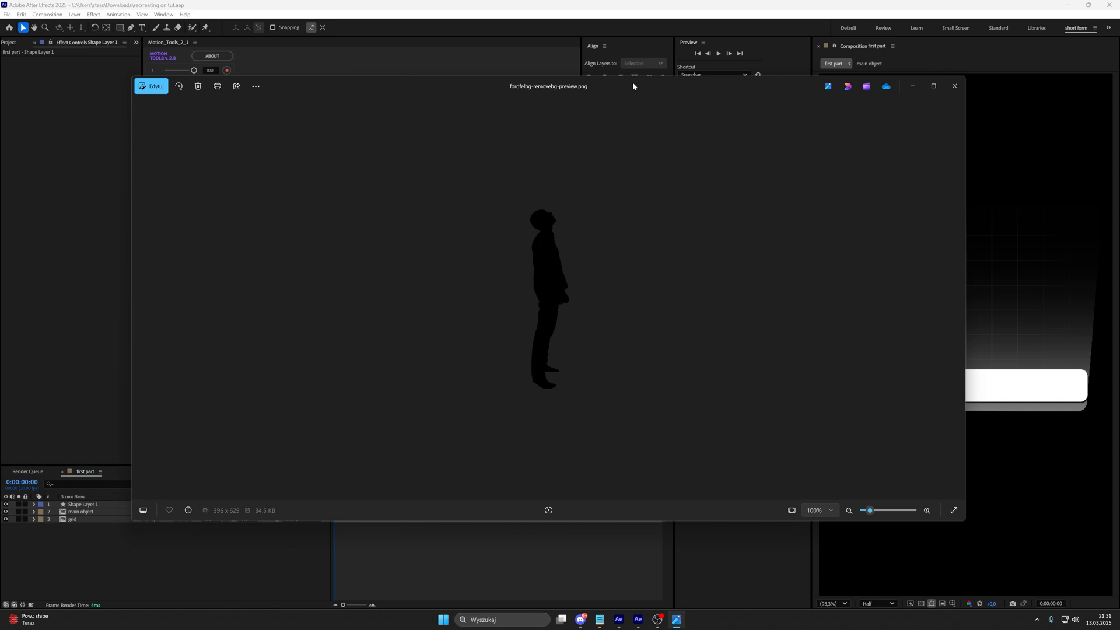
Scale the standing man silhouette image to 20% and move it onto the white bar, left of centre.
left_click_drag(633, 87, 496, 84)
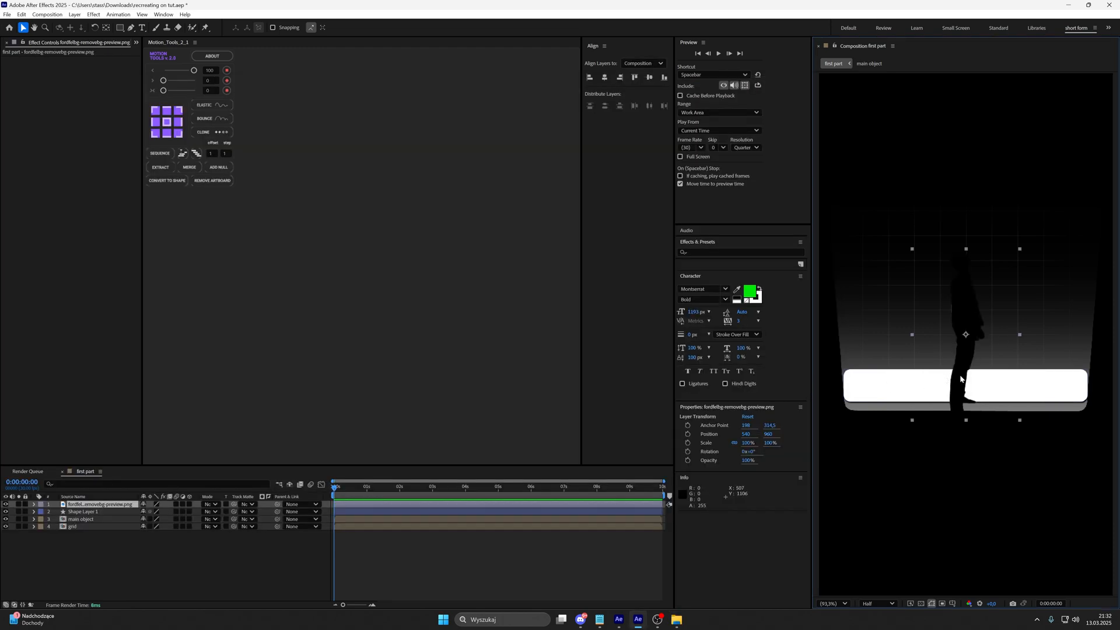
key("s")
left_click(156, 512)
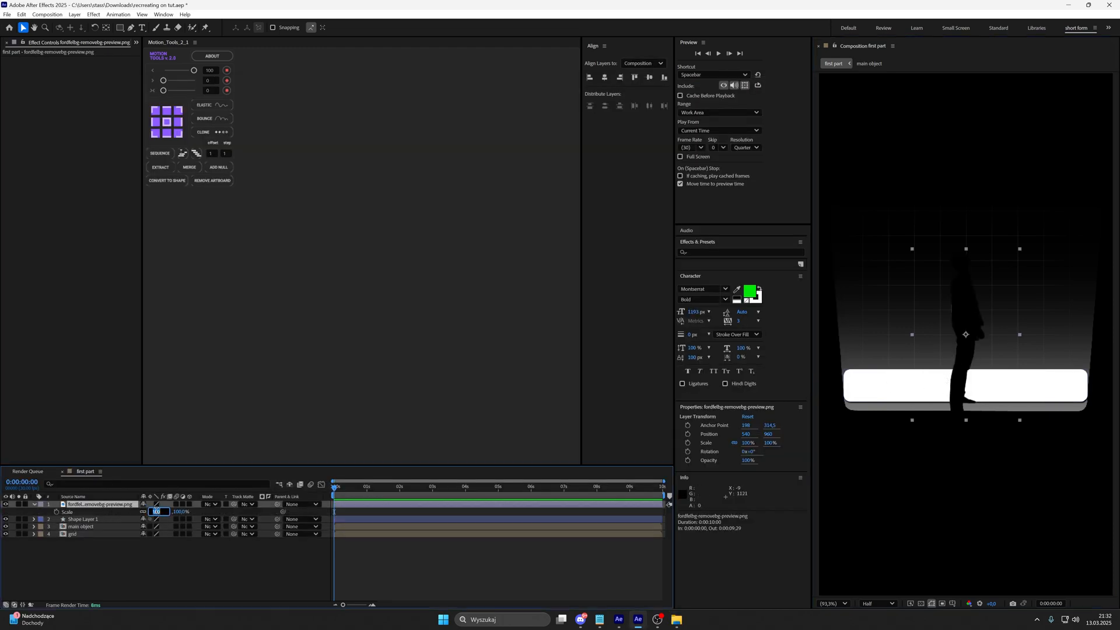
type("20")
key("Return")
left_click_drag(968, 342, 924, 392)
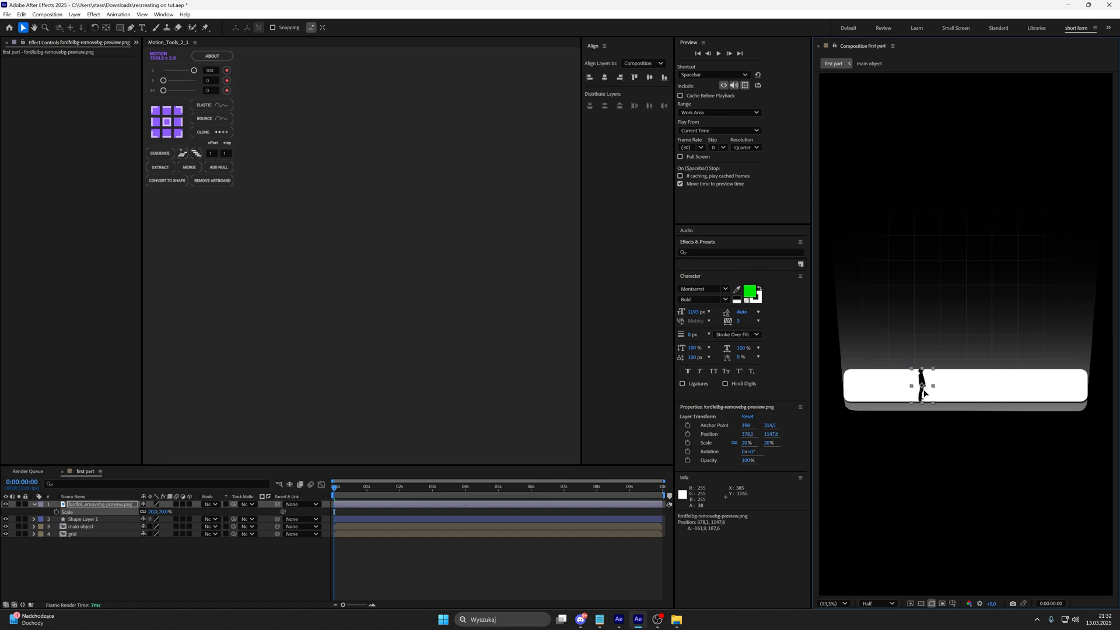
Set the silhouette's scale to 17% and stand its feet on the white bar's lower edge.
left_click(156, 512)
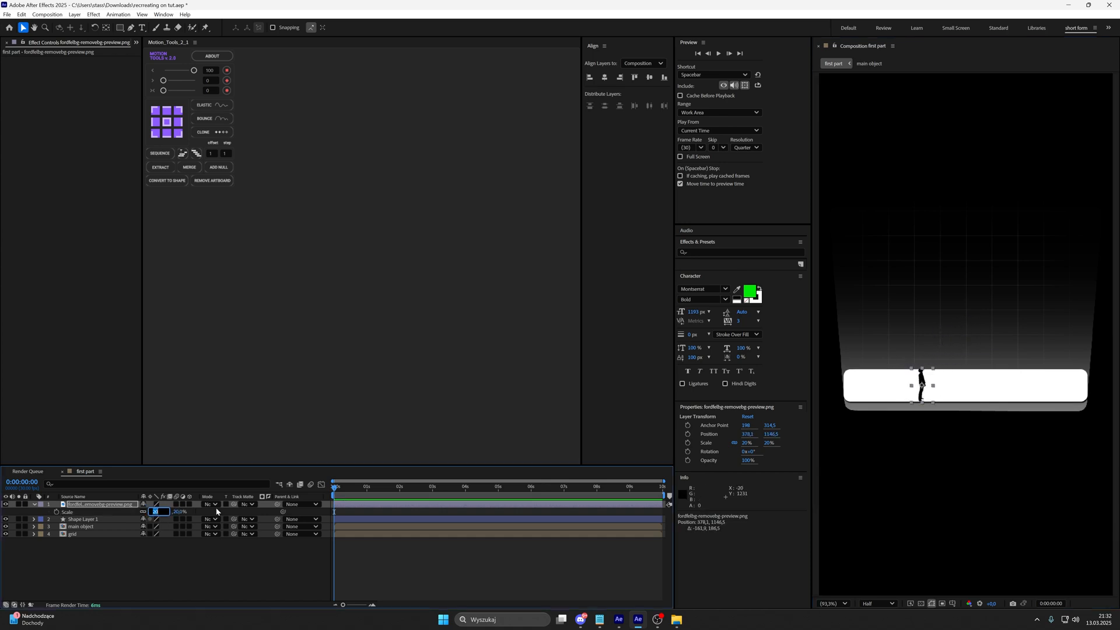
type("17")
key("Return")
scroll(921, 390, "up", 1)
left_click_drag(919, 389, 918, 392)
left_click(905, 396)
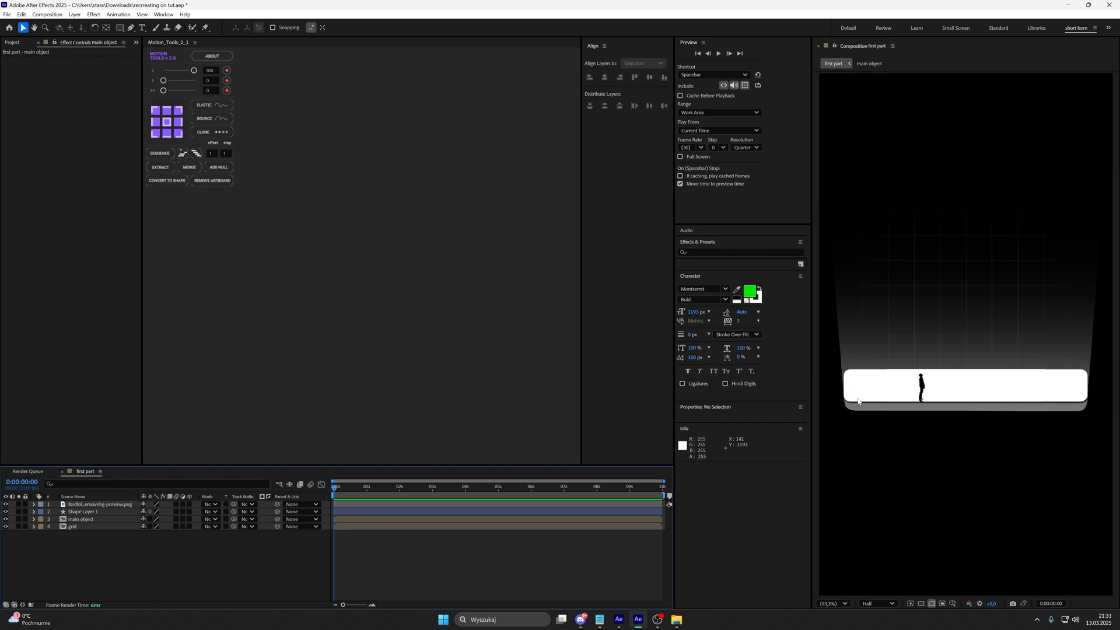
Draw a small rectangle about 34 x 86 px at the left end of the white bar and apply Gradient Ramp to it.
left_click(120, 28)
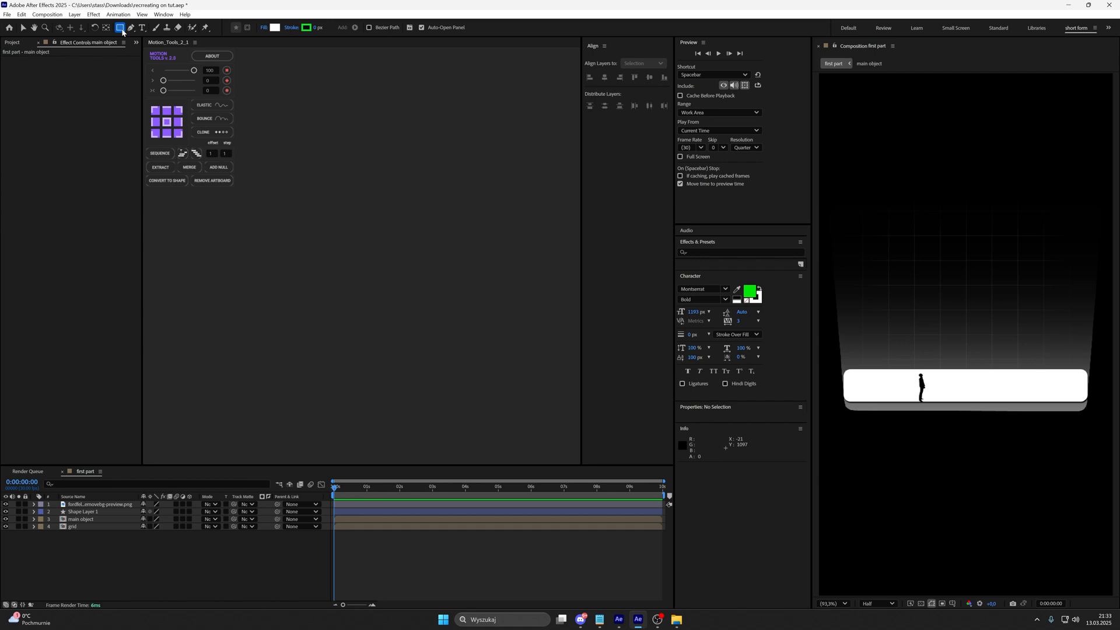
left_click_drag(862, 377, 854, 400)
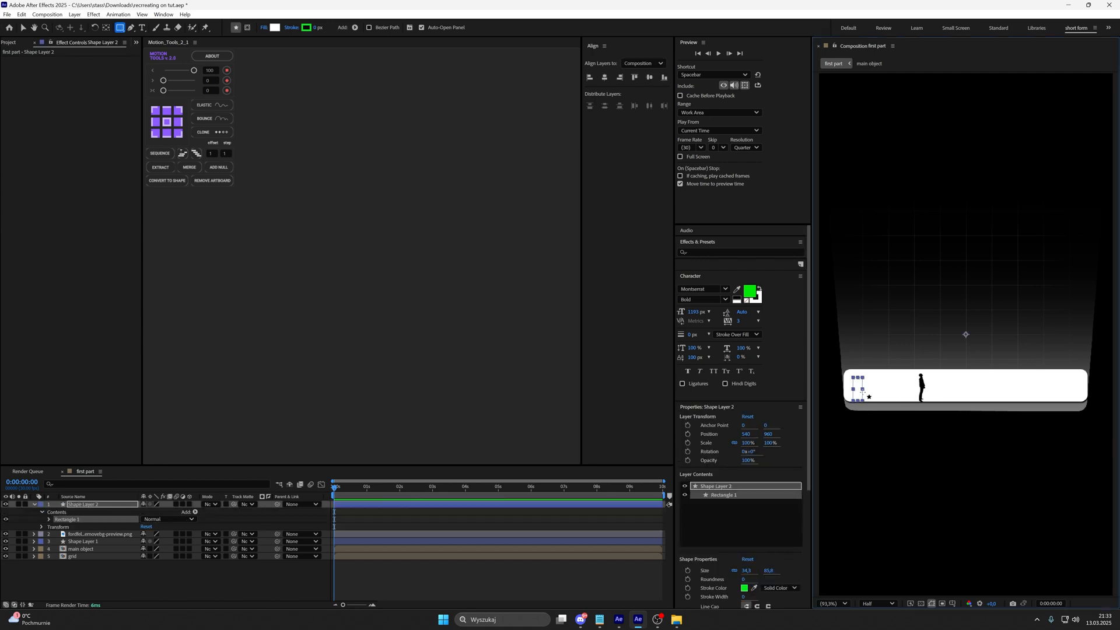
key("ctrl+space")
type("gr")
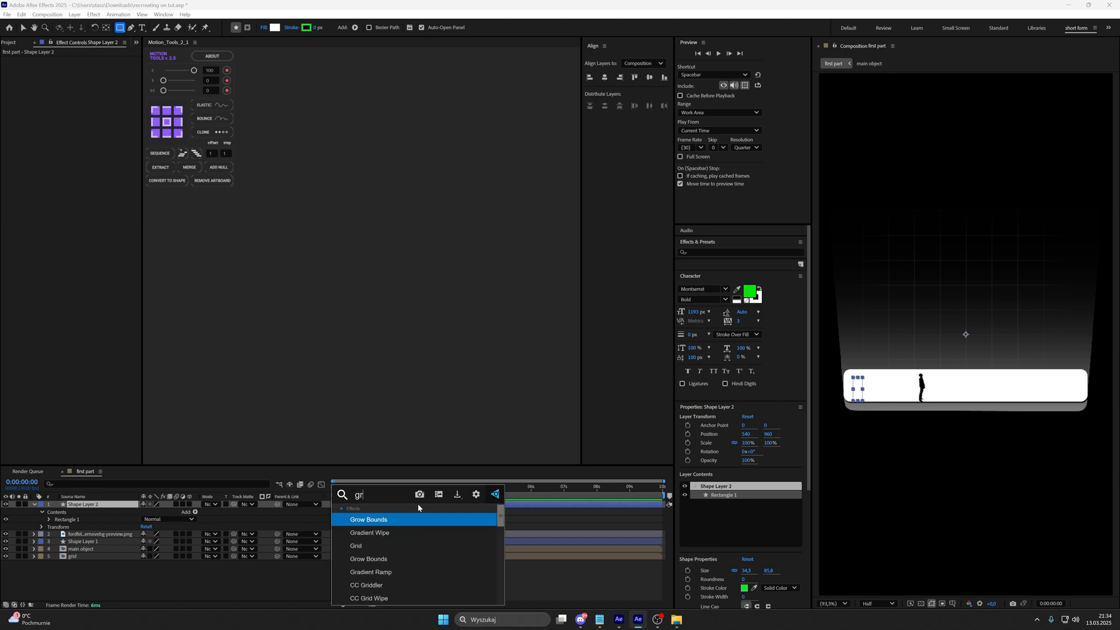
type("a")
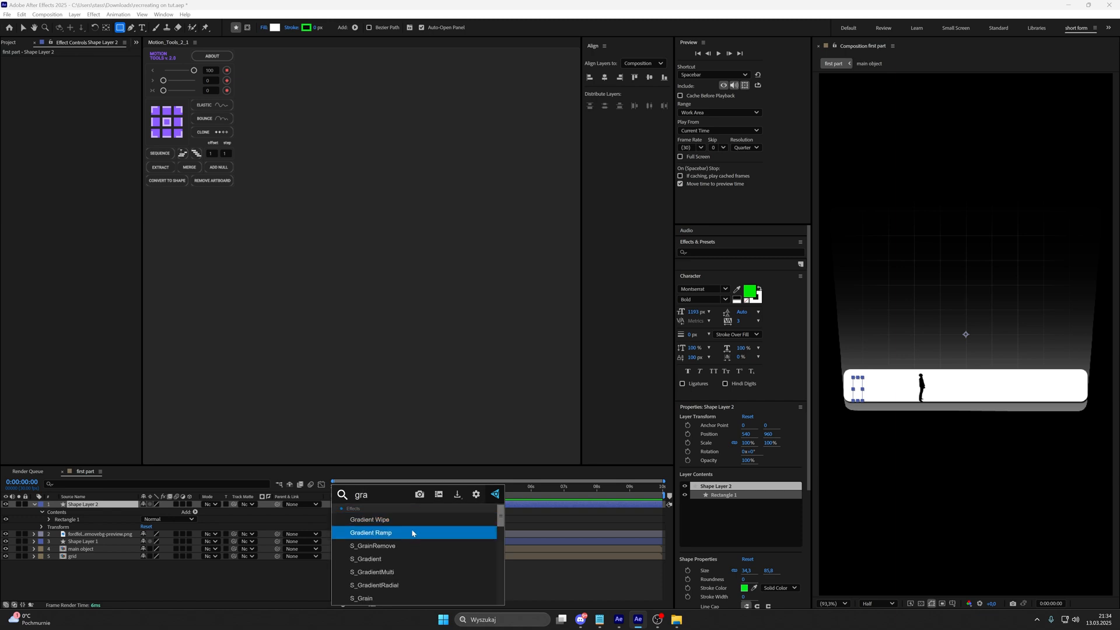
left_click(413, 532)
Place the small rectangle's ramp start near its upper edge at about 142, 1116 and its end near the lower edge at 141, 1197.
left_click_drag(965, 195, 909, 355)
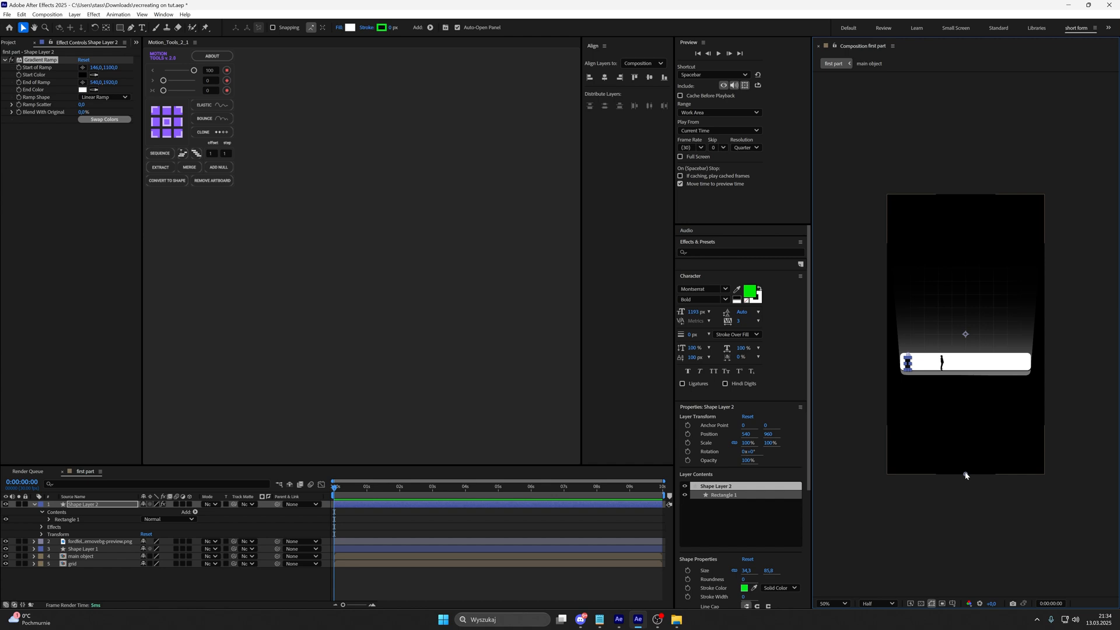
left_click_drag(965, 474, 909, 378)
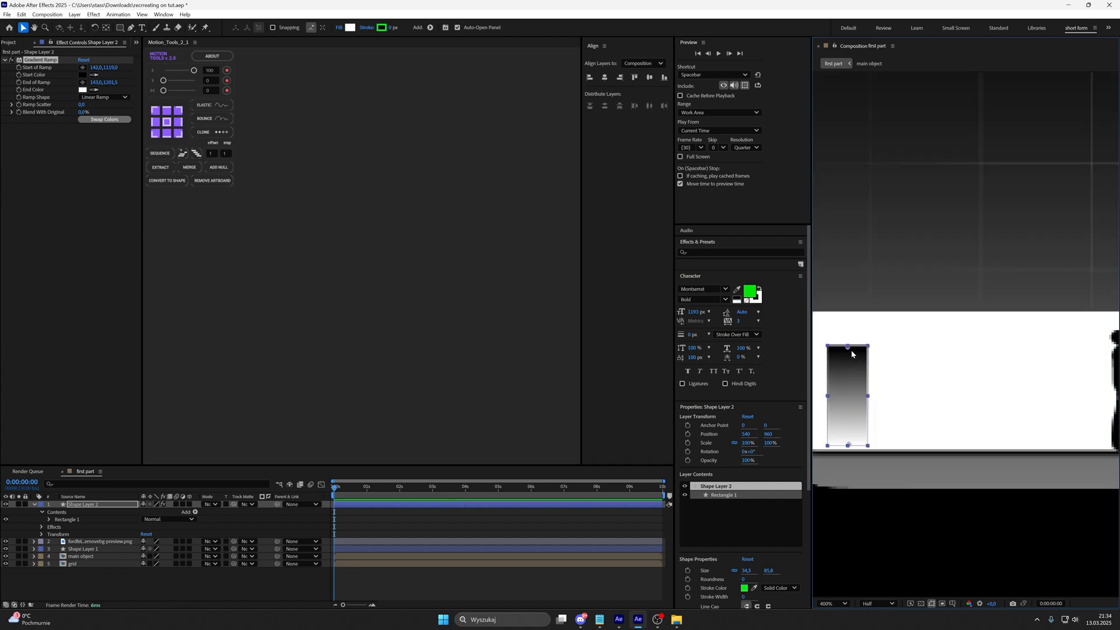
left_click_drag(849, 354, 846, 355)
left_click_drag(850, 447, 849, 441)
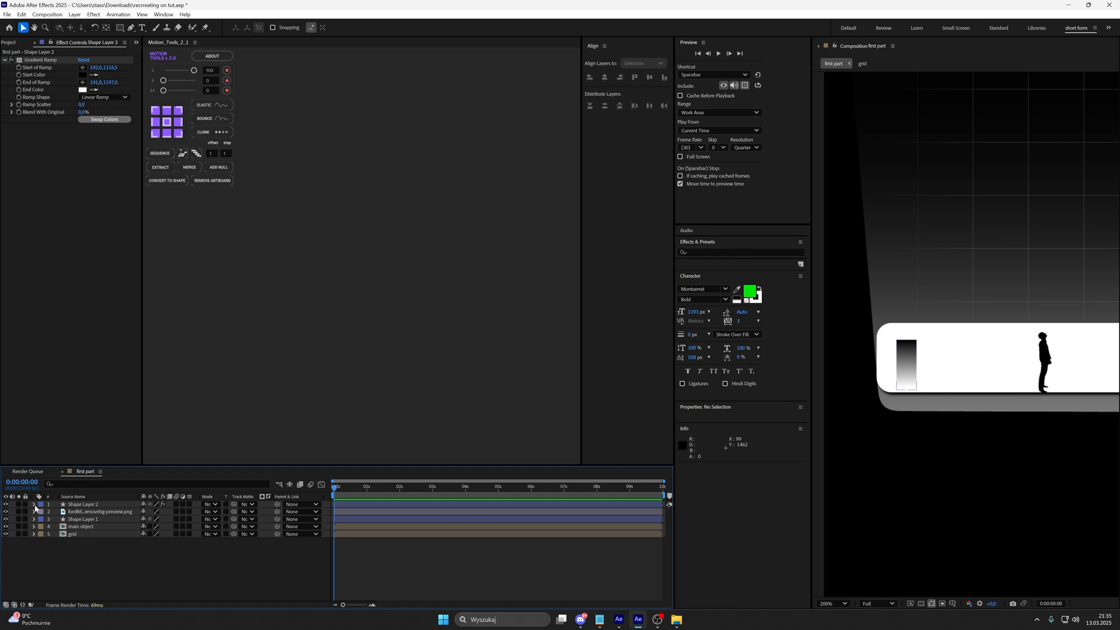
Round the small gradient rectangle's corners with a roundness of 10.
left_click(34, 504)
left_click(42, 512)
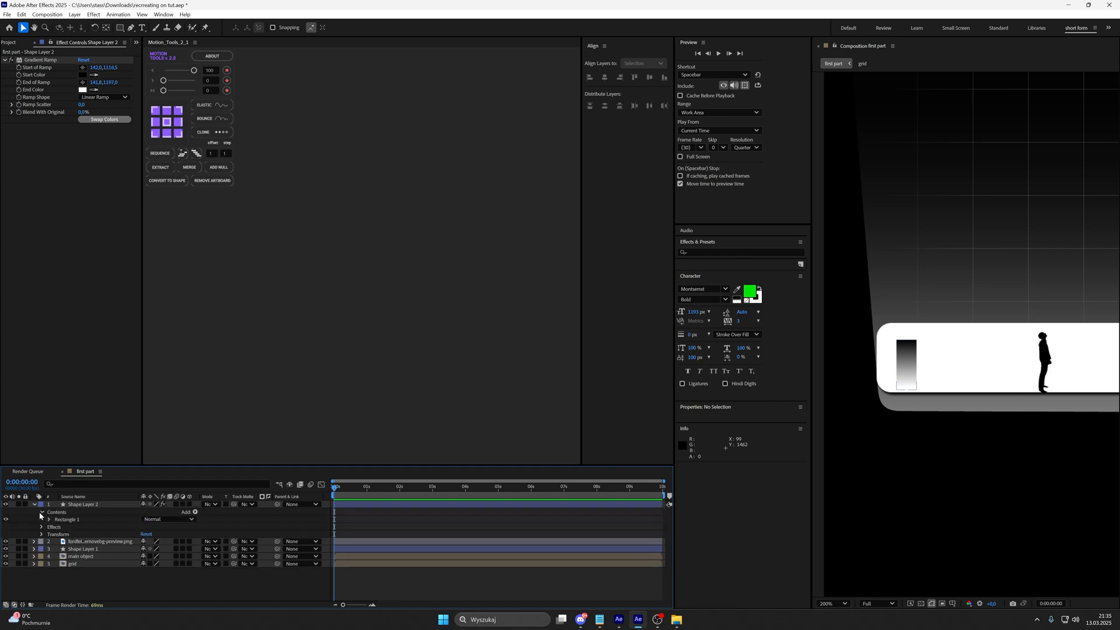
left_click(49, 520)
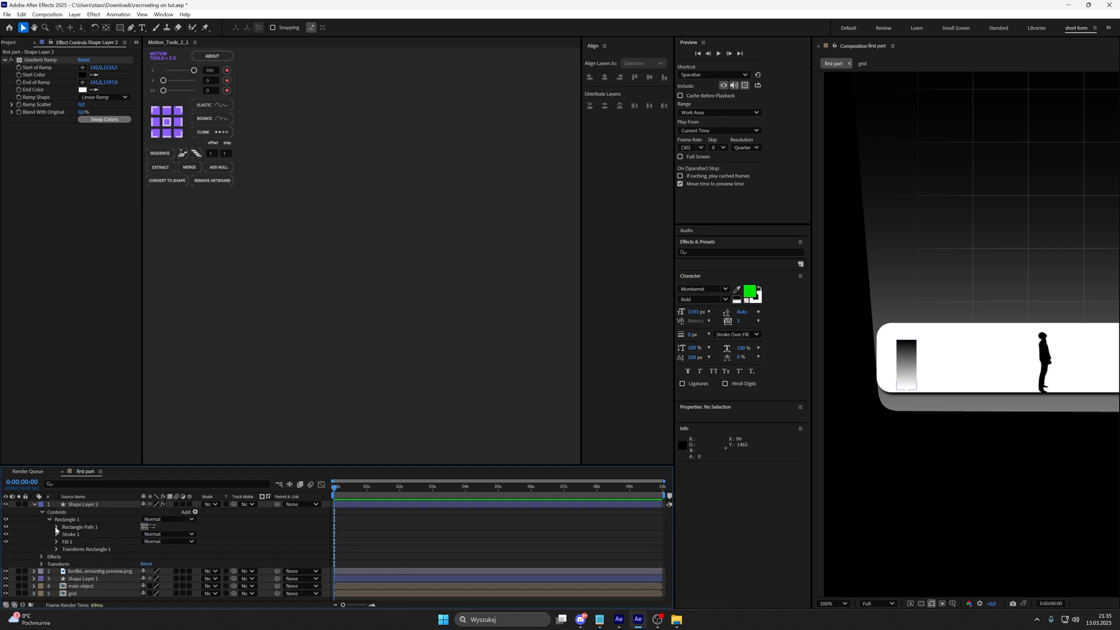
left_click(56, 527)
left_click(106, 548)
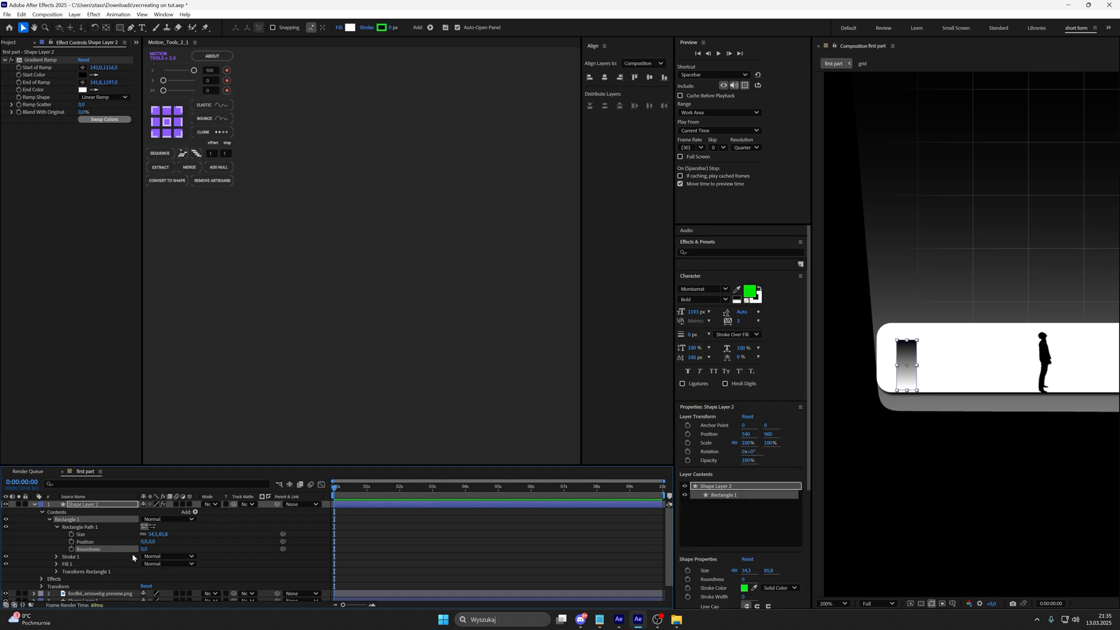
left_click_drag(143, 549, 150, 549)
left_click(147, 549)
key("BackSpace")
key("u")
Pre-compose the small rectangle's shape layer as "mini element", moving all attributes into the new composition.
right_click(71, 506)
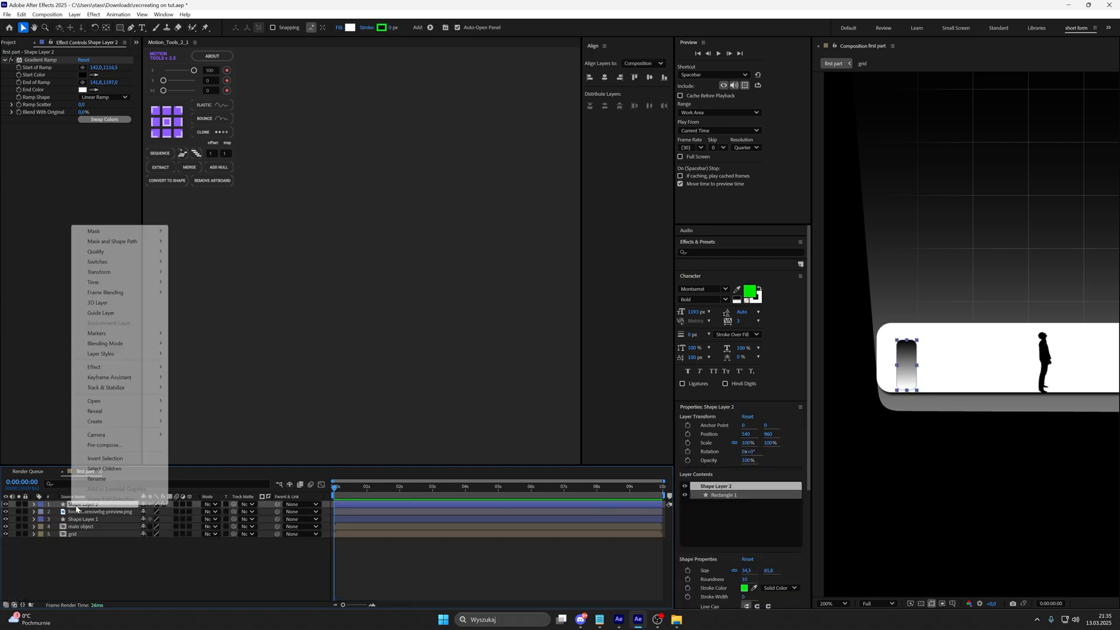
left_click(120, 445)
type("mo")
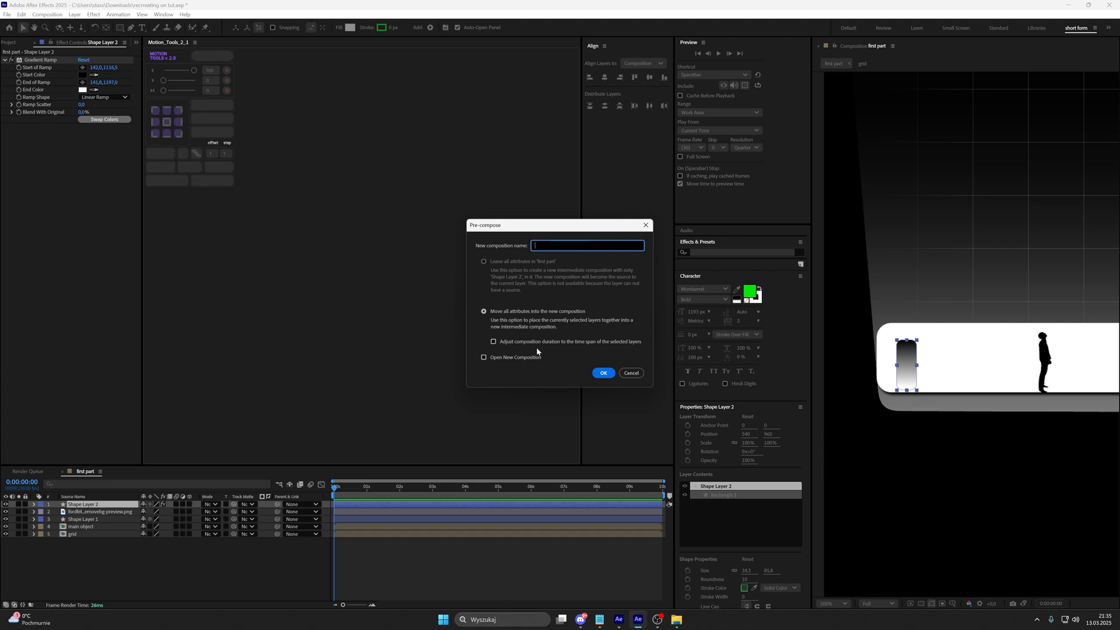
type("ni element")
key("Return")
Draw a rectangular mask about 130 x 139 px over the lower part of mini element and shift it down about 14 px.
left_click(119, 28)
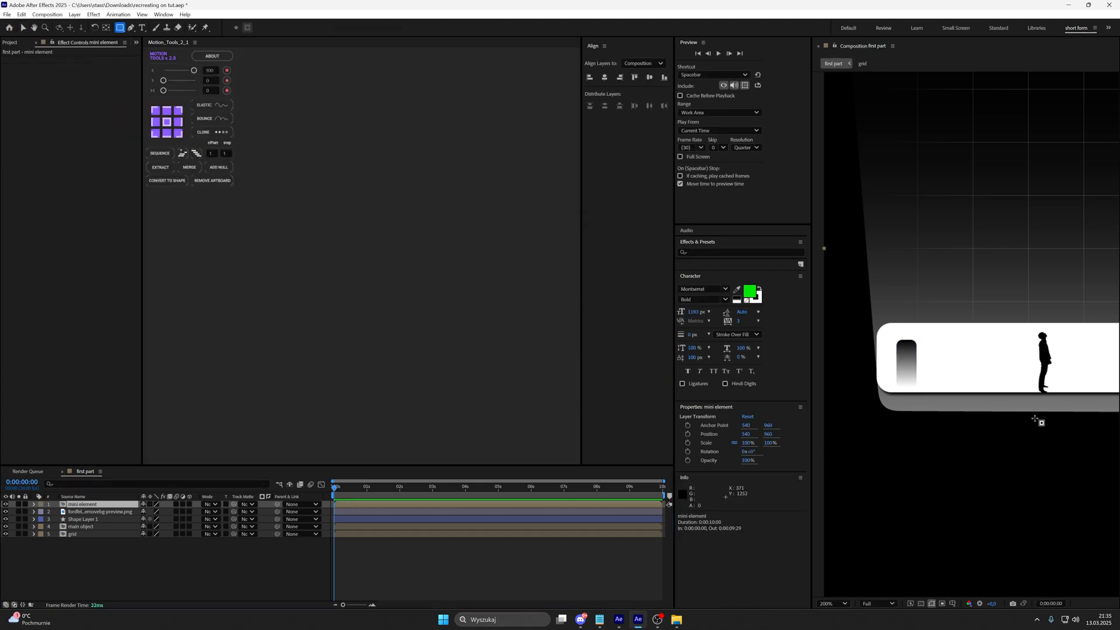
left_click_drag(870, 360, 946, 441)
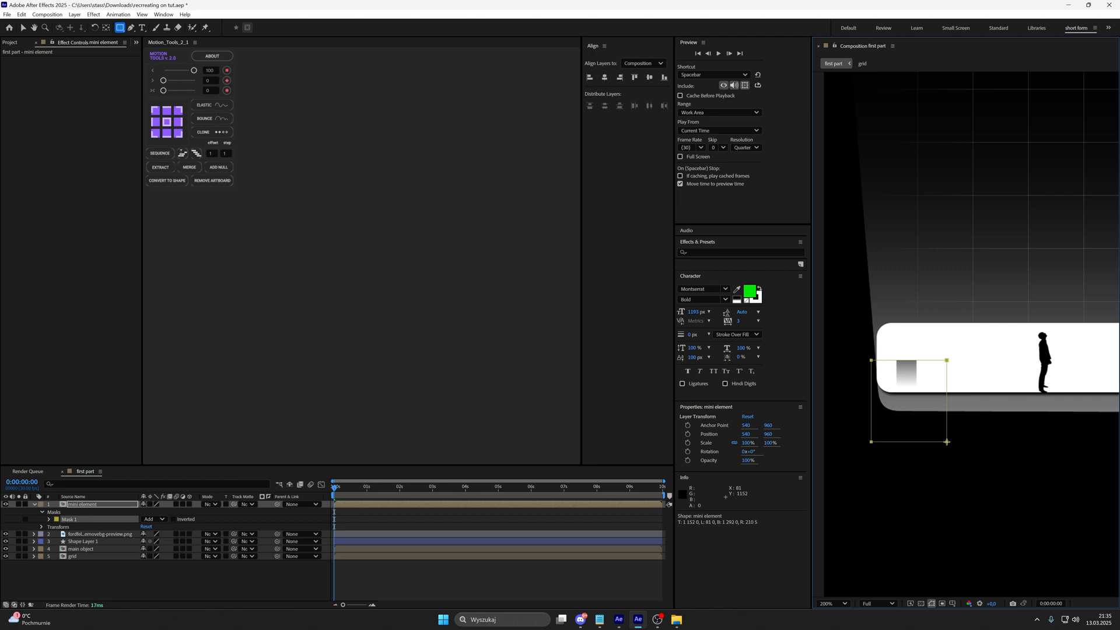
key("v")
double_click(947, 368)
left_click_drag(947, 367, 948, 375)
Set the mini element's mask mode to Subtract and its feather to 51 pixels.
left_click(49, 519)
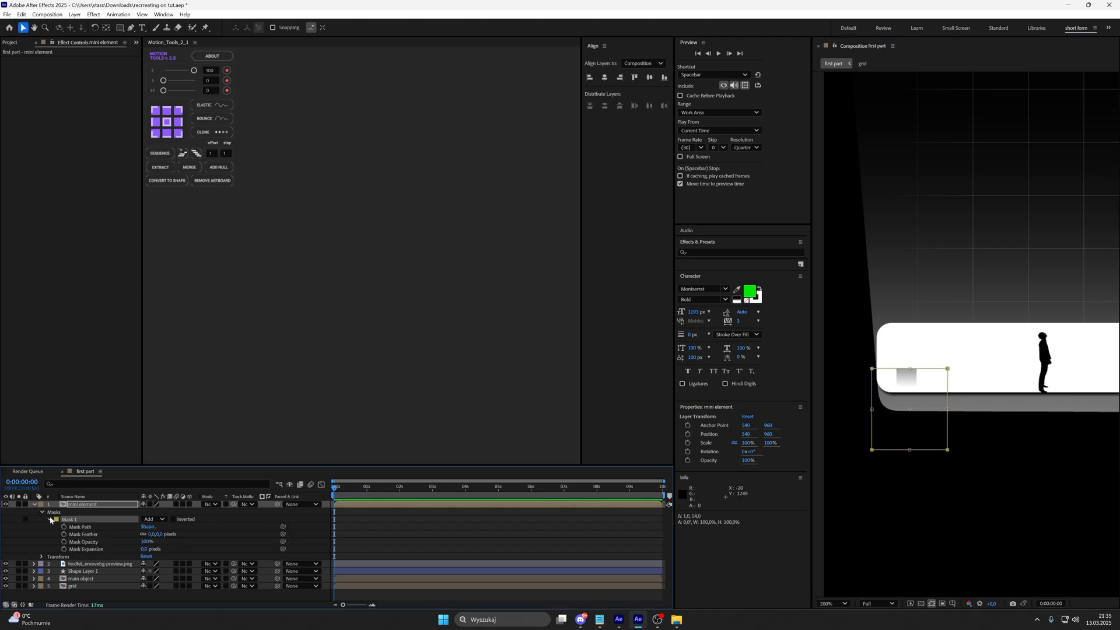
left_click(148, 520)
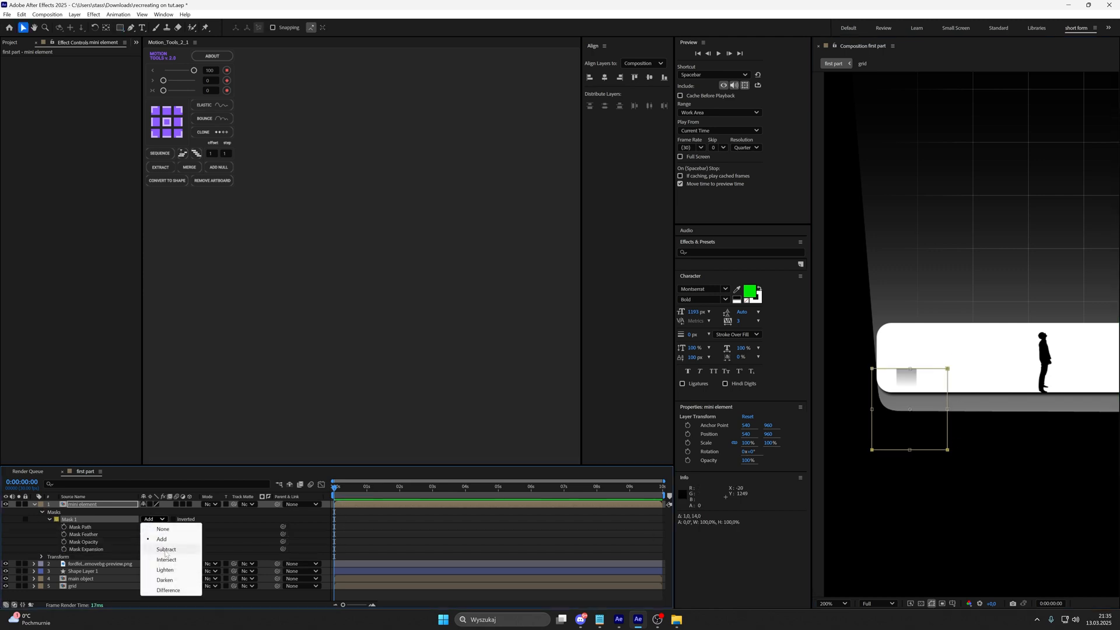
left_click(156, 550)
left_click_drag(152, 534, 168, 533)
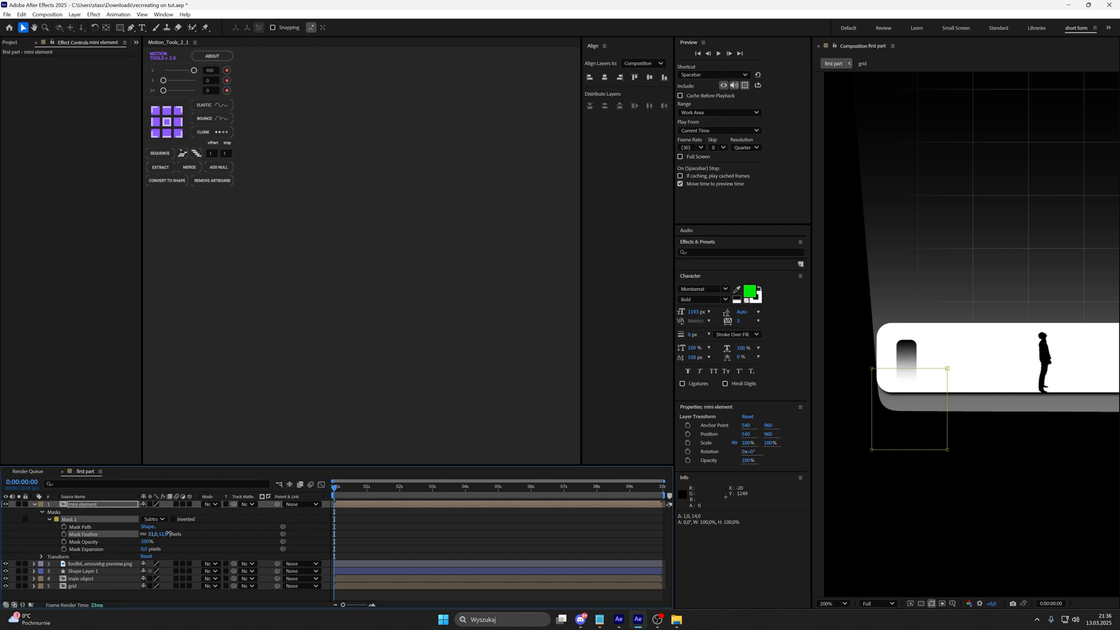
left_click(225, 541)
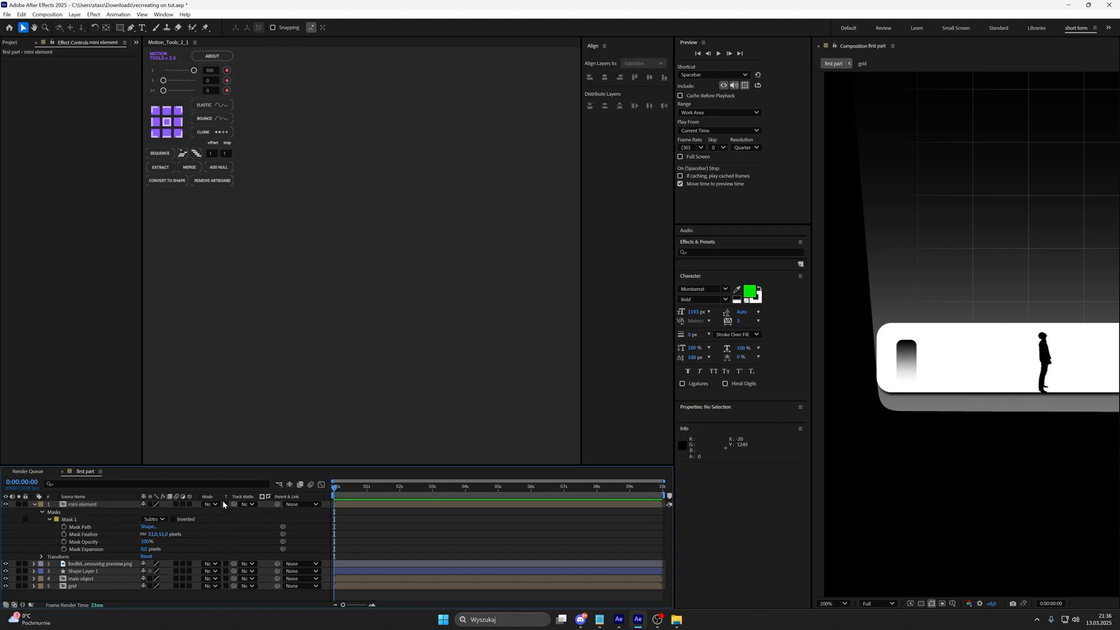
Set up the Pen tool with no fill and a white (ffffff) stroke 2 px wide.
key("shift+slash")
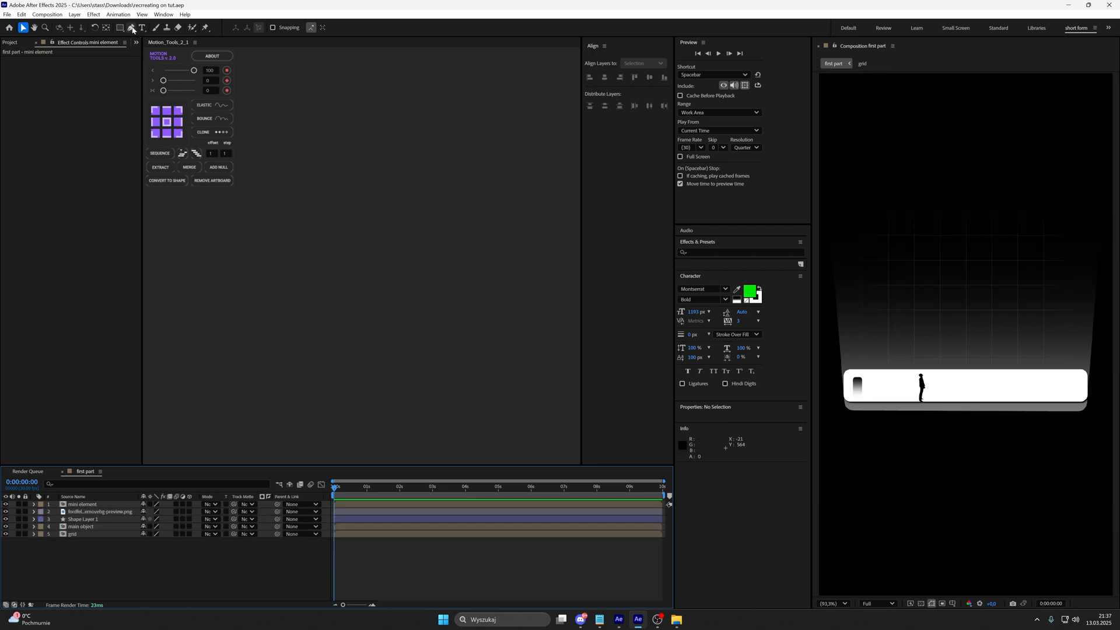
left_click(132, 27)
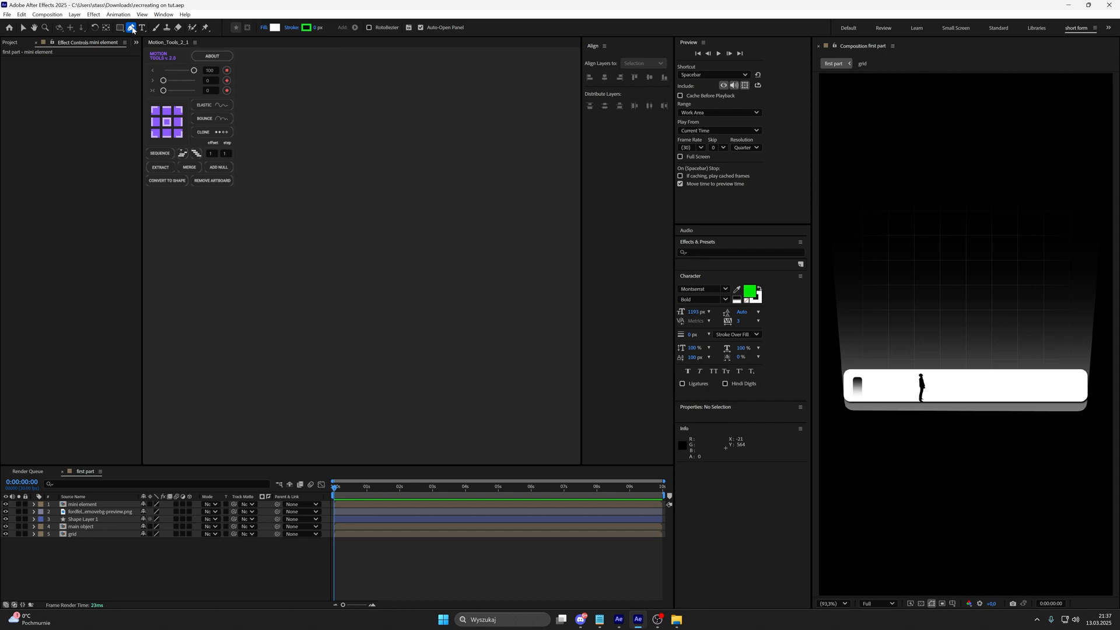
left_click(264, 30)
left_click(514, 286)
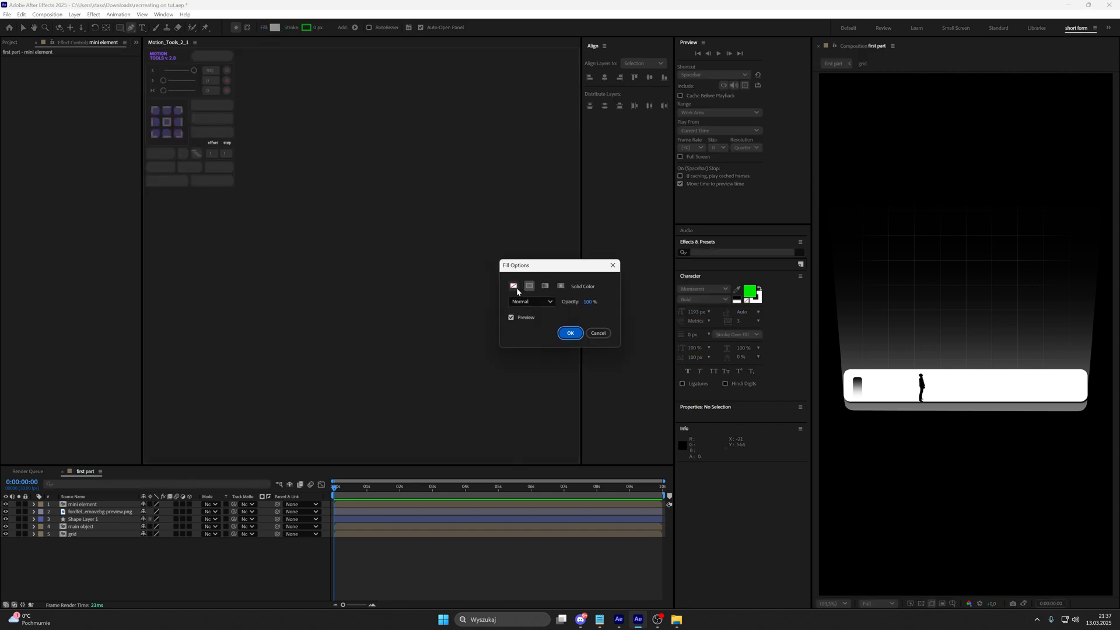
left_click(578, 337)
left_click(307, 29)
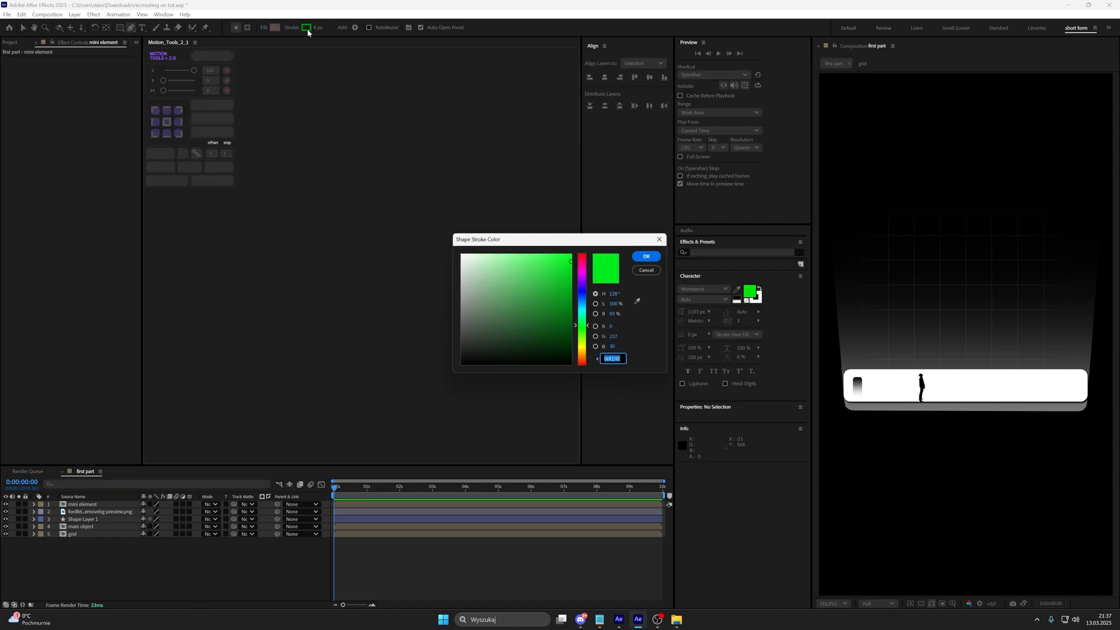
type("ffffff")
left_click(647, 256)
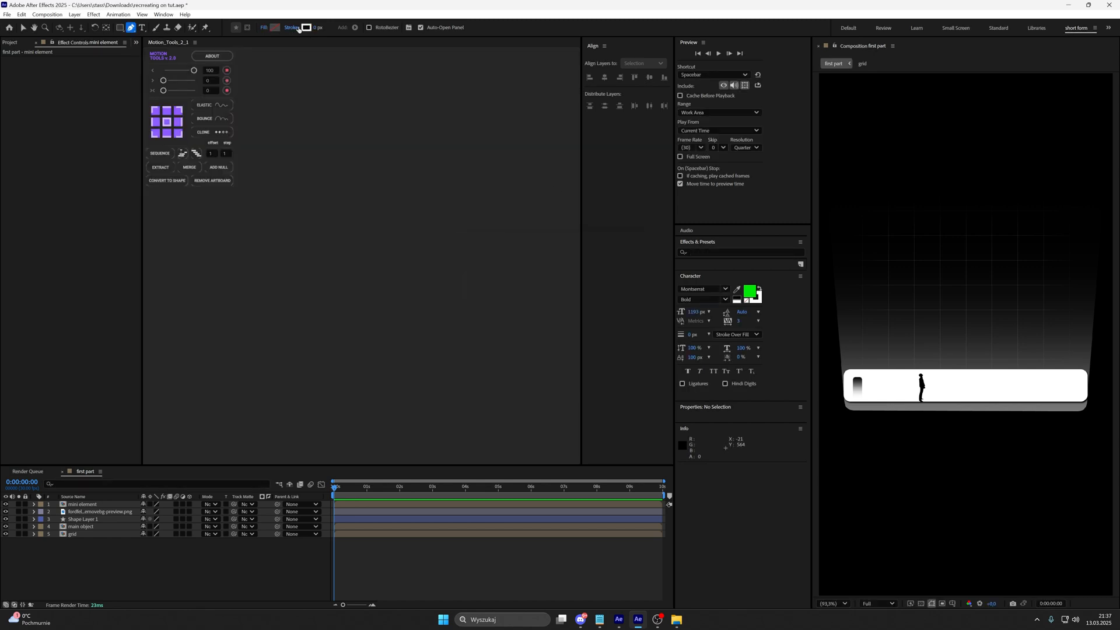
left_click(318, 29)
type("2")
key("Return")
Draw an open curve over the grid that starts level at the left and falls in a smooth S-bend to the right.
left_click(839, 244)
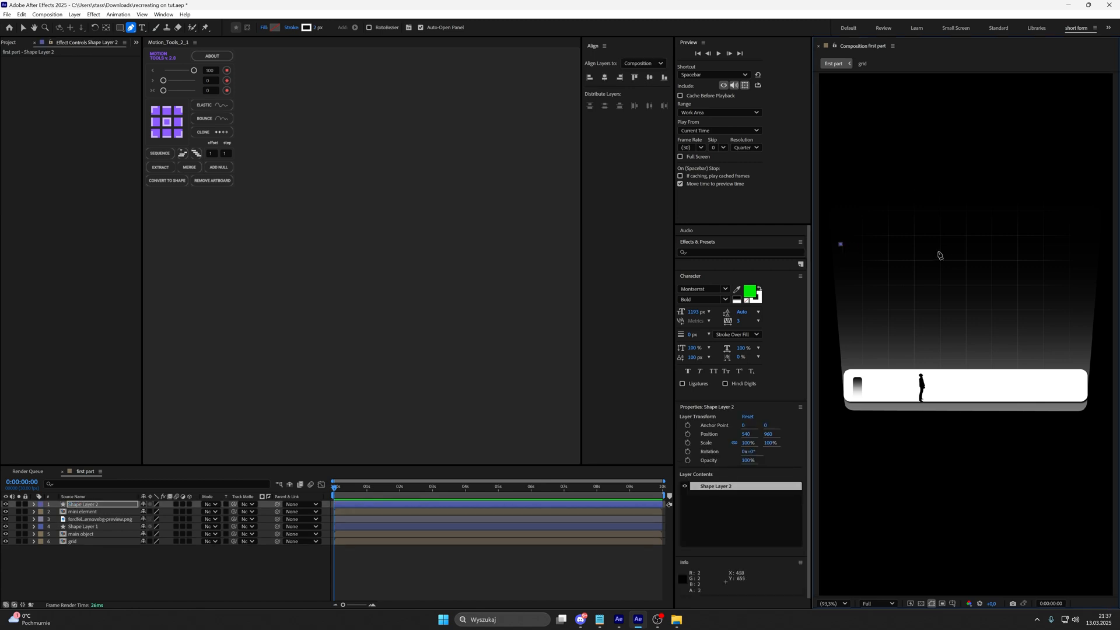
left_click(947, 245)
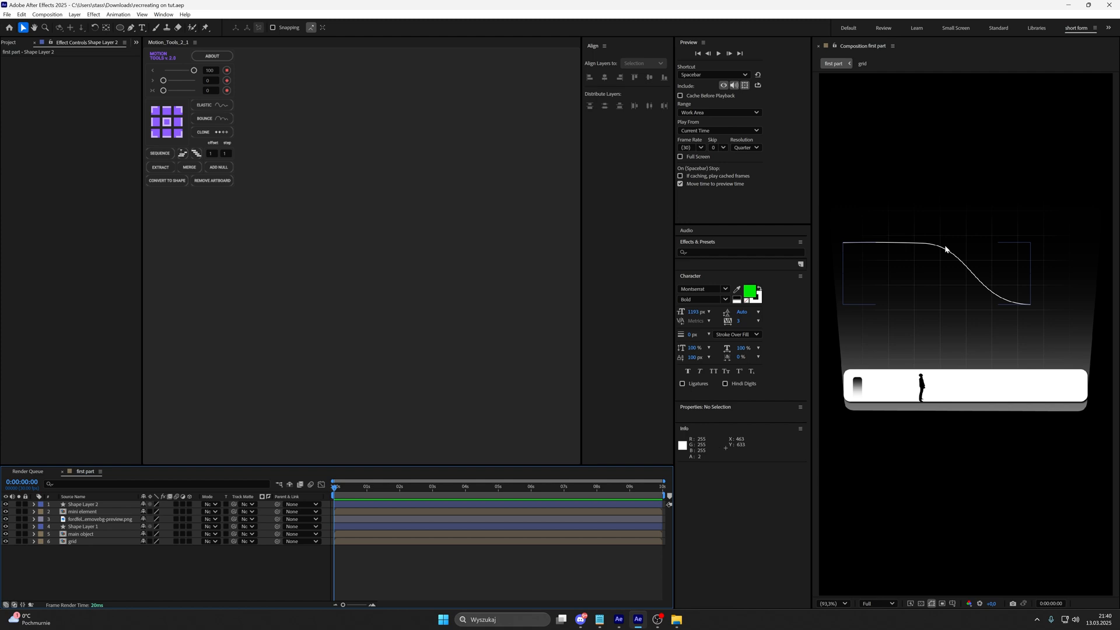
left_click(576, 524)
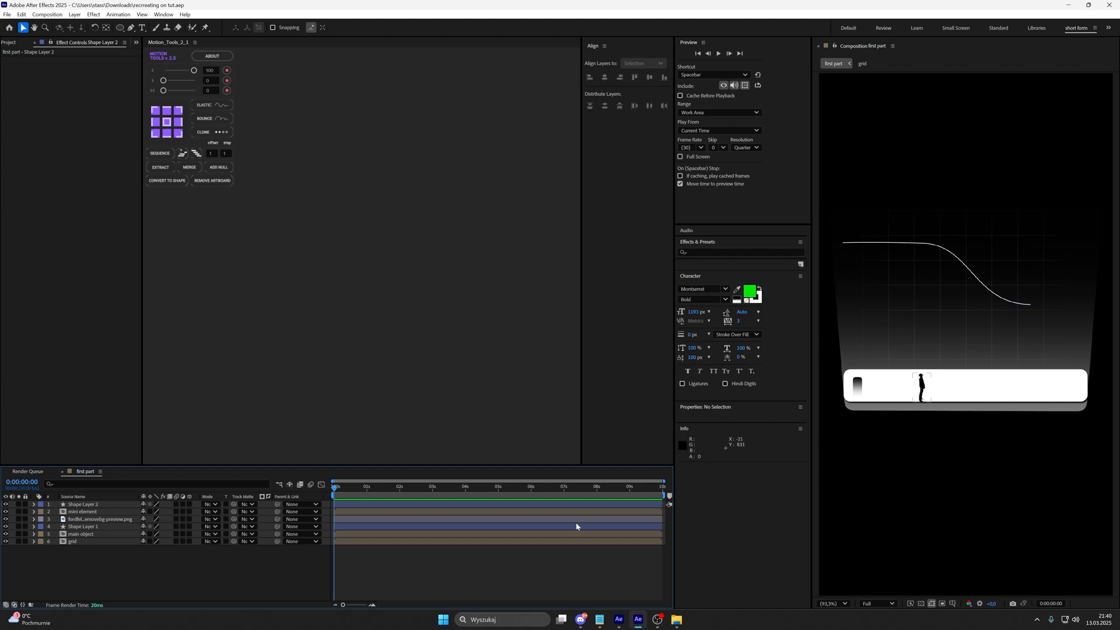
Create a black composition-size solid layer named "shiuny ball".
right_click(534, 563)
mouse_move(557, 456)
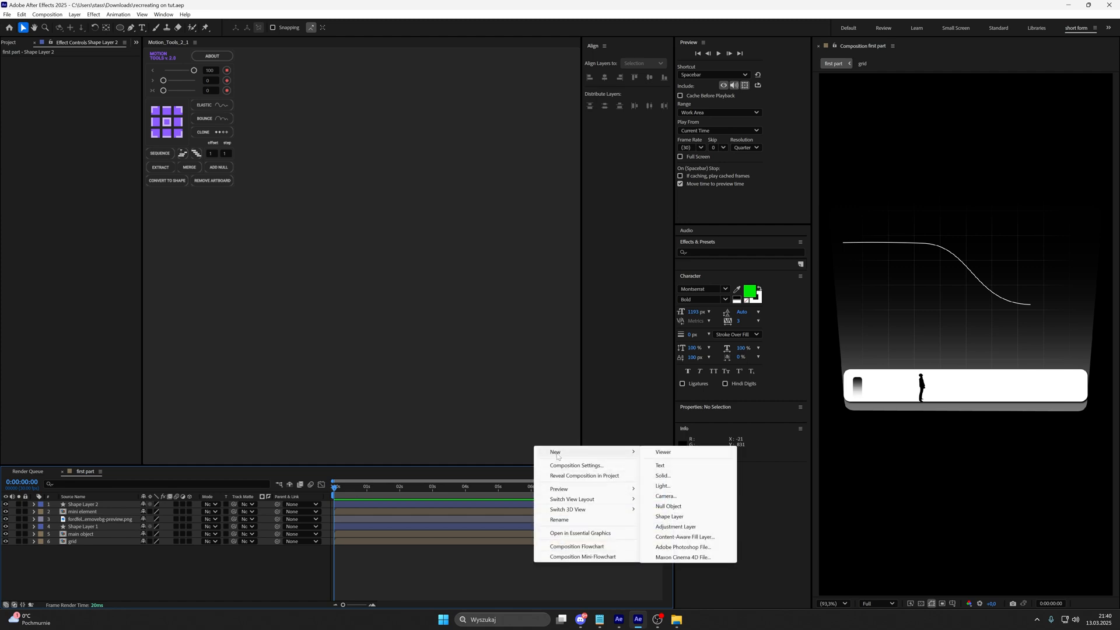
left_click(712, 477)
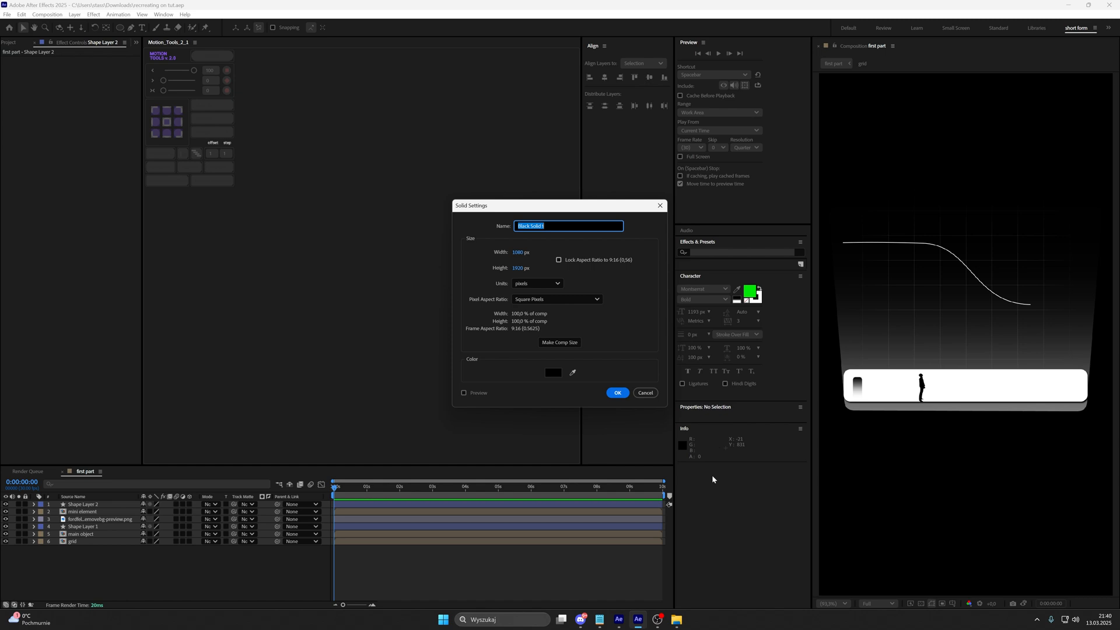
type("shiuny ball")
key("Return")
Apply Optical Flares to the shiuny ball solid and reduce the flare's stack to a single Glow object.
key("ctrl+space")
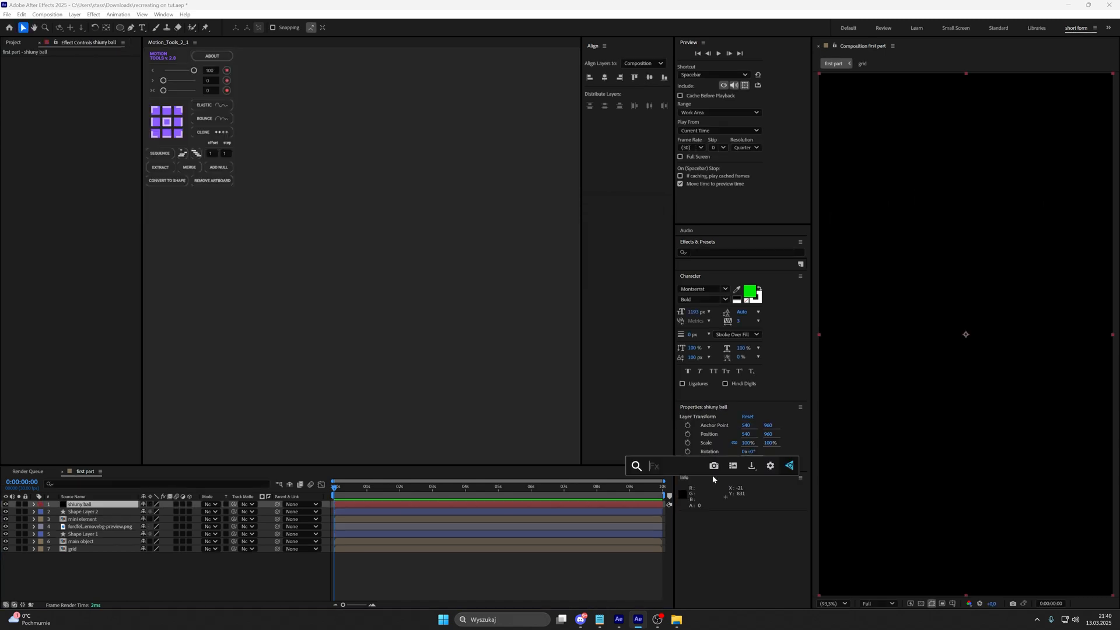
type("opt")
left_click(709, 494)
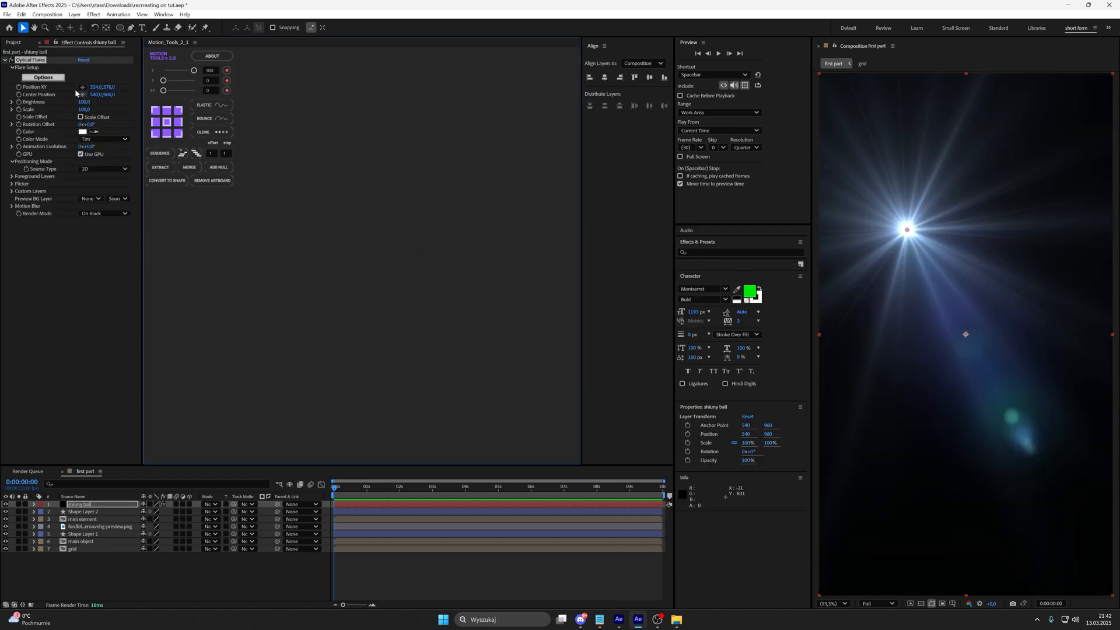
left_click(52, 79)
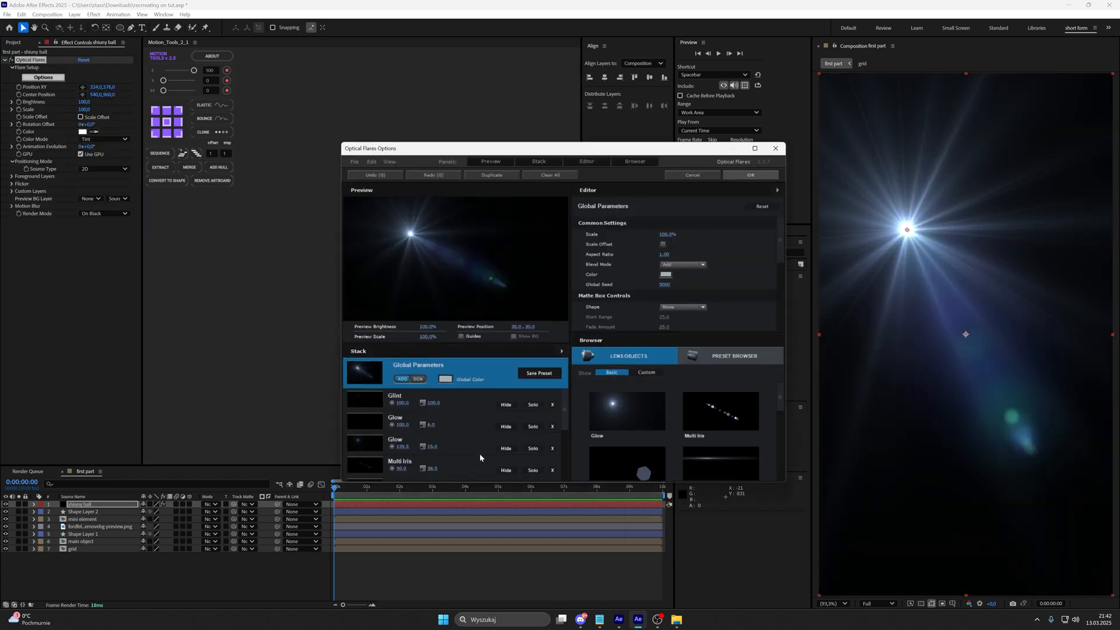
left_click(415, 442)
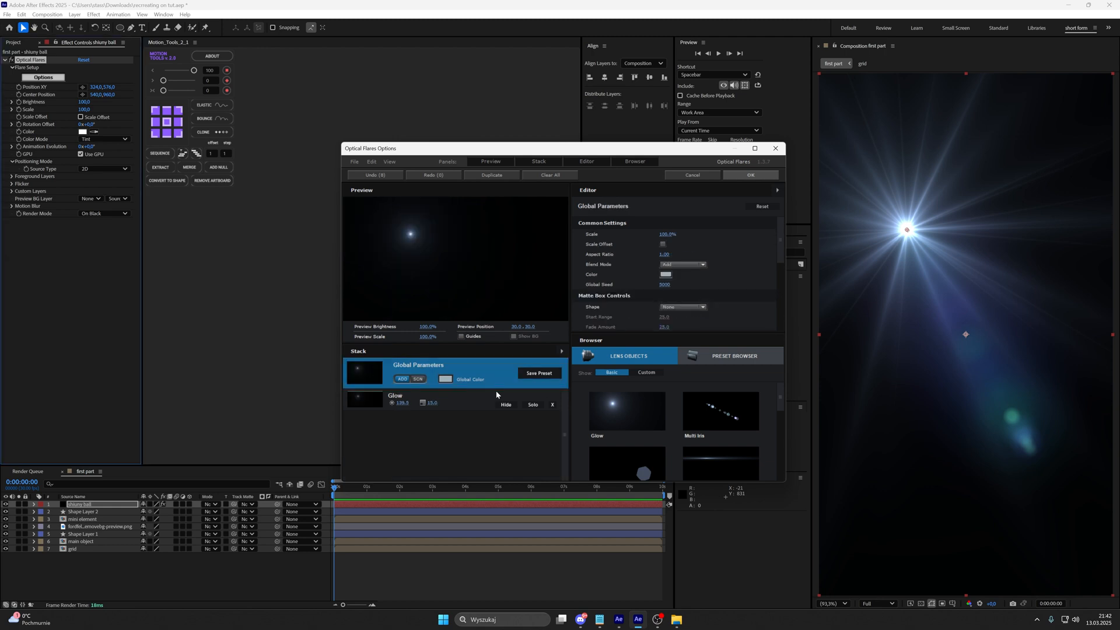
left_click(749, 175)
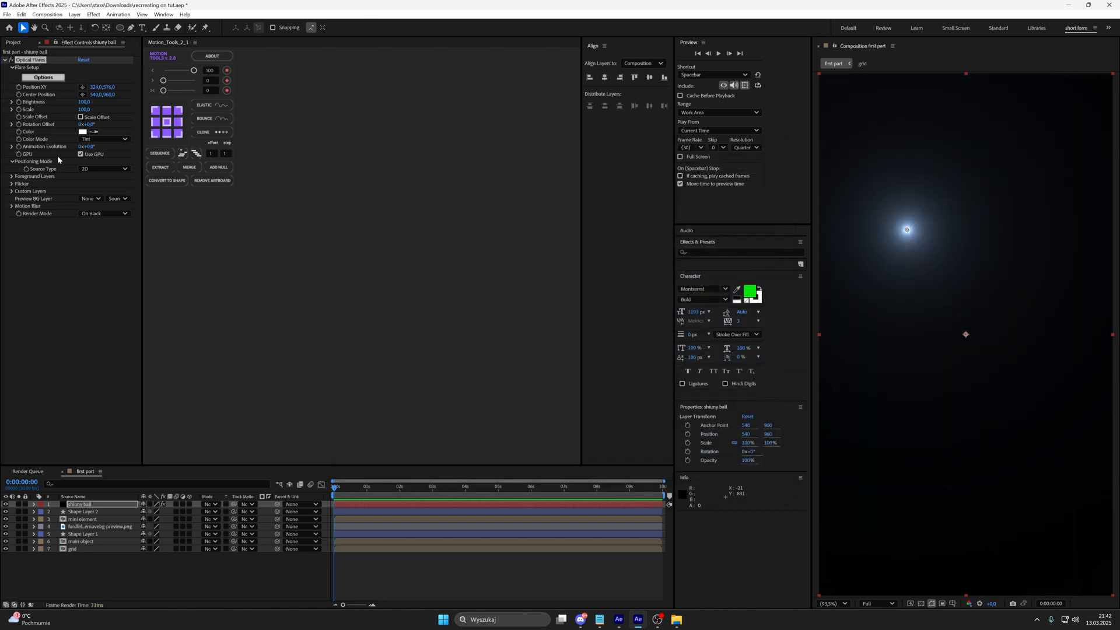
Set the flare's positioning source type to 3D and its render mode to On Transparent.
left_click(104, 169)
left_click(103, 193)
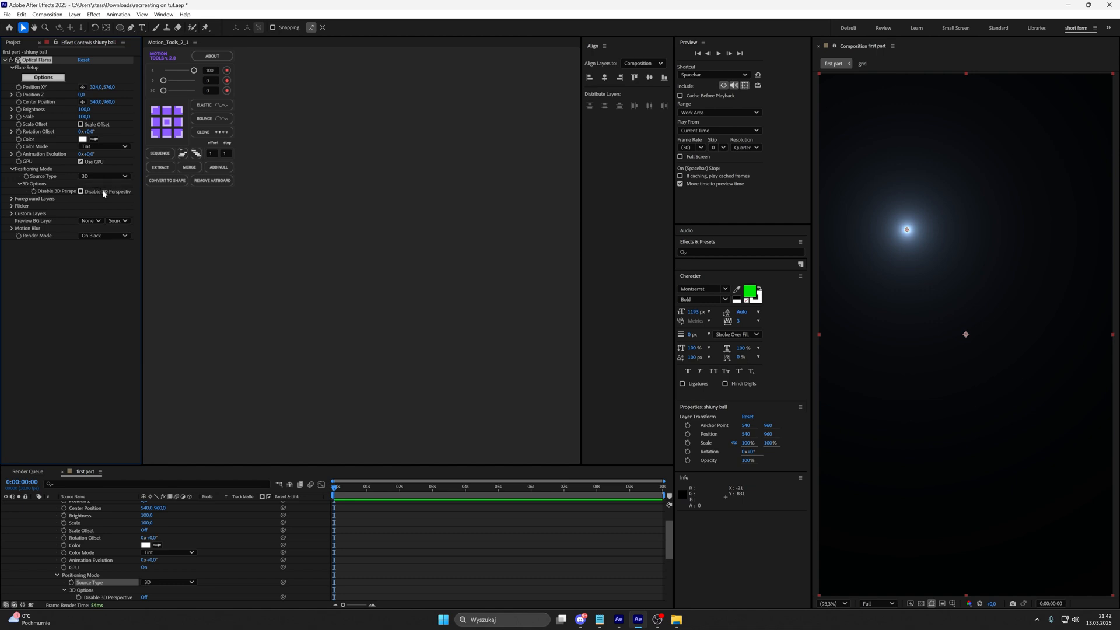
scroll(34, 508, "up", 2)
left_click(34, 505)
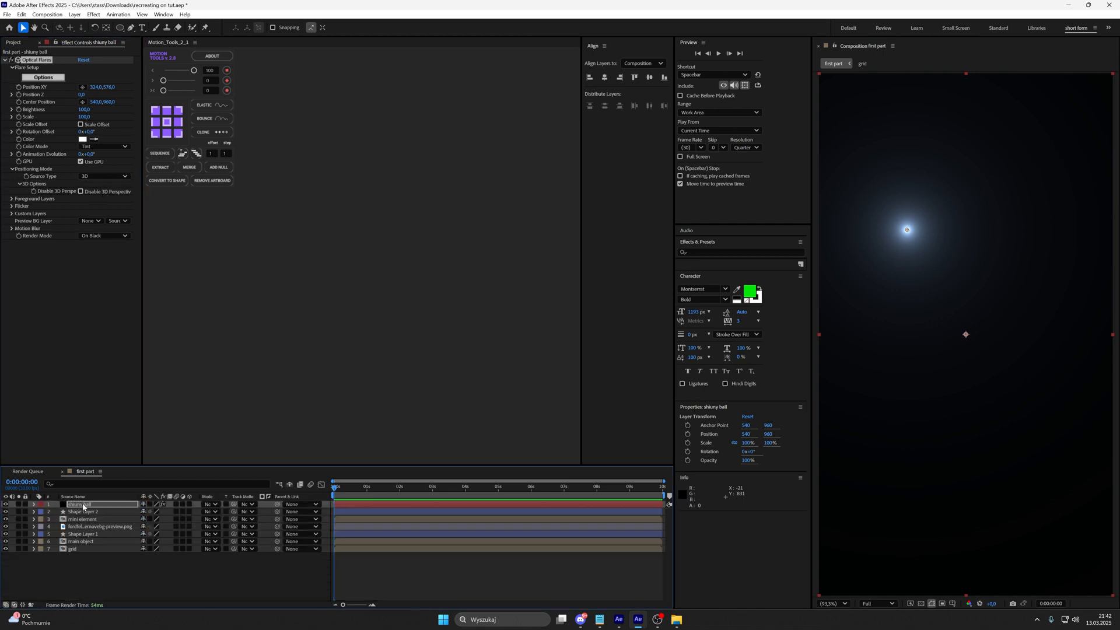
left_click(83, 505)
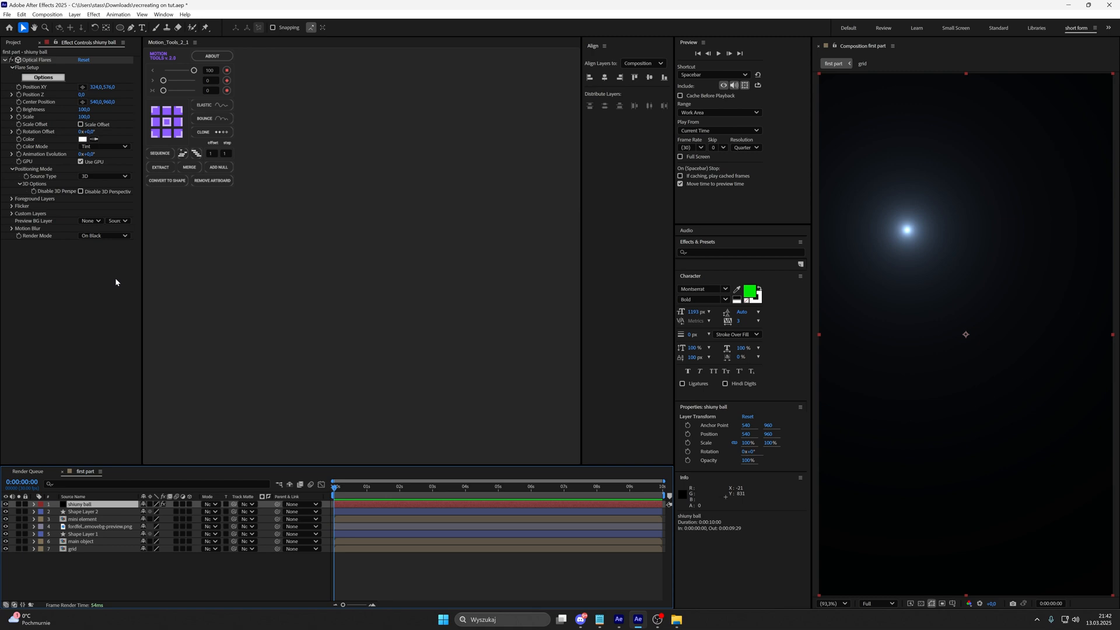
left_click(97, 237)
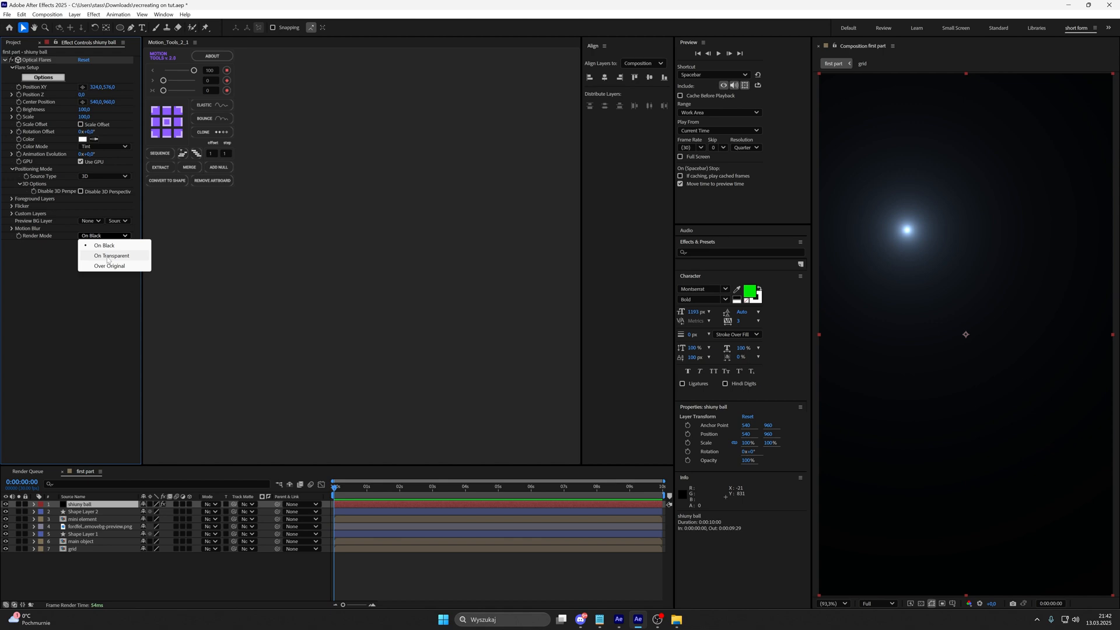
left_click(109, 256)
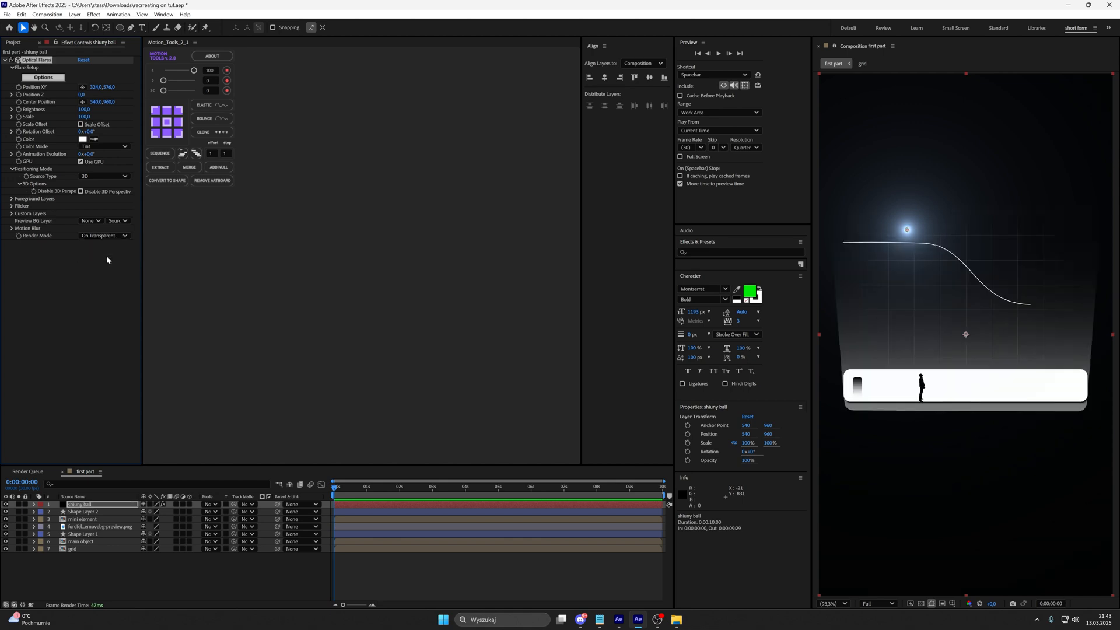
Set the flare's brightness to 60 and move it onto the curve's lower right end, at about 775, 851.
left_click(86, 109)
type("60")
key("Return")
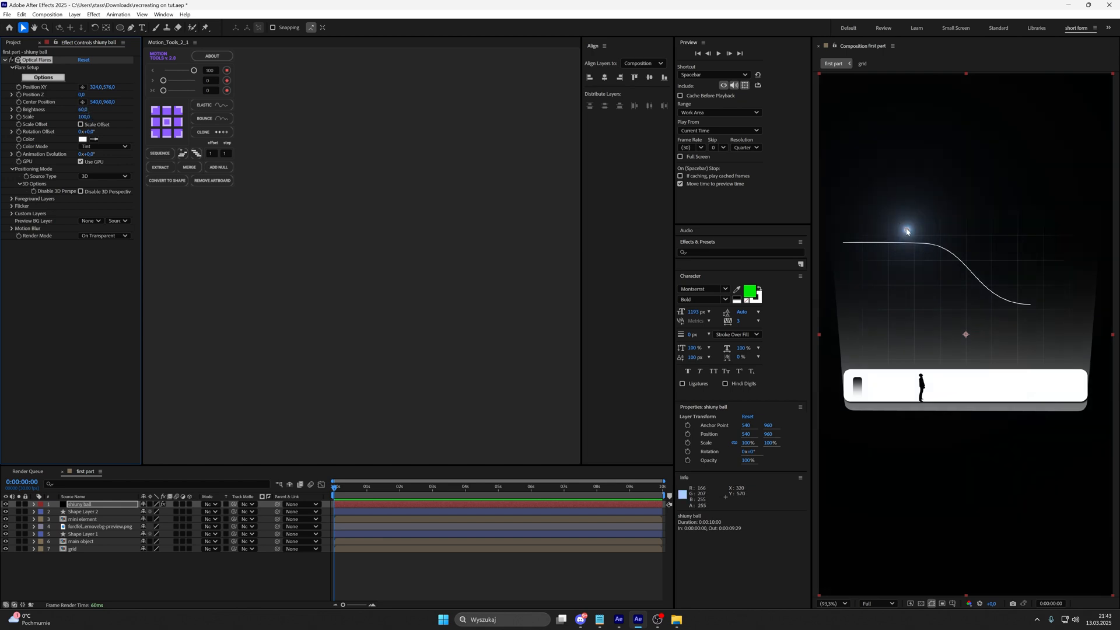
left_click_drag(908, 231, 1049, 321)
left_click(225, 566)
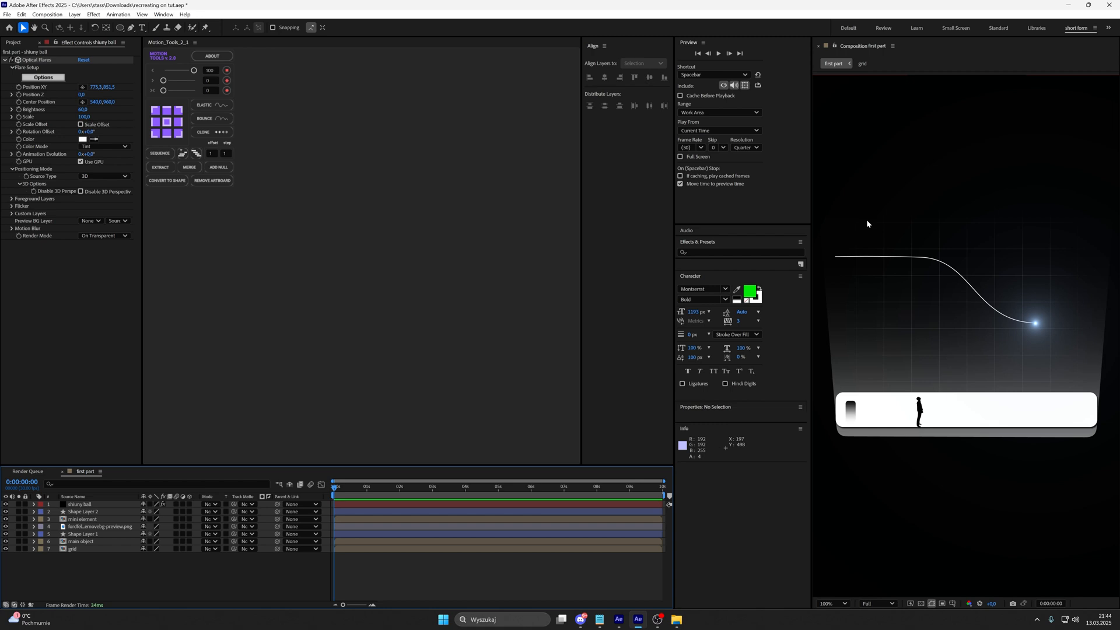
Add a text layer reading "$0" in Montserrat Medium at 50 px.
right_click(189, 572)
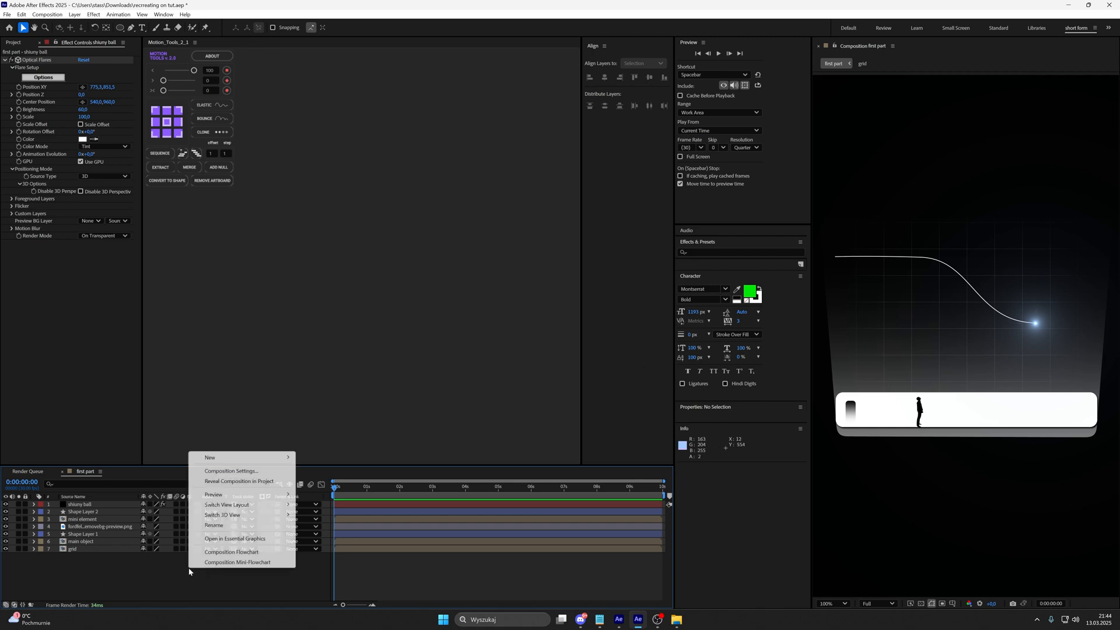
mouse_move(233, 458)
left_click(312, 469)
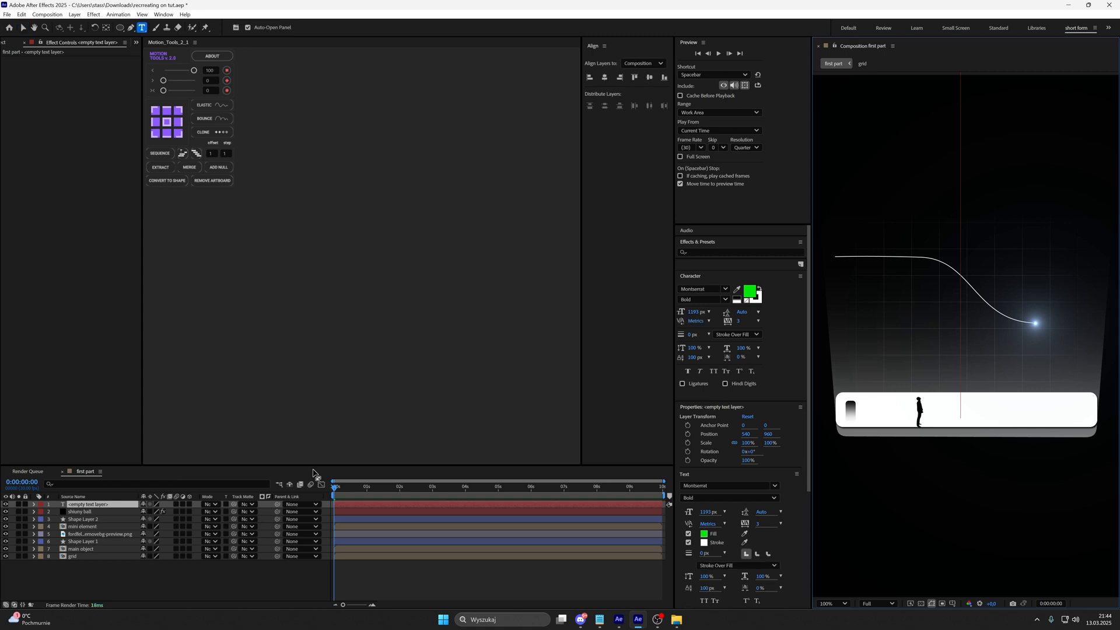
left_click(707, 299)
left_click(725, 299)
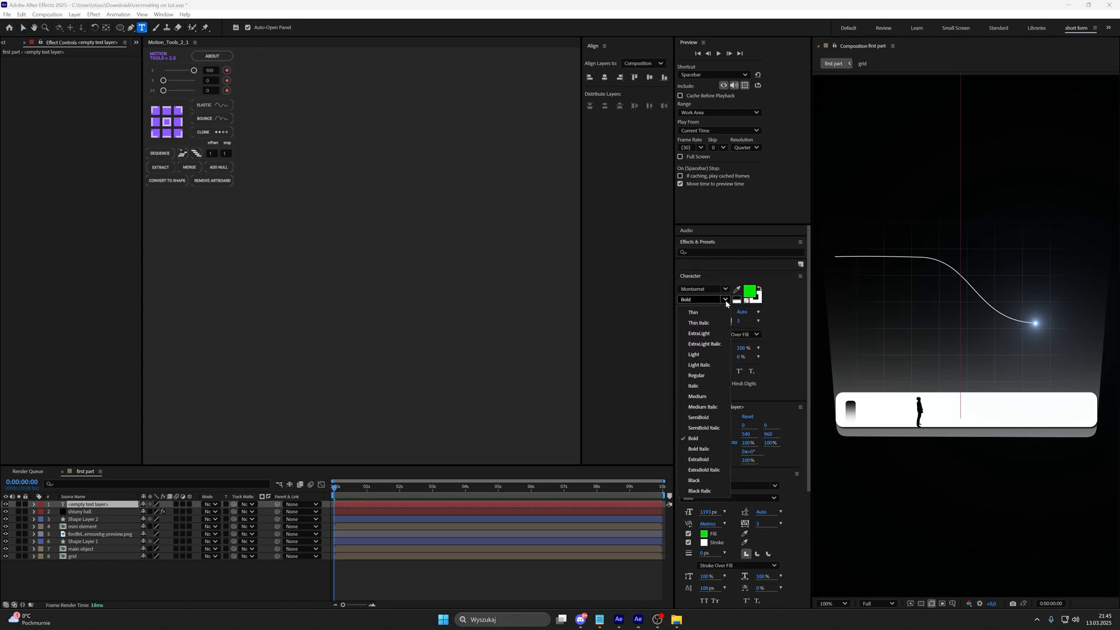
left_click(711, 401)
left_click_drag(477, 364, 324, 444)
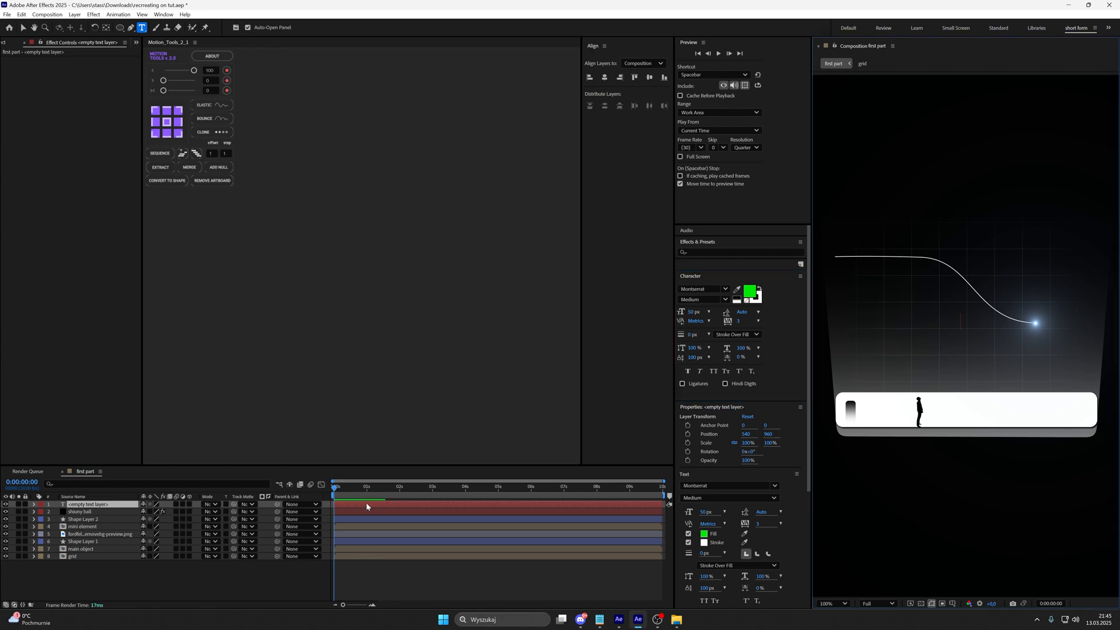
type("$")
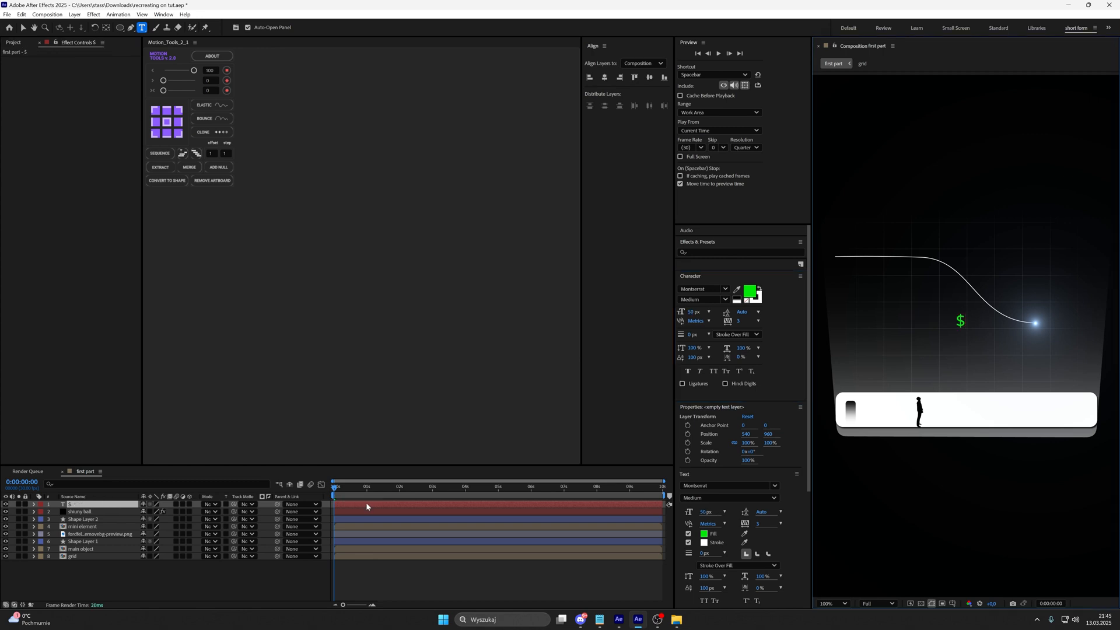
type("0")
Make the "$0" text white, enlarge it to 74 px and move it above the curve's flat left end.
left_click(750, 291)
left_click(460, 253)
left_click(645, 256)
left_click_drag(691, 312, 704, 312)
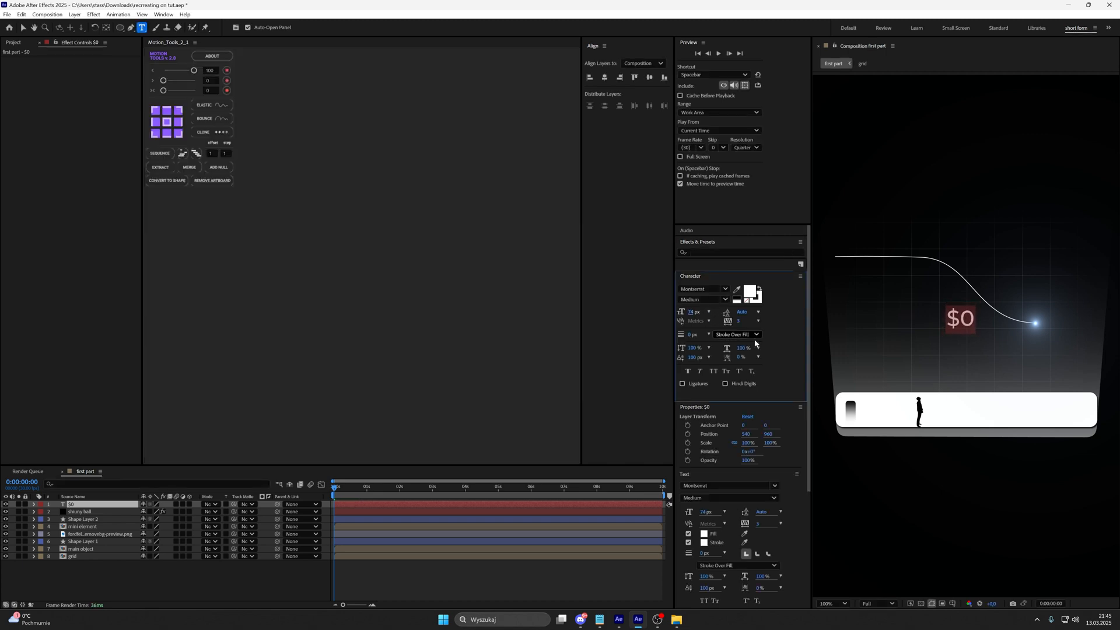
left_click_drag(986, 377, 892, 281)
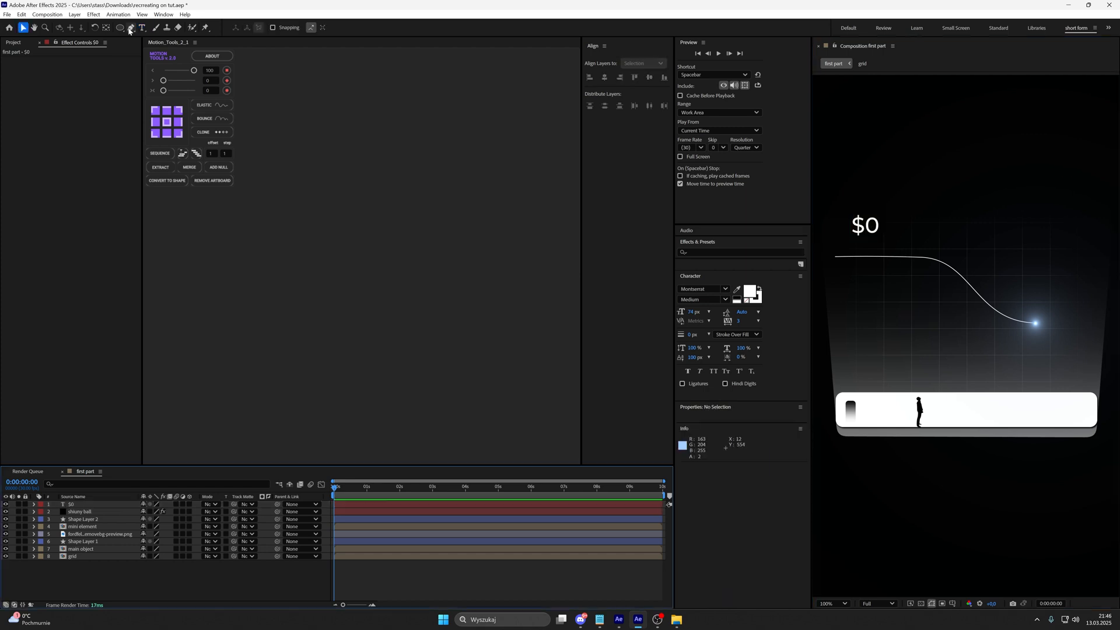
Draw a short horizontal underline directly beneath the "$0" text with the Pen tool.
left_click(130, 28)
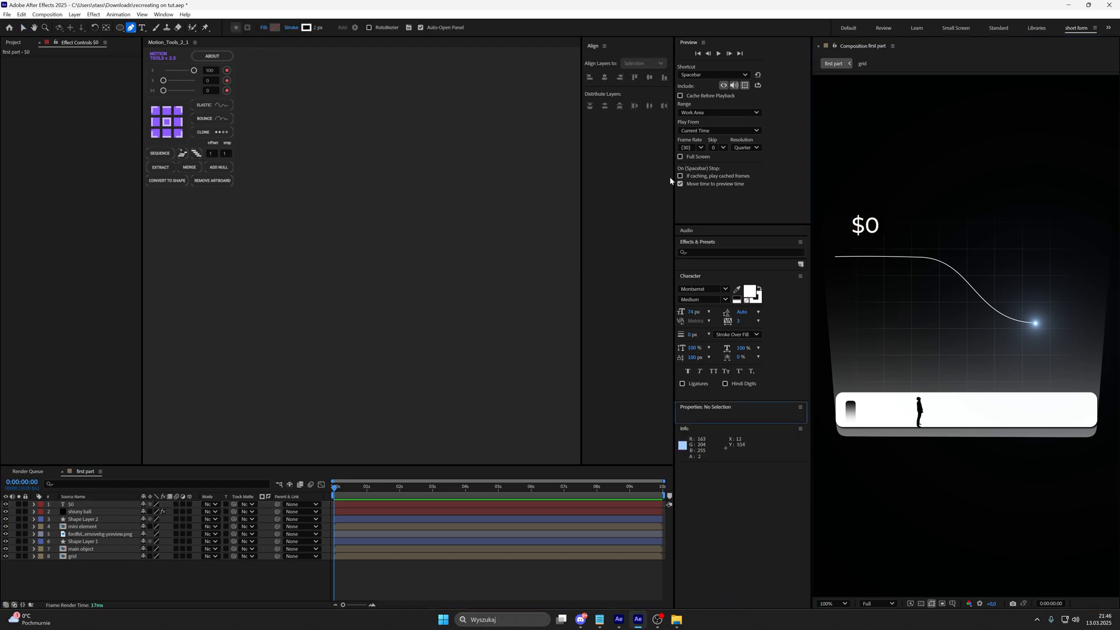
scroll(889, 265, "up", 1)
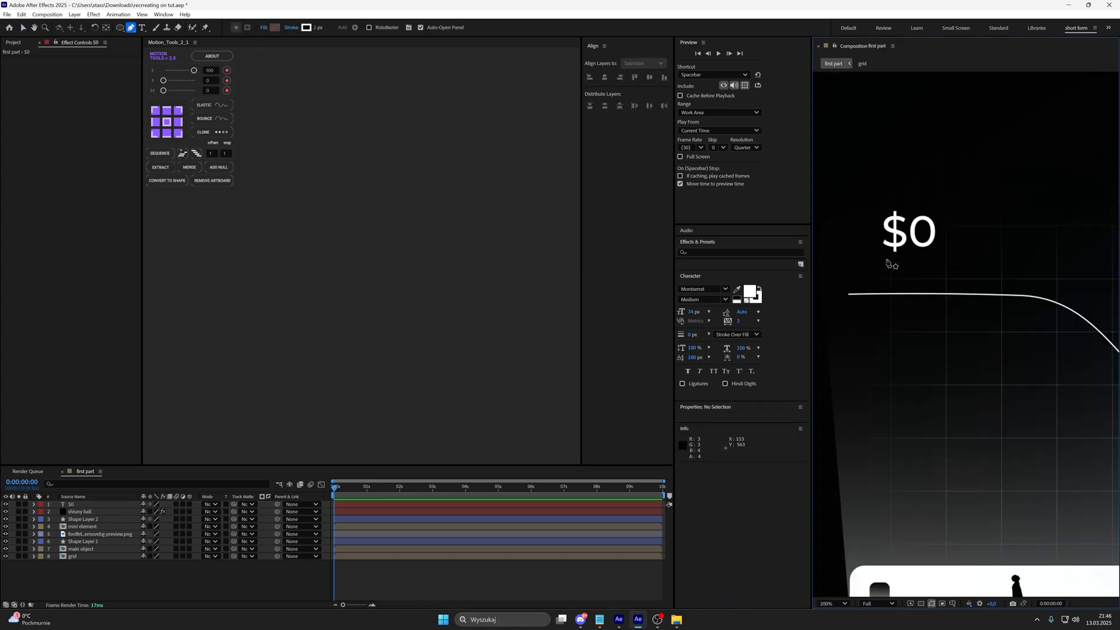
left_click(885, 258)
left_click(928, 259)
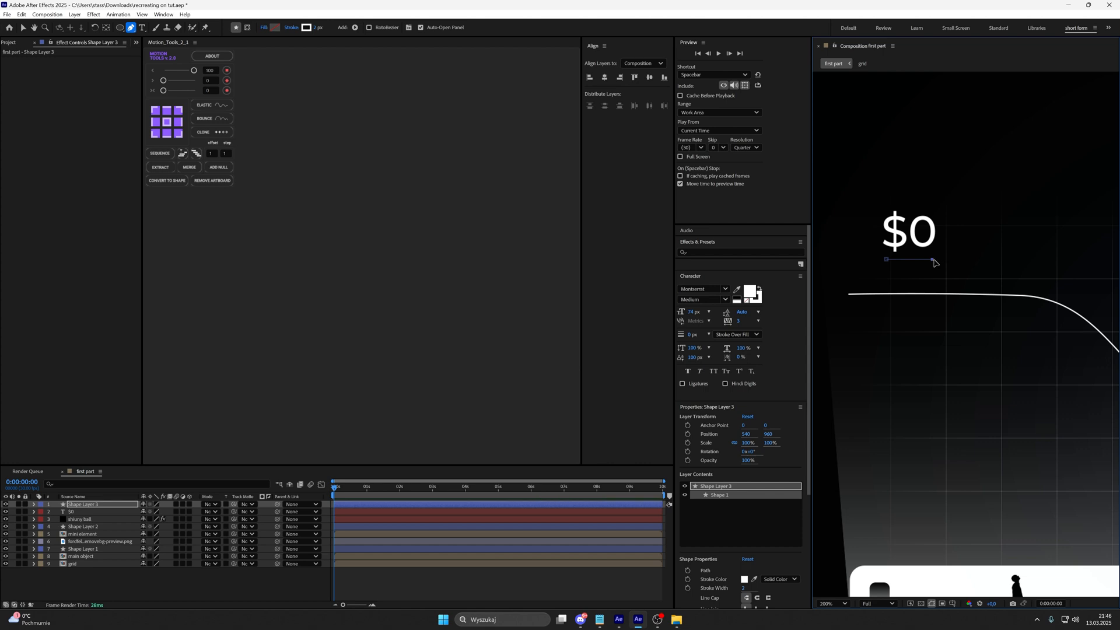
Try a 17 px stroke on the underline, and settle on a stroke width of 15 px.
left_click(317, 28)
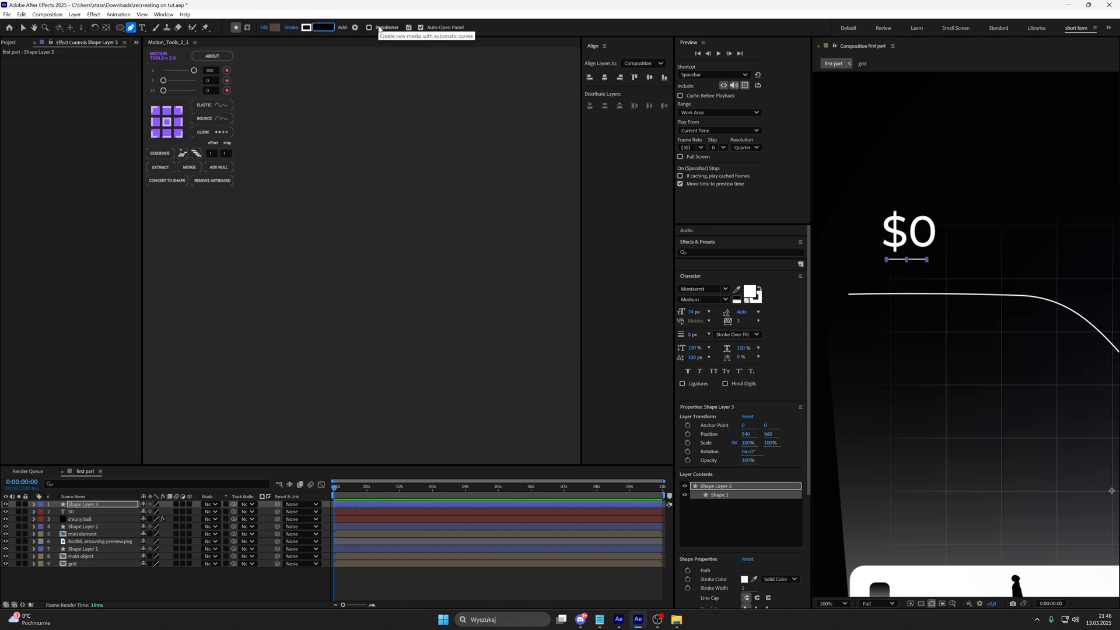
type("1")
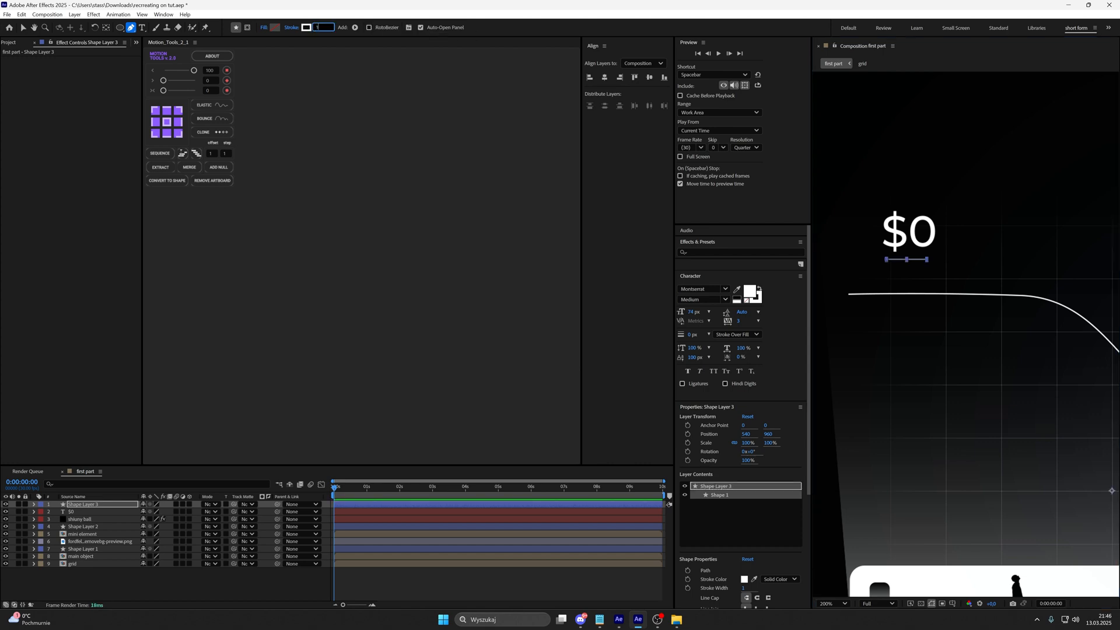
type("7")
key("Return")
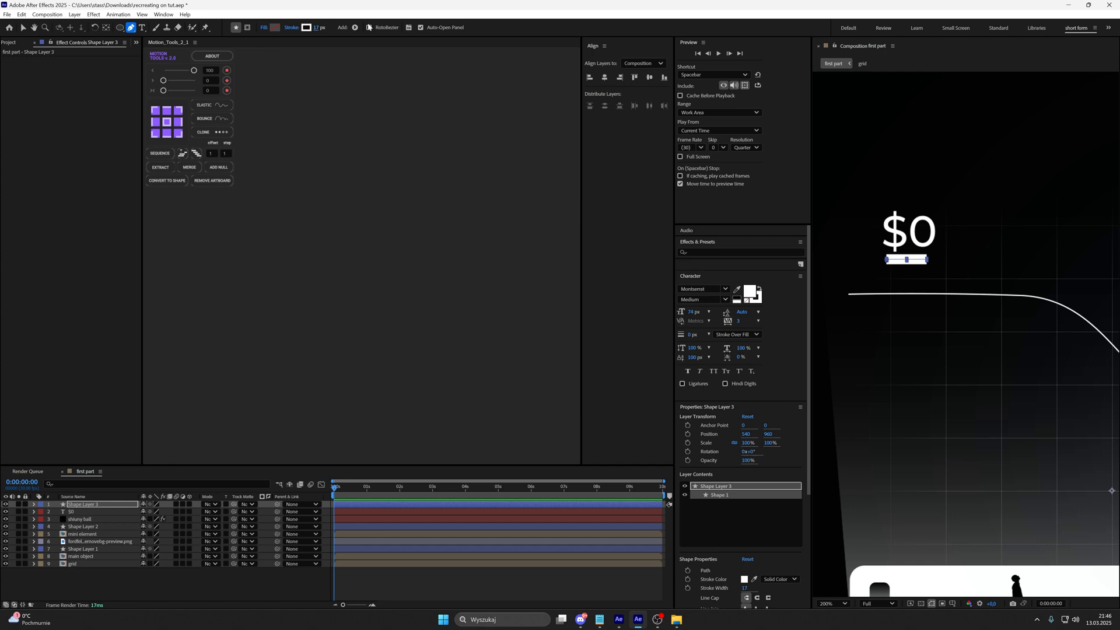
left_click(316, 28)
type("16")
key("BackSpace")
type("5")
key("Return")
Change the underline stroke's line cap to Round Cap and collapse the layer's properties.
left_click(33, 504)
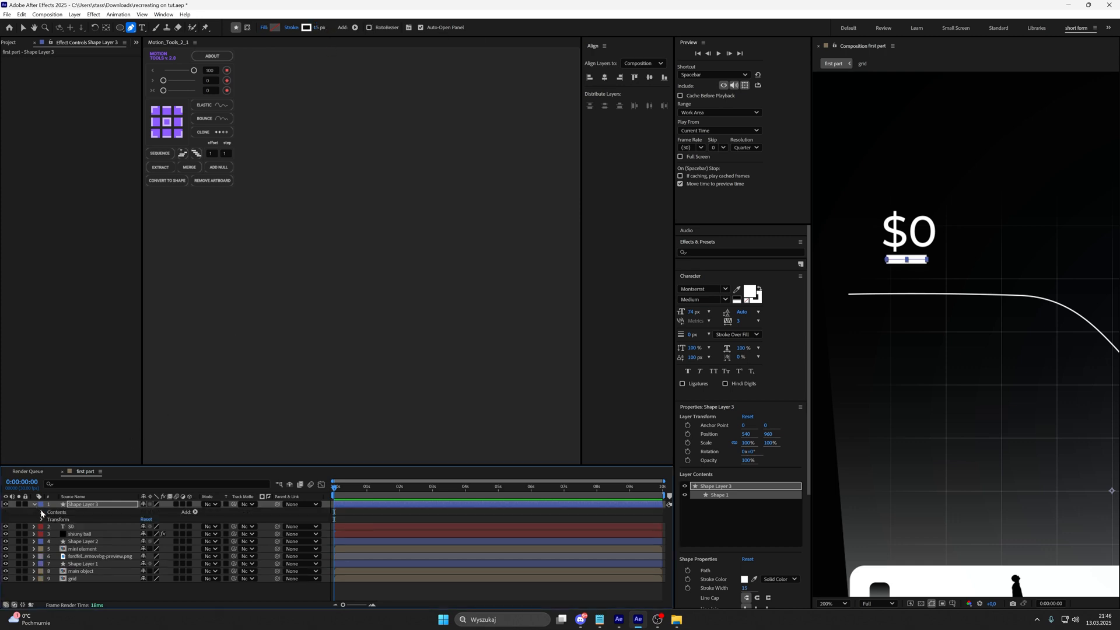
left_click(43, 512)
left_click(49, 519)
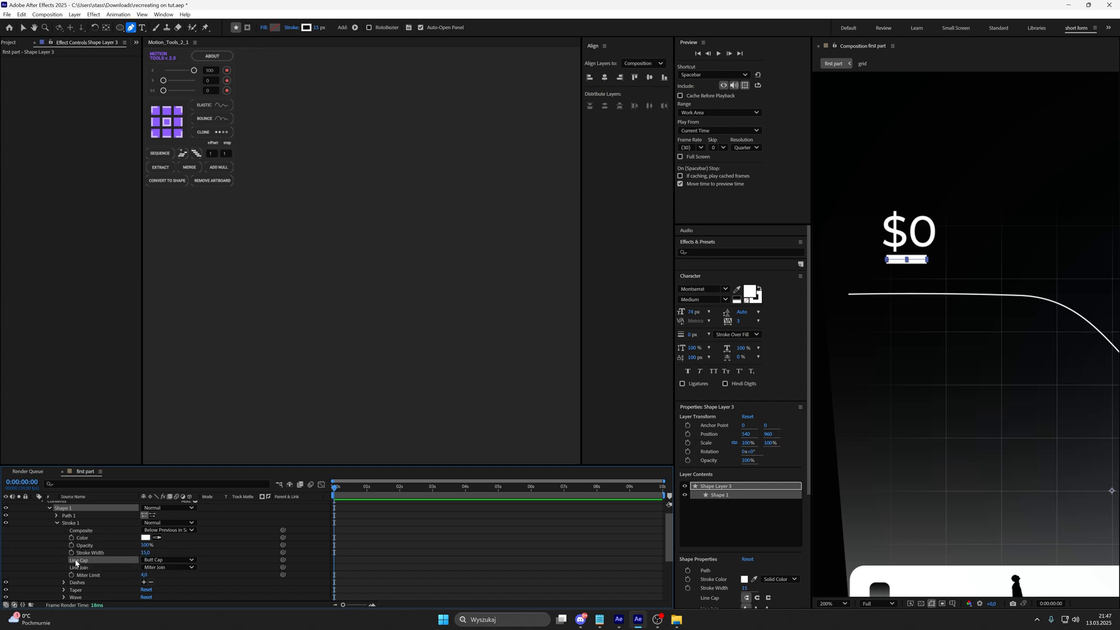
left_click(156, 561)
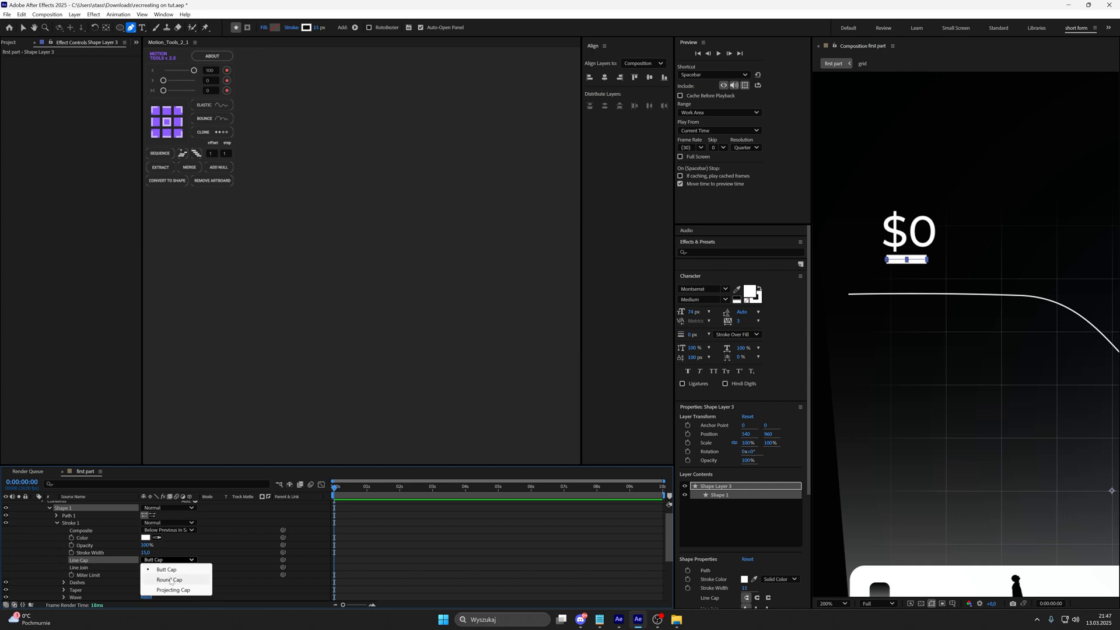
left_click(169, 579)
left_click(441, 568)
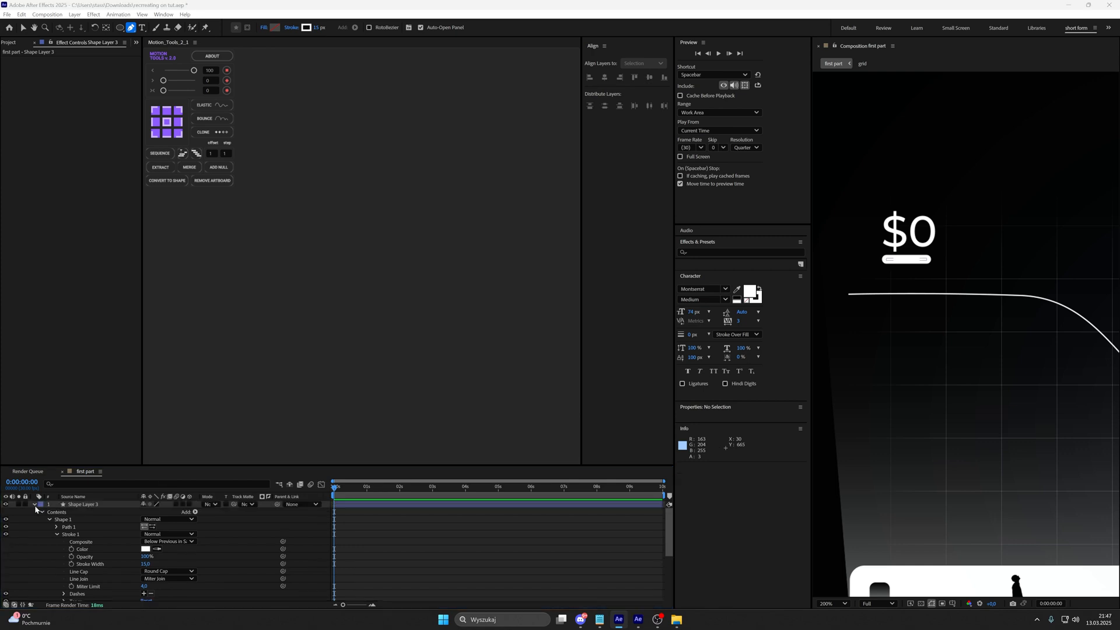
left_click(34, 504)
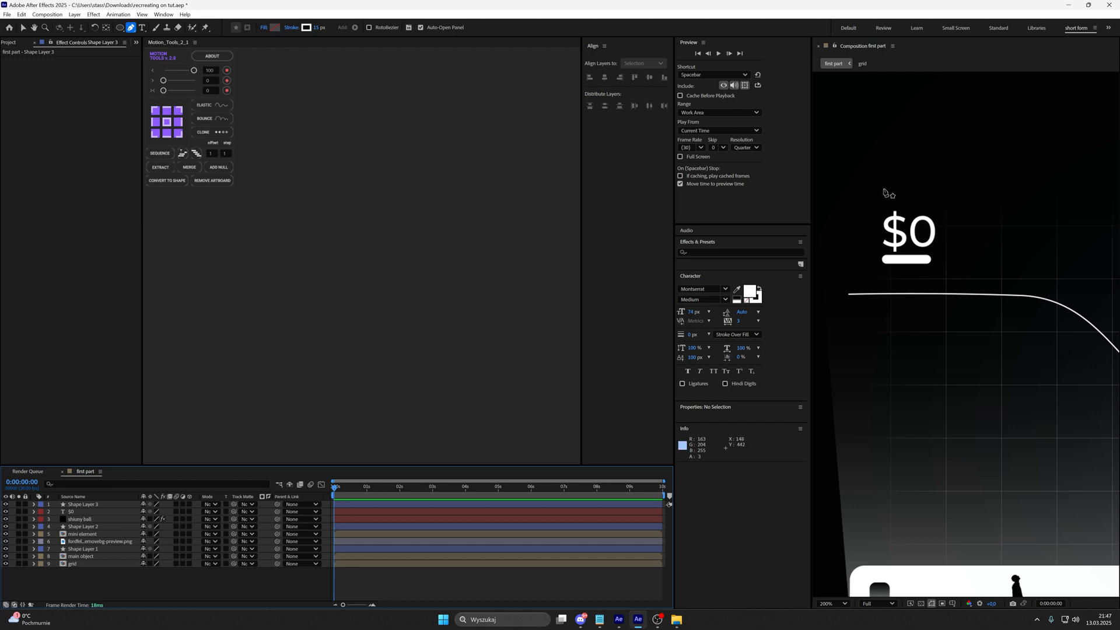
Add a text layer reading "My account" and move it above the "$0" text.
right_click(124, 581)
mouse_move(175, 473)
left_click(282, 478)
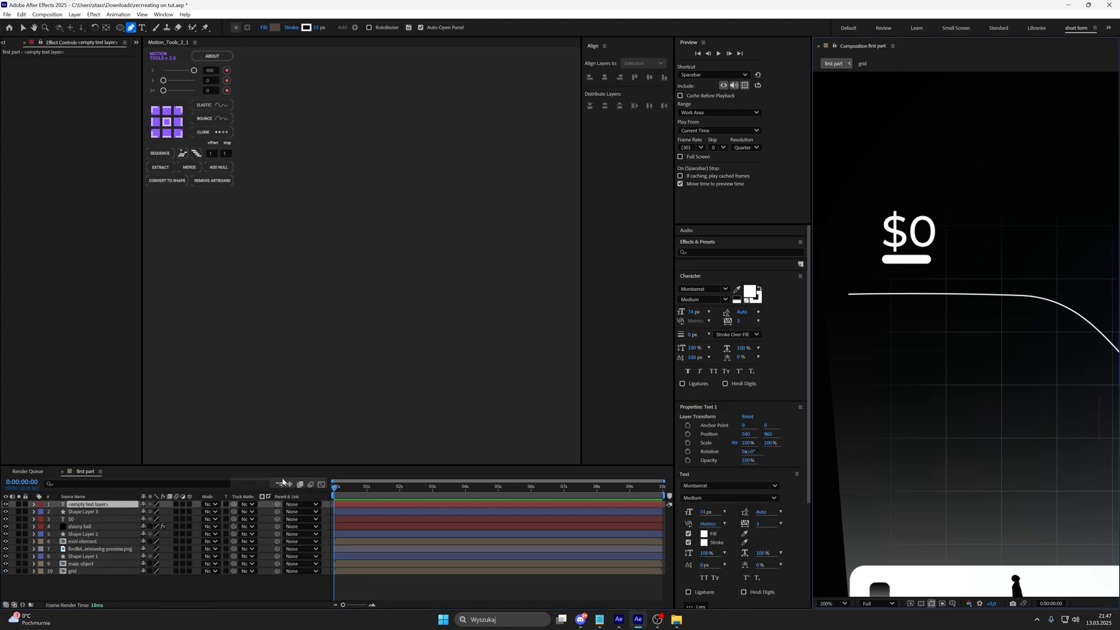
type("My account")
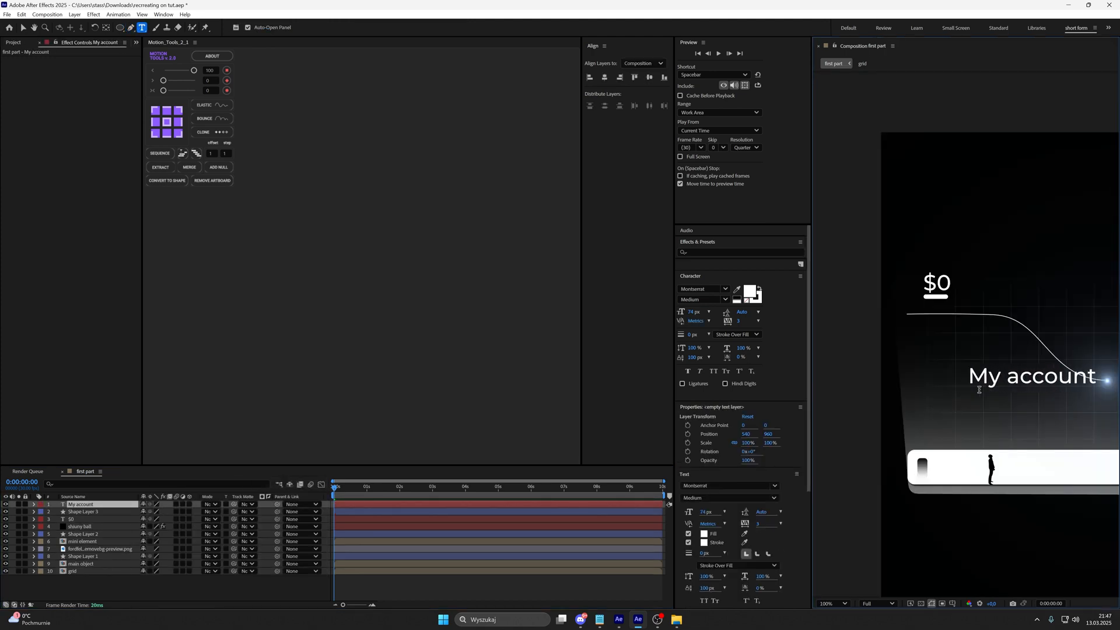
left_click_drag(976, 383, 950, 309)
Reduce the "My account" text to 15 px and center it closely above "$0".
key("ctrl+a")
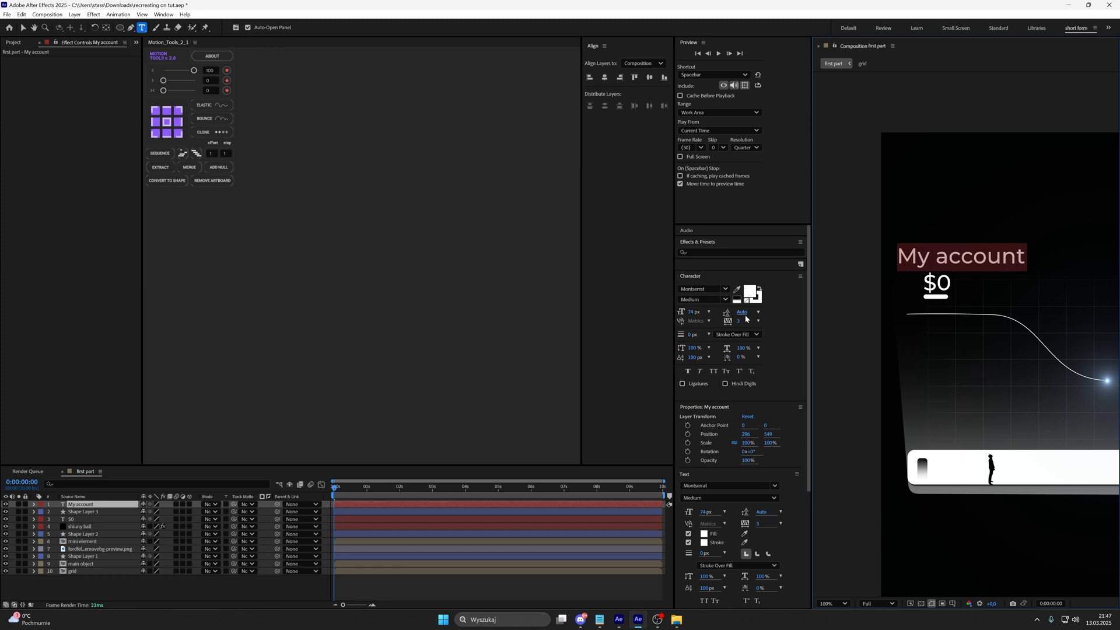
left_click_drag(693, 311, 666, 314)
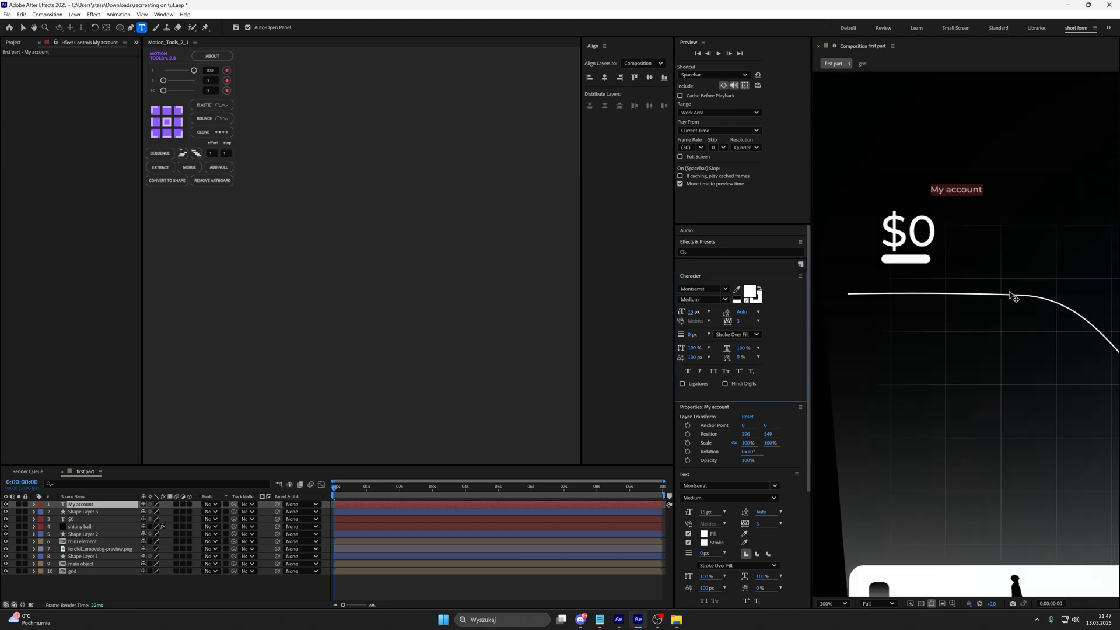
scroll(965, 309, "up", 2)
left_click(527, 507)
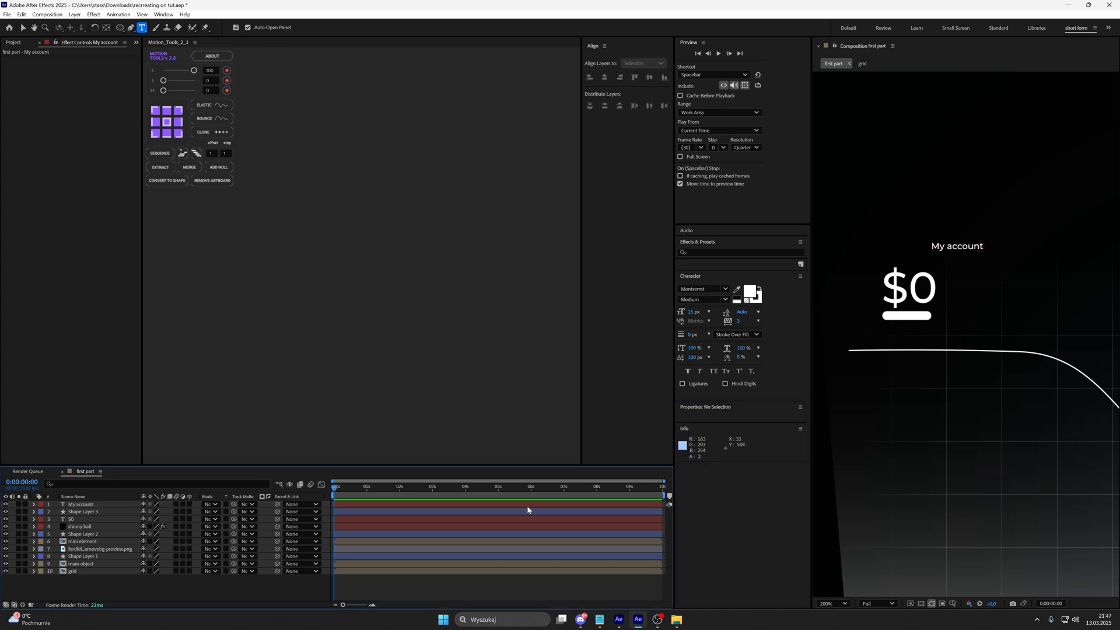
key("v")
left_click_drag(953, 249, 904, 253)
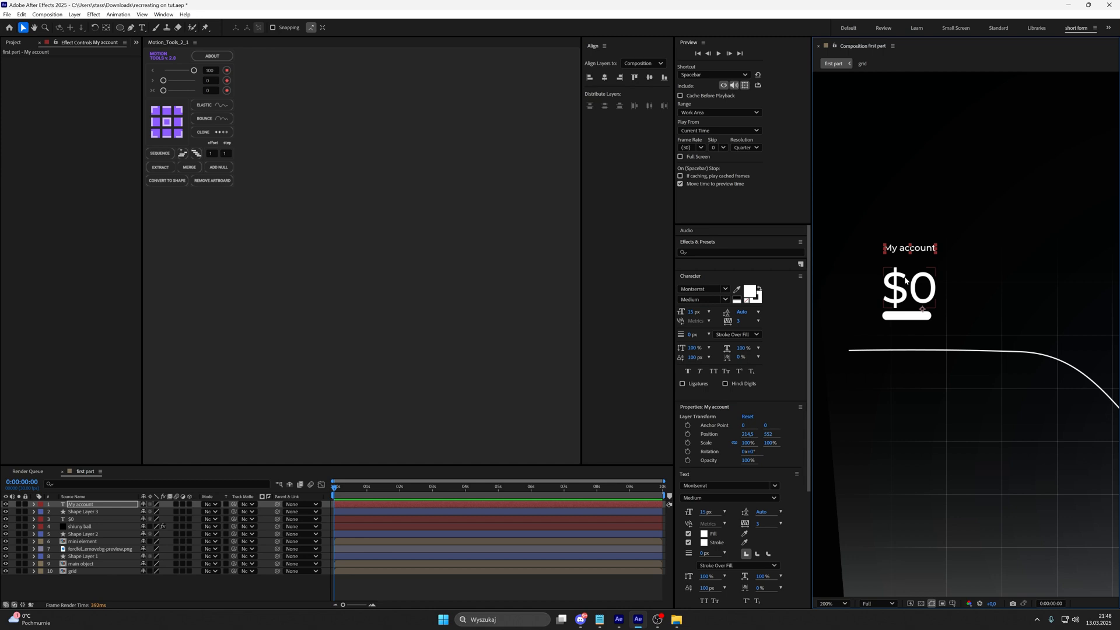
Apply a Gradient Ramp effect to the white bar, Shape Layer 1.
left_click(838, 604)
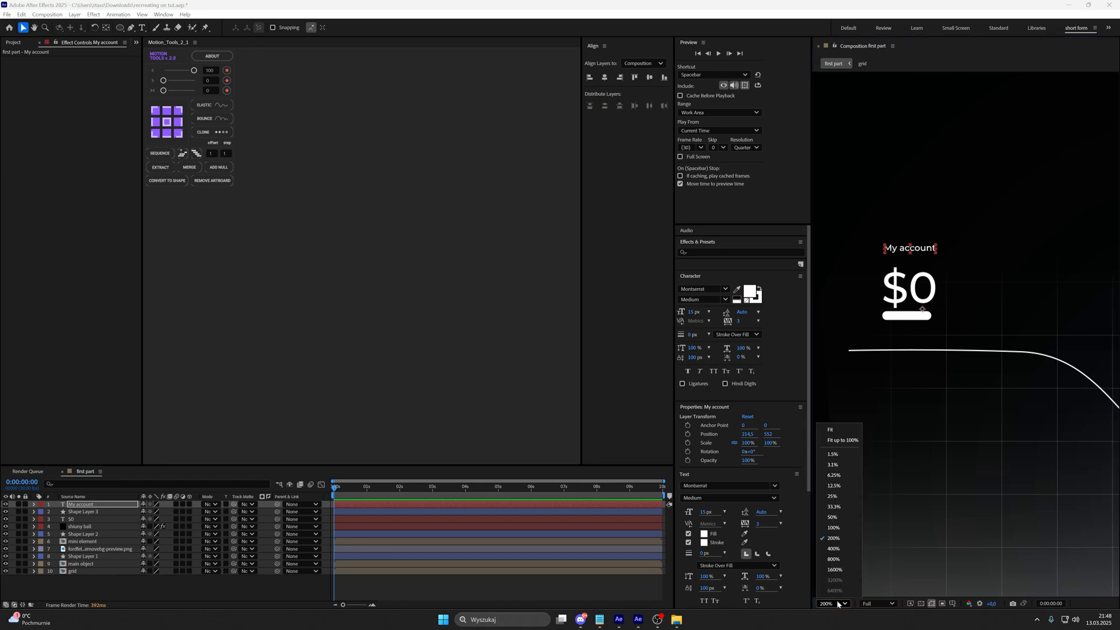
left_click(853, 433)
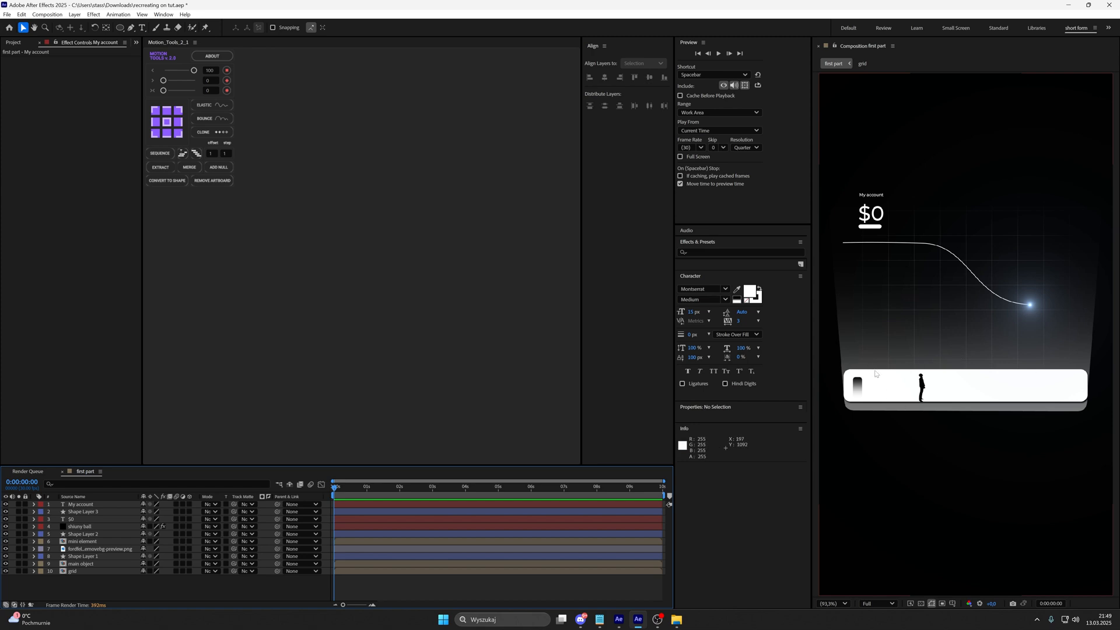
left_click(401, 578)
left_click(355, 552)
left_click(350, 555)
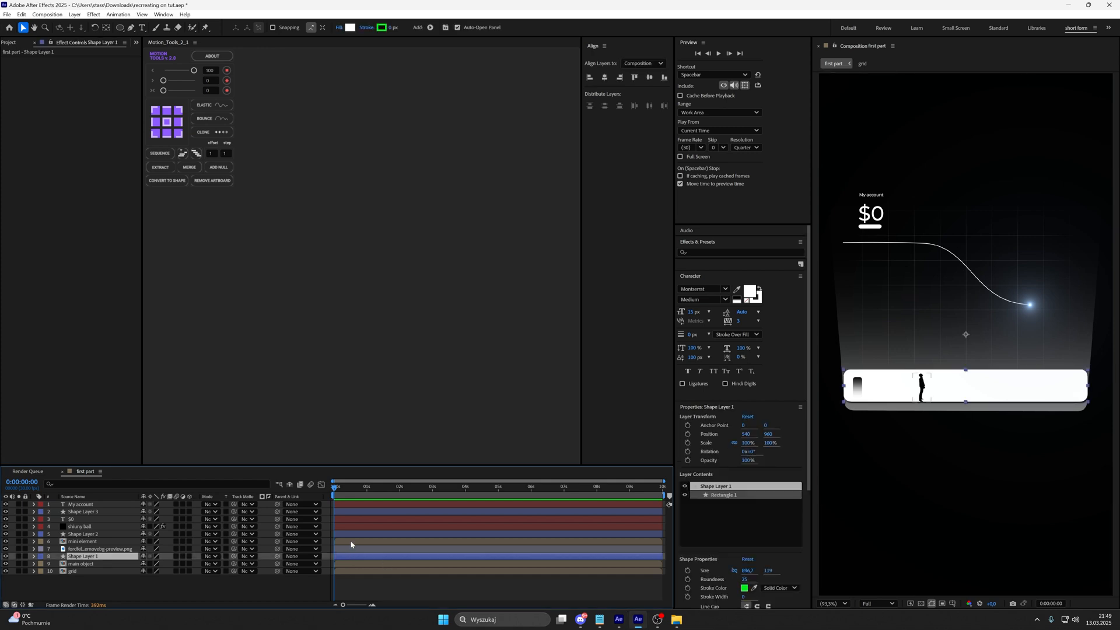
key("ctrl+space")
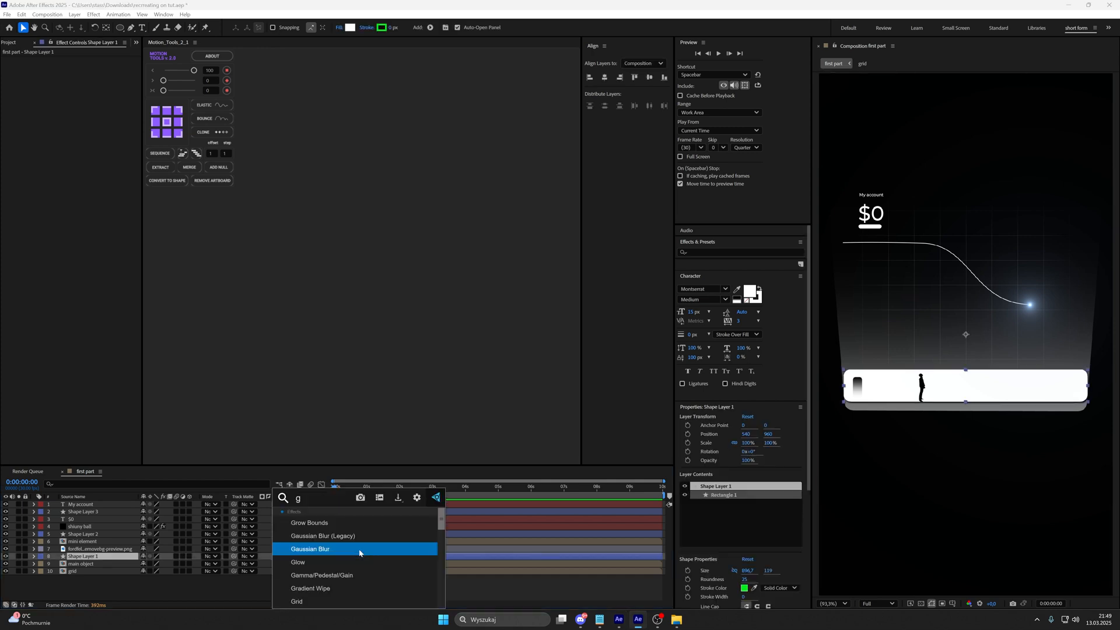
type("grad")
left_click(362, 536)
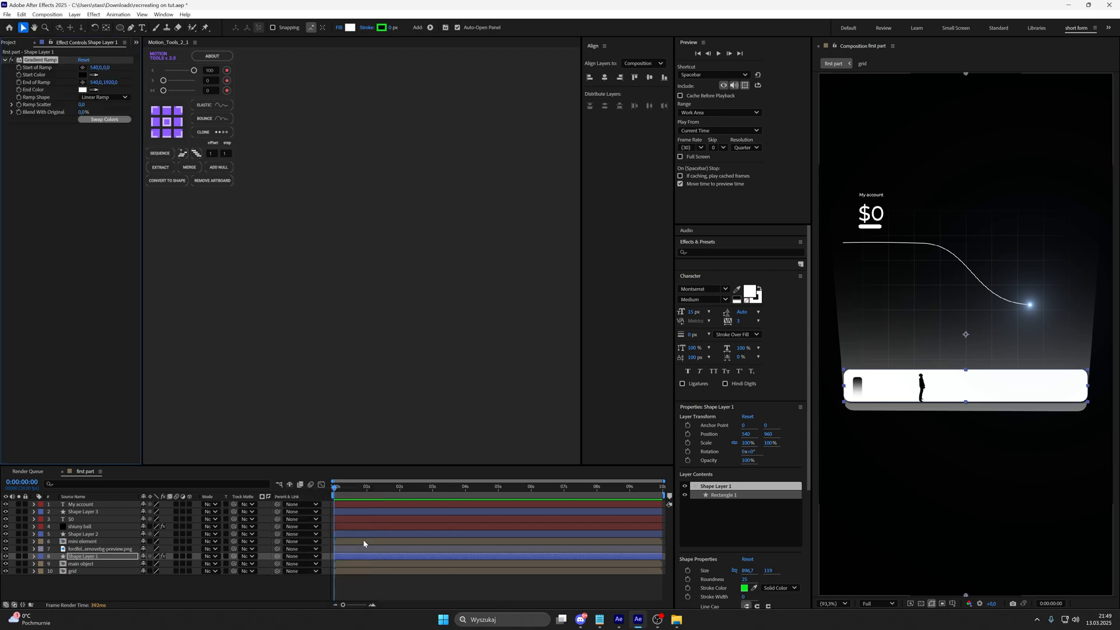
Run the ramp horizontally along the bar, starting at about -40, 1132 and ending at about 740, 1142.
scroll(965, 193, "down", 2)
left_click_drag(922, 268, 881, 360)
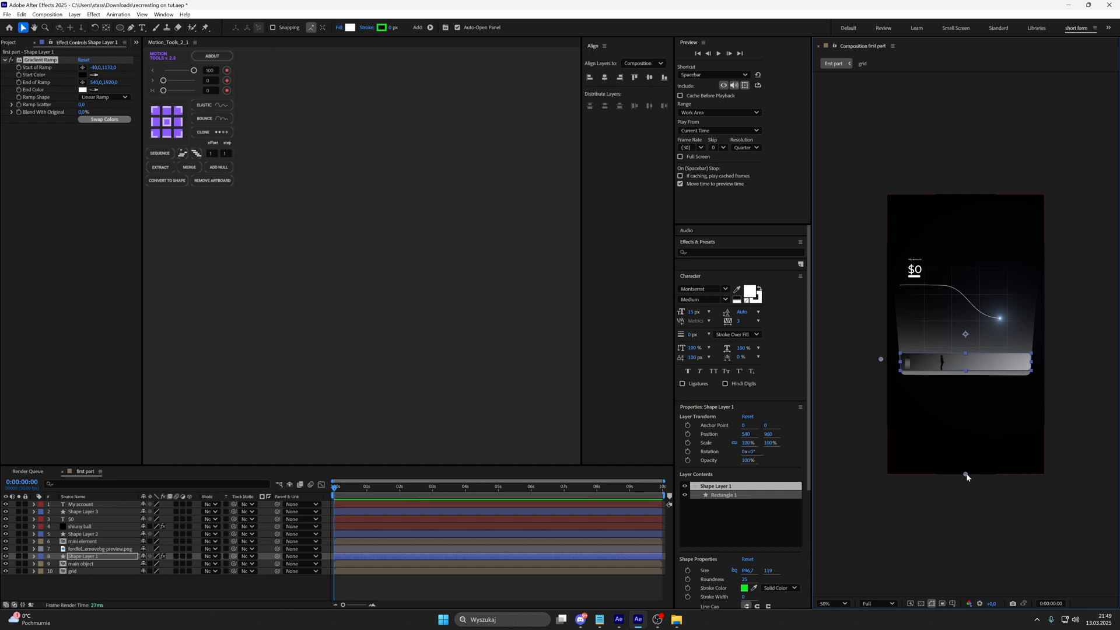
left_click_drag(966, 477, 995, 362)
key("period")
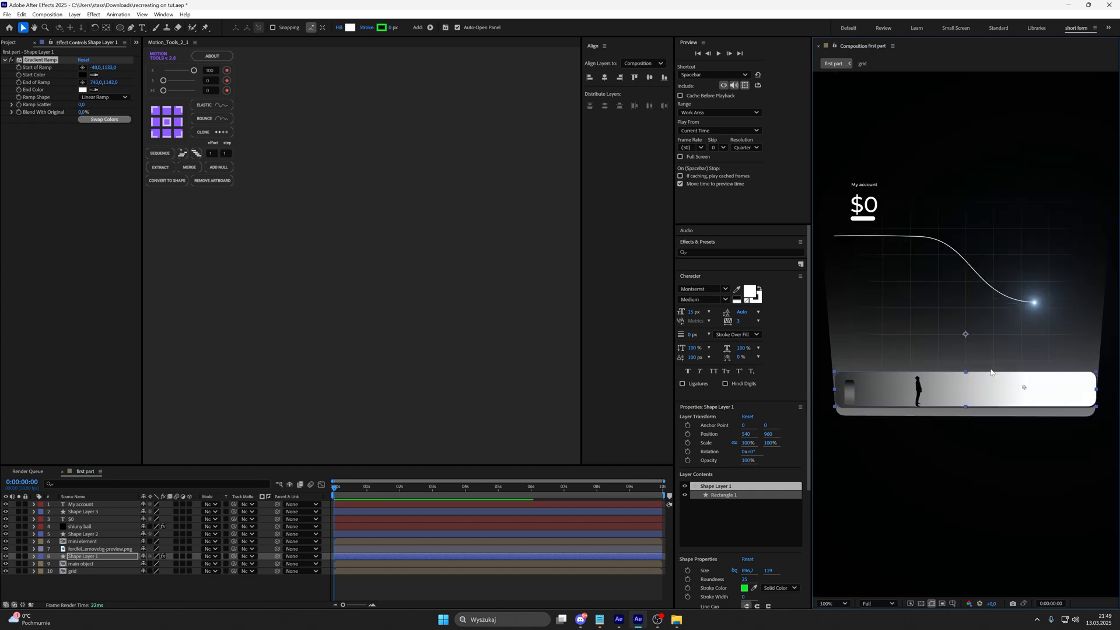
Set the Gradient Ramp's start color to a bright green, about RGB 82, 255, 70.
left_click(83, 74)
left_click(581, 331)
left_click_drag(551, 280, 541, 233)
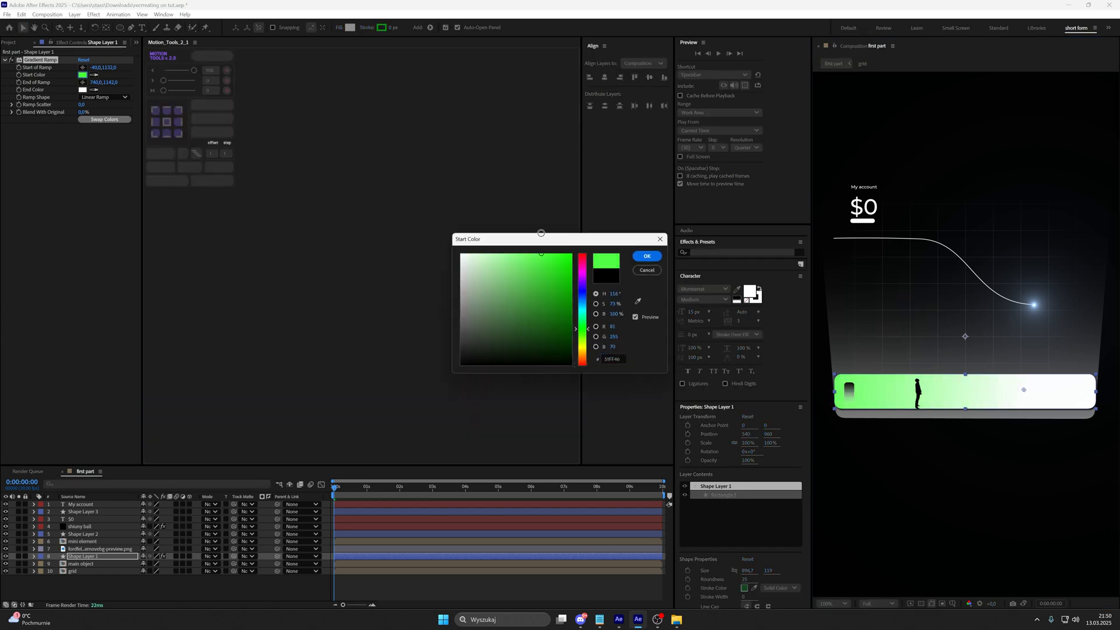
left_click(647, 256)
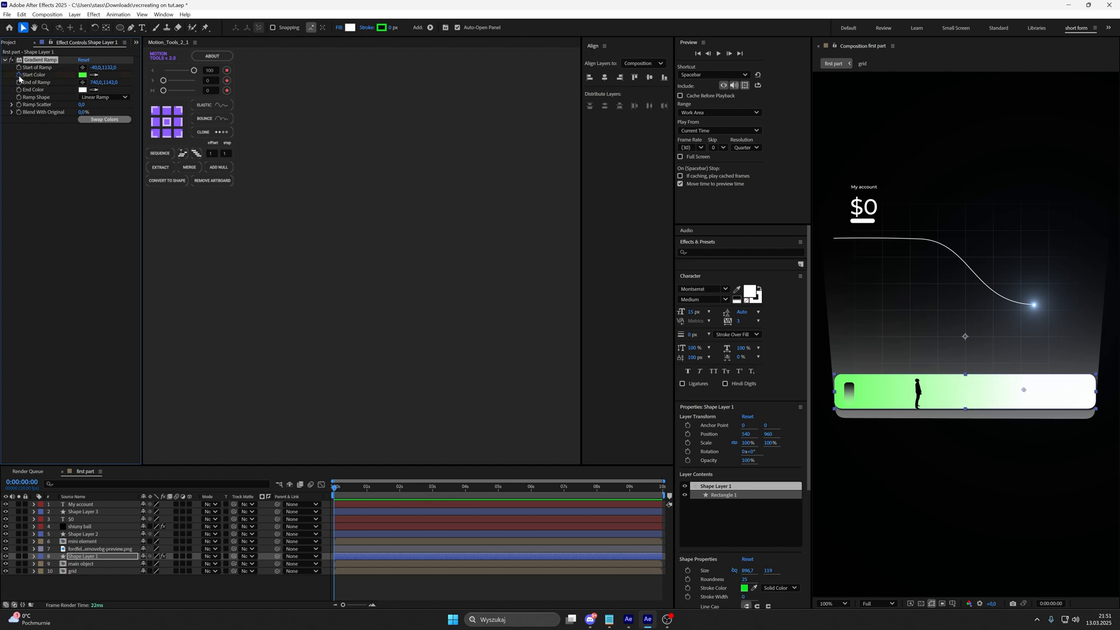
Keyframe the bar's Gradient Ramp start color to red at 0:00:02:07.
key("u")
left_click_drag(368, 486, 407, 496)
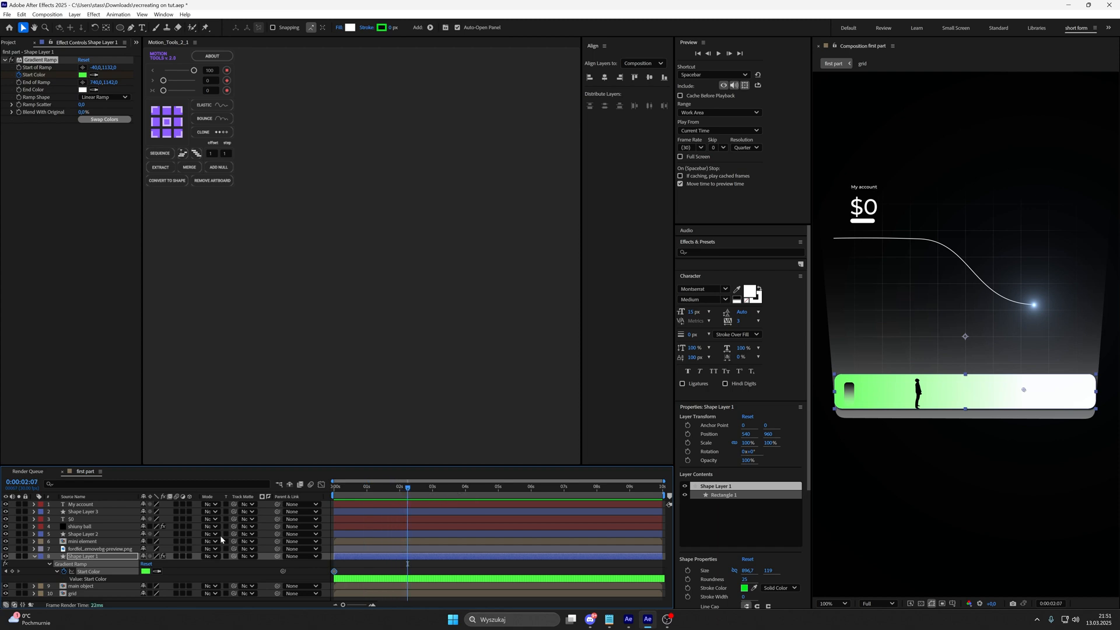
left_click(168, 567)
left_click(146, 571)
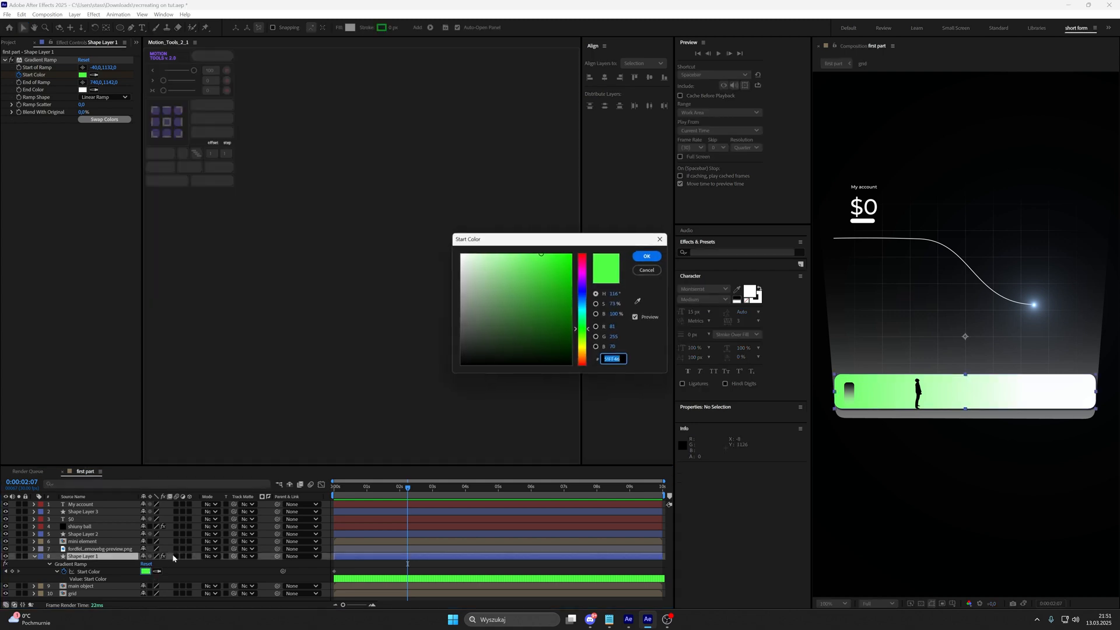
left_click_drag(581, 328, 589, 246)
key("Return")
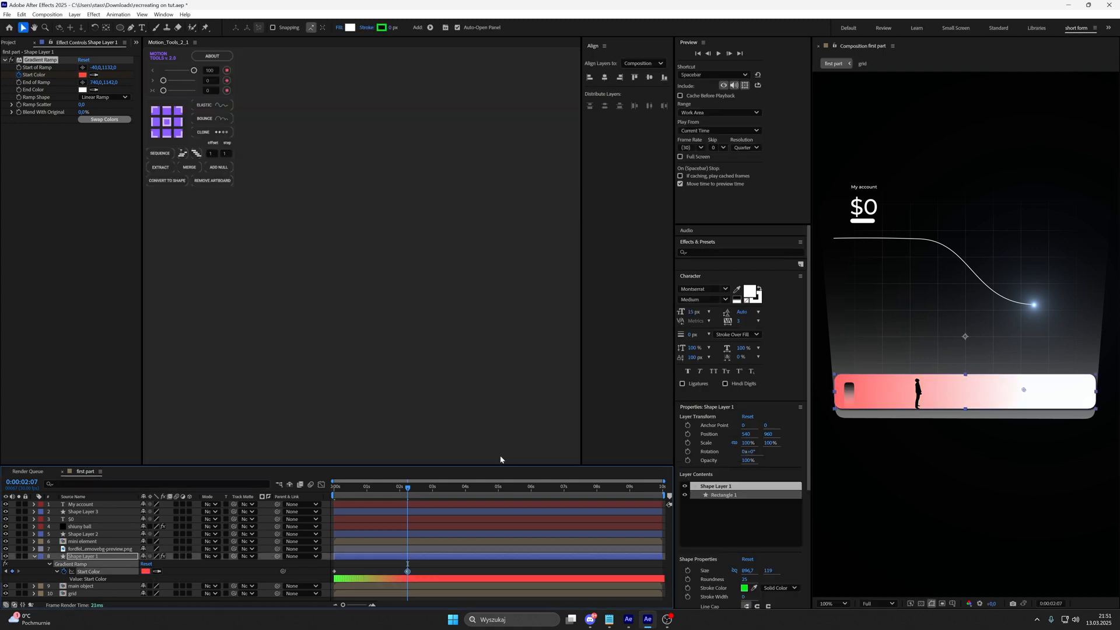
Open the main object composition and apply a Fill effect to its Shape Layer 1.
double_click(104, 584)
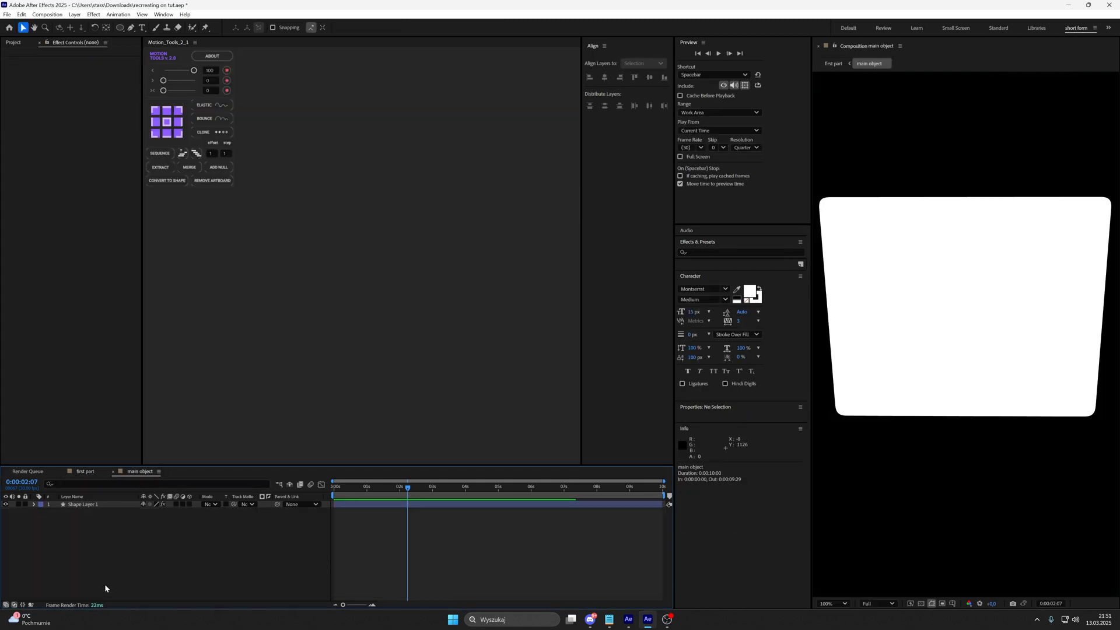
left_click(124, 505)
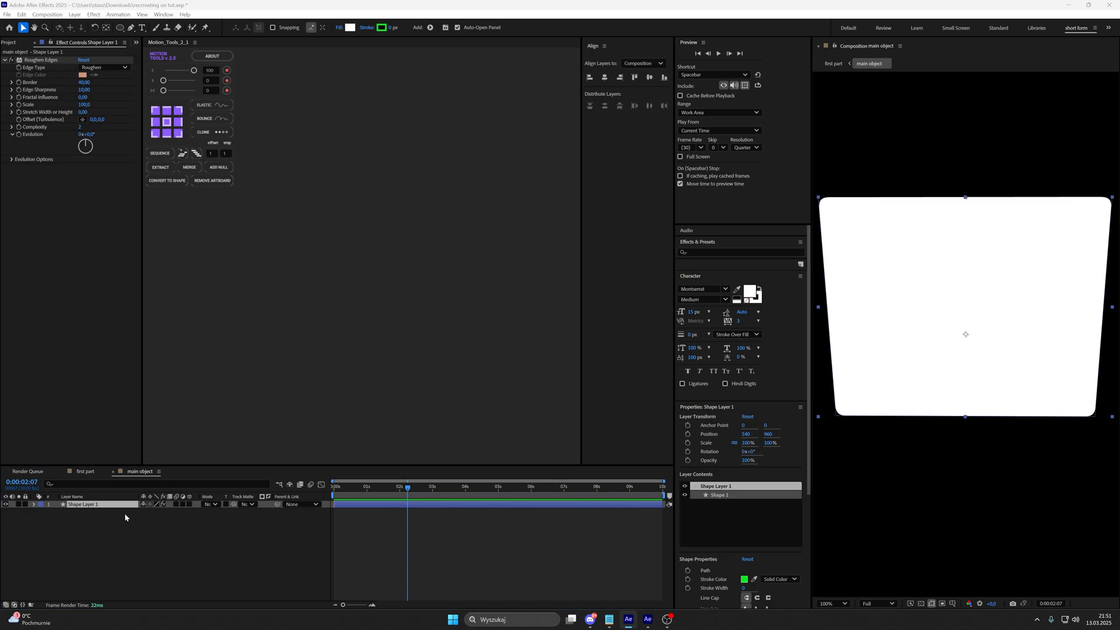
key("ctrl+space")
type("fill")
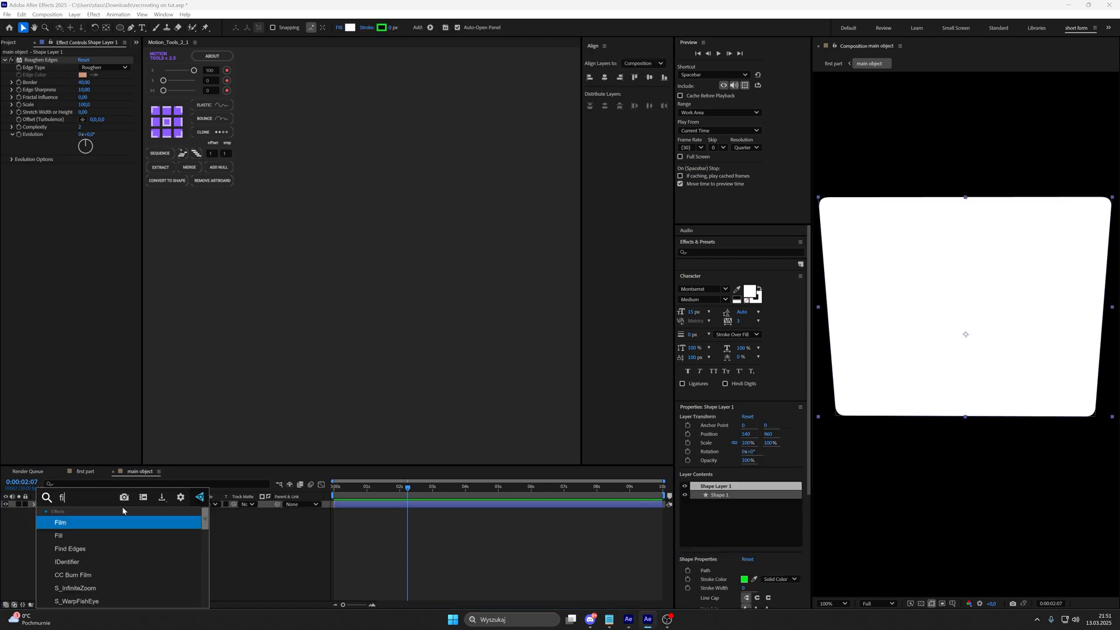
key("Return")
Keyframe the main object's Fill color to white, FFFFFF, at 0:00:00:00.
left_click(334, 487)
left_click(375, 538)
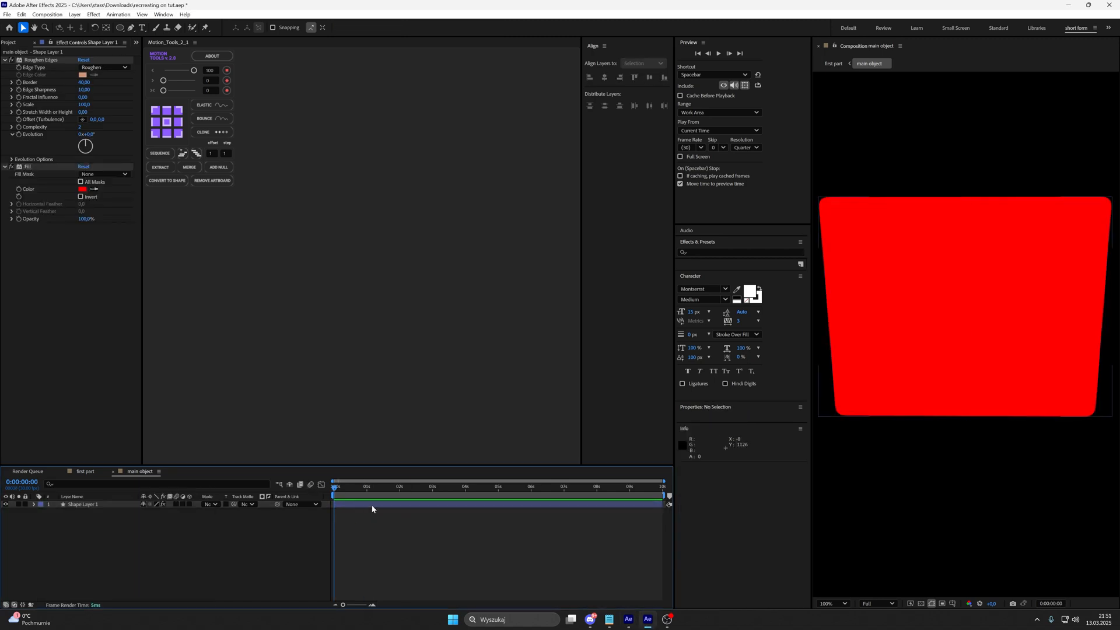
left_click(372, 505)
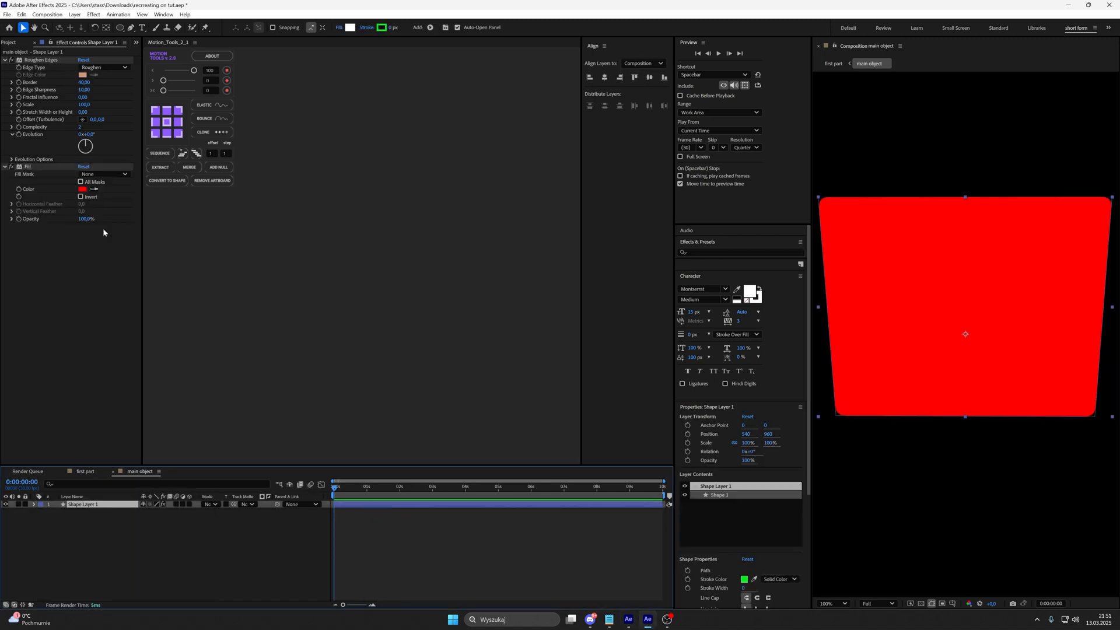
left_click(82, 189)
left_click_drag(491, 279, 304, 197)
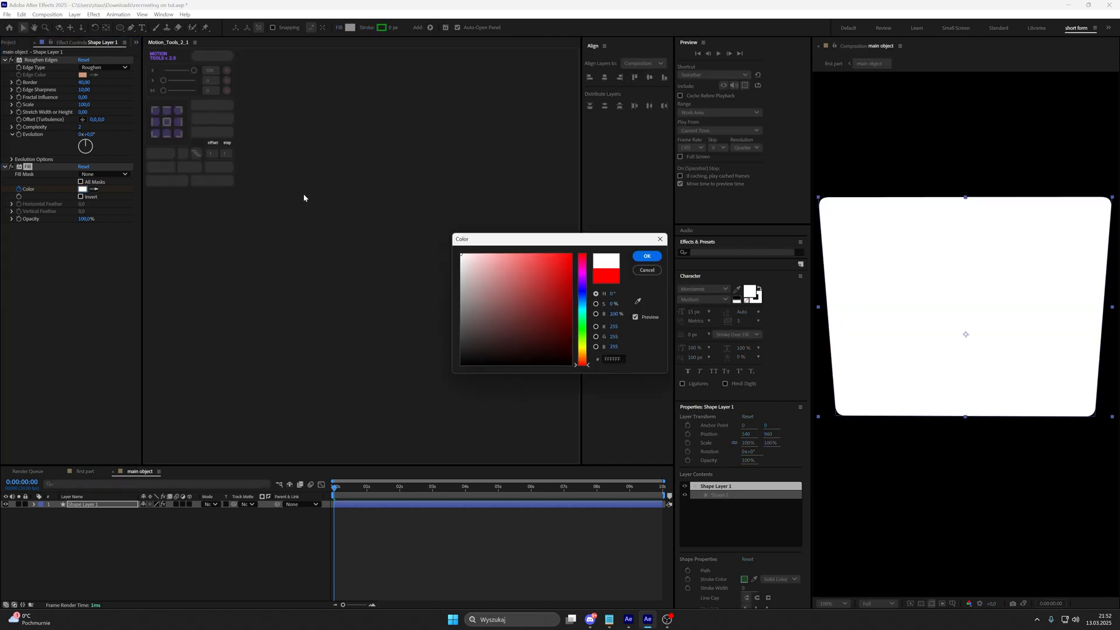
left_click(640, 256)
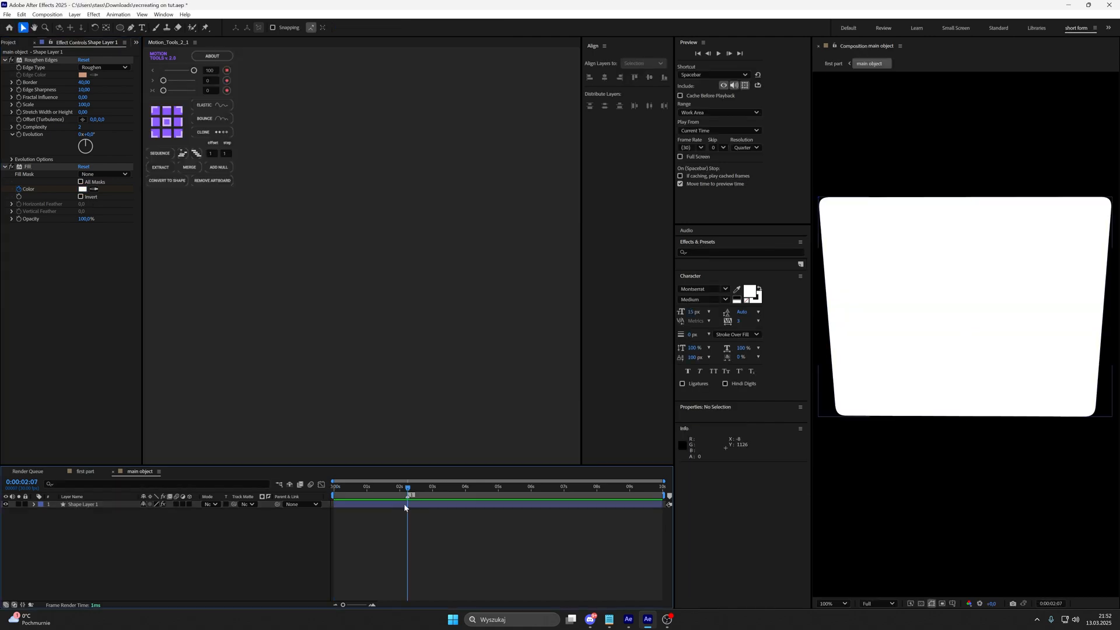
Keyframe the main object's Fill color to pure red, FF0000, at 0:00:02:07.
left_click(405, 506)
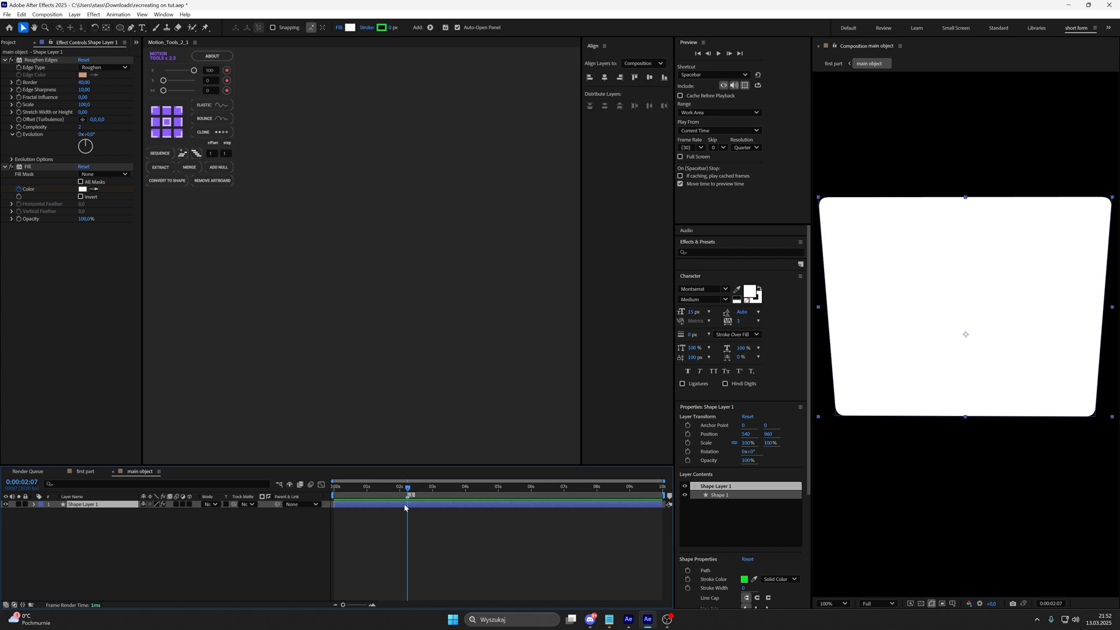
key("alt+shift+equal")
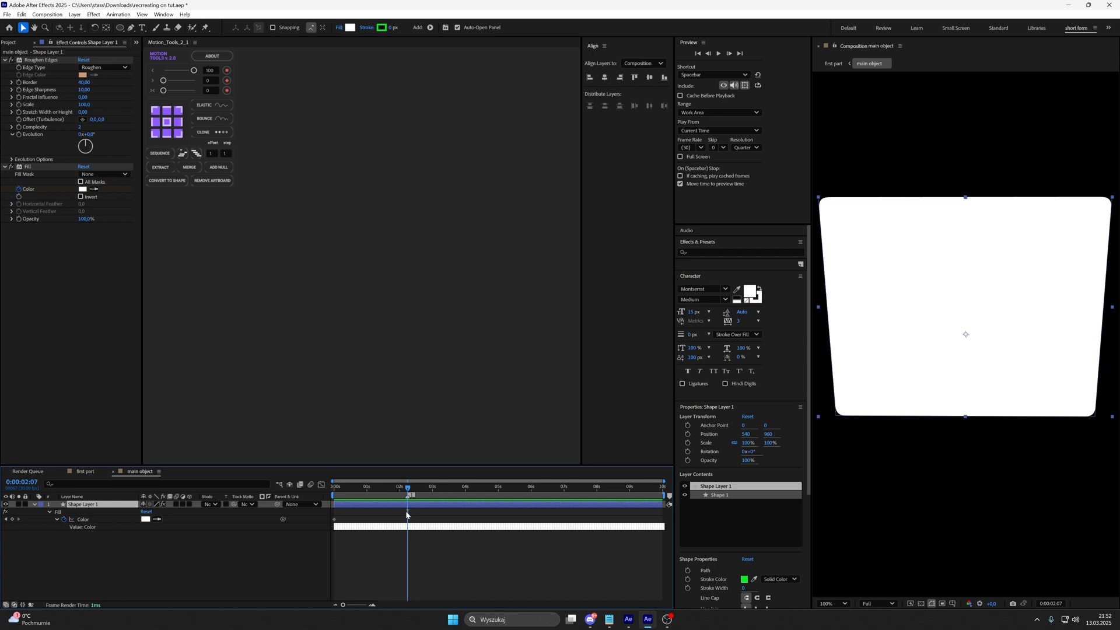
left_click(145, 519)
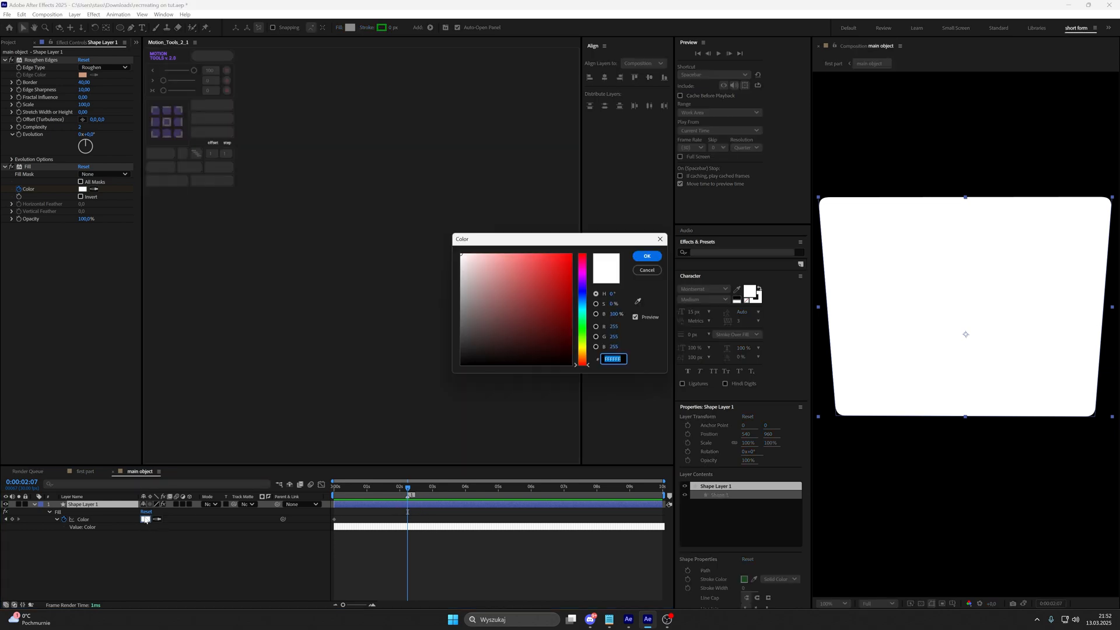
left_click_drag(551, 290, 618, 222)
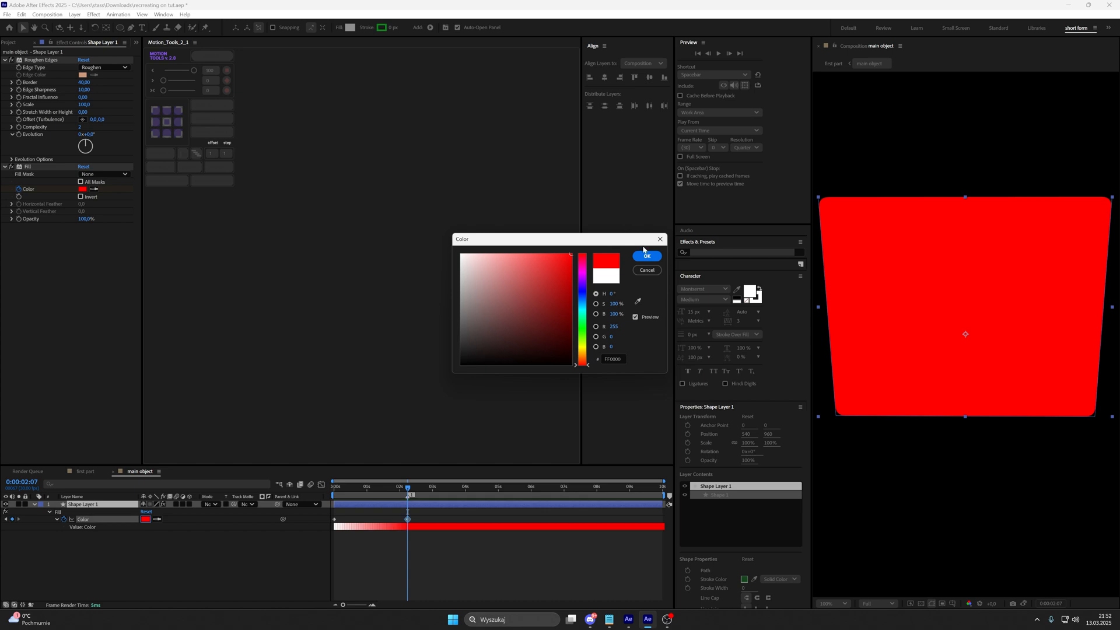
left_click(645, 253)
left_click(524, 561)
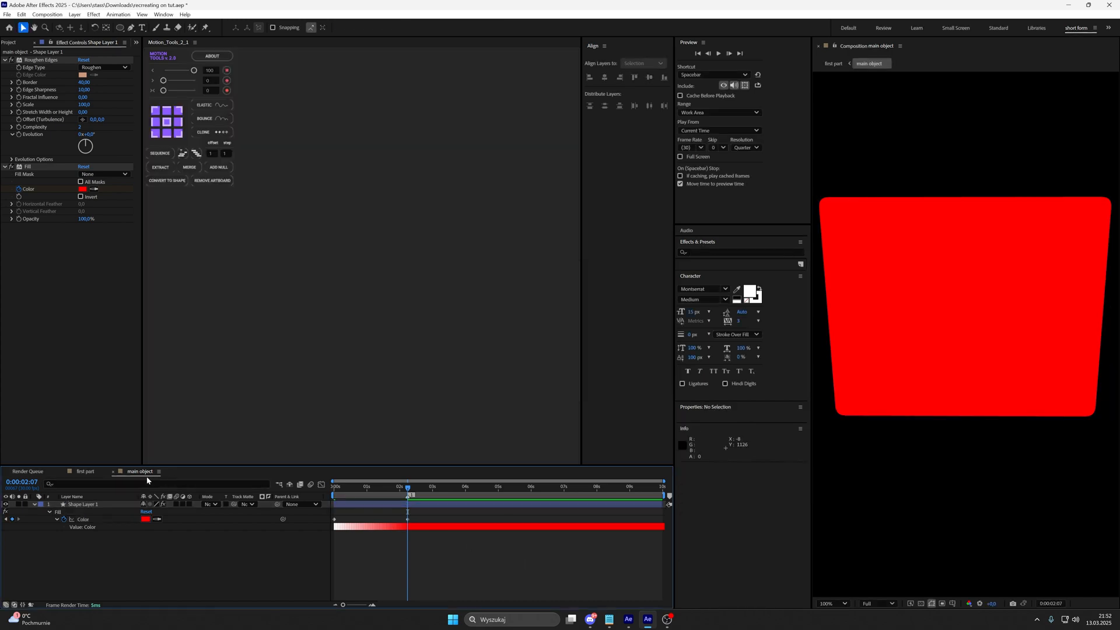
Return to the first part composition and apply a Fill effect to Shape Layer 3, the short bar under "$0".
left_click(92, 475)
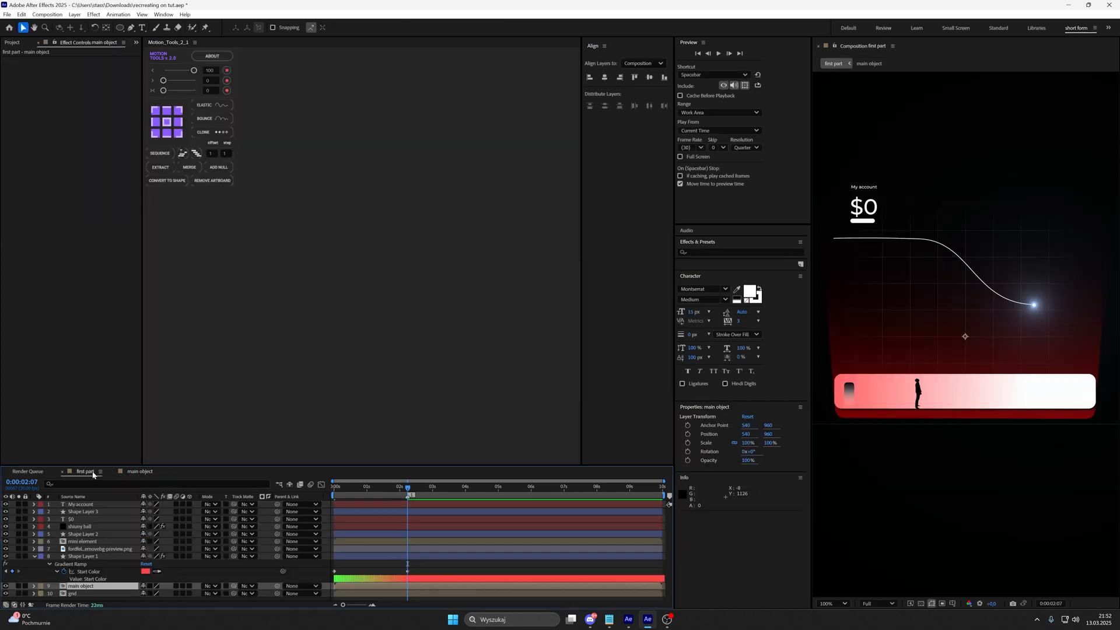
scroll(886, 295, "up", 1)
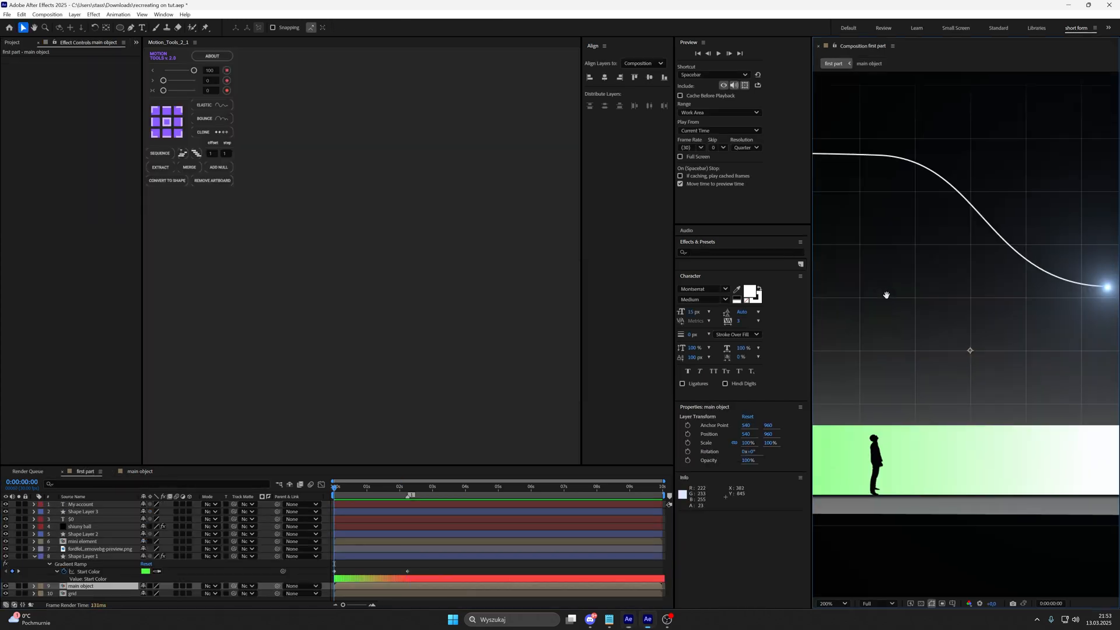
left_click_drag(886, 296, 964, 370)
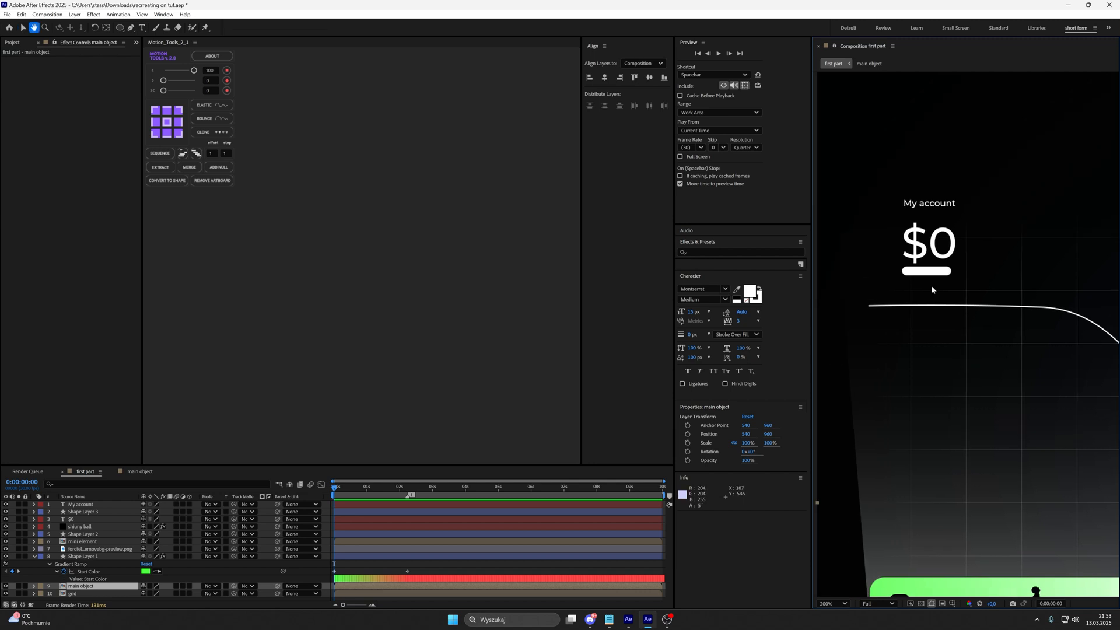
left_click(92, 513)
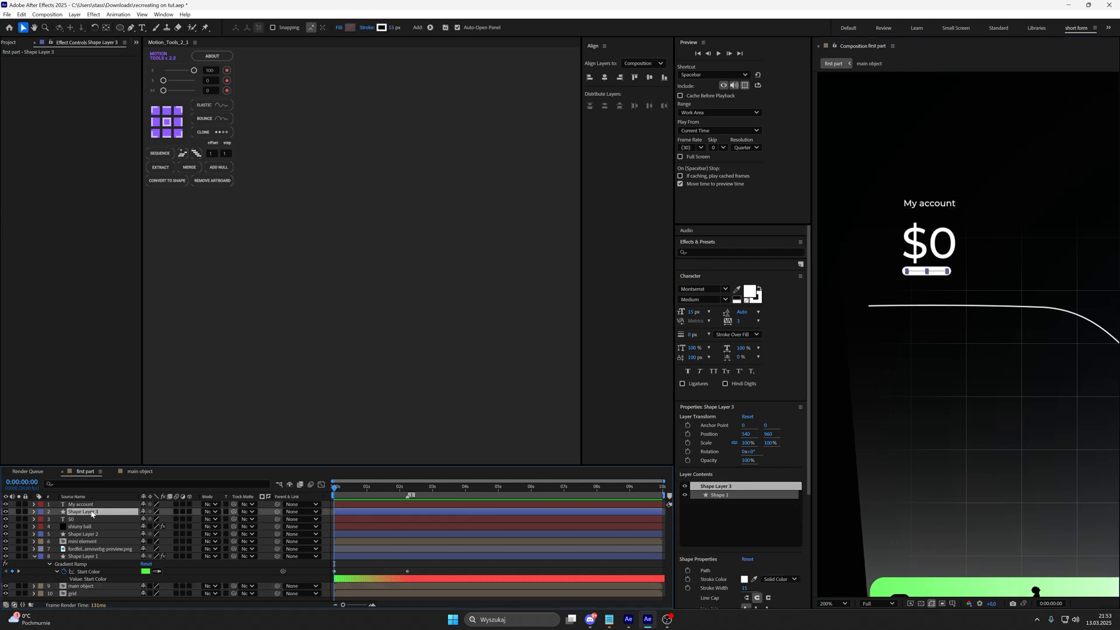
key("ctrl+space")
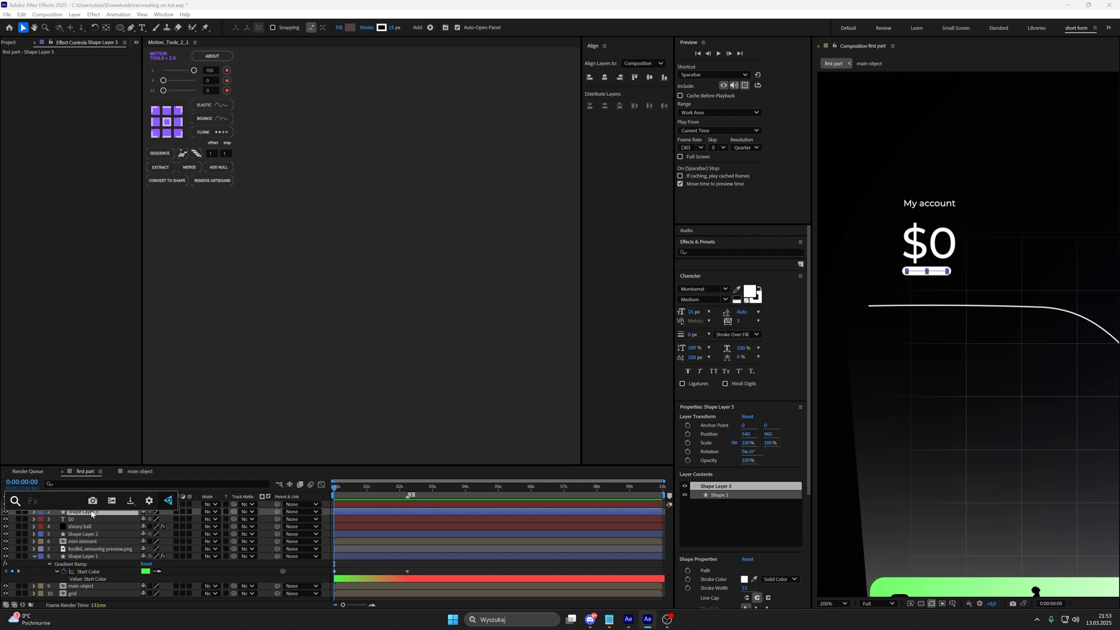
type("f")
left_click(96, 575)
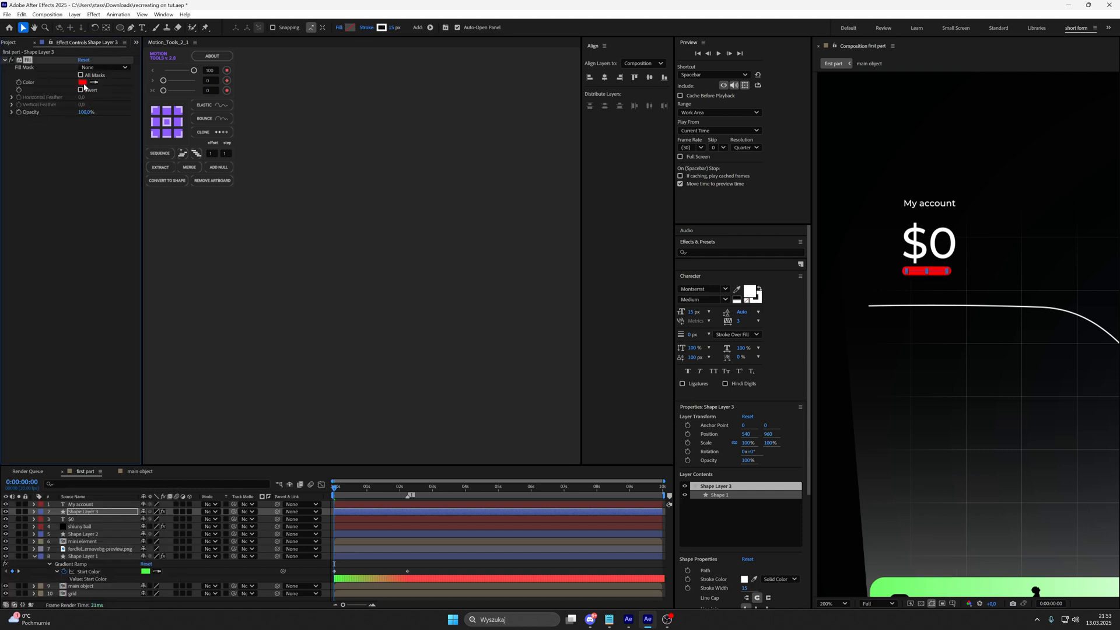
Set the Fill color of the bar under "$0" to mid gray, 7D7D7D, with a keyframe at 0:00:00:00.
left_click(83, 83)
left_click_drag(497, 303, 407, 310)
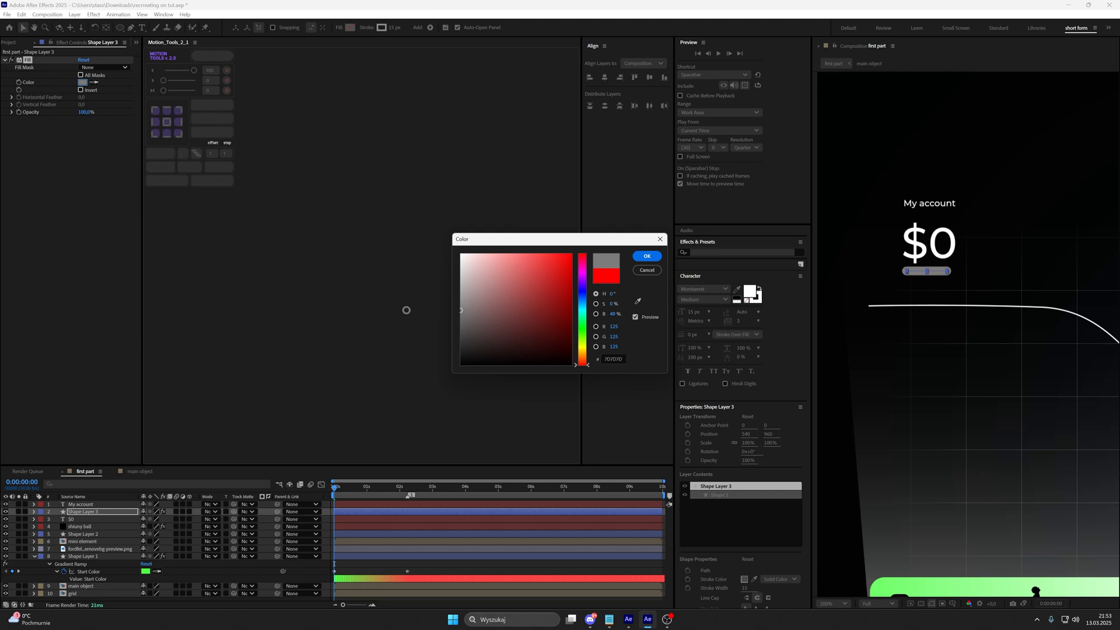
left_click(646, 256)
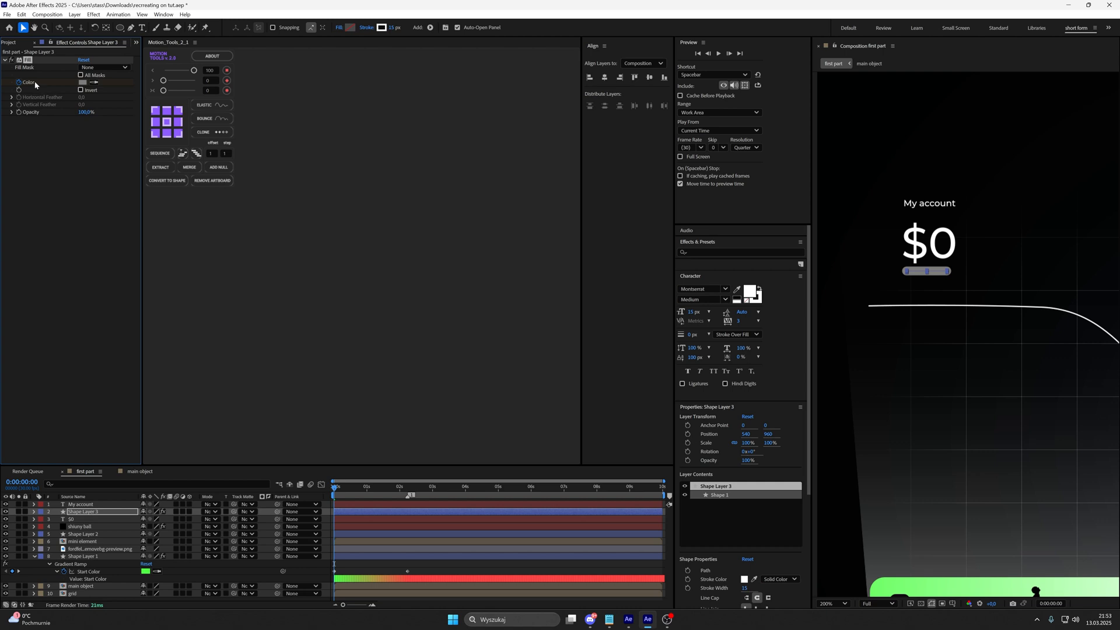
key("u")
Keyframe the Fill color of the bar under "$0" to red, FF0000, at 0:00:02:07.
left_click(408, 486)
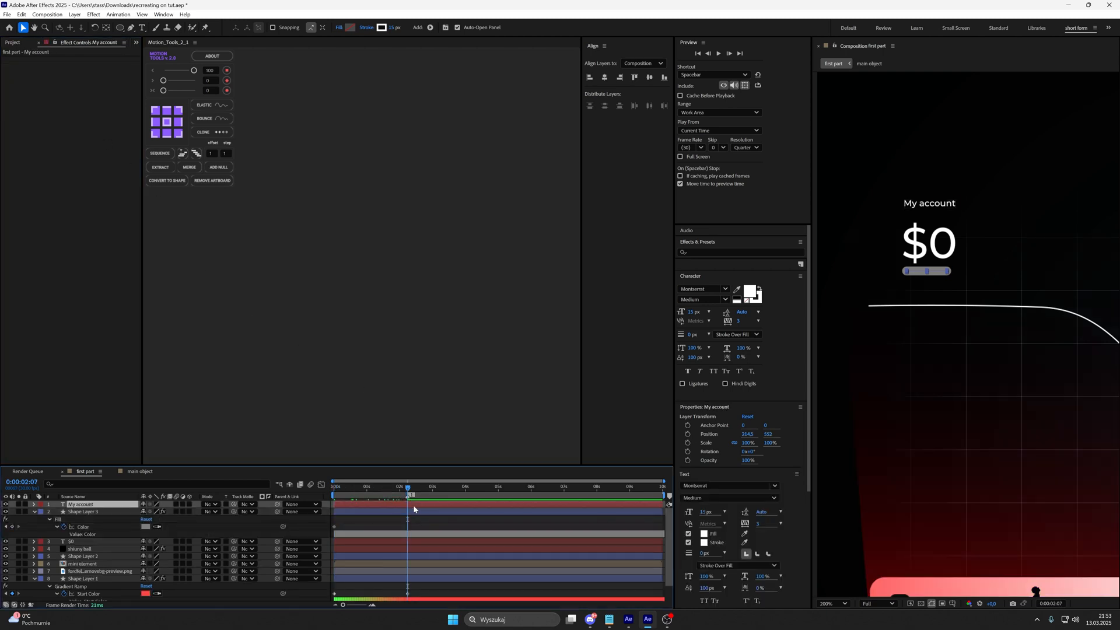
left_click(83, 82)
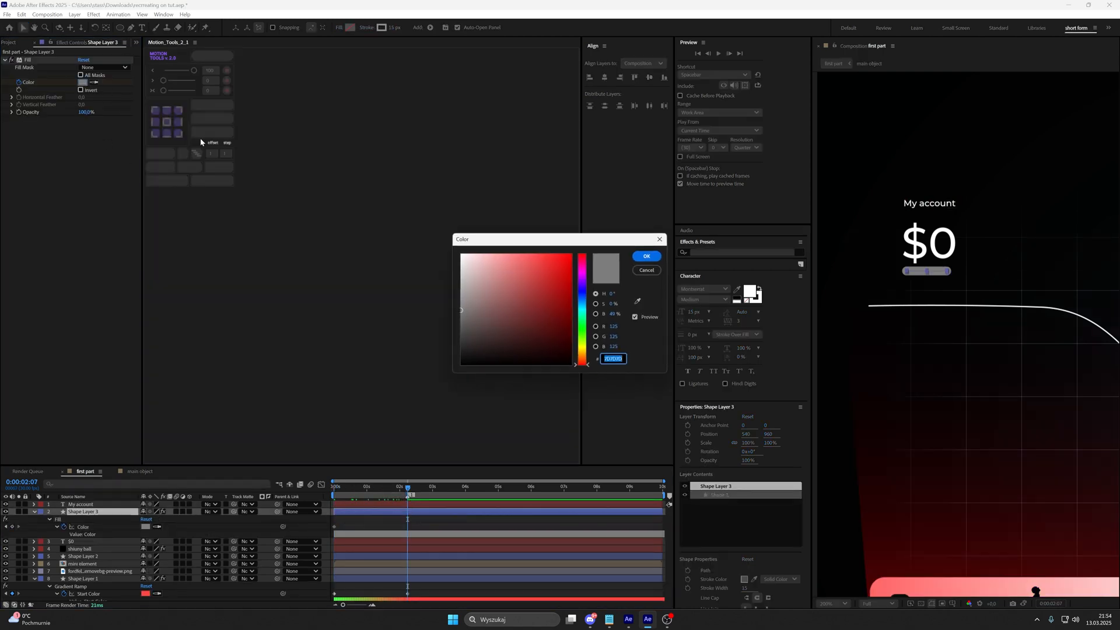
left_click_drag(555, 279, 598, 240)
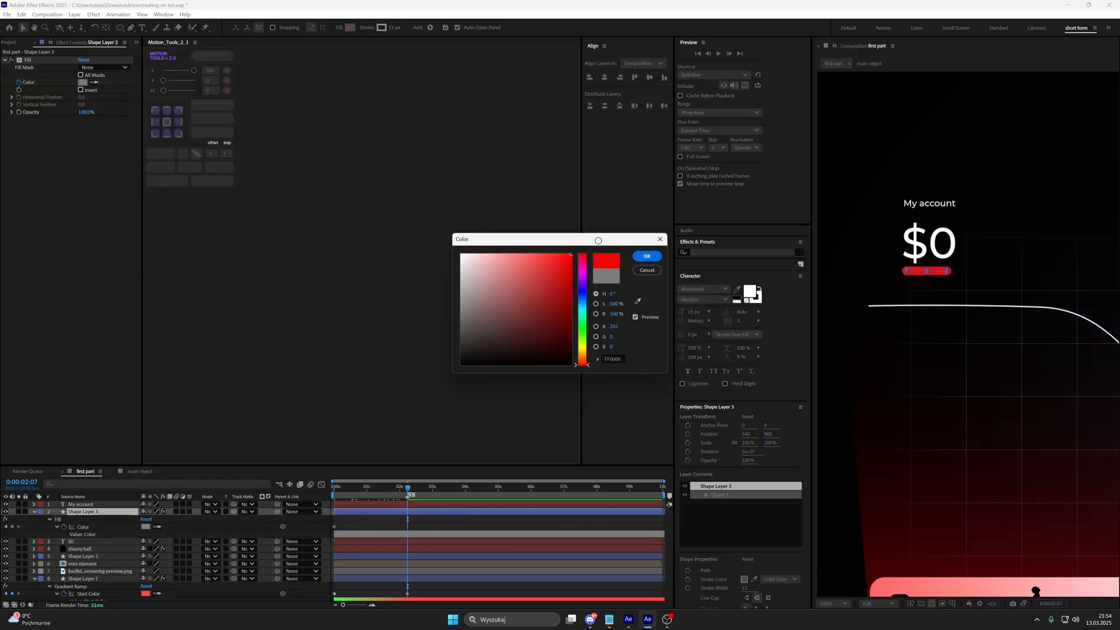
left_click(646, 256)
Copy the animated Fill effect from Shape Layer 3 to the "My account" text, starting at 0:00:00:00, and preview the color change.
left_click(36, 529)
left_click(82, 519)
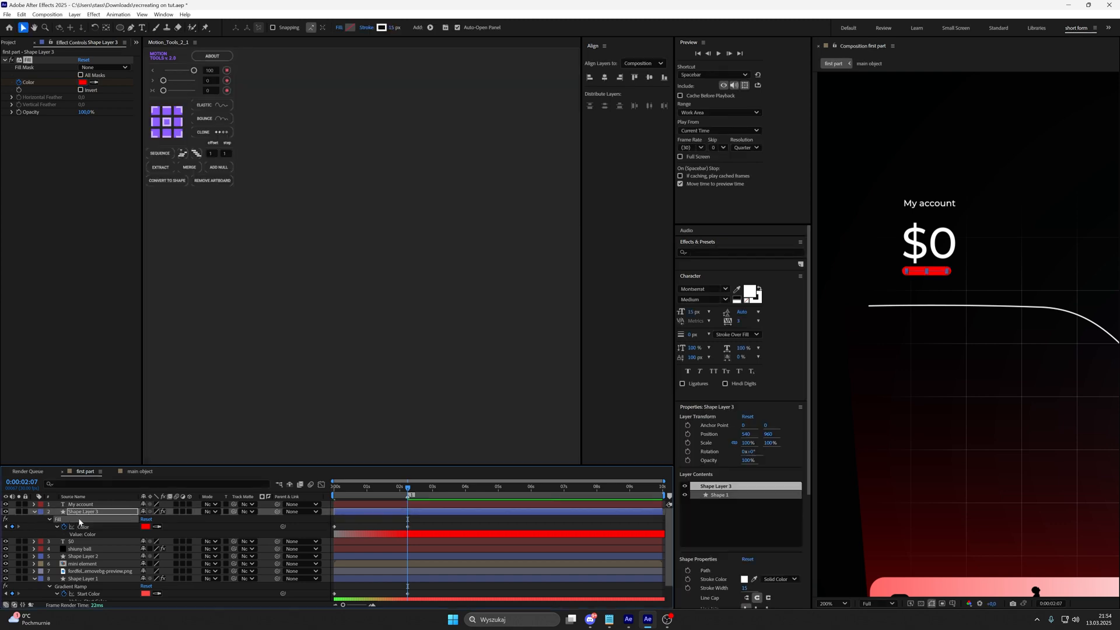
left_click_drag(400, 488, 319, 486)
left_click(375, 506)
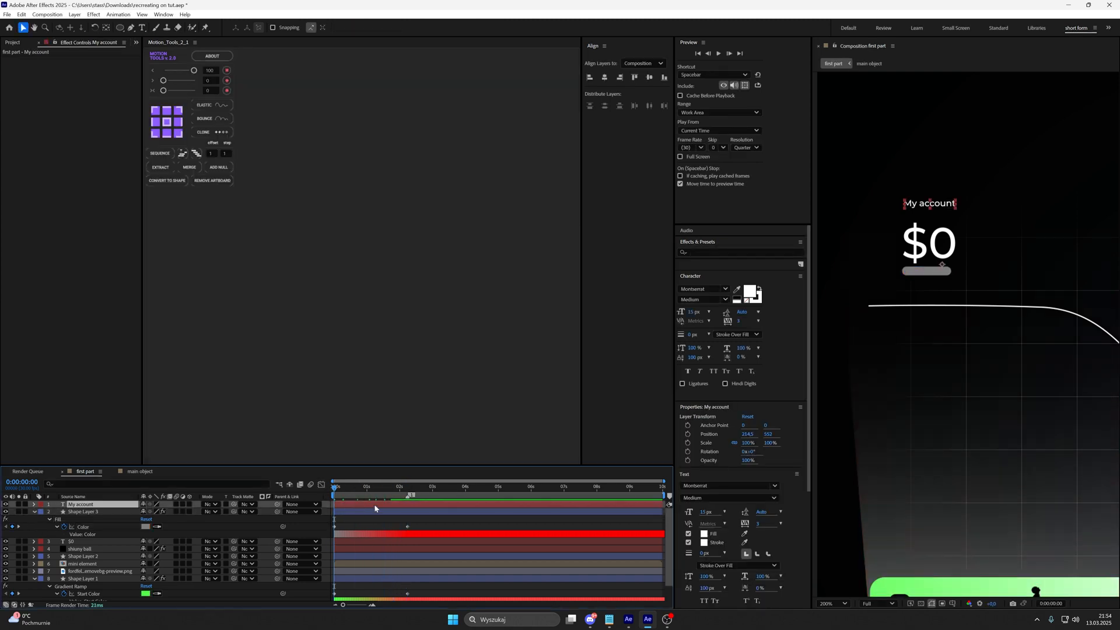
key("ctrl+v")
left_click_drag(344, 488, 399, 495)
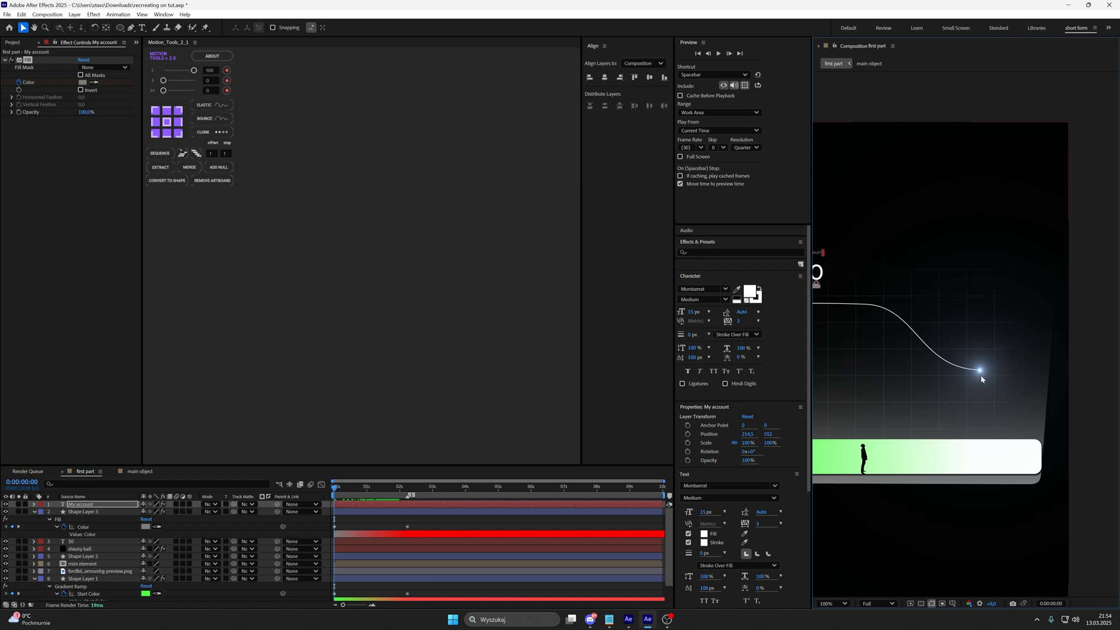
Keyframe the glowing ball's Optical Flares color to bright green at 0:00:00:00.
left_click(982, 377)
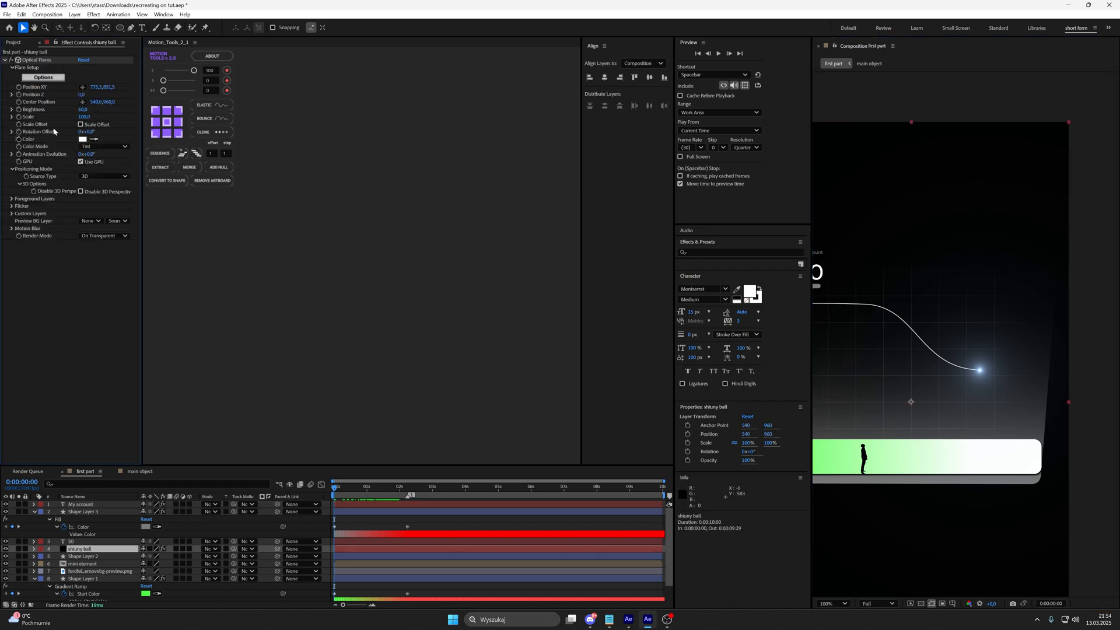
left_click(20, 142)
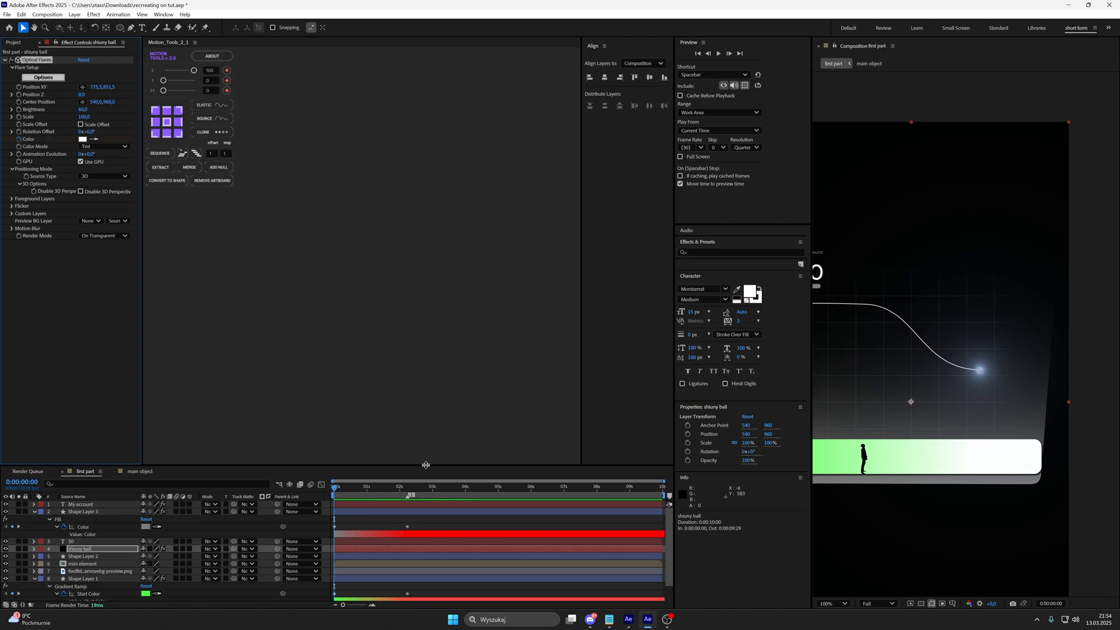
left_click(83, 140)
left_click(584, 328)
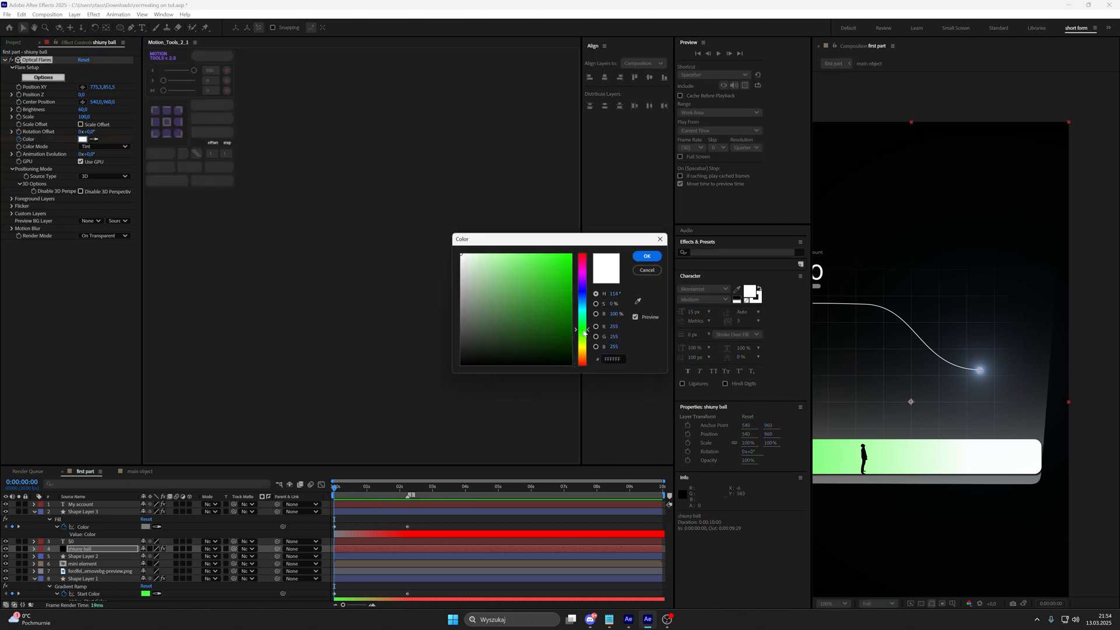
left_click(571, 255)
left_click(647, 256)
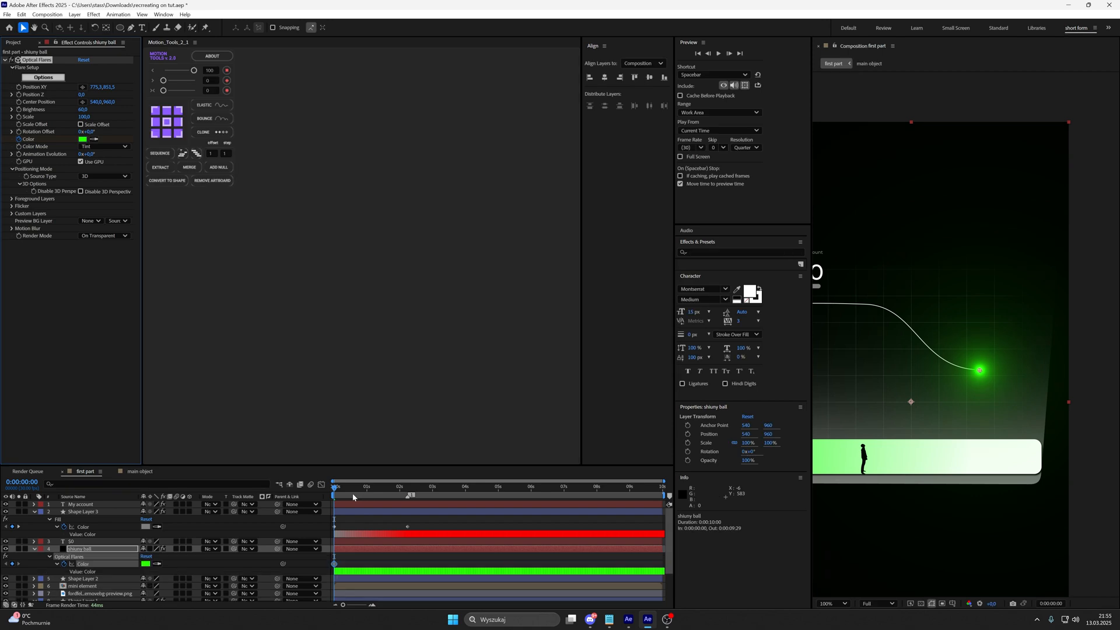
Keyframe the glowing ball's Optical Flares color to red, FF0000, at 0:00:02:07, and preview the color animation.
left_click_drag(347, 495, 407, 495)
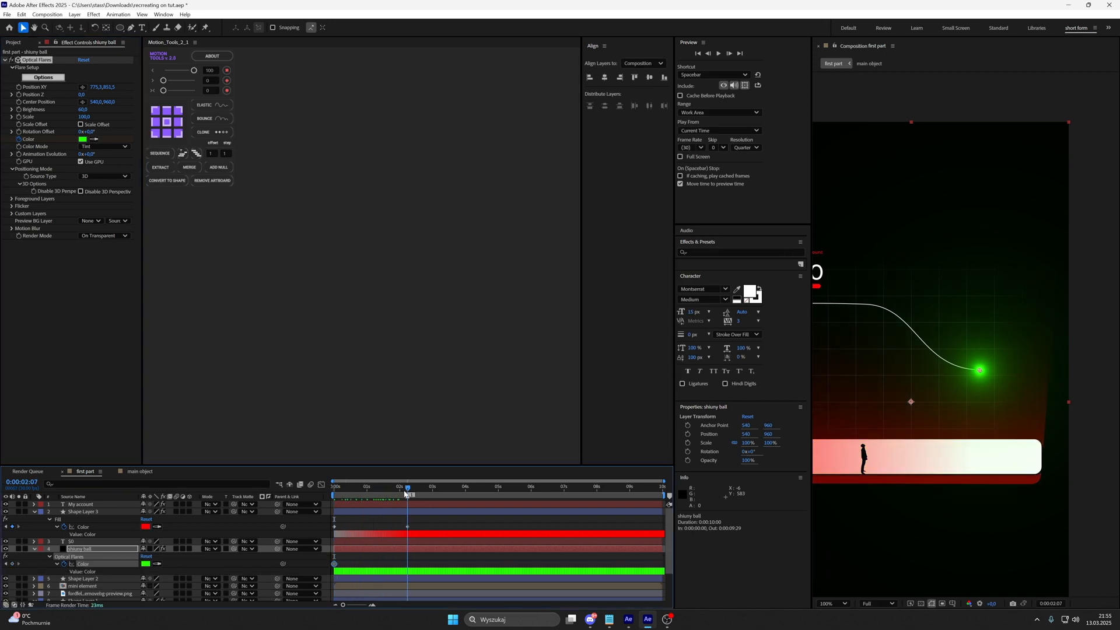
key("F2")
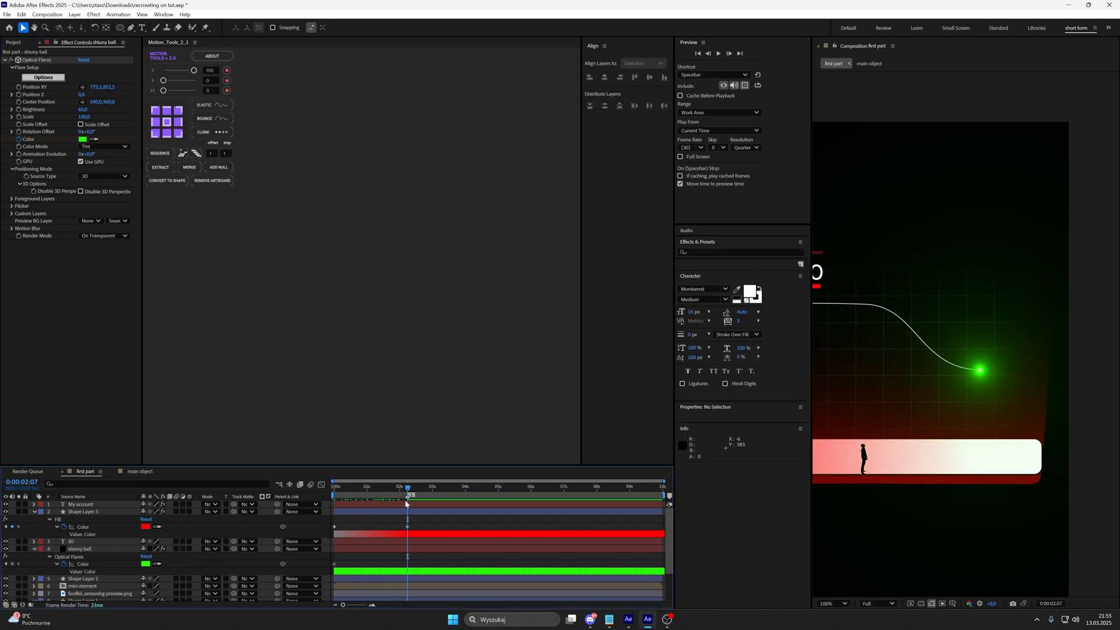
left_click(145, 564)
left_click_drag(588, 267, 591, 242)
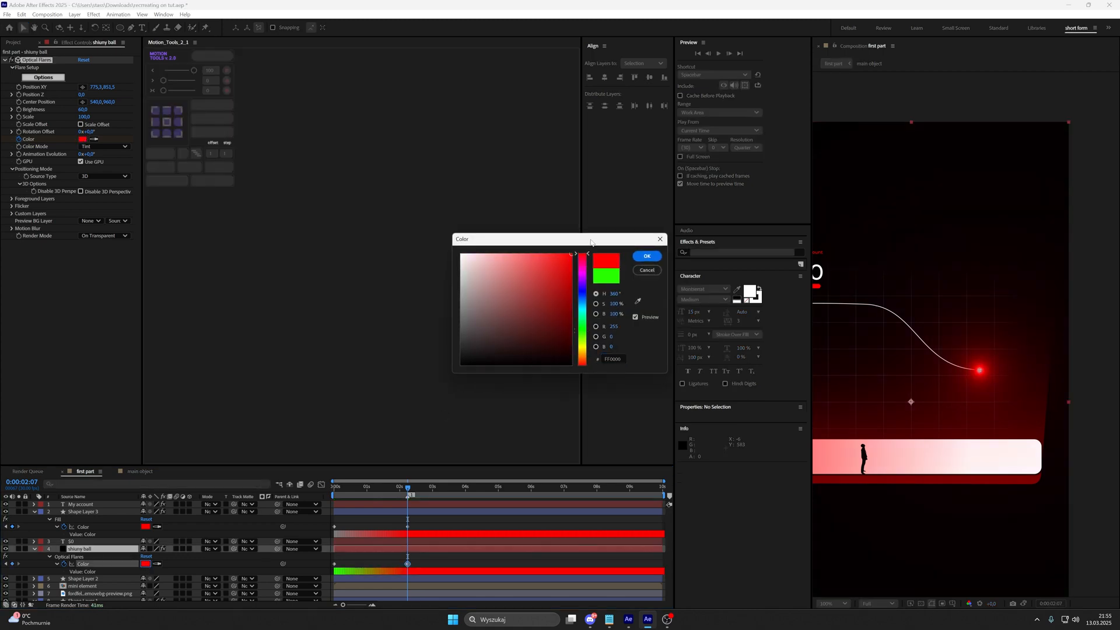
left_click(647, 256)
scroll(958, 373, "down", 2)
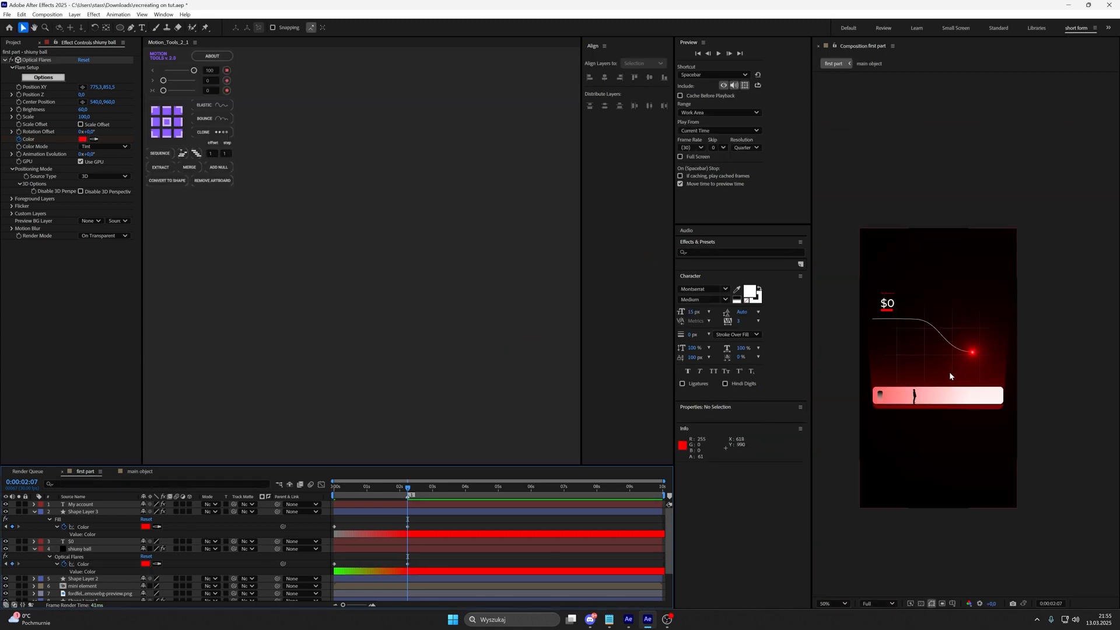
key("space")
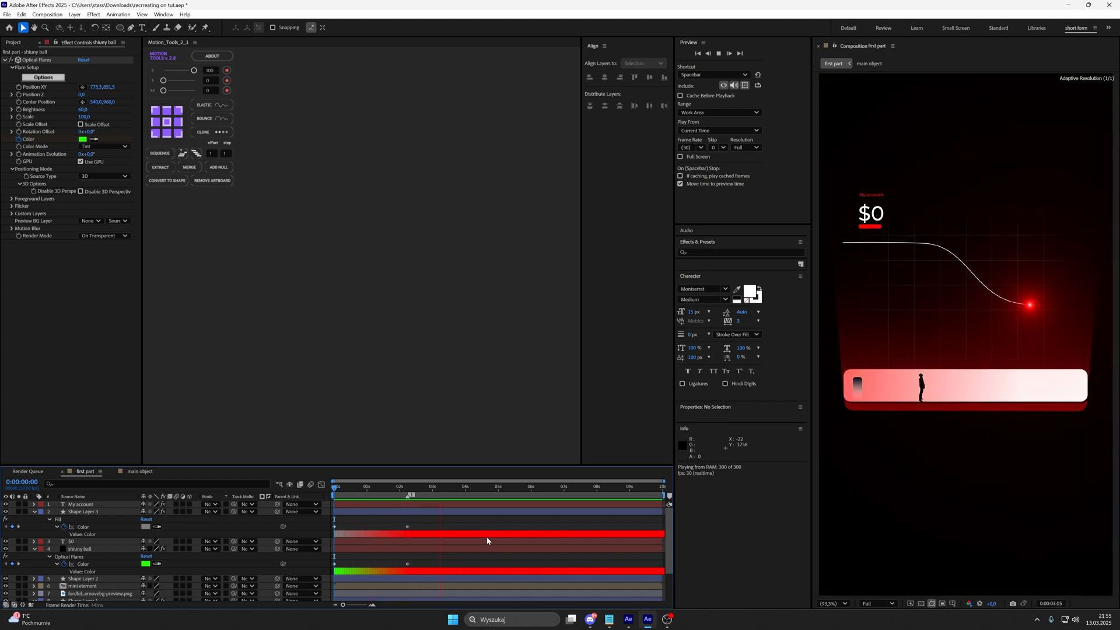
key("space")
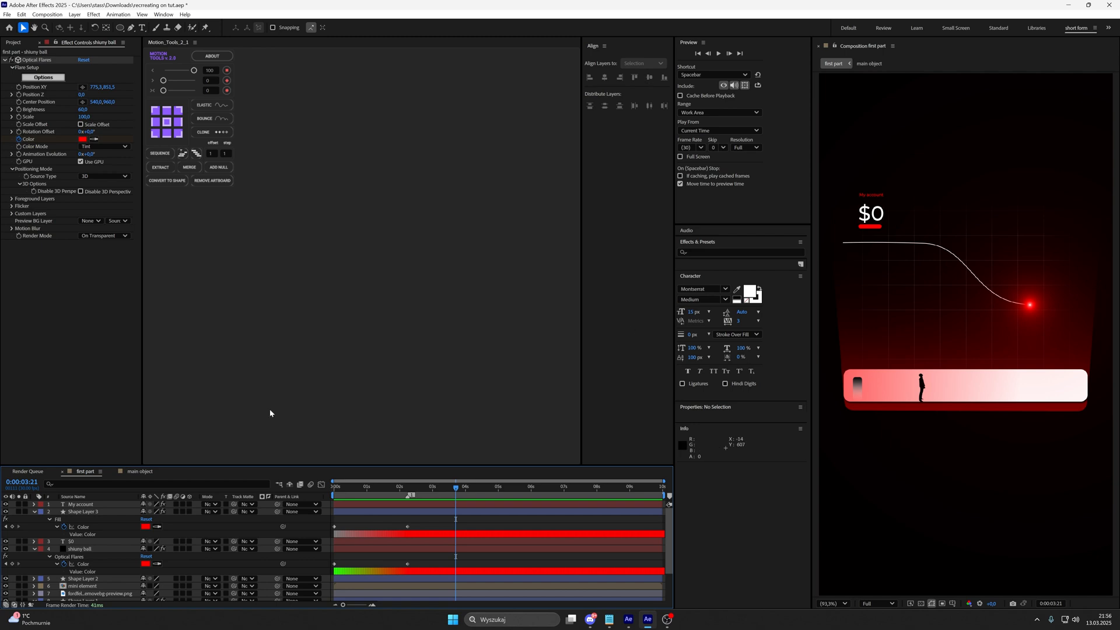
Apply the Creative Dojo Numbers+ animation preset to the "$0" text layer.
key("u")
left_click(78, 520)
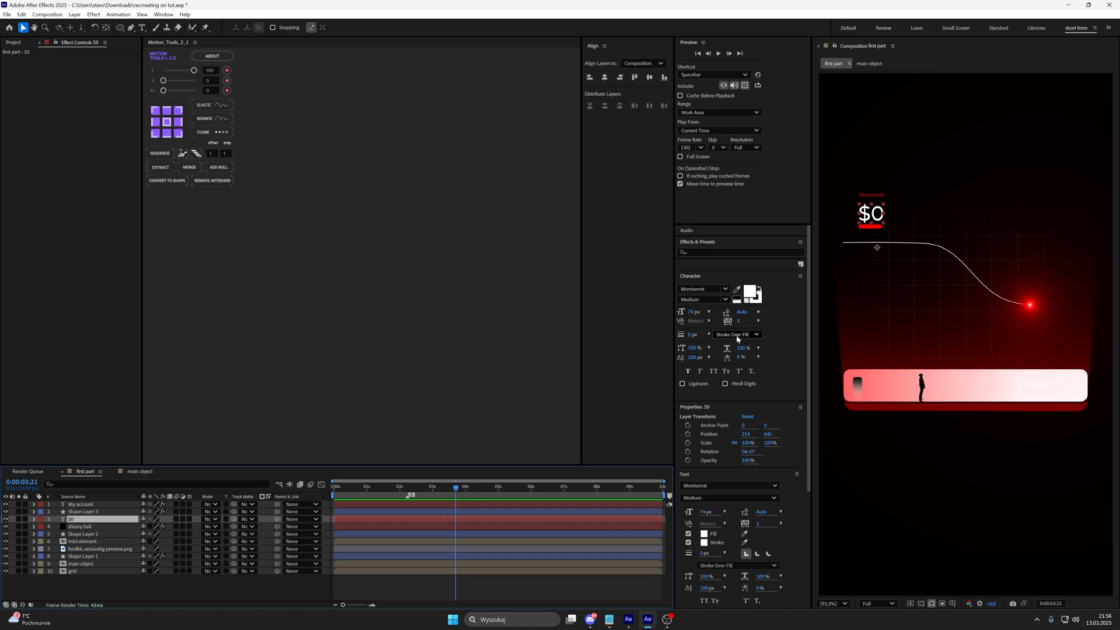
left_click(708, 250)
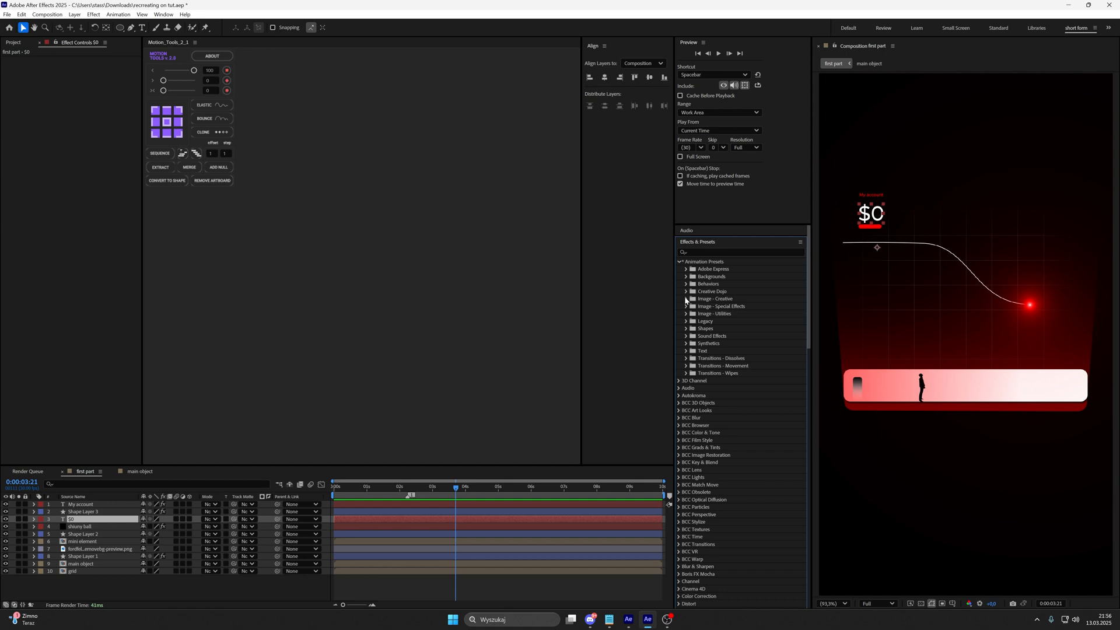
left_click(687, 291)
left_click(726, 299)
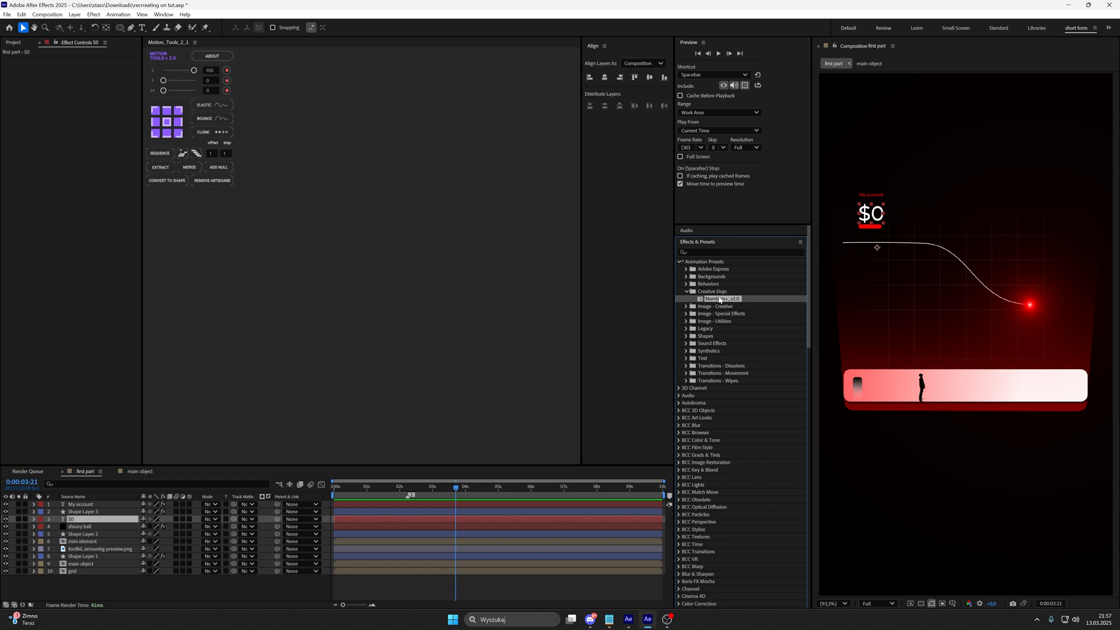
left_click_drag(706, 302, 383, 521)
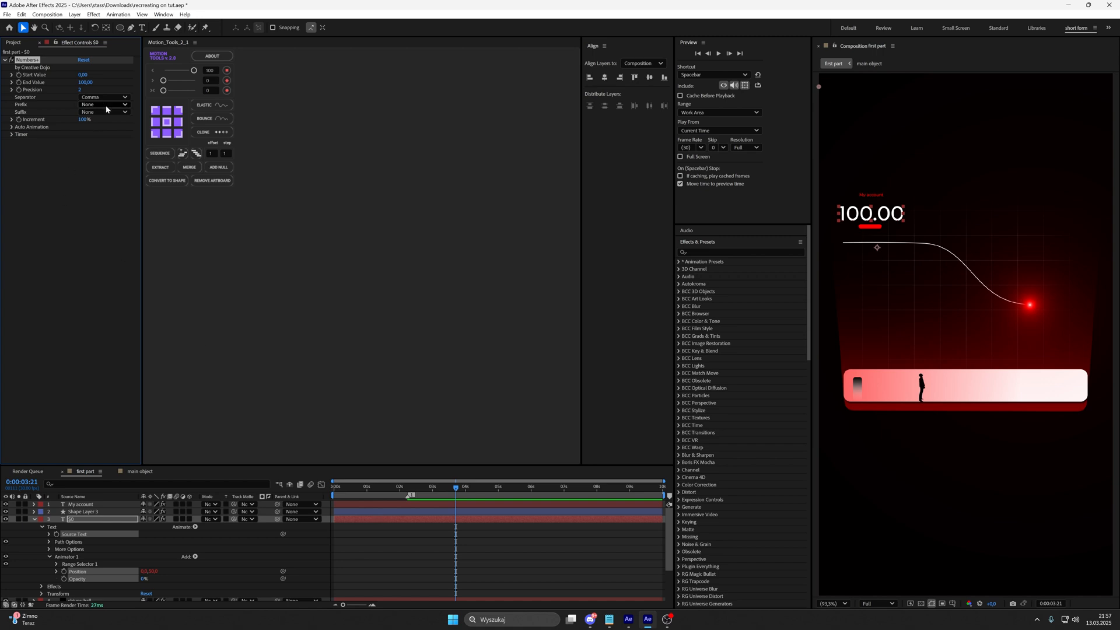
Set the Numbers+ Precision to 0 and disable its automatic Increment animation.
left_click(80, 90)
type("0")
key("Return")
key("Home")
left_click(12, 127)
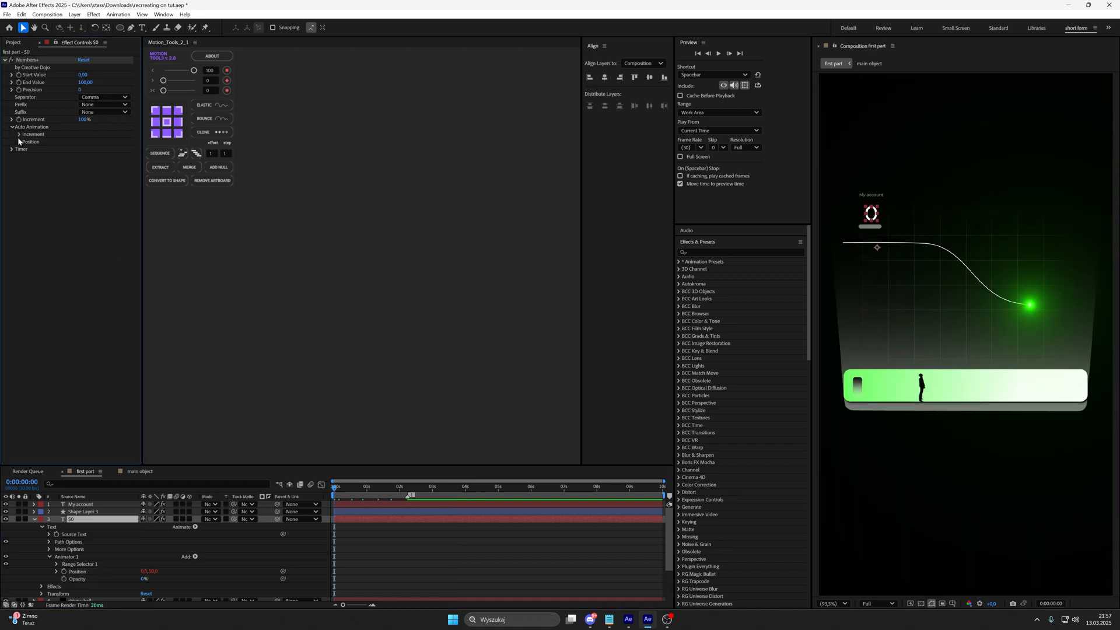
left_click(19, 134)
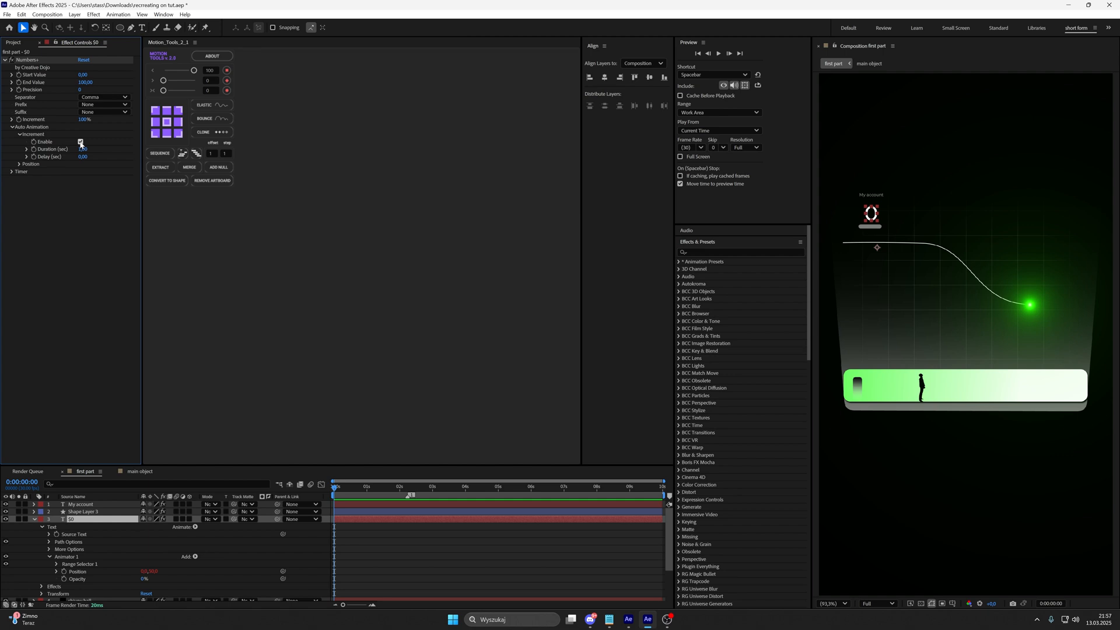
left_click(81, 142)
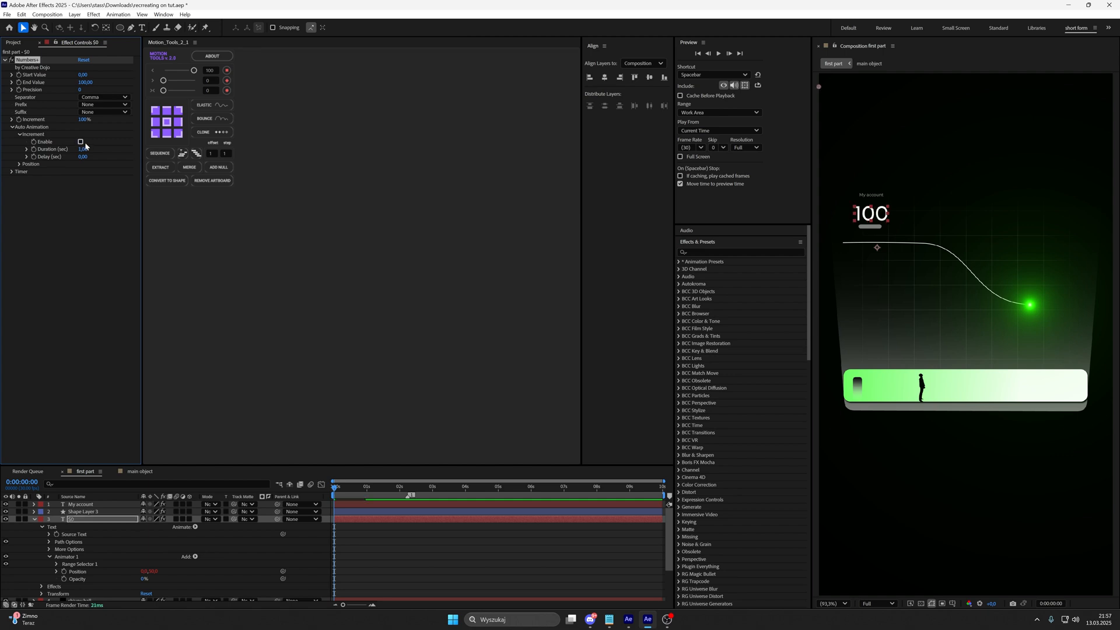
left_click(12, 127)
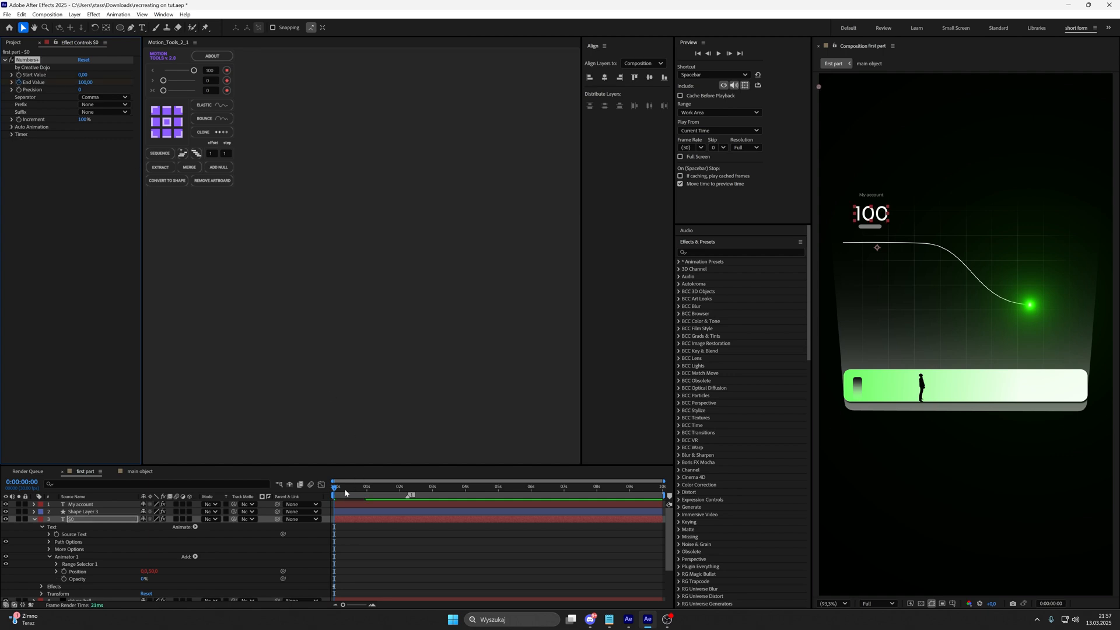
Keyframe the Numbers+ End Value at 0:00:00:00 and 0:00:02:07, with 56000 at the first keyframe.
left_click_drag(345, 493, 410, 500)
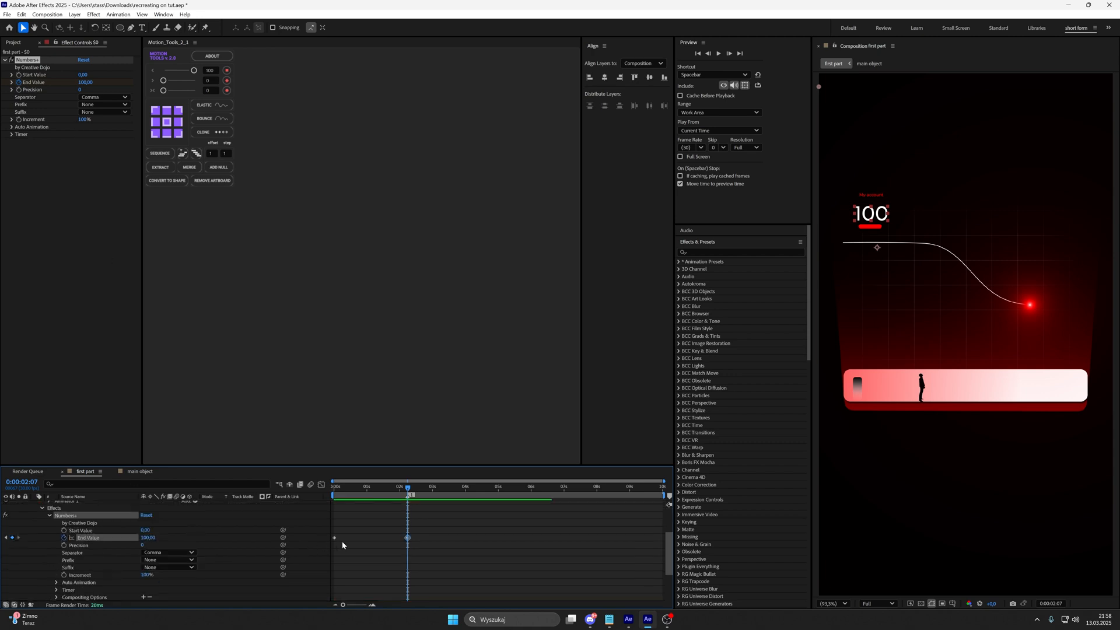
left_click(342, 542)
left_click_drag(342, 490, 275, 479)
left_click(334, 540)
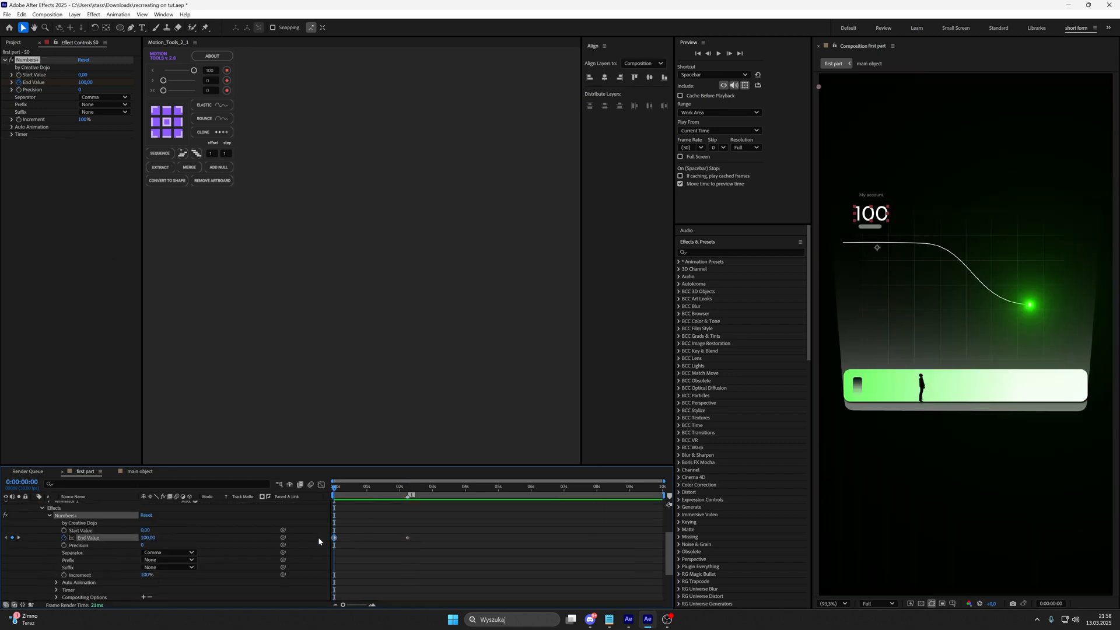
left_click(147, 537)
type("56000")
Set the Numbers+ End Value to 0 at the 0:00:02:07 keyframe.
left_click(18, 537)
left_click(146, 537)
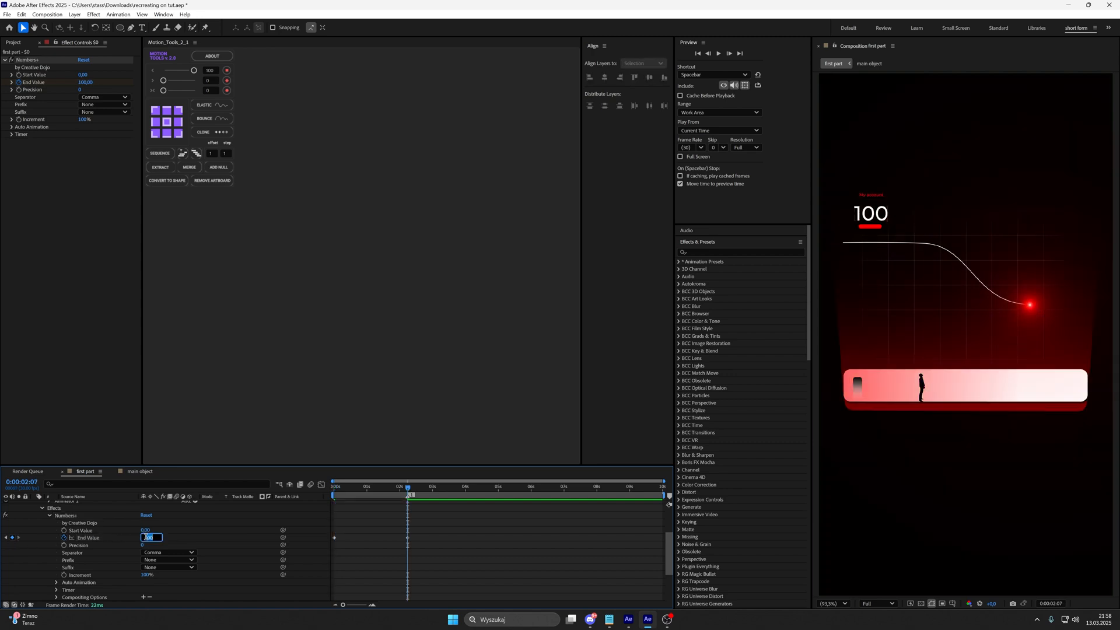
type("0")
key("Return")
Set the Numbers+ Prefix to USD.
left_click(72, 132)
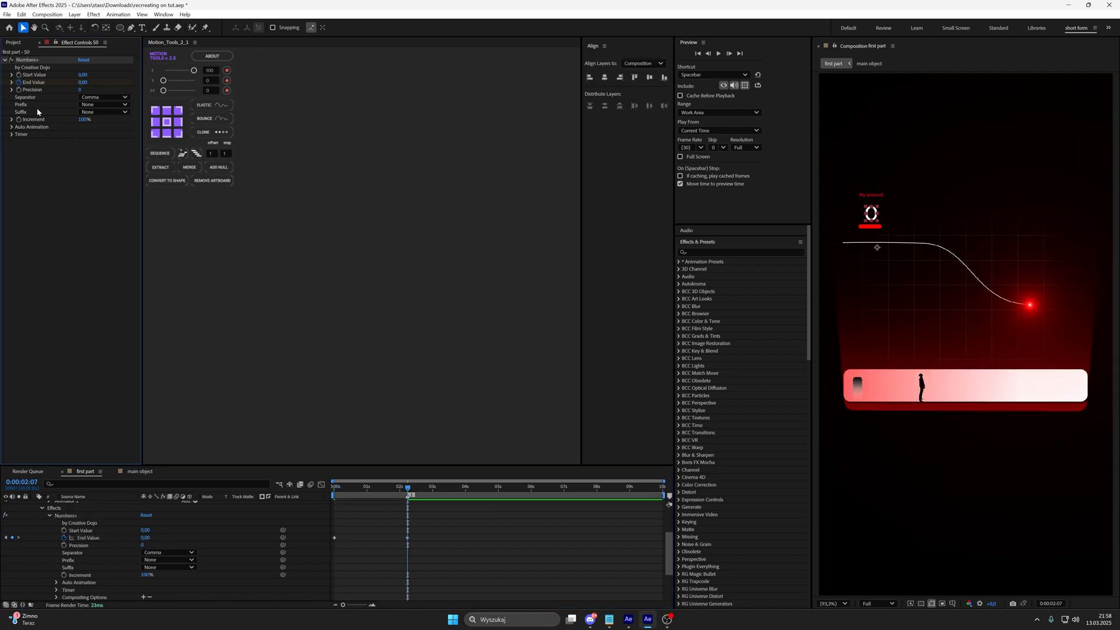
left_click(99, 105)
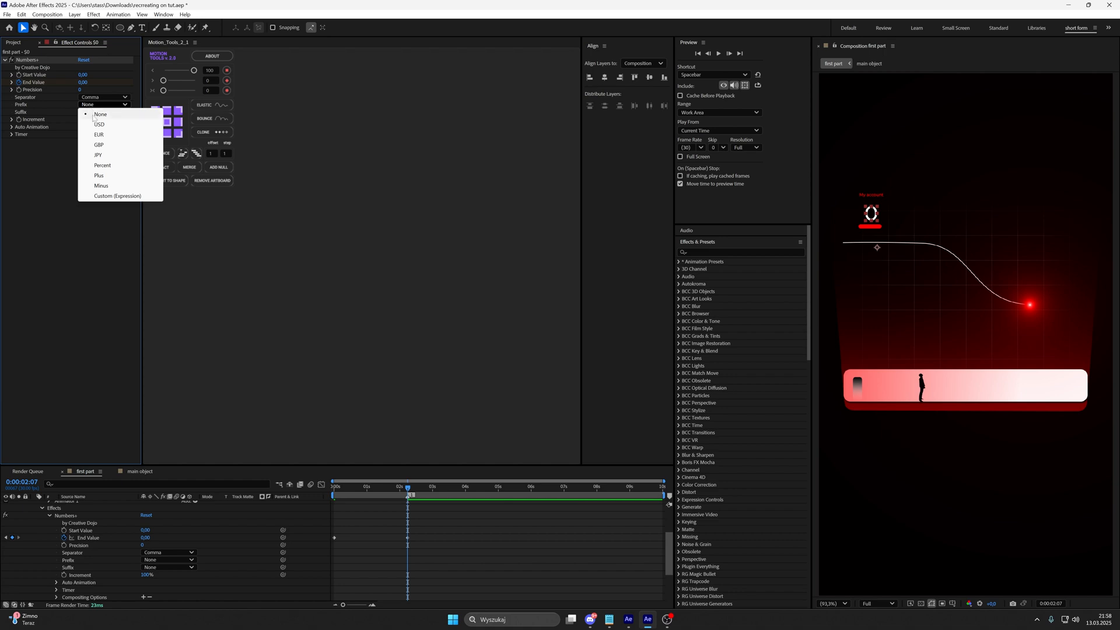
left_click(99, 124)
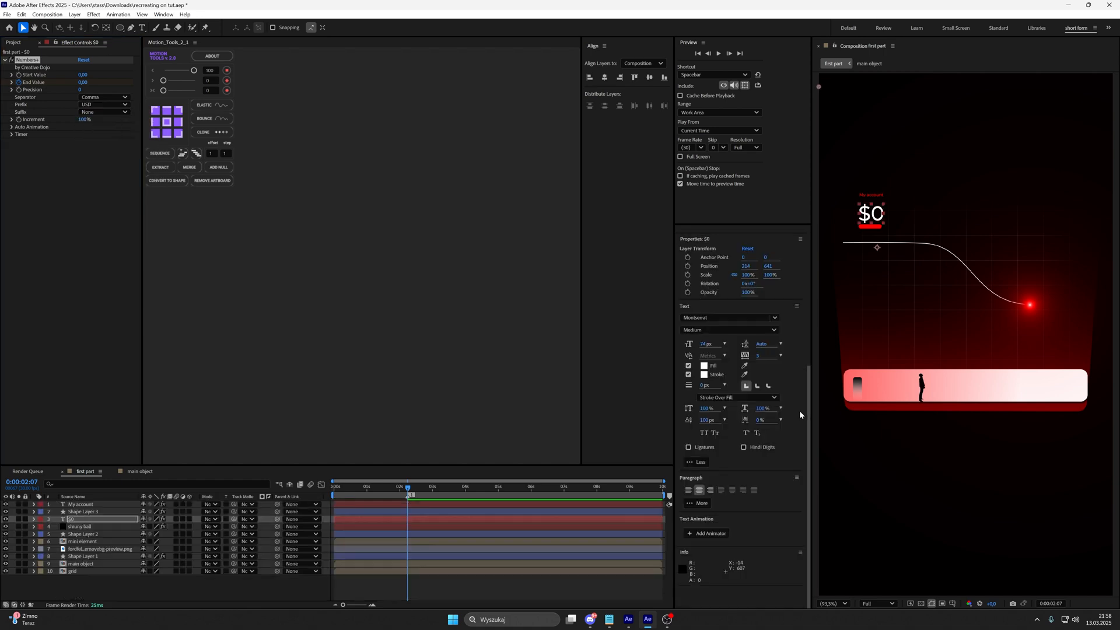
Left-align the account amount text and move it back above the small bar, in line with "My account".
left_click(689, 491)
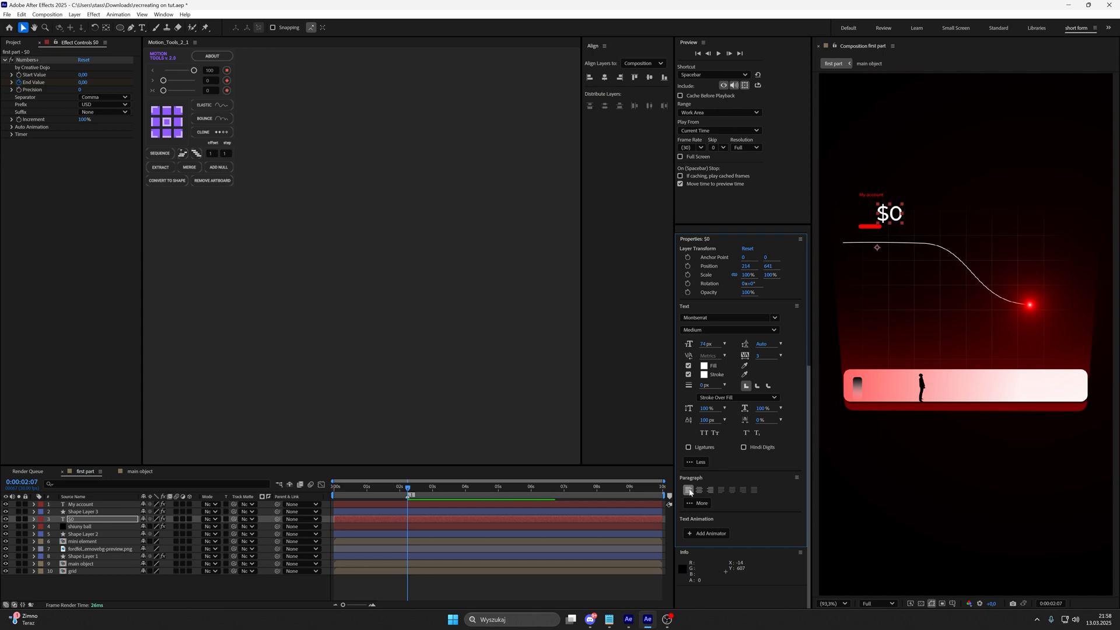
key("ctrl+alt+Home")
scroll(890, 207, "up", 1)
left_click_drag(889, 207, 869, 206)
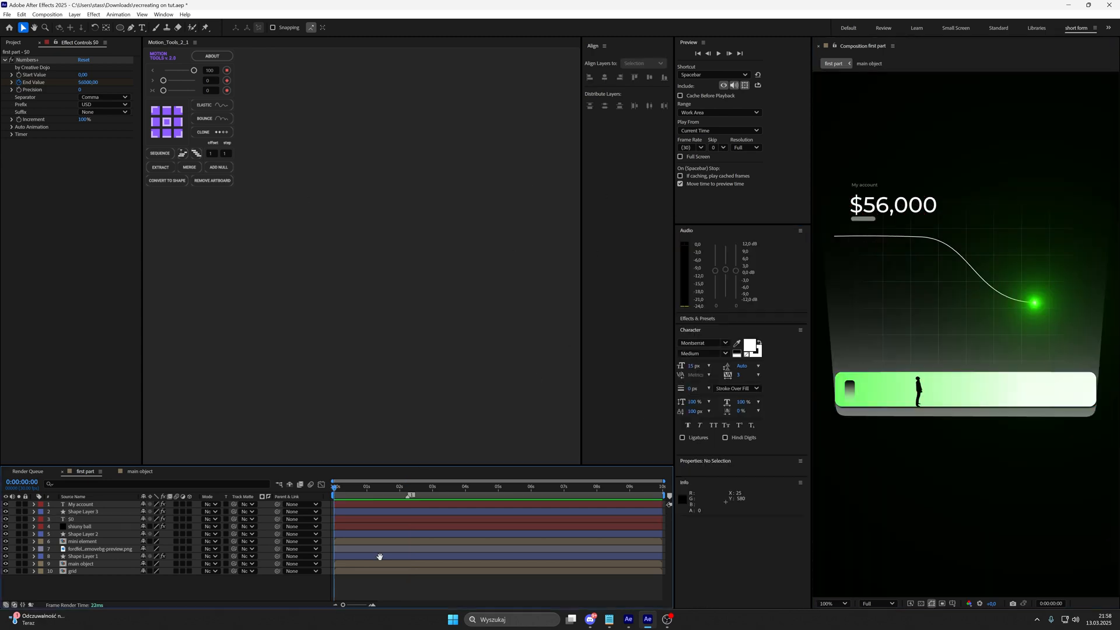
Preview the account amount's countdown, return to 0:00:00:00, and save the project.
key("space")
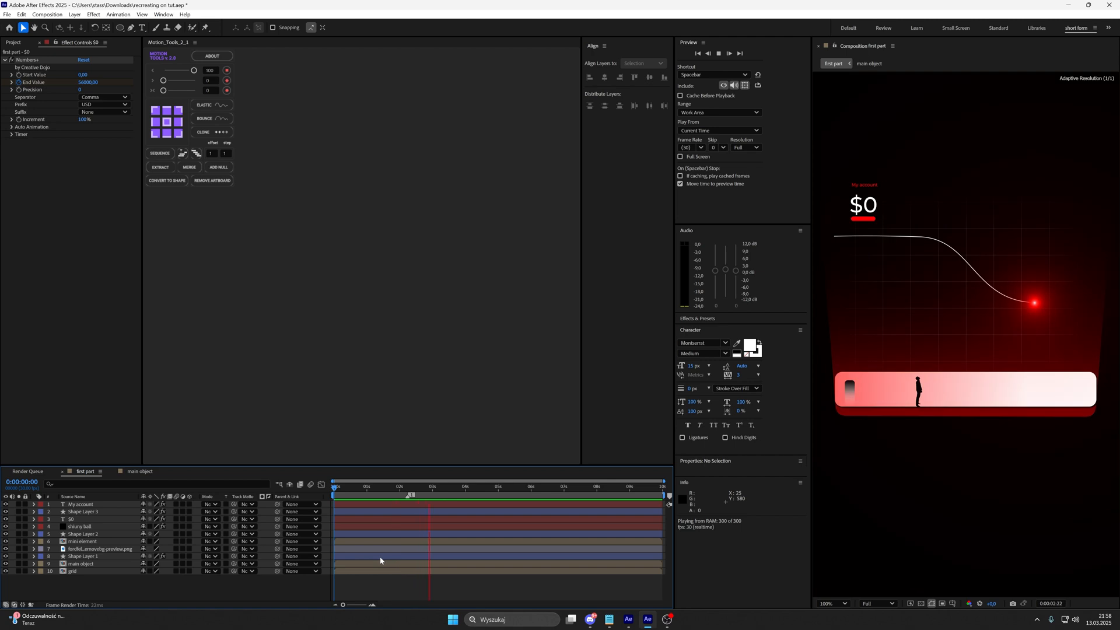
left_click(447, 492)
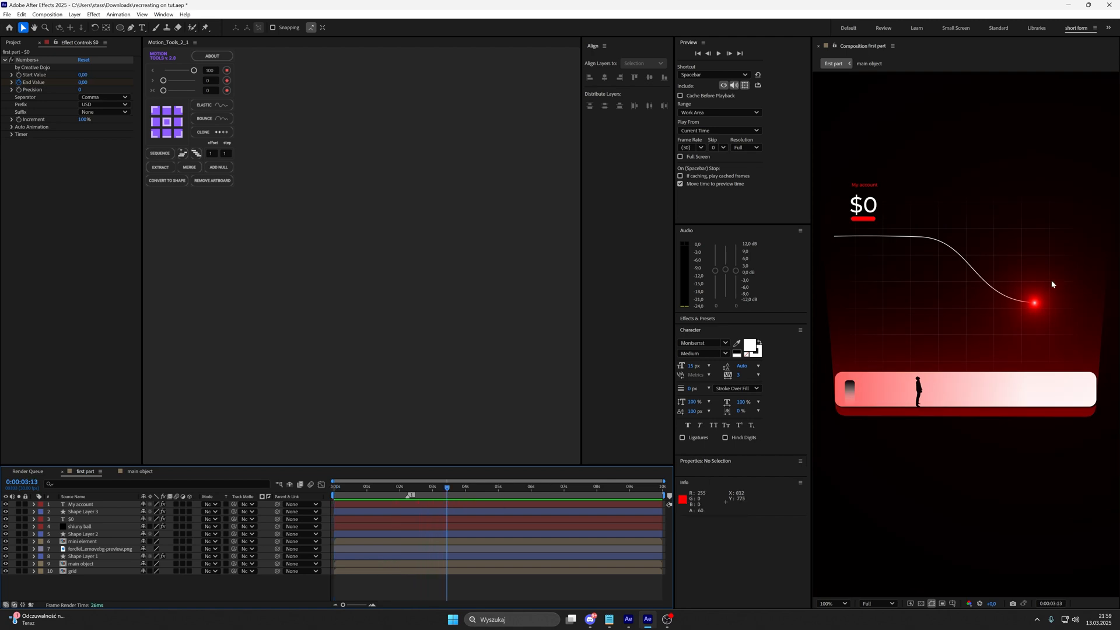
left_click(333, 490)
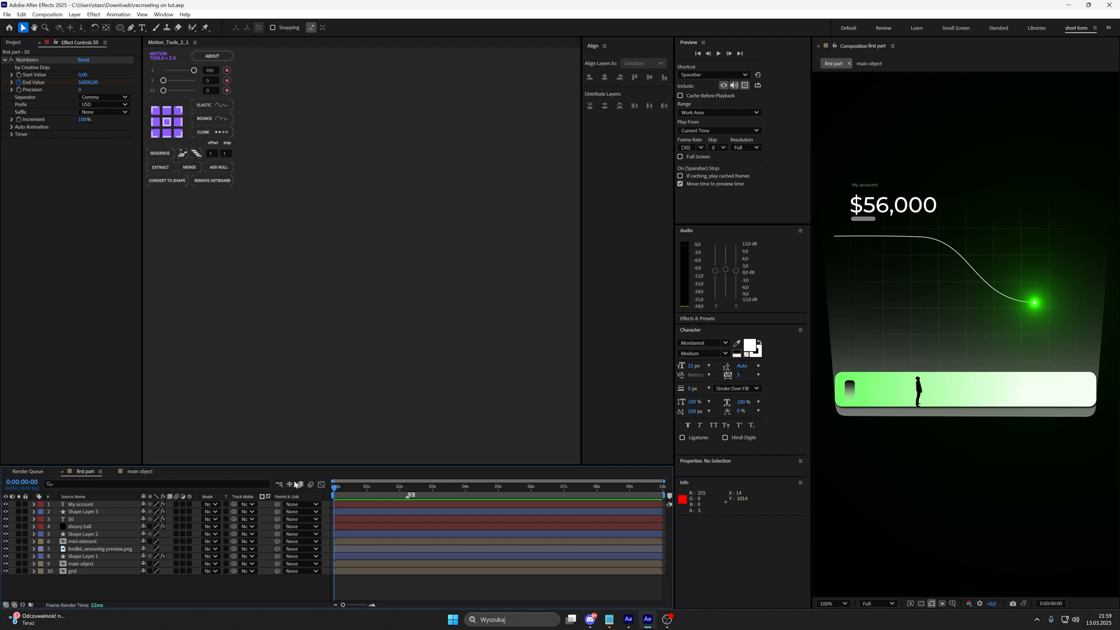
key("ctrl+s")
Add Trim Paths to the curved line on Shape Layer 2.
left_click(105, 535)
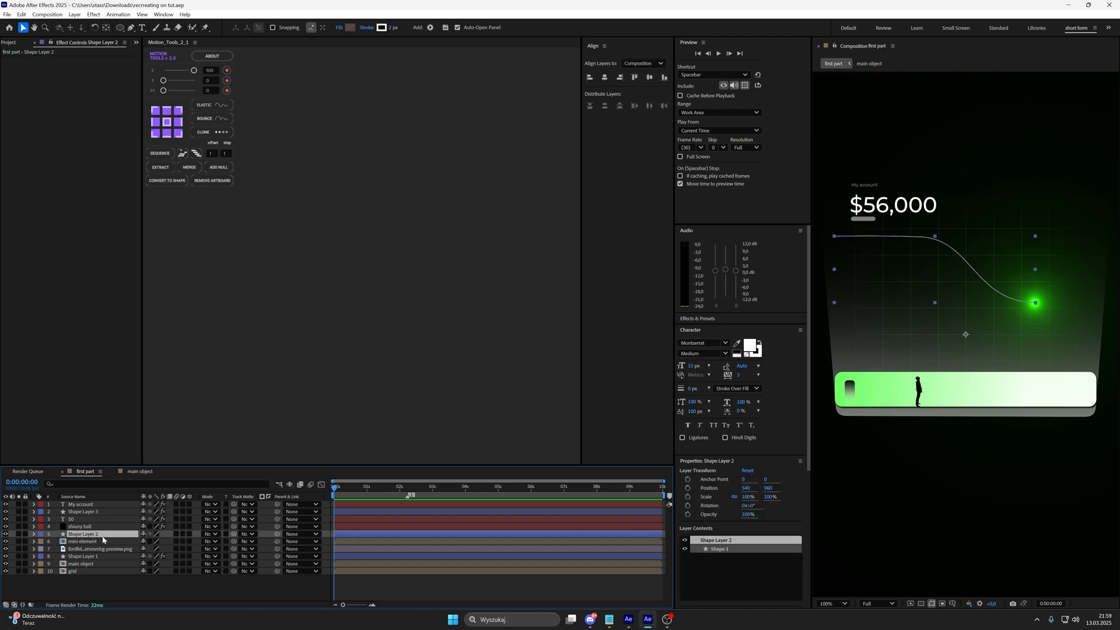
left_click(34, 534)
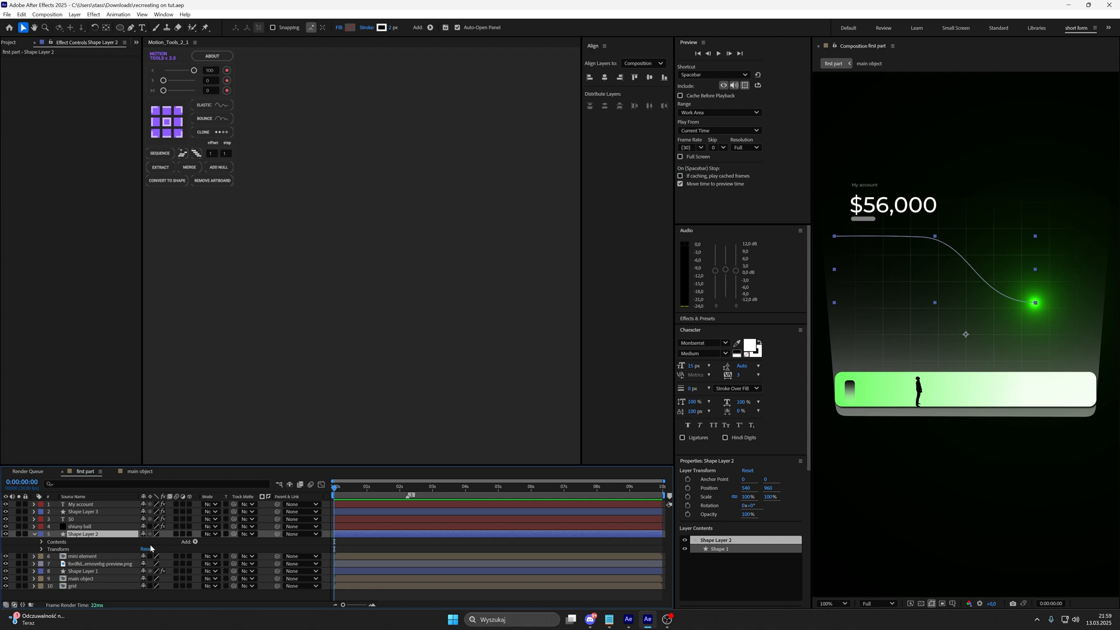
left_click(195, 542)
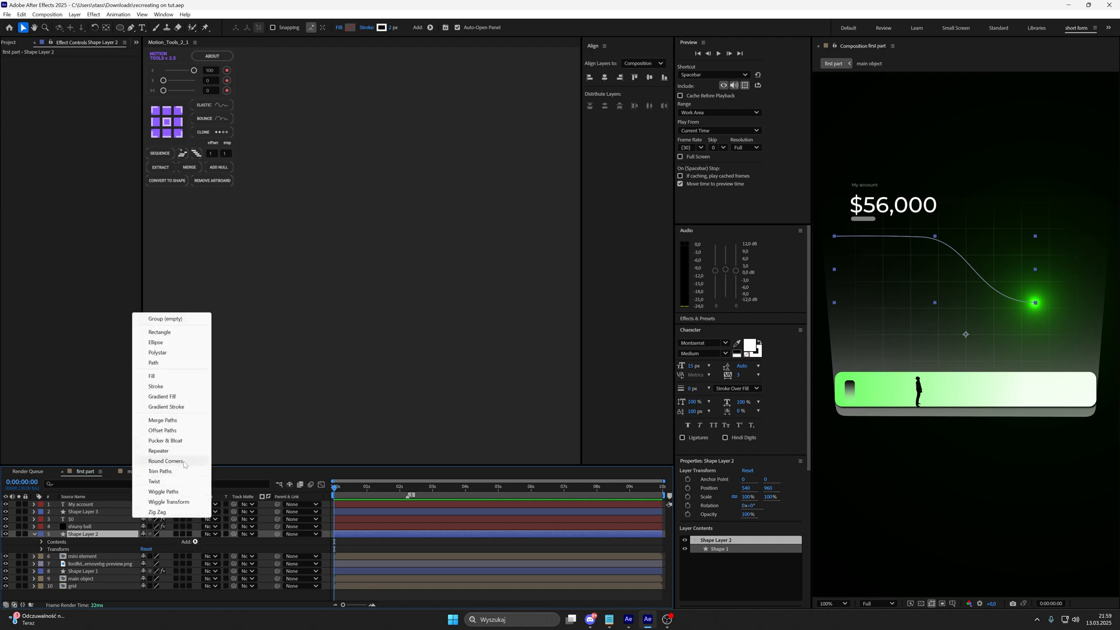
left_click(160, 471)
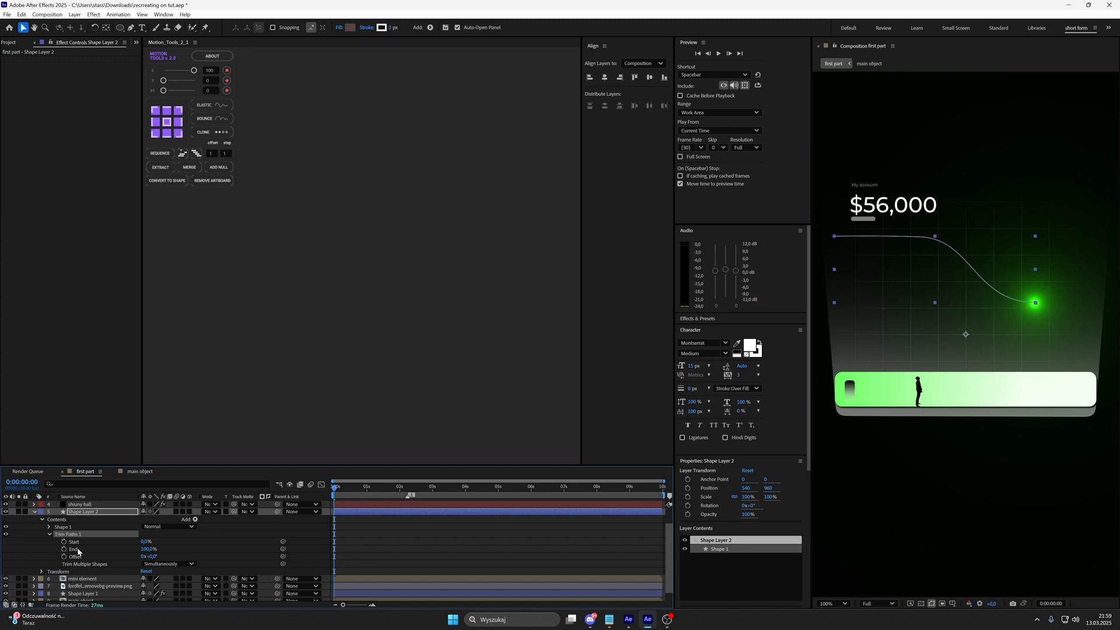
left_click(181, 559)
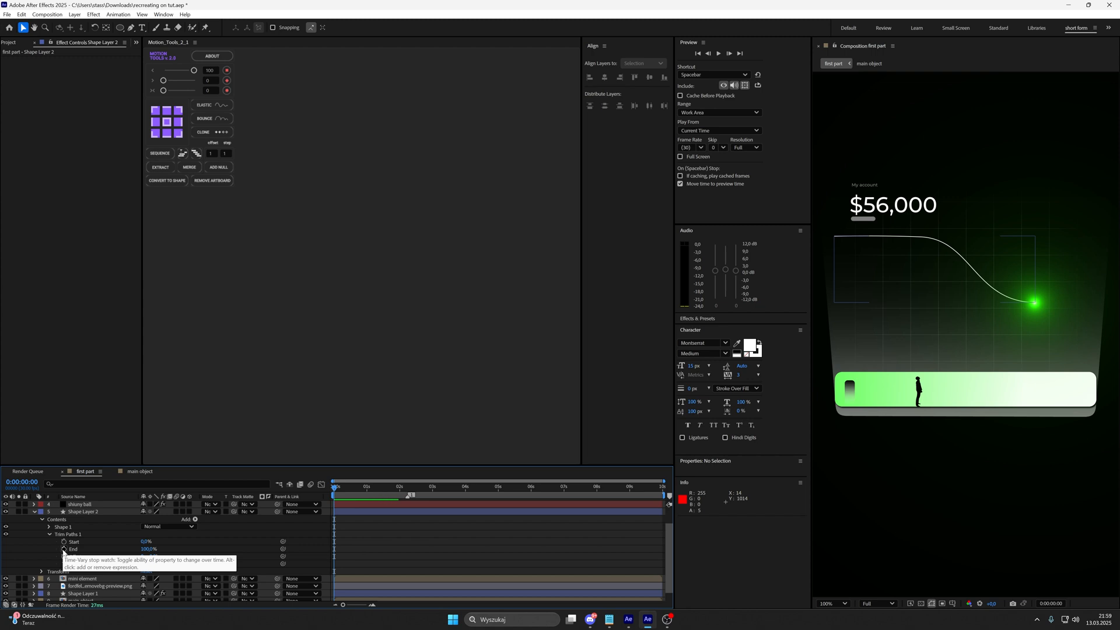
Keyframe the curved line's Trim Paths End at 0:00:00:00 and 0:00:02:07, keeping 100% at the second keyframe.
left_click(64, 548)
left_click_drag(334, 488, 407, 494)
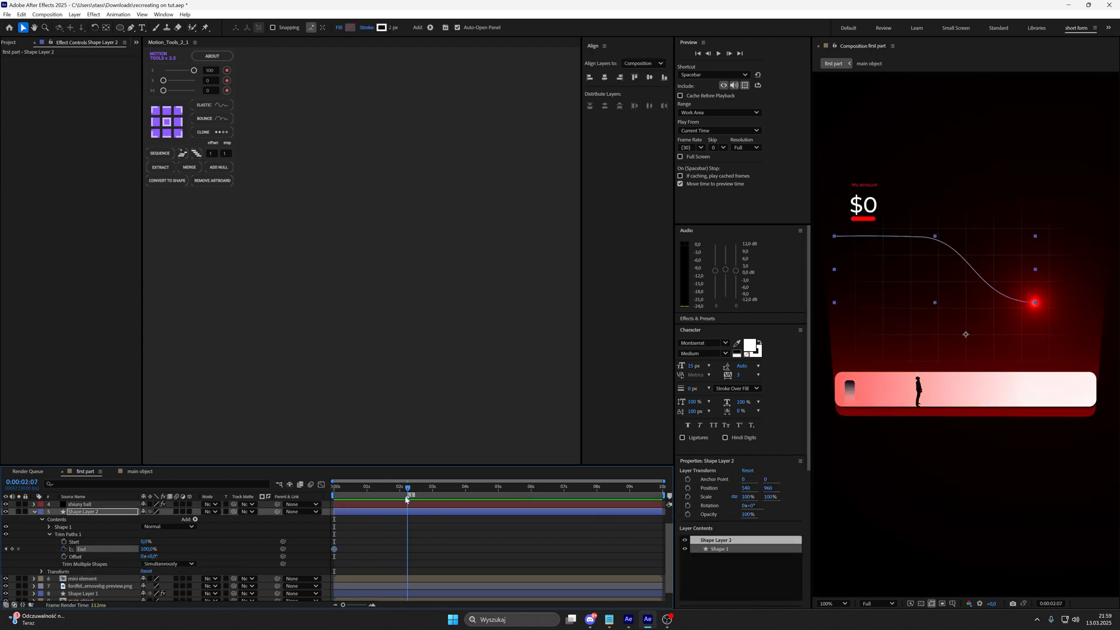
left_click(421, 522)
left_click(12, 549)
left_click(208, 555)
Set the Trim Paths End to 0% at the 0:00:00:00 keyframe and preview the line drawing on.
left_click(6, 549)
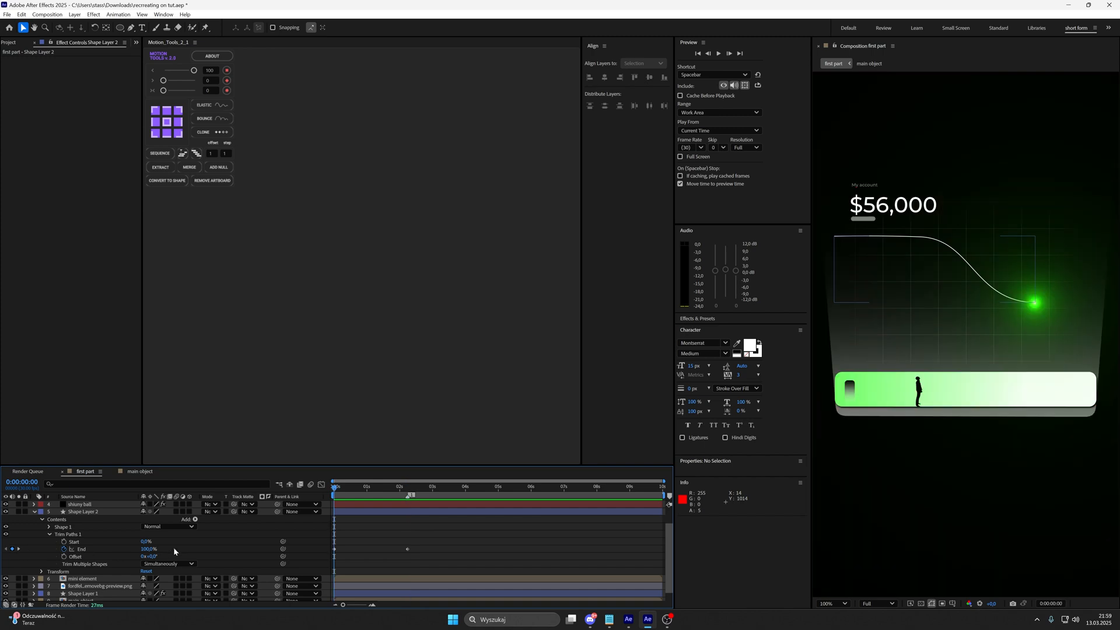
left_click(146, 549)
type("0")
key("Return")
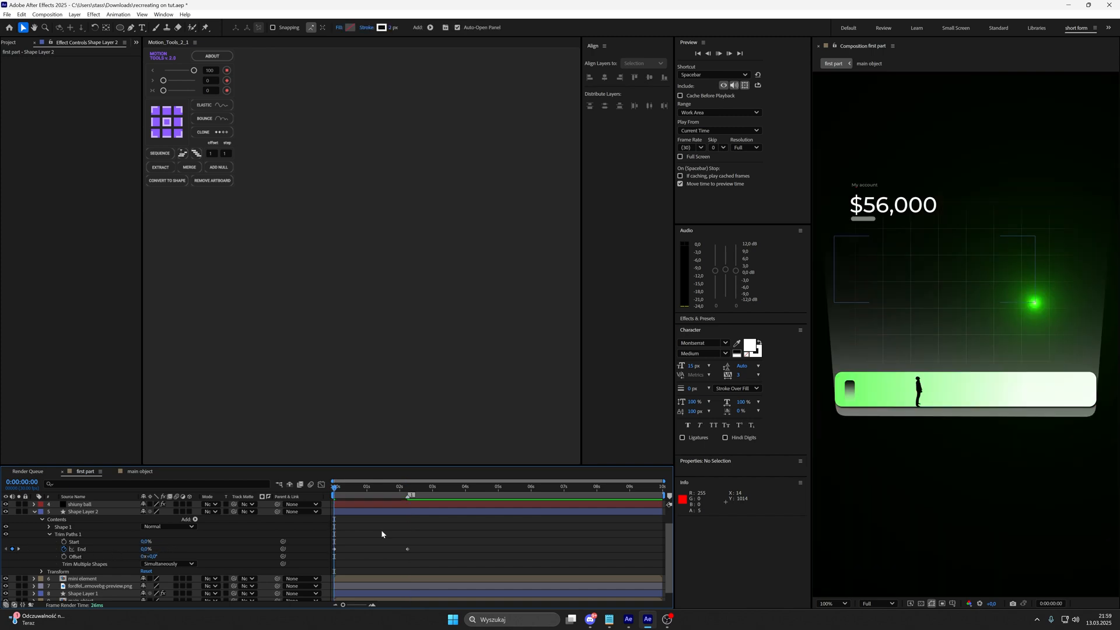
key("space")
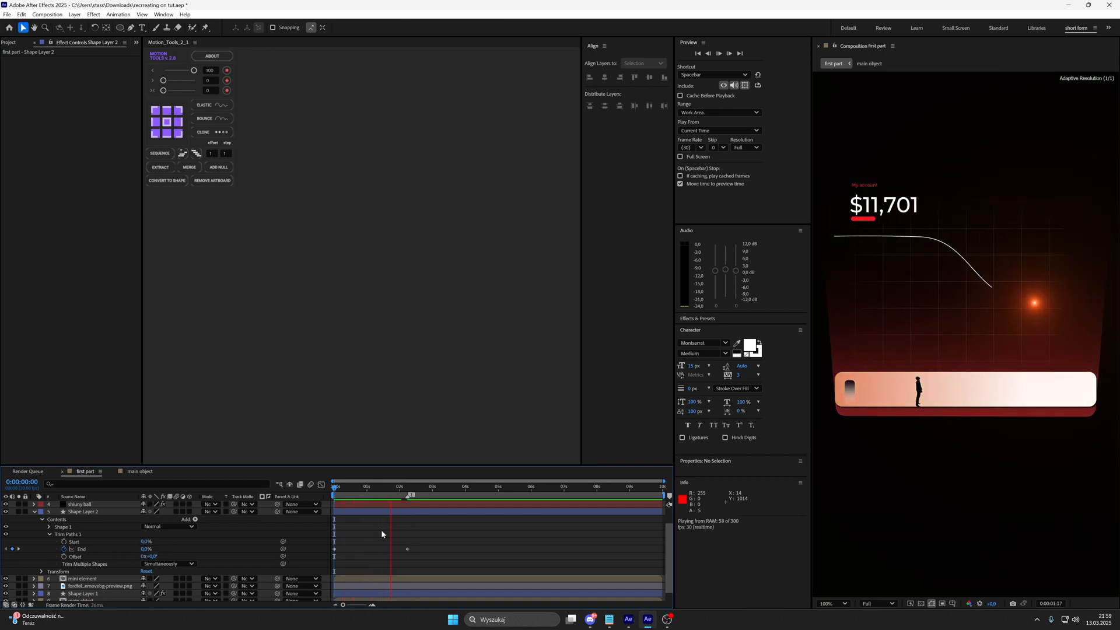
left_click(357, 524)
left_click(358, 523)
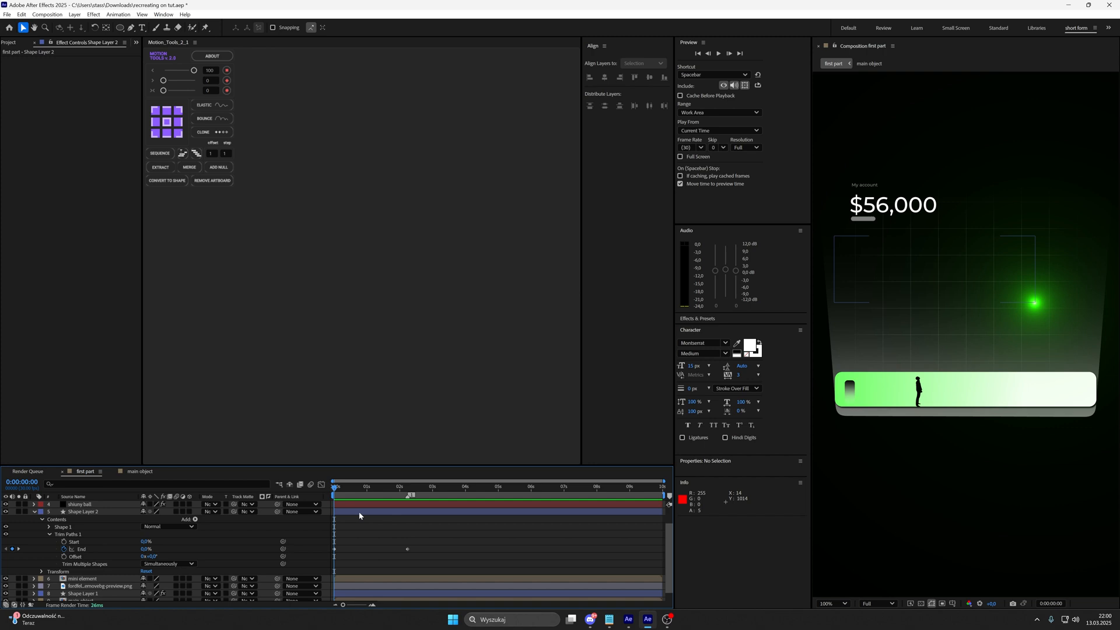
Apply a Fill effect to Shape Layer 2 and keyframe its red Color at 0:00:00:00 and 0:00:02:07.
left_click(359, 516)
mouse_move(335, 488)
left_mouse_down()
mouse_move(376, 496)
mouse_move(327, 493)
left_mouse_up()
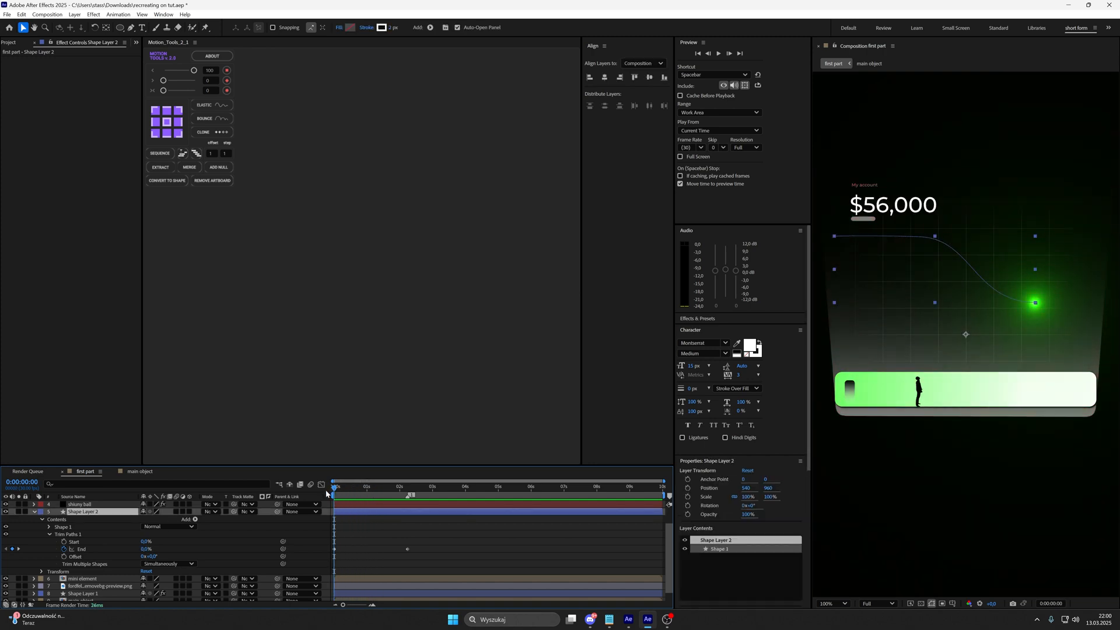
key("ctrl+space")
type("f")
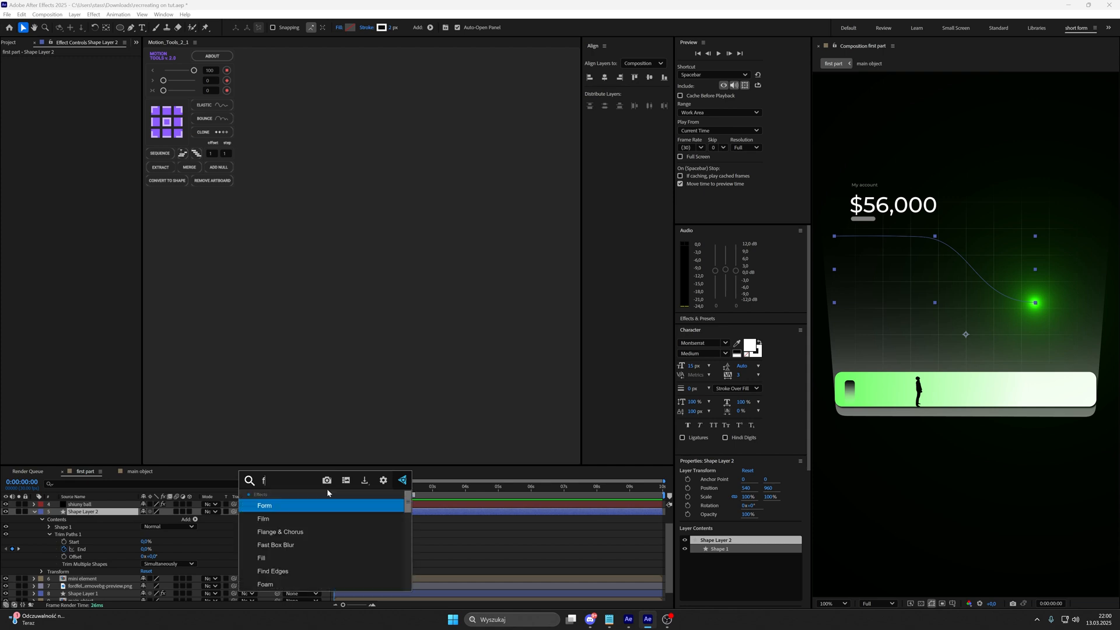
type("ill")
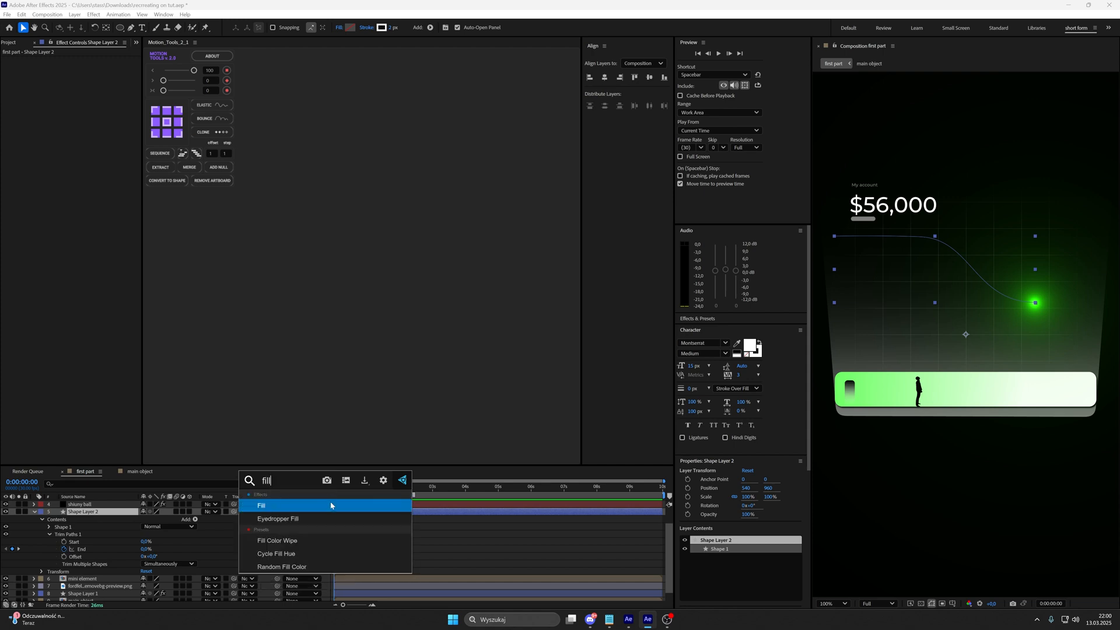
key("Return")
key("u")
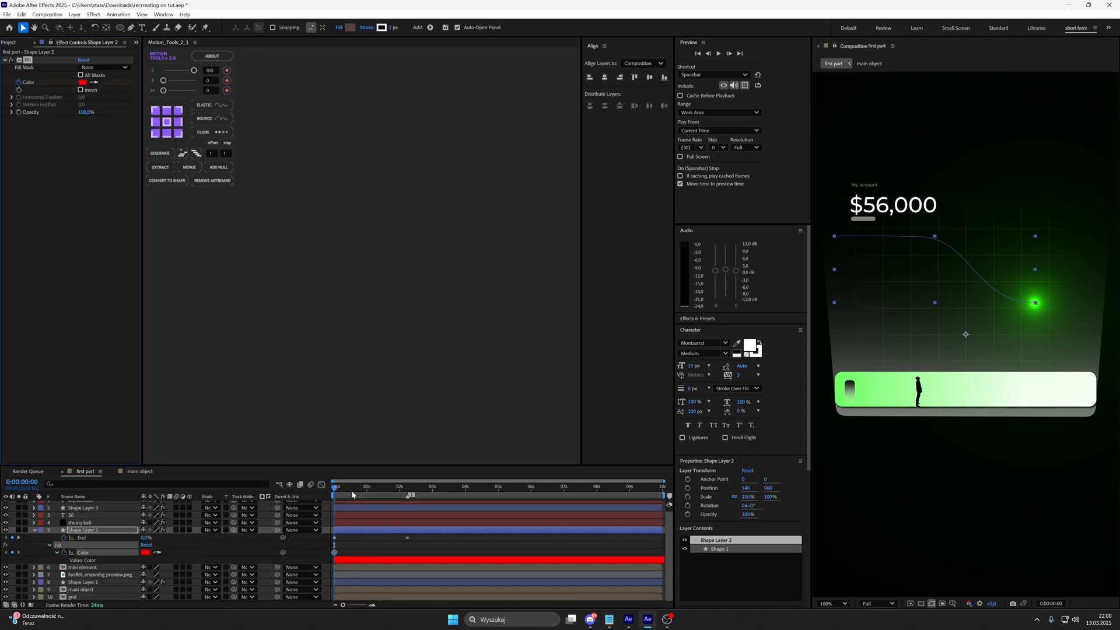
left_click_drag(352, 494, 407, 493)
key("ctrl+v")
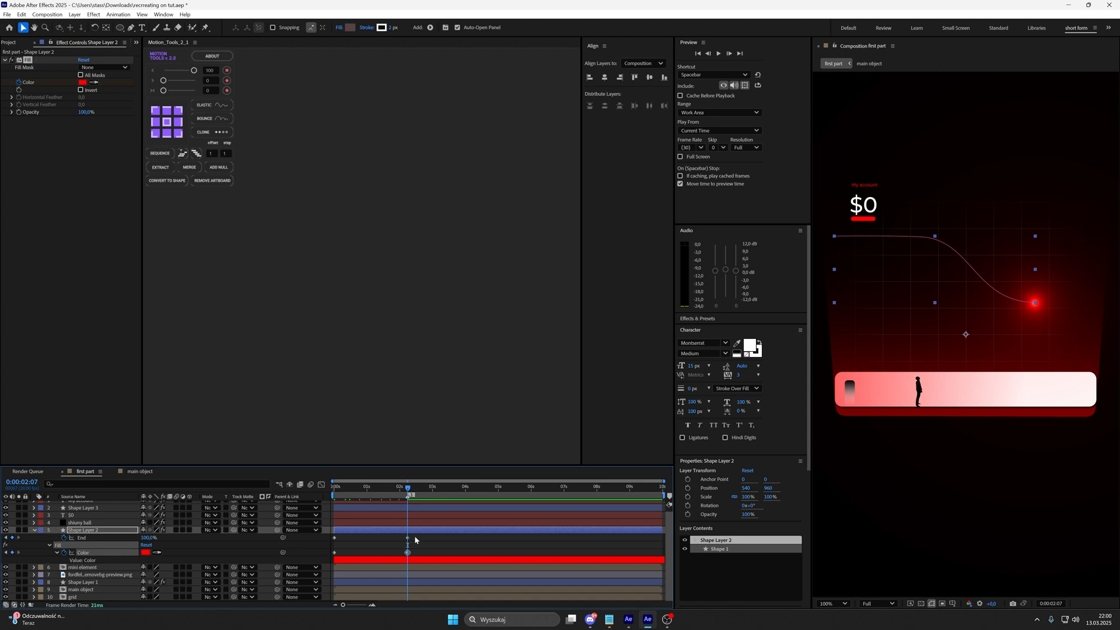
Set the Fill Color of Shape Layer 2 to green (08FF00) at the 0:00:00:00 keyframe.
key("F2")
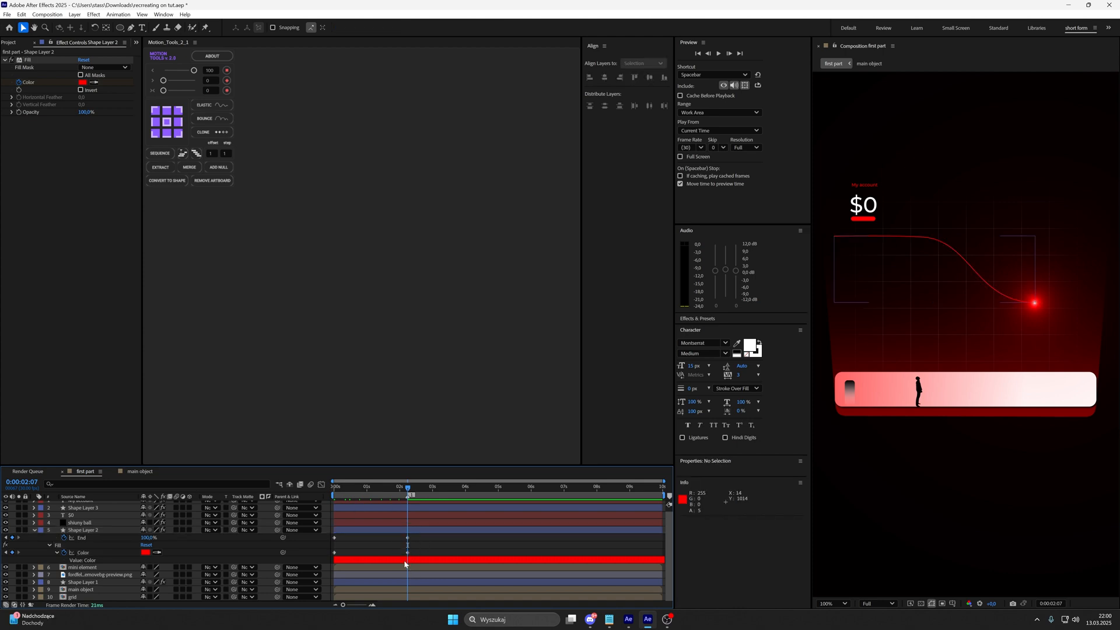
left_click_drag(411, 491, 306, 498)
left_click(334, 552)
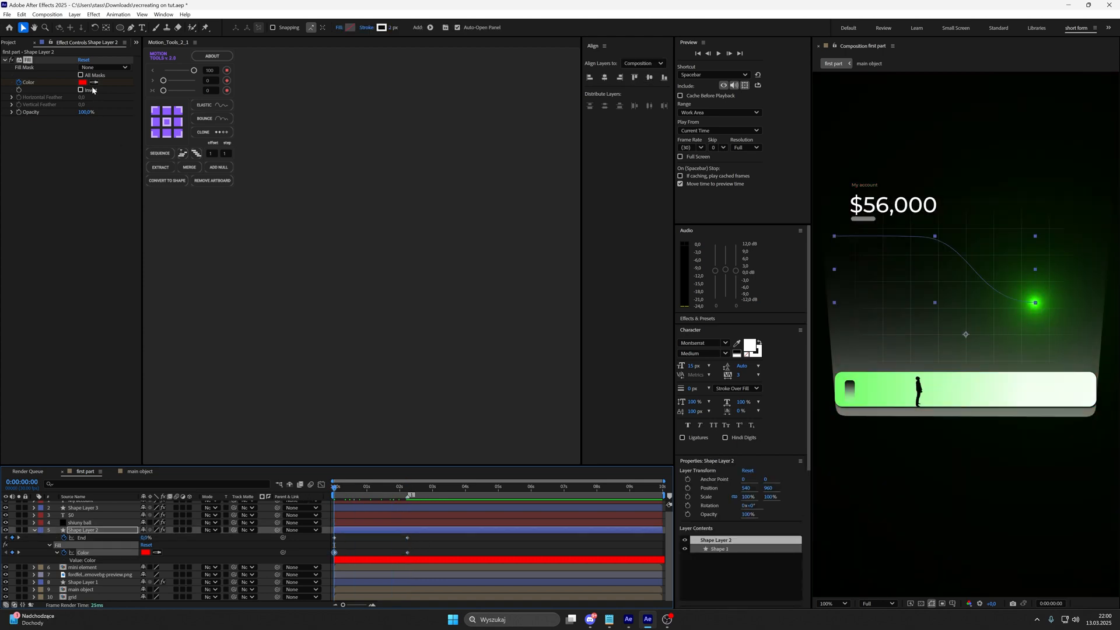
left_click(82, 83)
left_click_drag(583, 362, 585, 332)
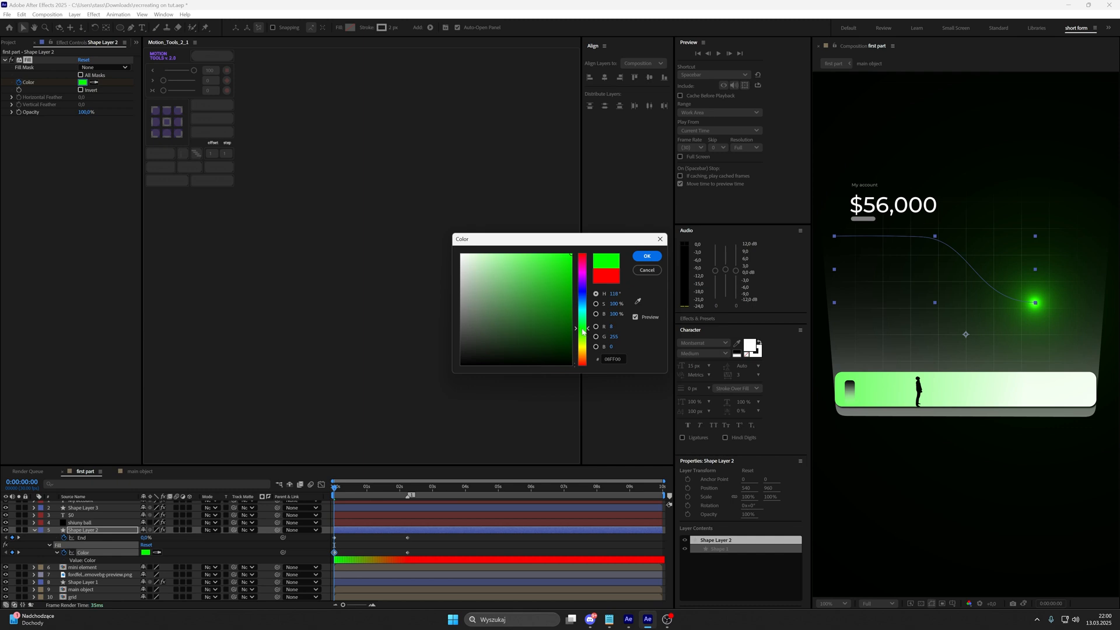
left_click(646, 256)
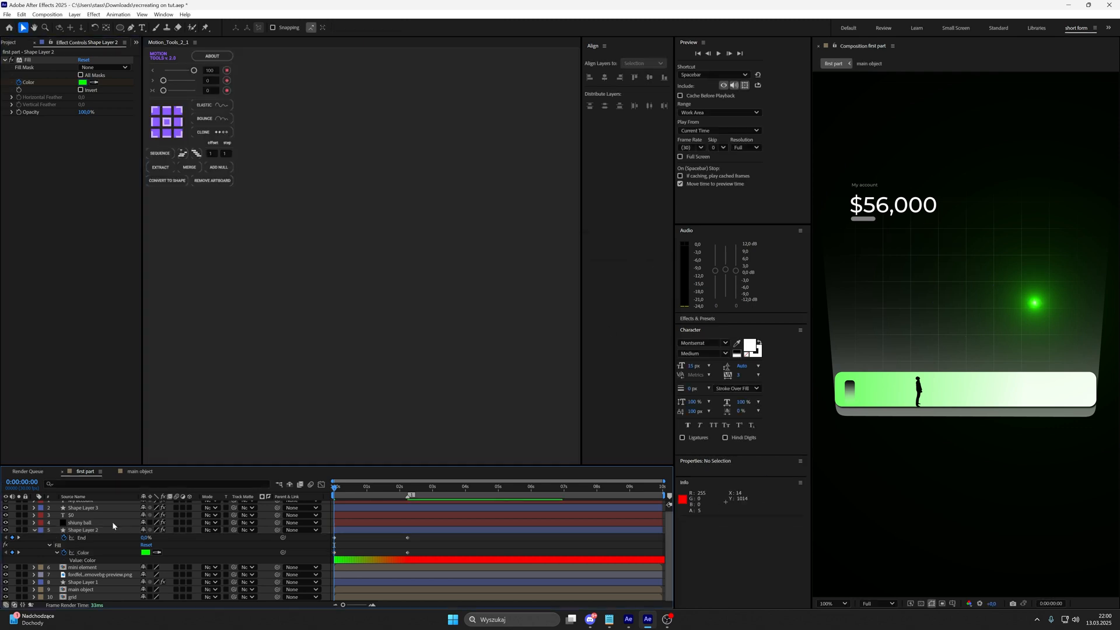
Scrub through the animation and examine the line's color change and its growing end relative to the glowing ball.
left_click(349, 492)
mouse_move(349, 492)
left_mouse_down()
mouse_move(409, 493)
mouse_move(345, 491)
left_mouse_up()
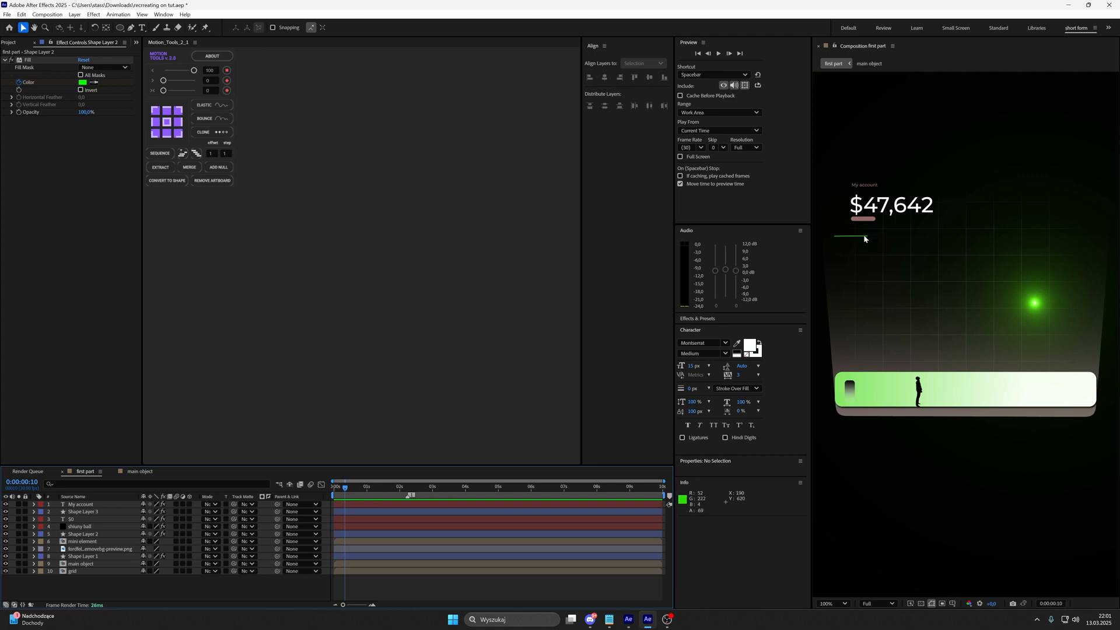
scroll(866, 238, "up", 1)
left_click_drag(859, 242, 874, 277)
left_click_drag(1066, 314, 978, 312)
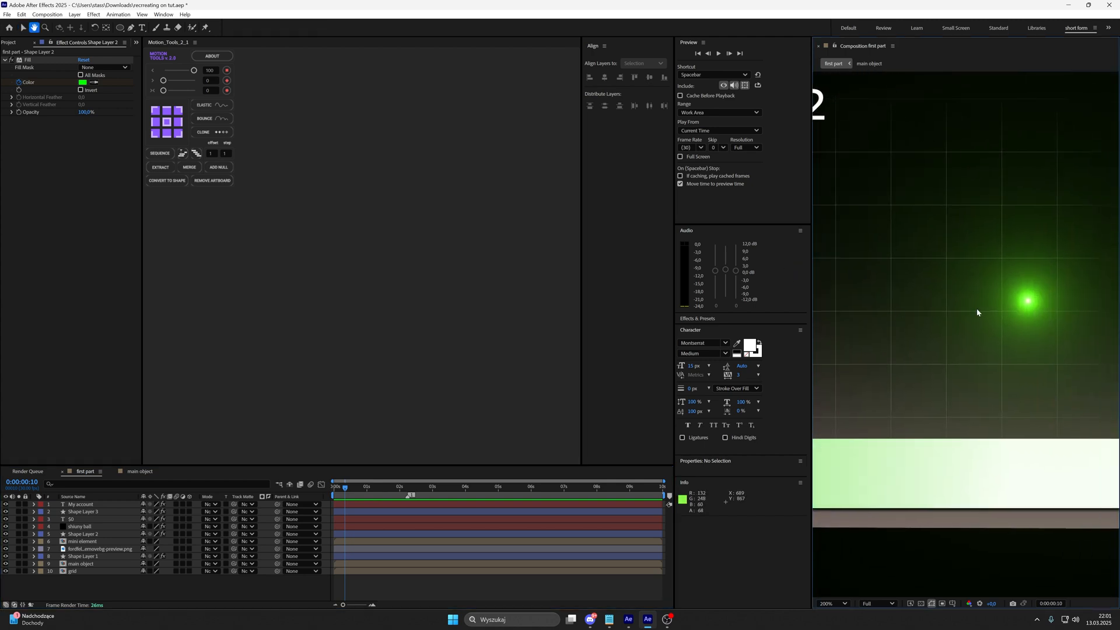
left_click_drag(814, 250, 1032, 342)
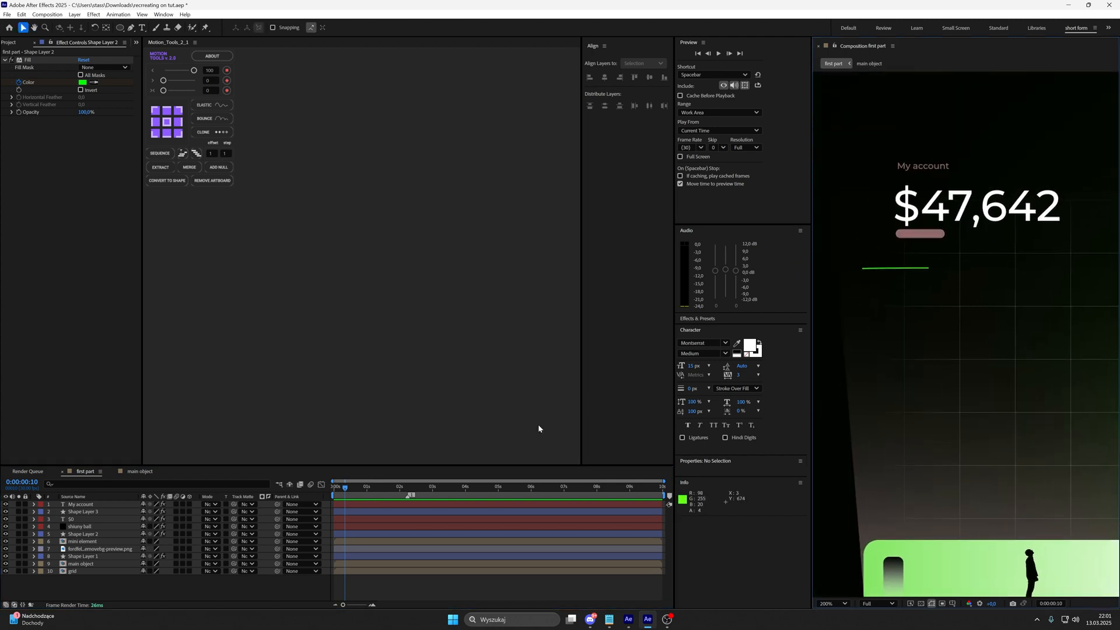
left_click_drag(345, 487, 361, 490)
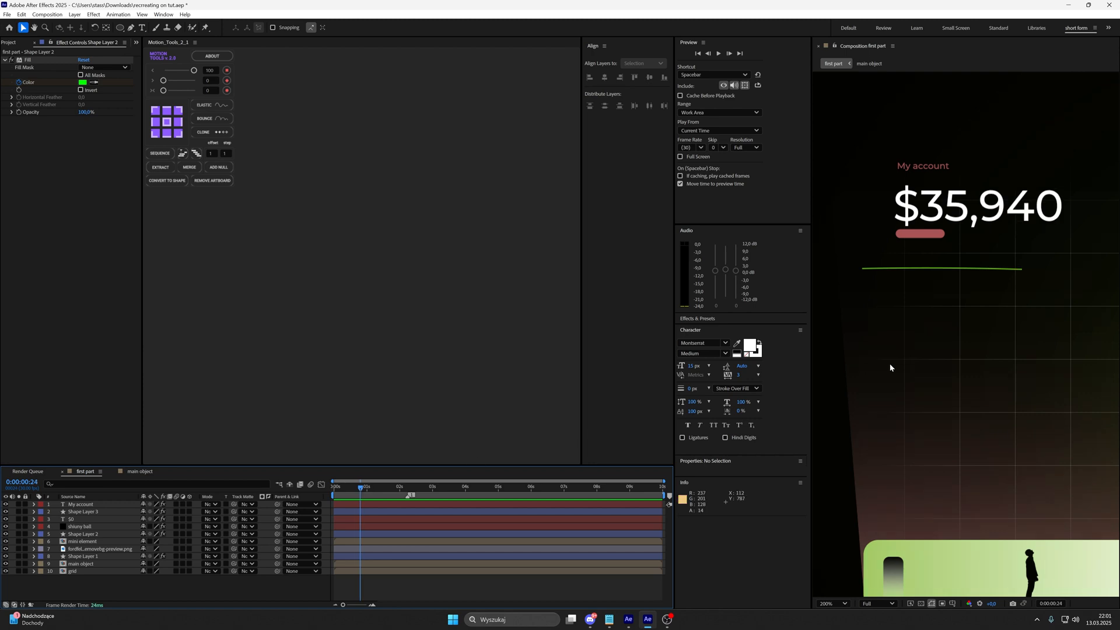
left_click_drag(961, 334, 870, 350)
mouse_move(933, 304)
left_mouse_down()
mouse_move(905, 305)
mouse_move(915, 312)
left_mouse_up()
left_click(369, 488)
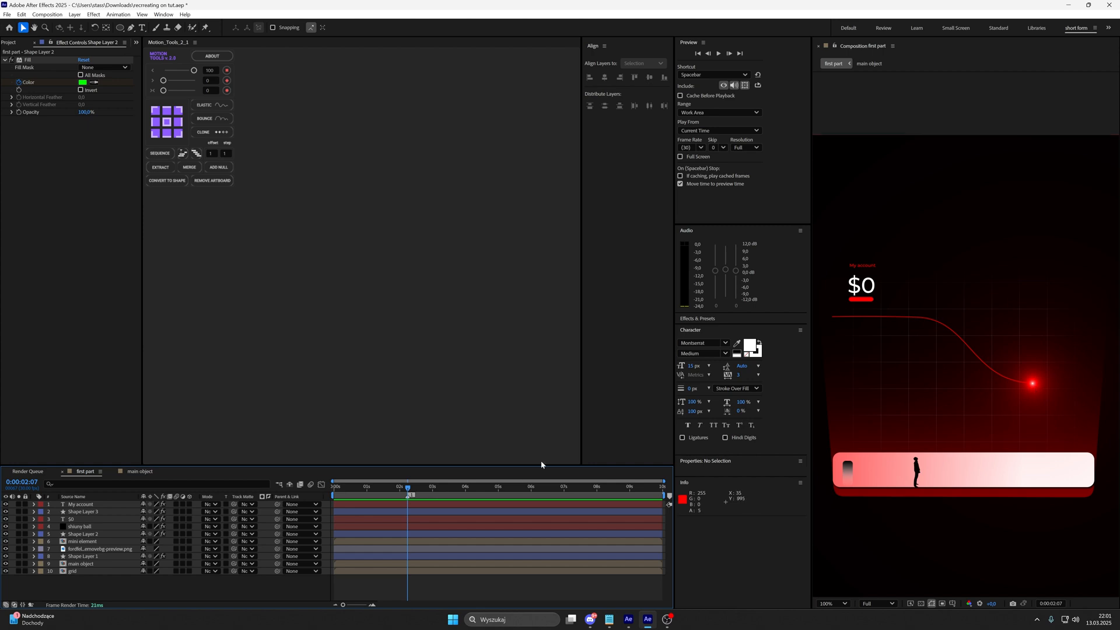
Keyframe the shiny ball's Position XY at 0:00:02:07, and move the flare to the line's end at 0:00:02:00, about 700, 839.
left_click(95, 527)
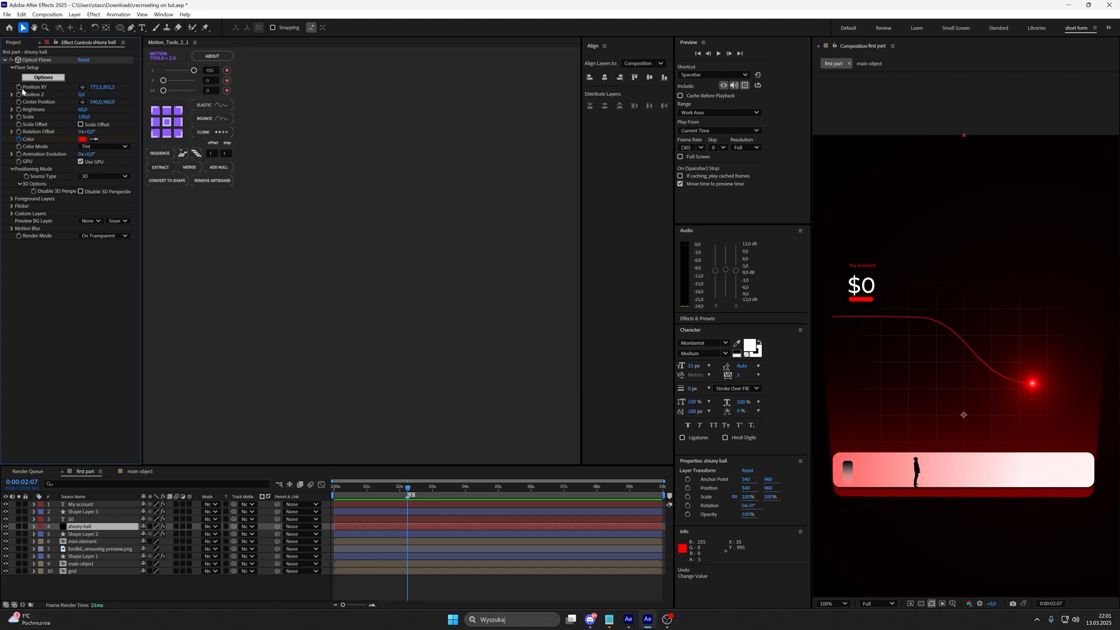
left_click(19, 88)
key("u")
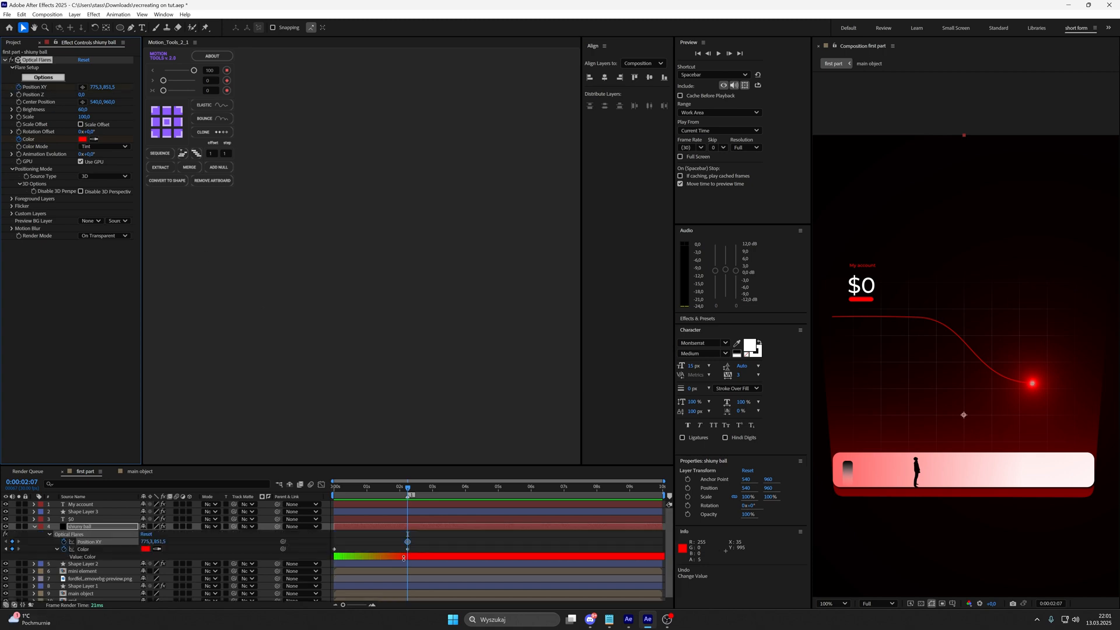
left_click(372, 605)
left_click_drag(419, 495, 390, 490)
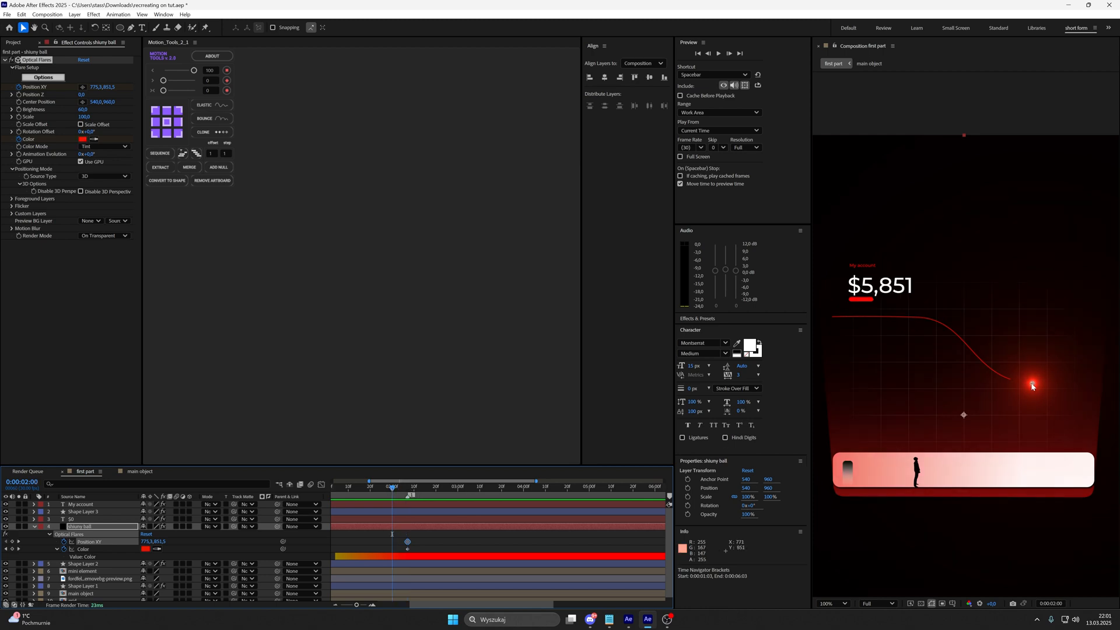
left_click_drag(1031, 384, 1011, 382)
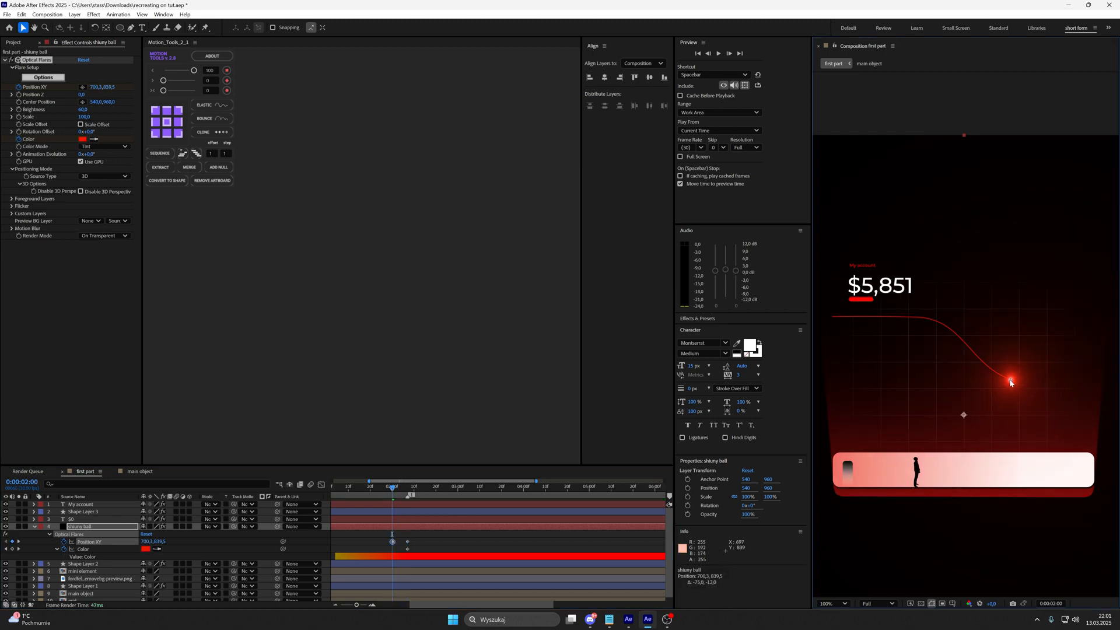
Move the shiny ball's flare onto the line's end at 0:00:01:25, to about 646, 811.
key("Page_Up")
key("Page_Up")
key("Page_Up")
key("Page_Up")
key("Page_Up")
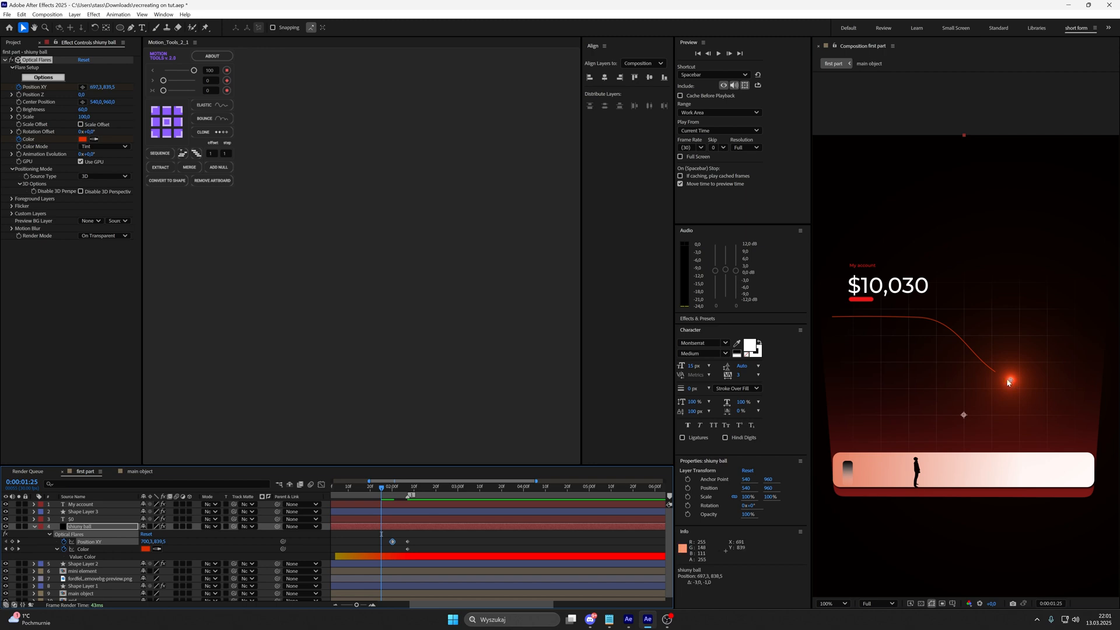
left_click_drag(1013, 386, 994, 374)
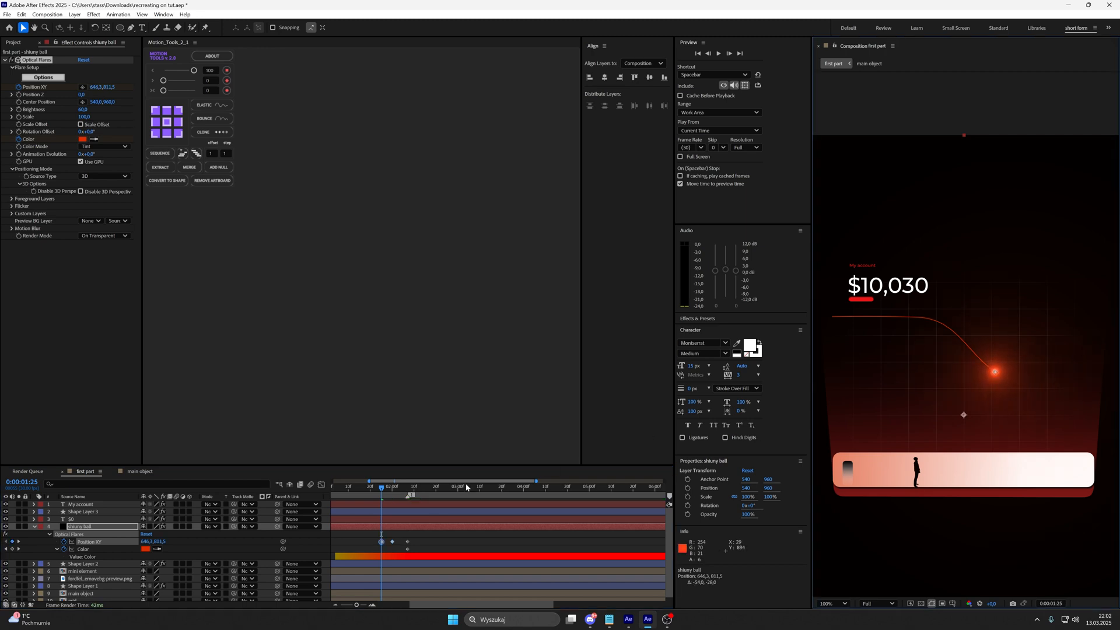
Keyframe the flare's position on the line's end at 0:00:01:20 and 0:00:01:16, reaching about 574, 748.
left_click_drag(383, 490, 443, 502)
left_click_drag(994, 372, 983, 362)
left_click_drag(443, 490, 435, 490)
left_click_drag(982, 364, 974, 356)
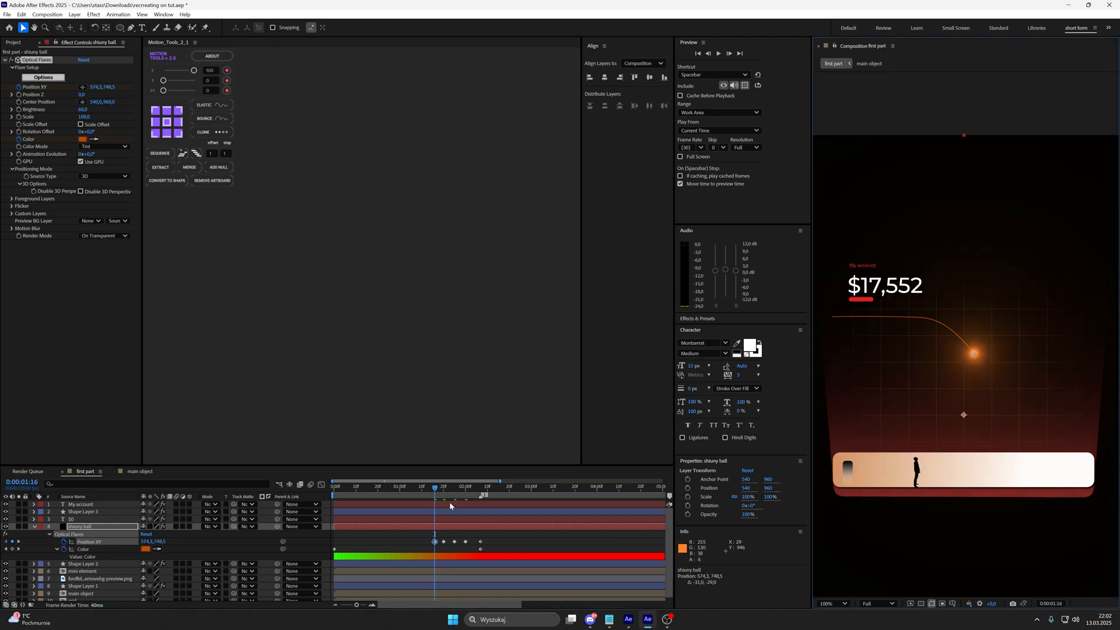
Keyframe the flare along the line's upper bend at 0:00:01:12, 0:00:01:08 and about 0:00:01:05, matching the line's end each time.
left_click_drag(435, 490, 426, 491)
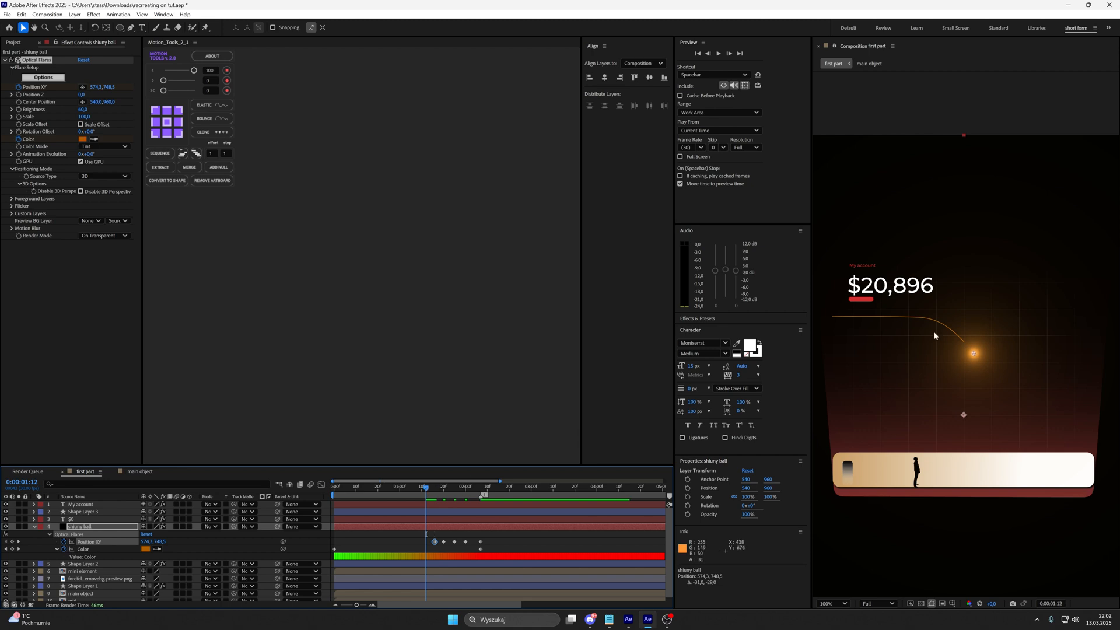
left_click_drag(973, 354, 964, 342)
left_click_drag(426, 490, 417, 490)
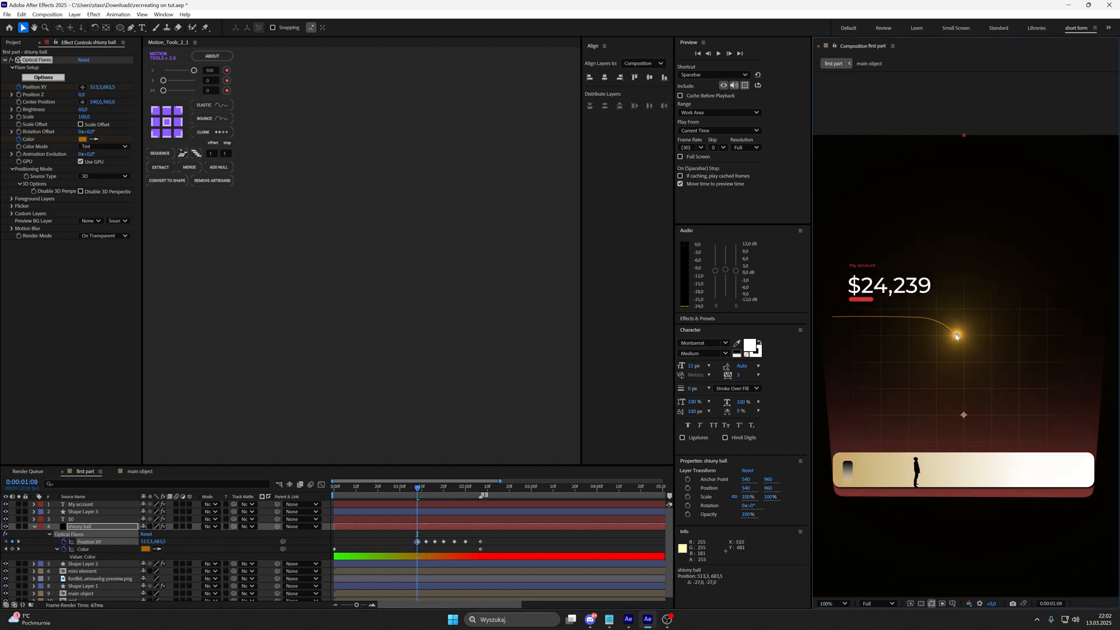
left_click_drag(968, 348, 959, 339)
left_click_drag(417, 490, 410, 490)
left_click_drag(954, 335, 948, 330)
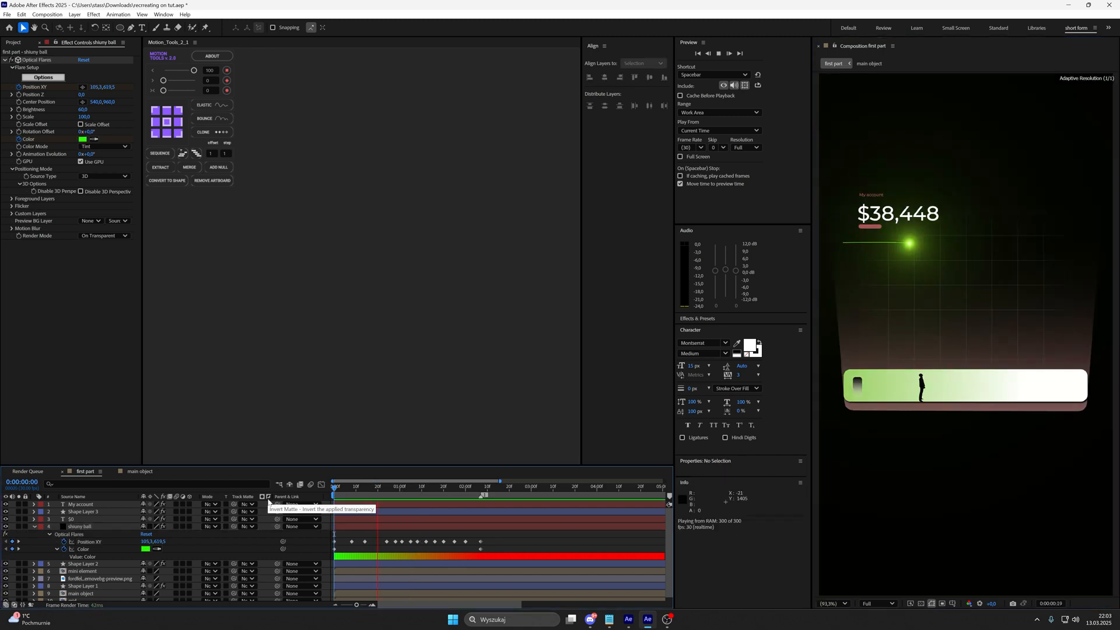
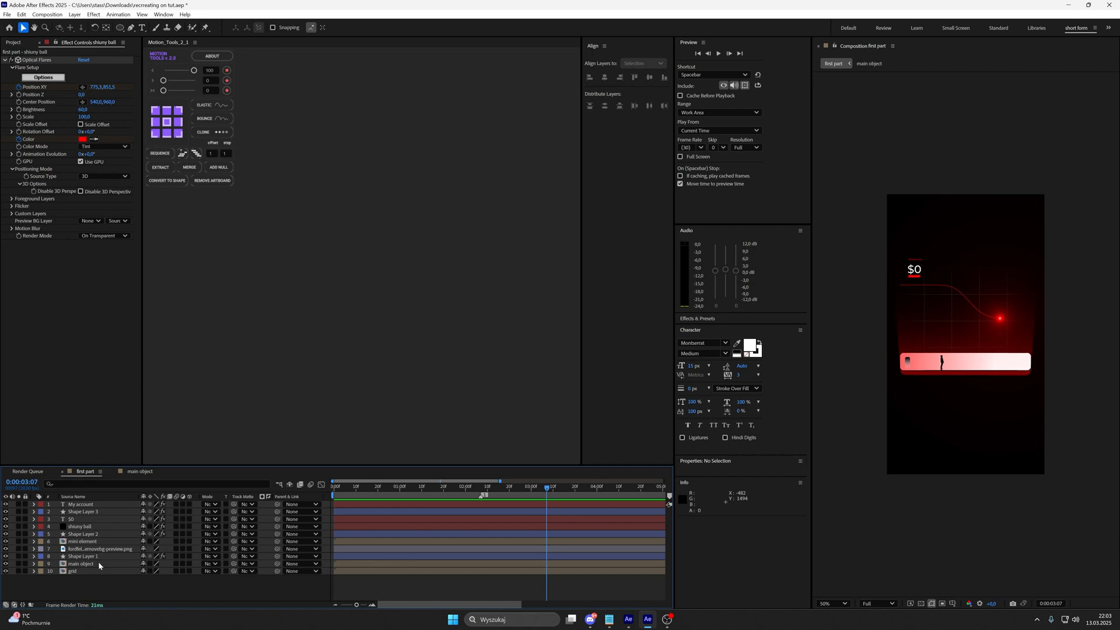
Make all ten layers 3D and add a two-node camera with the 50mm preset.
left_click_drag(191, 505, 191, 573)
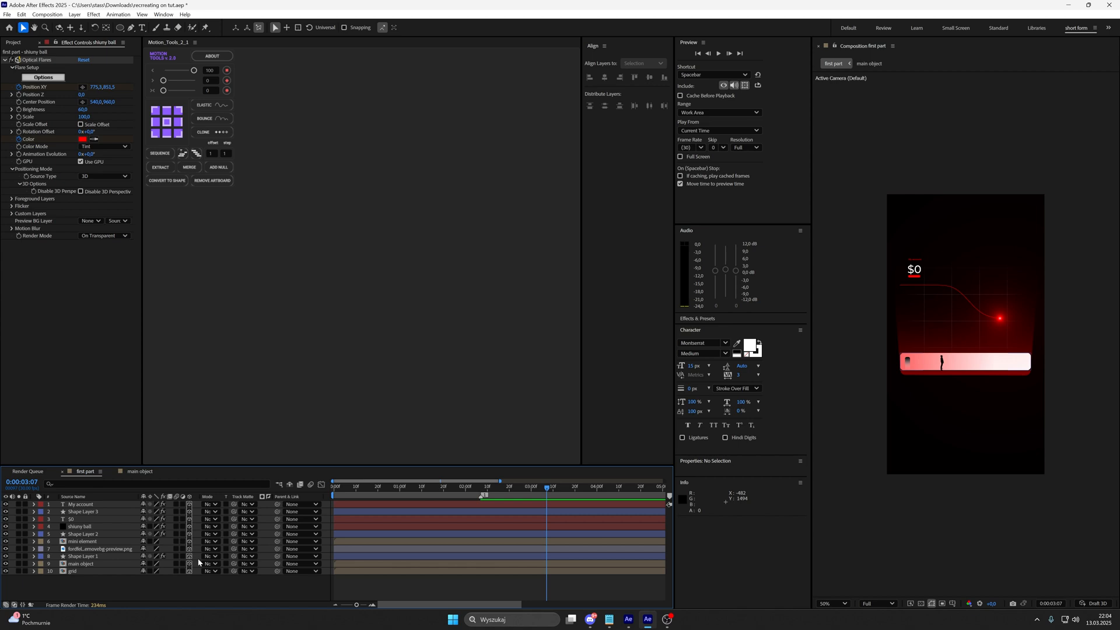
right_click(204, 589)
mouse_move(234, 479)
left_click(335, 523)
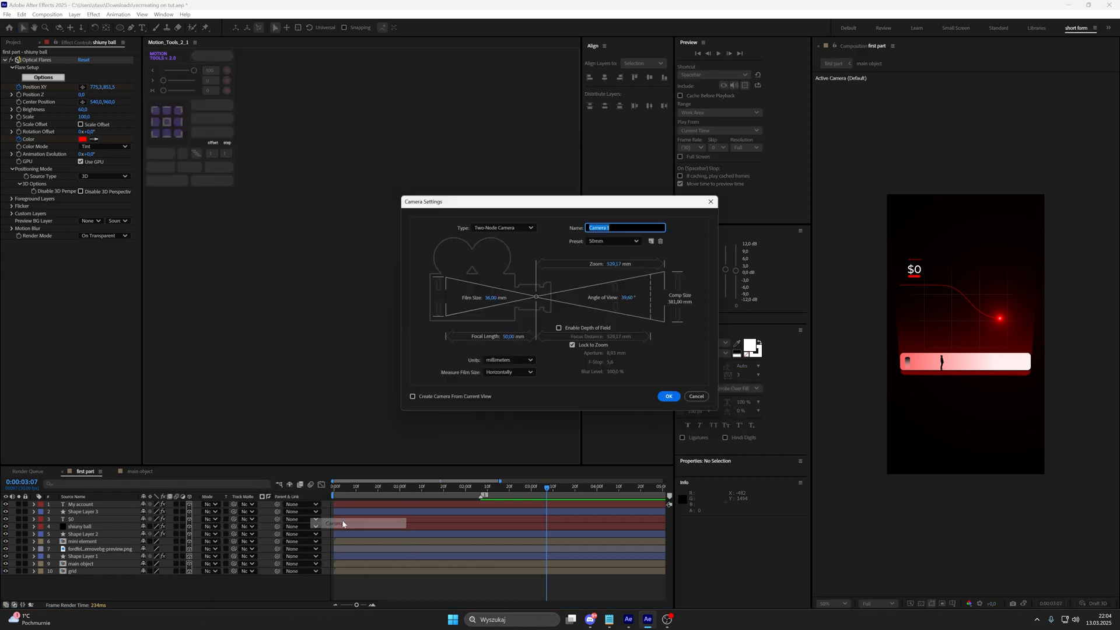
left_click(668, 396)
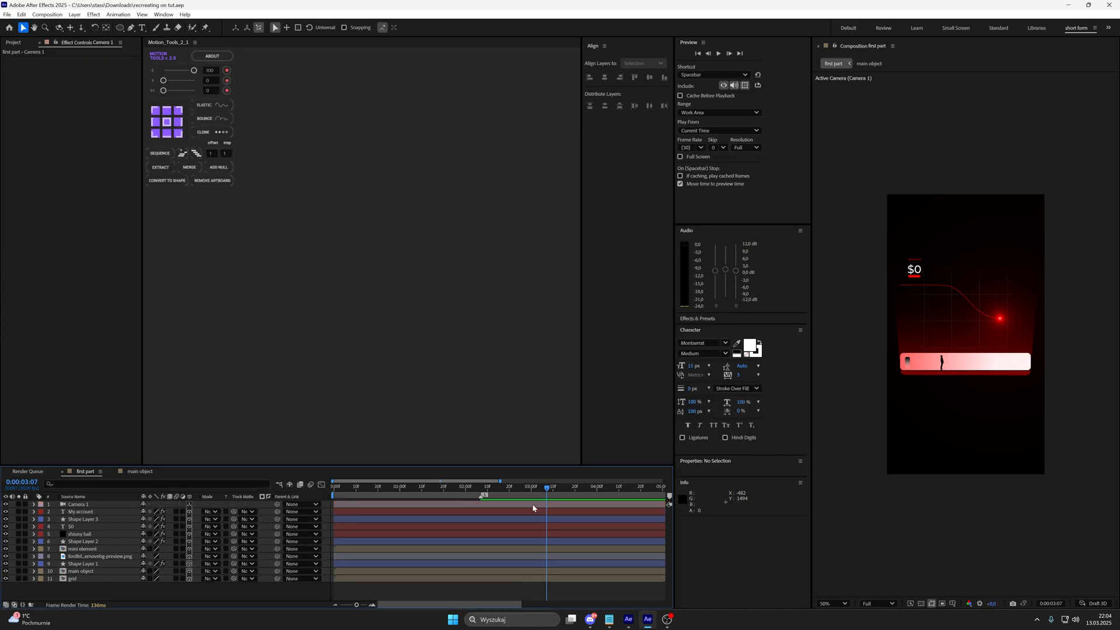
Add a null object as the parent of Camera 1 and select the null.
left_click(532, 505)
left_click(230, 168)
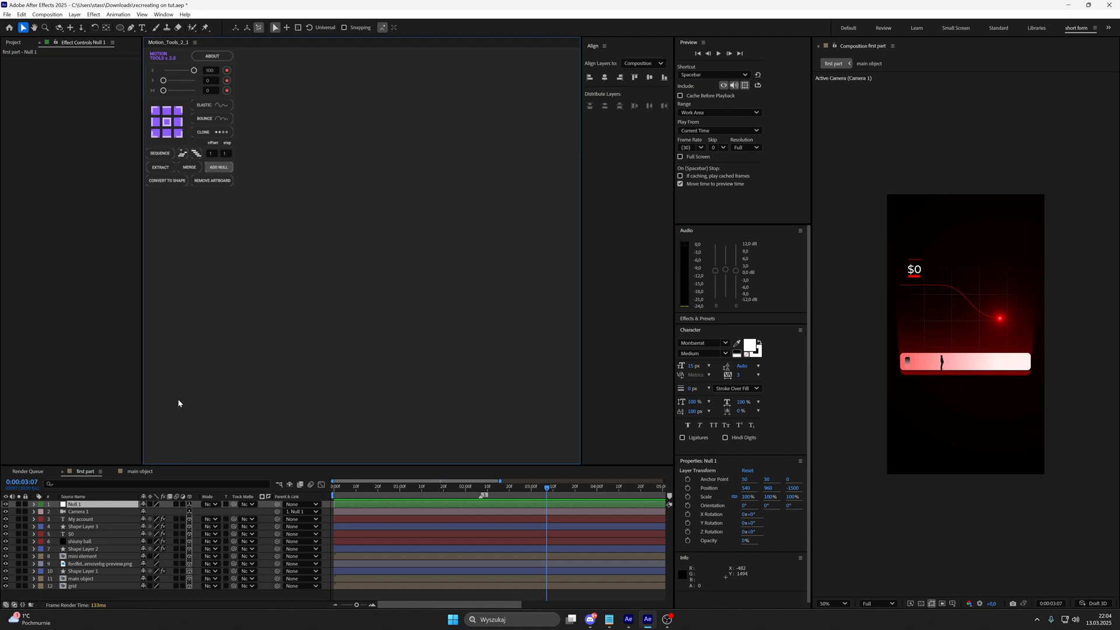
left_click(343, 503)
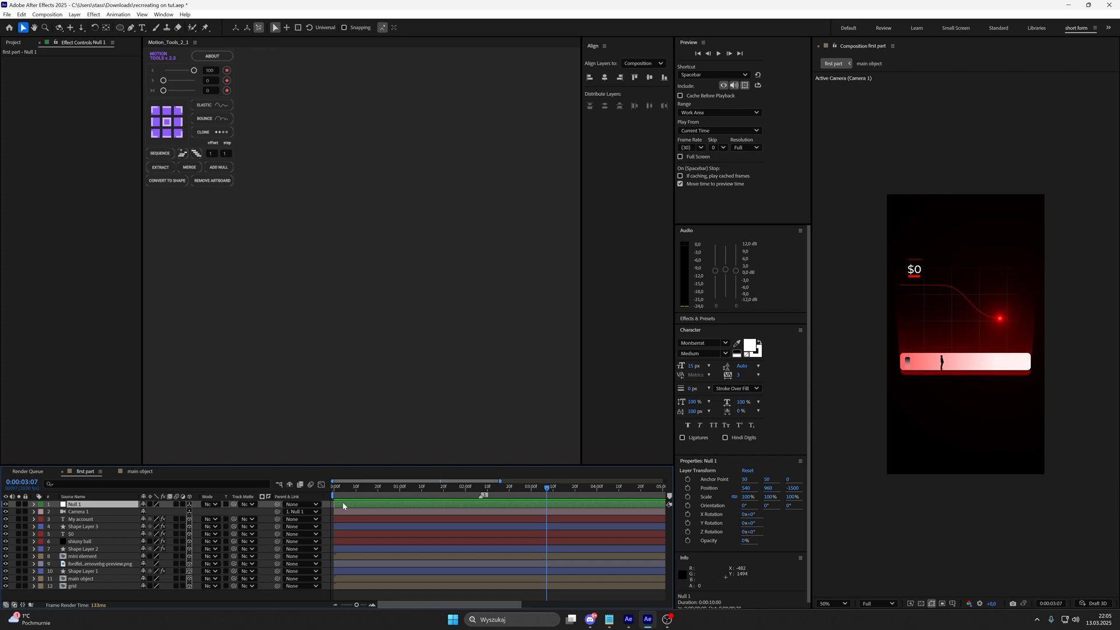
Replace the default expression on Null 1's Position with wiggle(1,10).
left_click(33, 505)
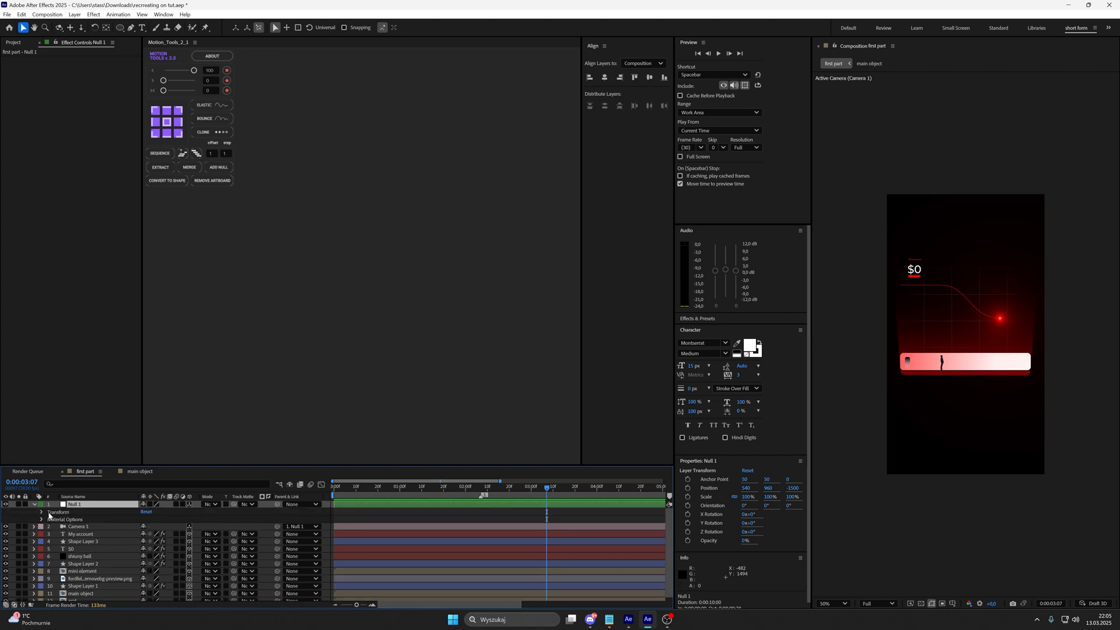
left_click(42, 511)
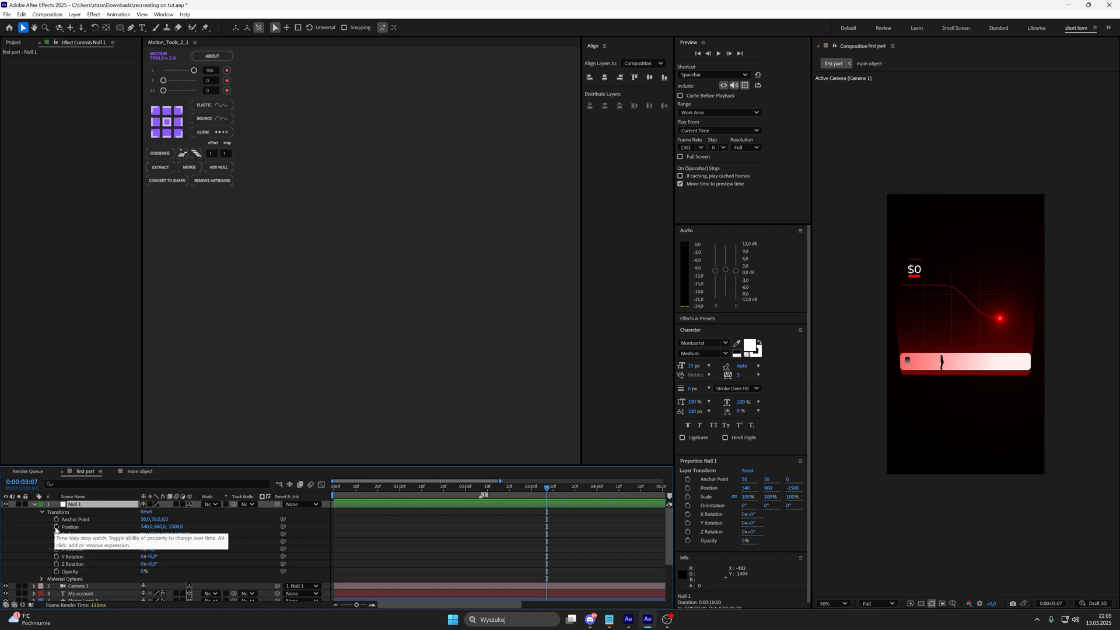
left_click(57, 527, "alt")
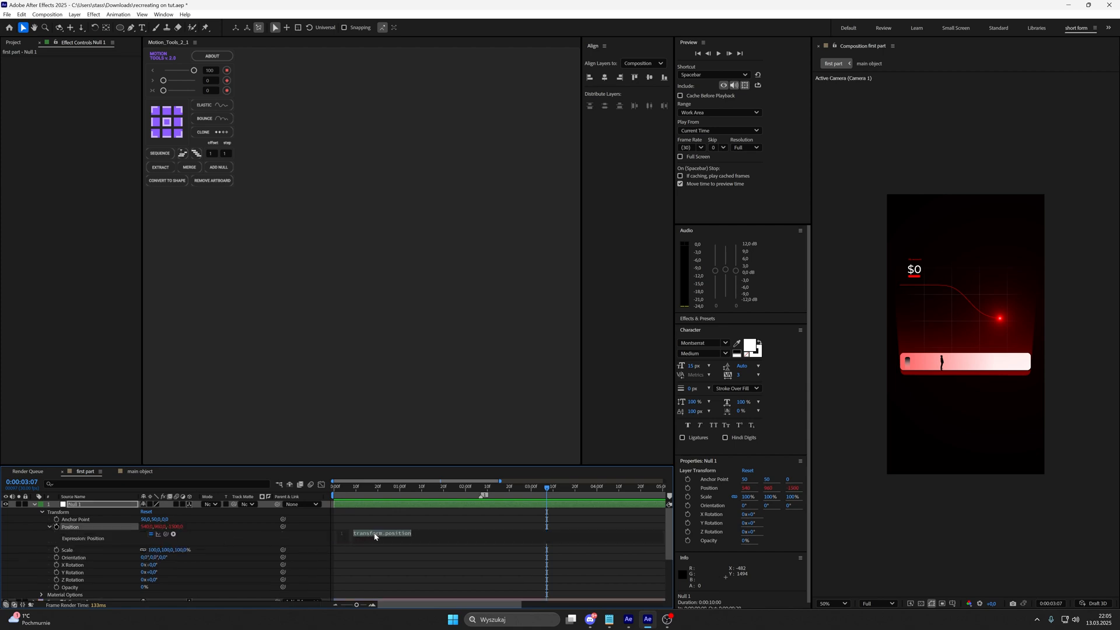
key("BackSpace")
type("wi")
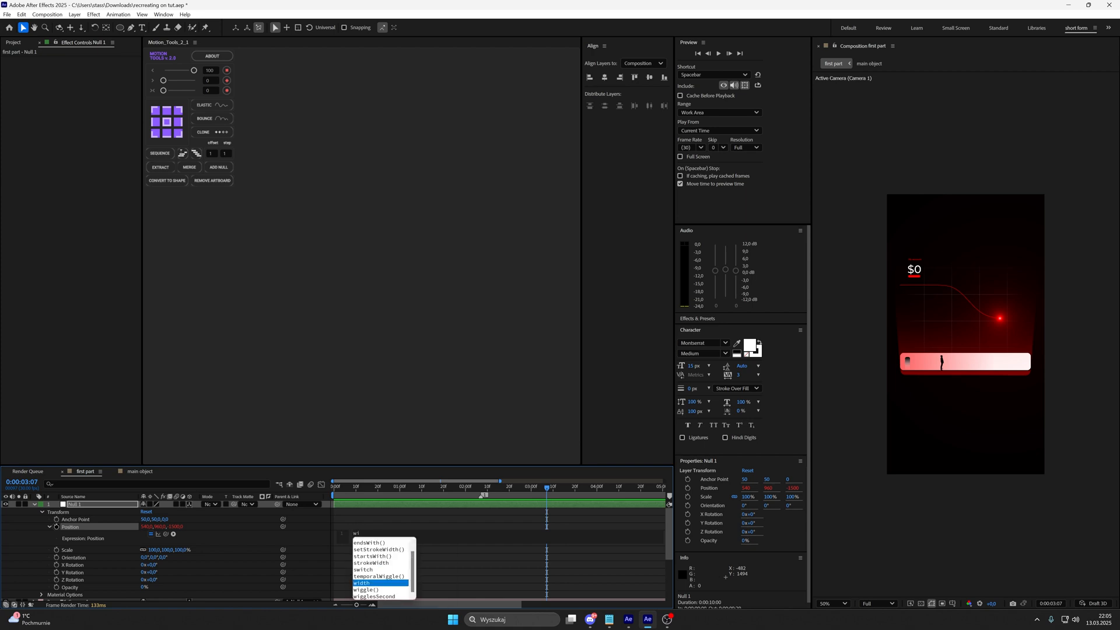
double_click(374, 590)
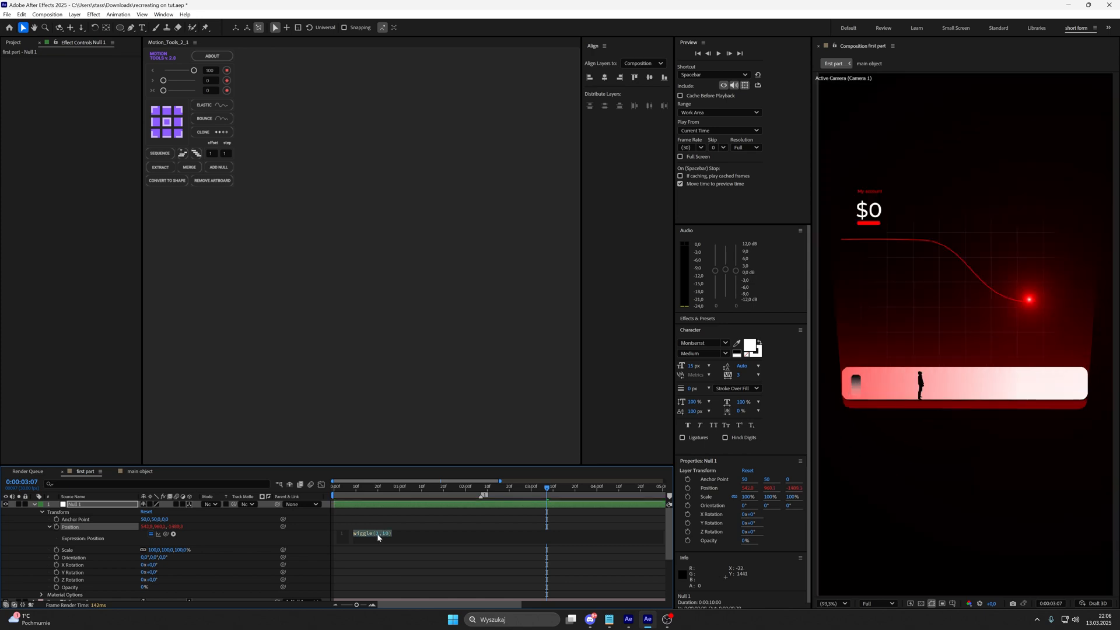
Commit the wiggle(1,10) expression on Null 1's Position and play back the composition to check the camera shake.
left_click(378, 534)
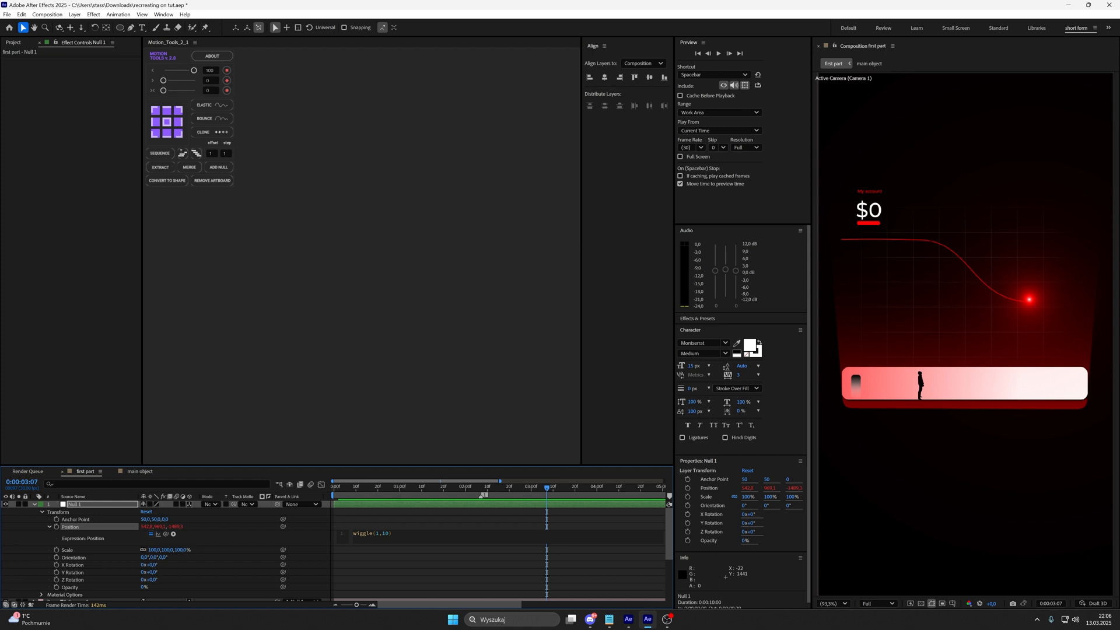
left_click(408, 524)
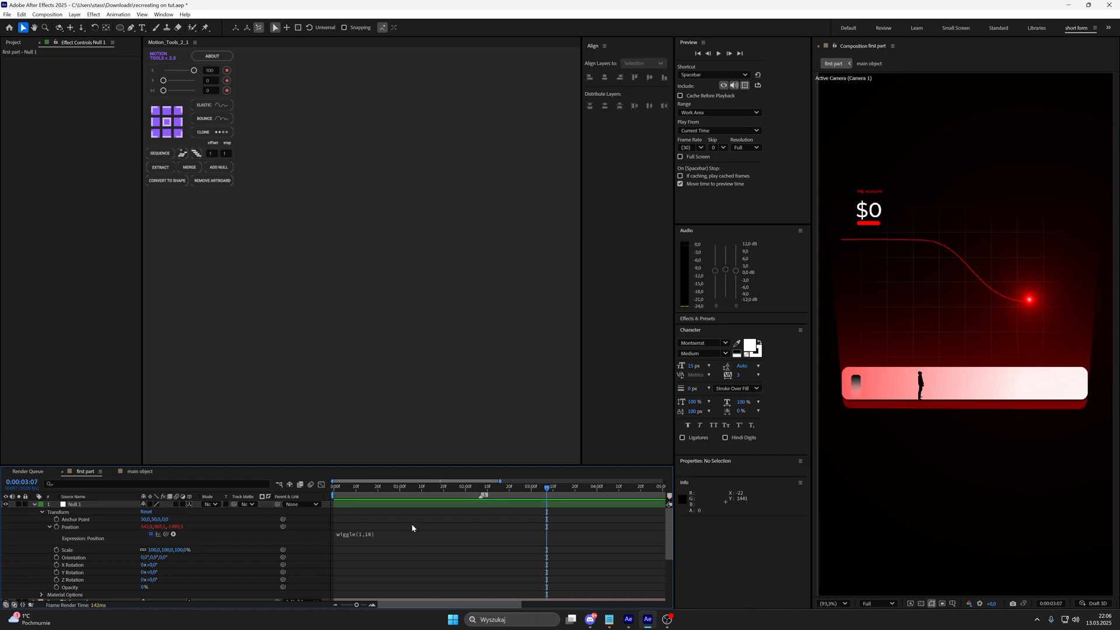
key("space")
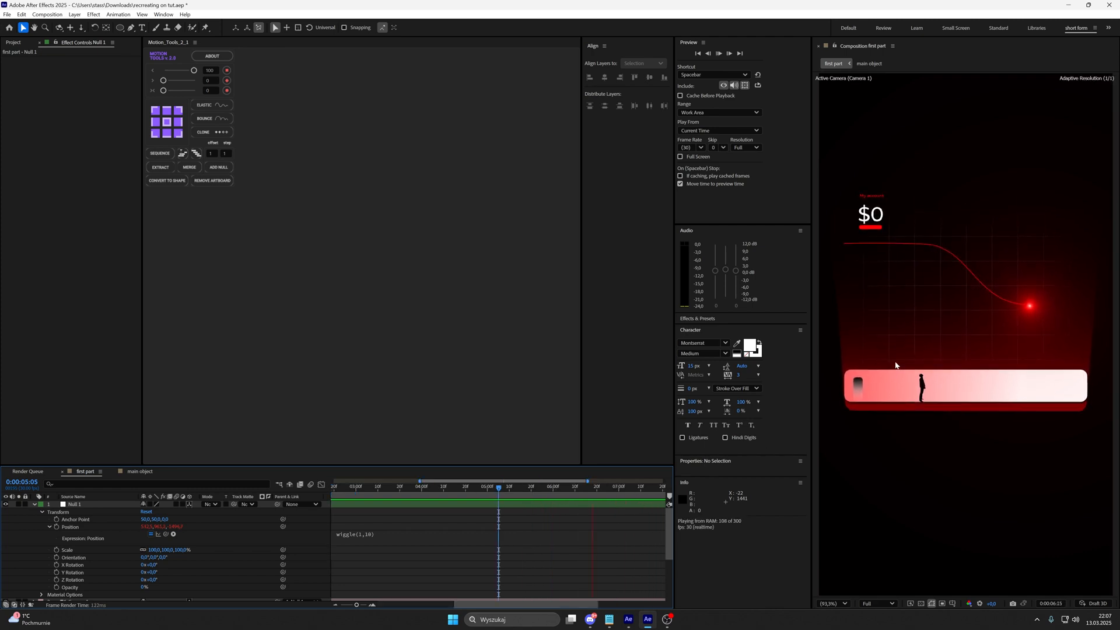
left_click_drag(356, 604, 340, 605)
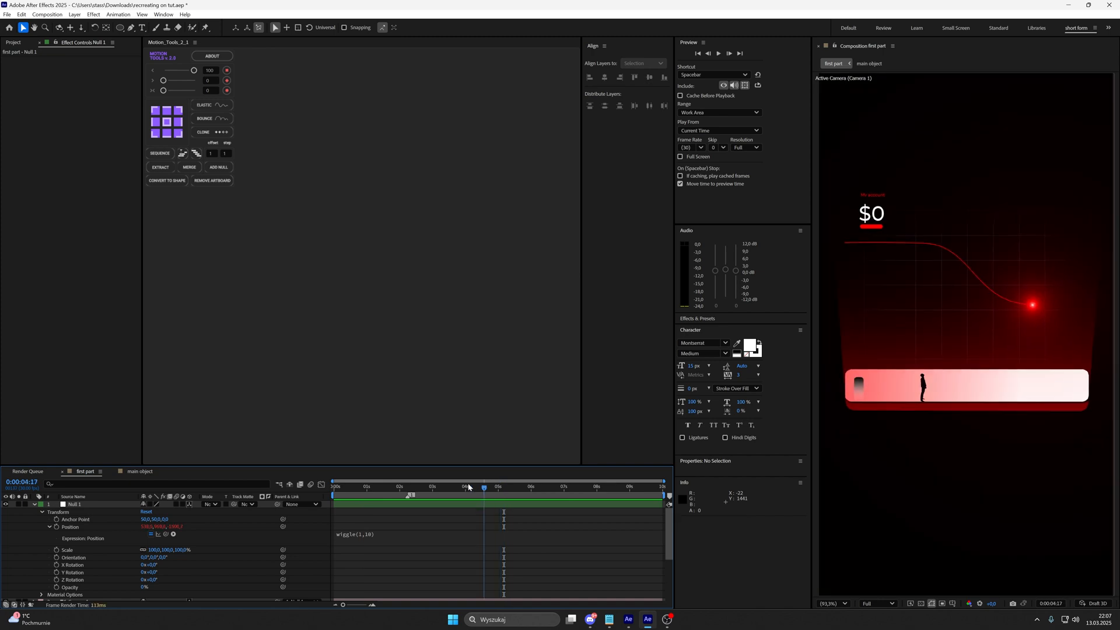
key("space")
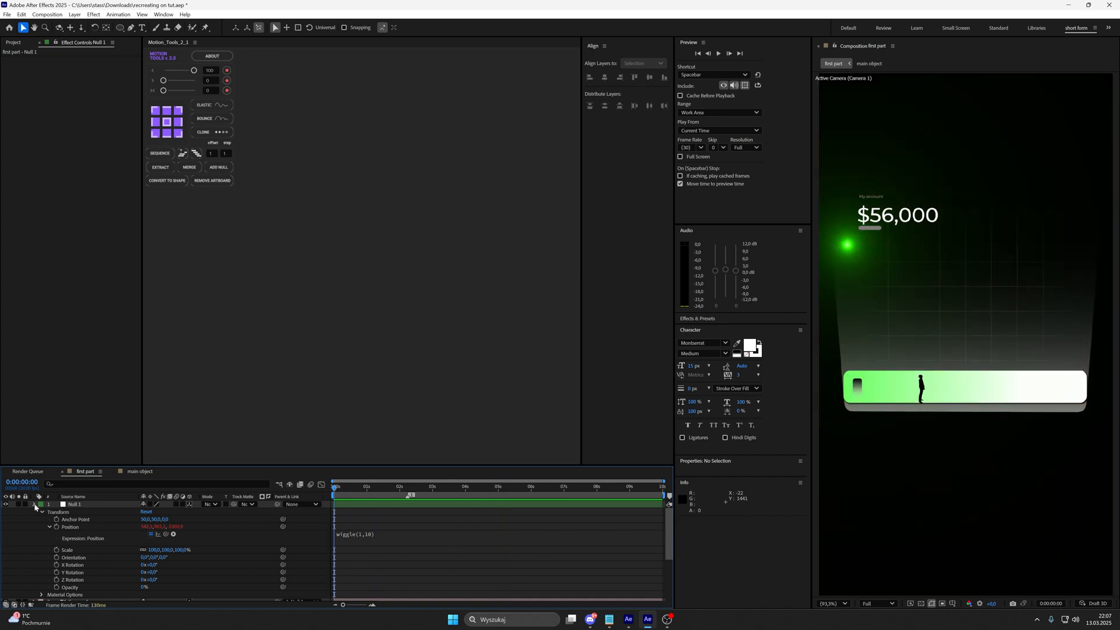
Collapse Null 1's properties and scrub through the animation to 0:00:02:12.
left_click(34, 505)
left_click_drag(380, 488, 413, 489)
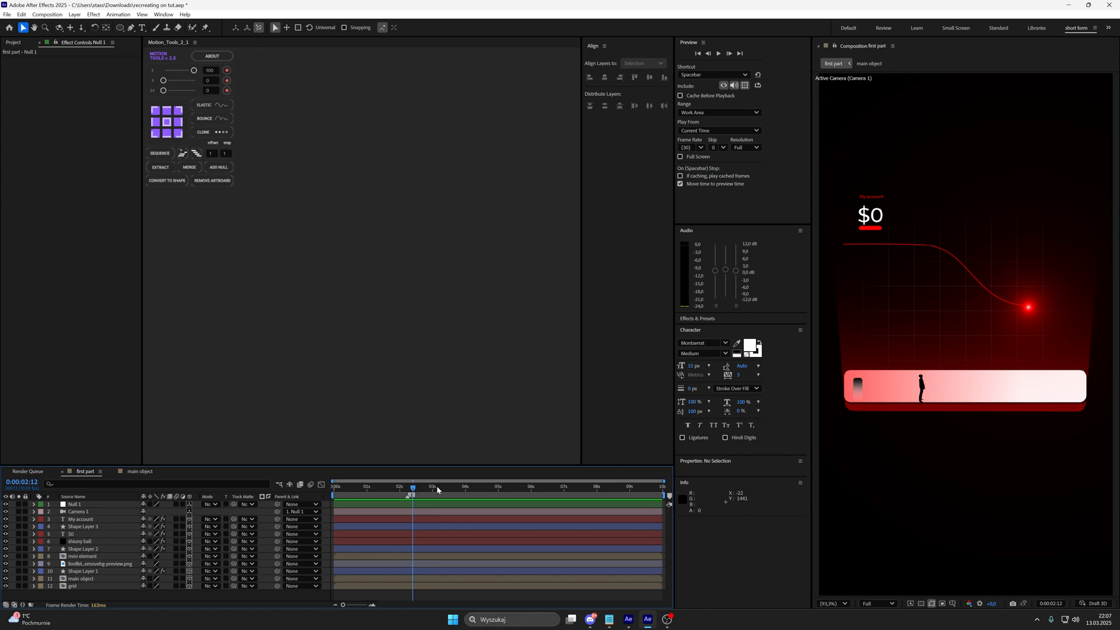
Add a parent null to Null 1 with the playhead at the start of the composition.
key("Home")
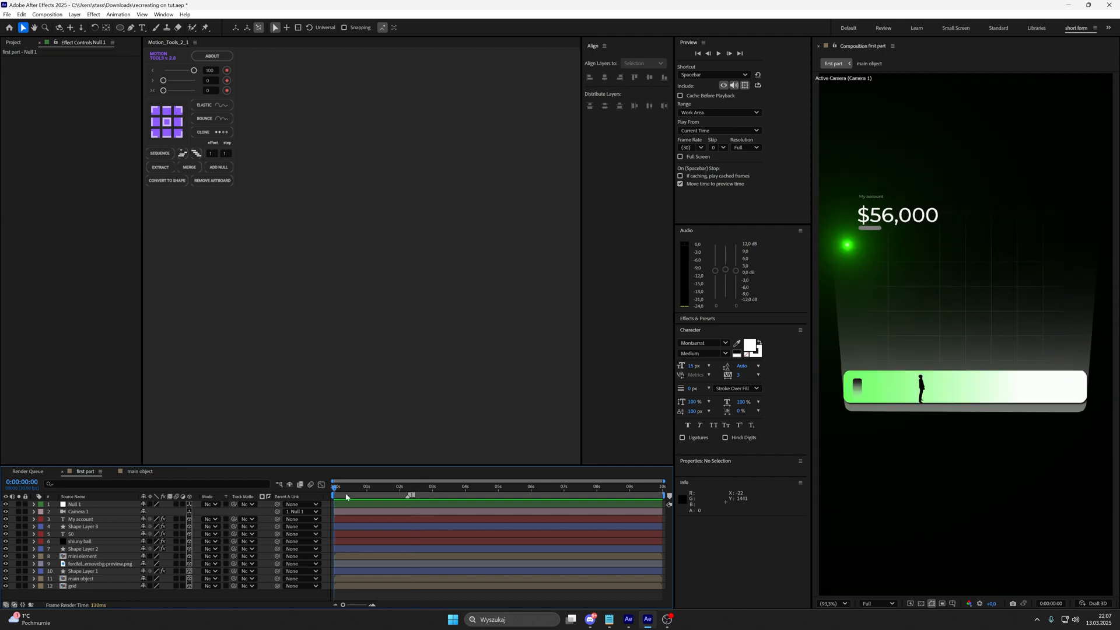
left_click(354, 504)
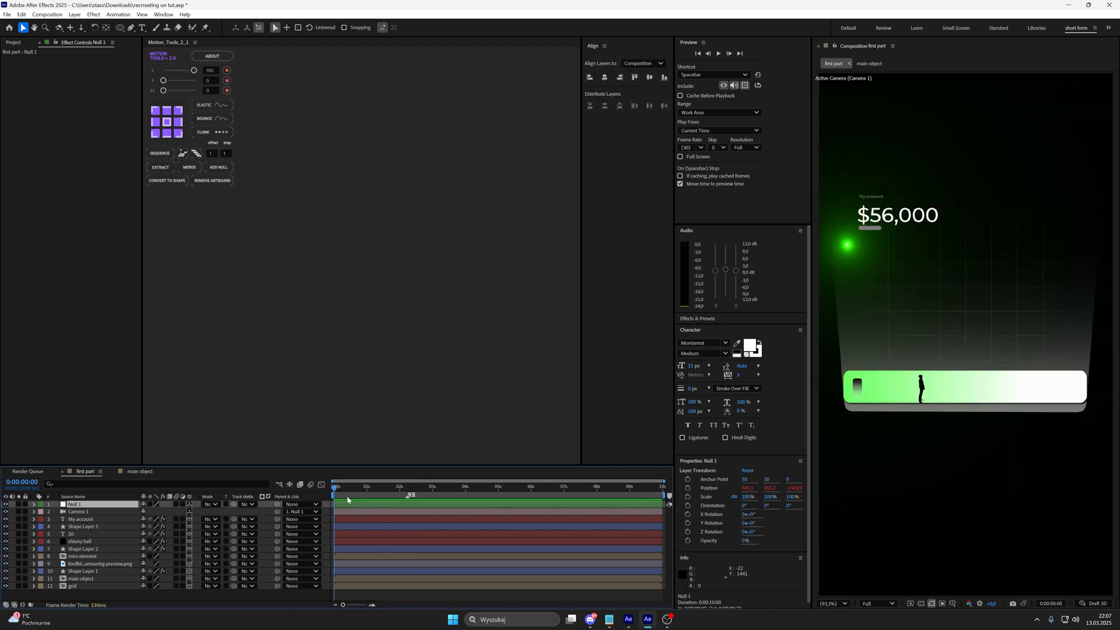
left_click(219, 167)
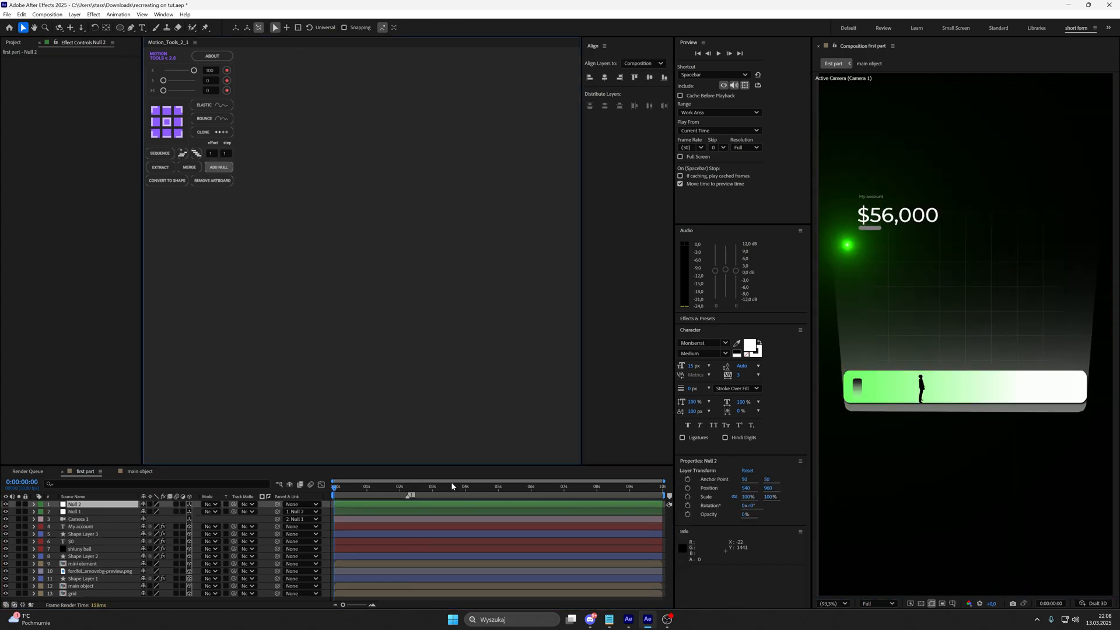
Keyframe Null 2's position at the composition start and at 0:00:02:14, setting its Z to -1376 at the start.
key("p")
left_click(56, 512)
left_click_drag(357, 489, 333, 490)
left_click(12, 511)
left_click(334, 511)
left_click_drag(177, 511, 276, 503)
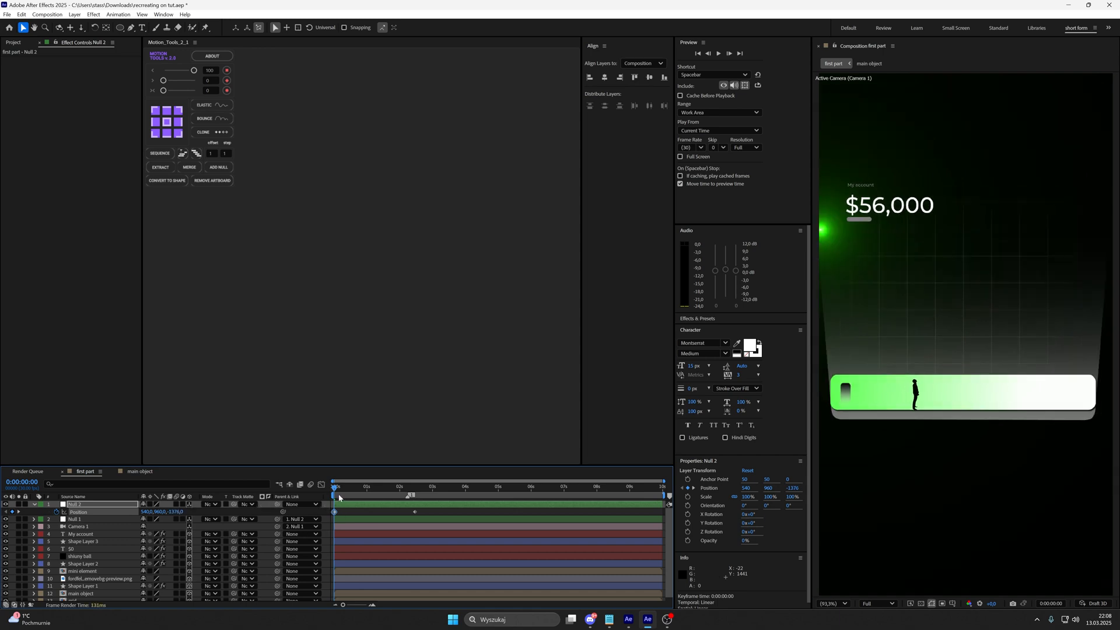
left_click_drag(344, 487, 414, 492)
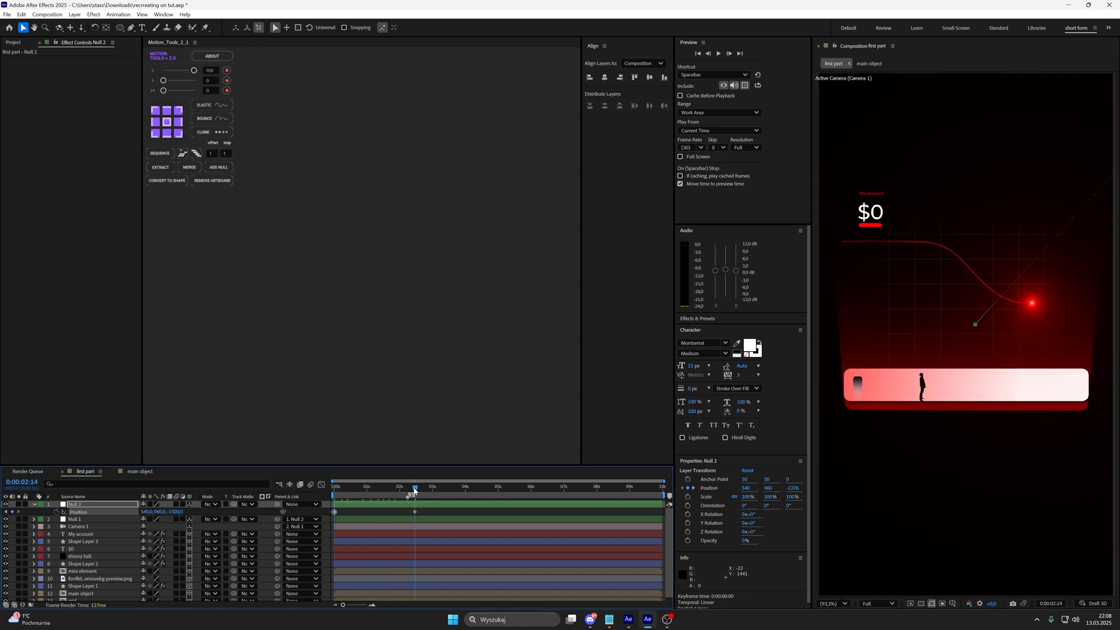
Shape Null 2's position speed graph so the move starts fast and slows into the second keyframe, and preview the result.
left_click(321, 485)
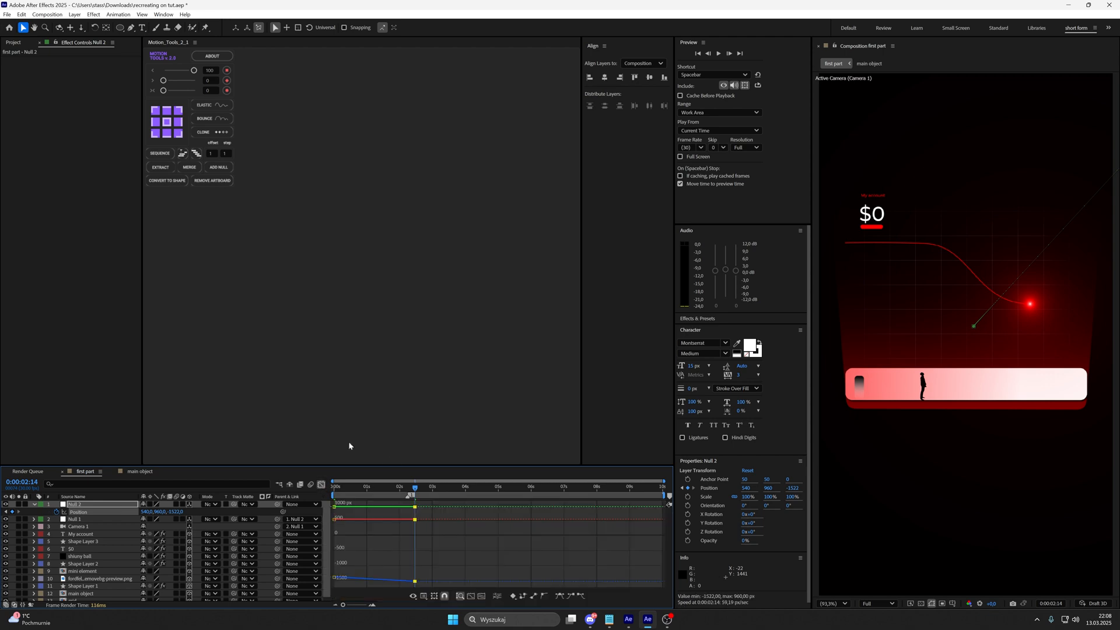
left_click(426, 599)
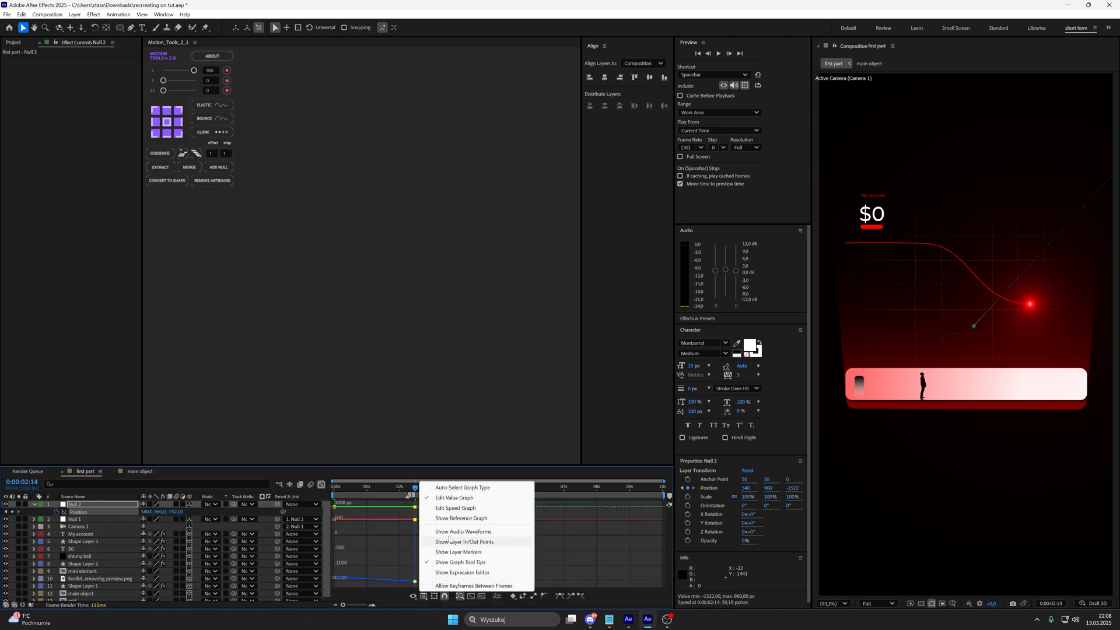
left_click(460, 506)
left_click_drag(407, 506, 336, 581)
left_click_drag(415, 488, 303, 490)
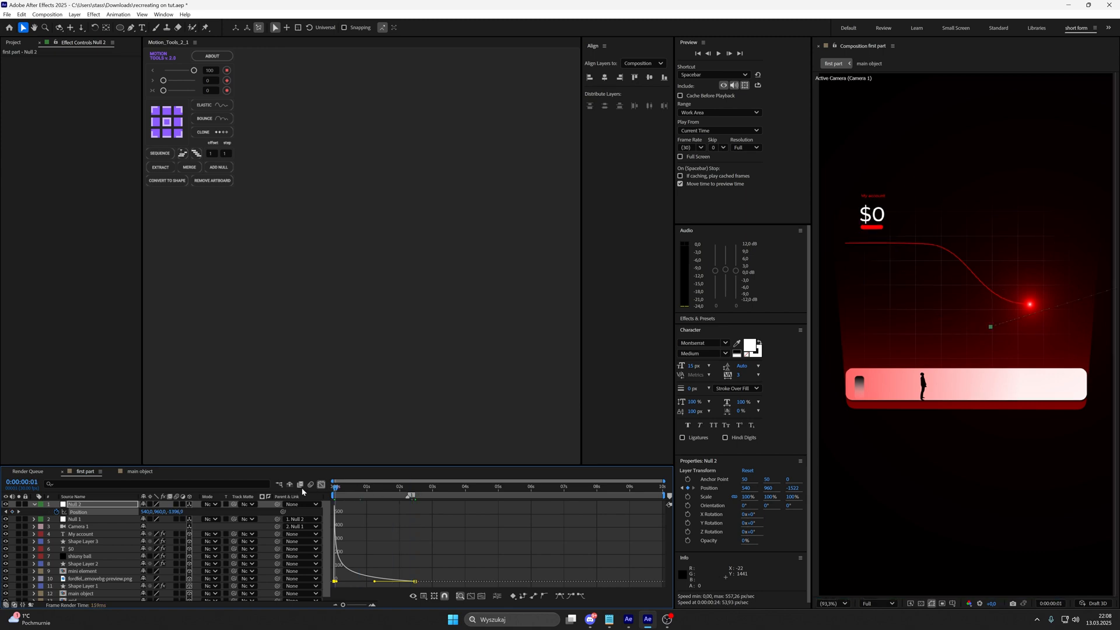
left_click(320, 484)
left_click(377, 512)
key("space")
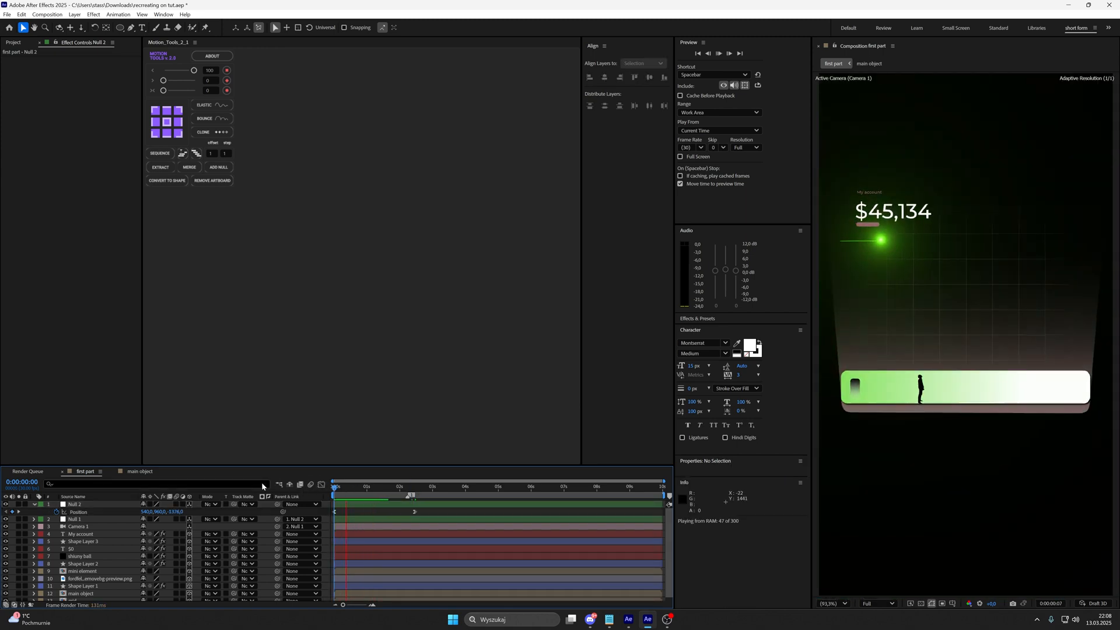
key("space")
left_click(34, 505)
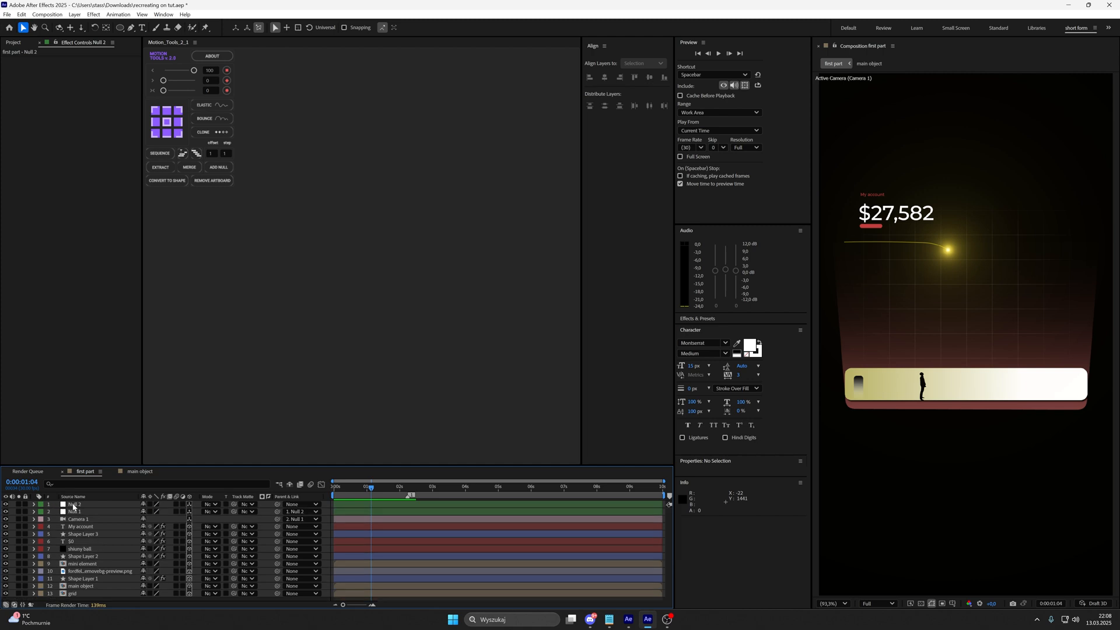
Add a parent null to Null 2 and keyframe the new null's position at 0:00:02:07 and 0:00:00:26.
left_click(74, 505)
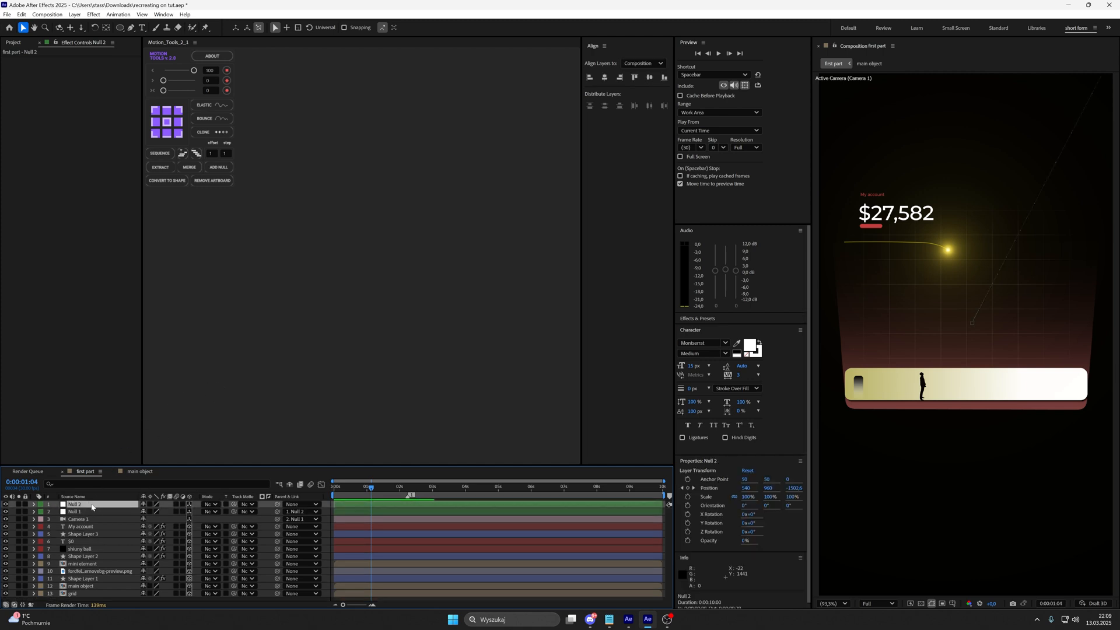
left_click(219, 167)
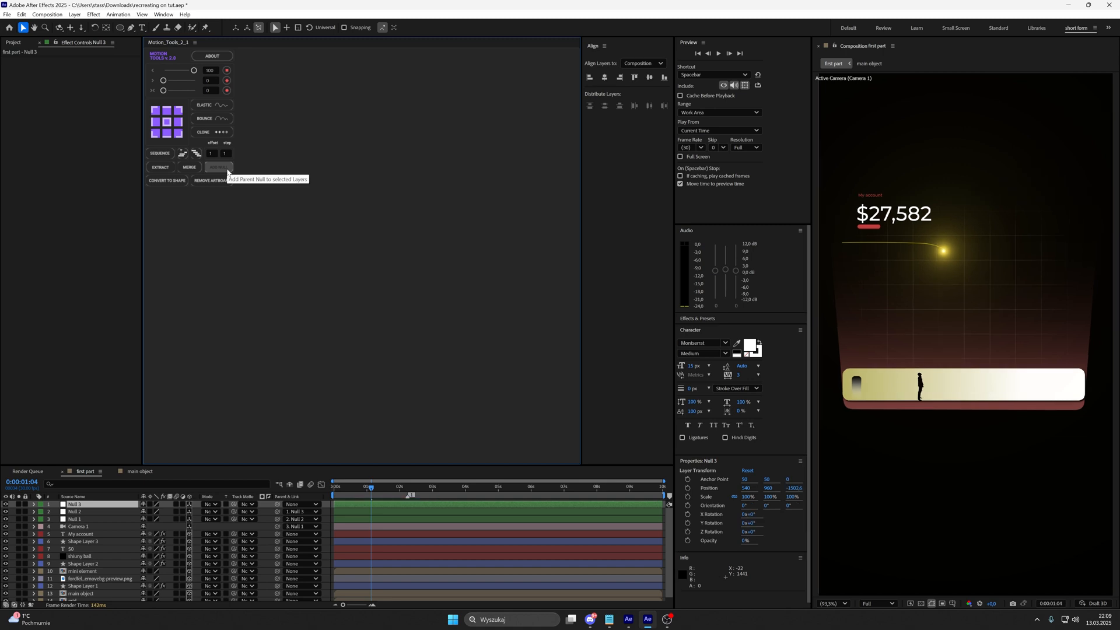
left_click(371, 492)
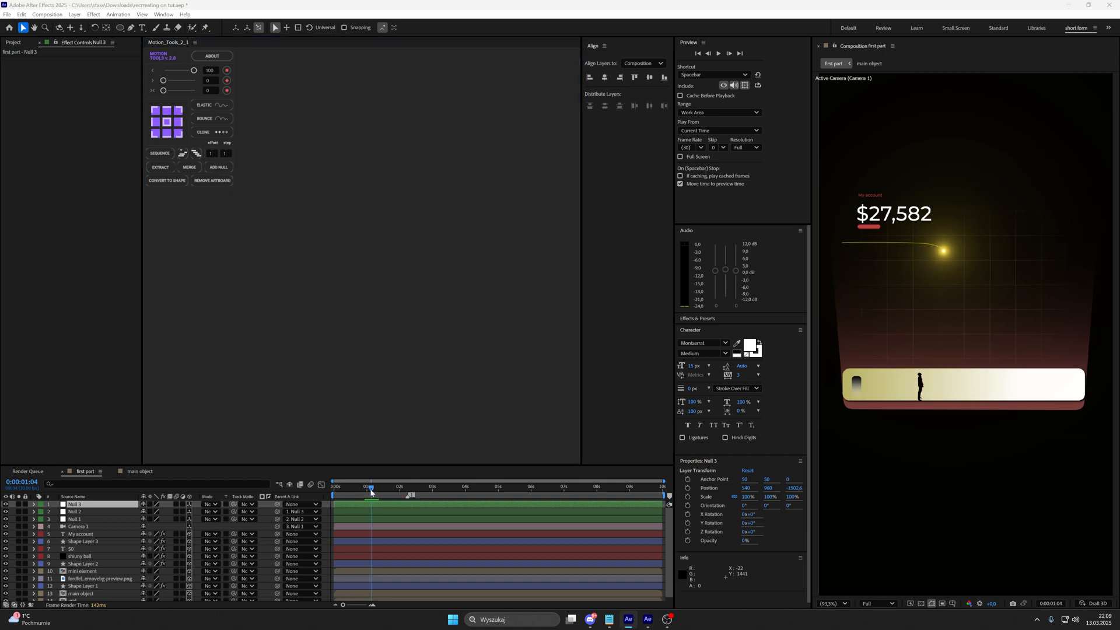
left_click_drag(370, 492, 410, 490)
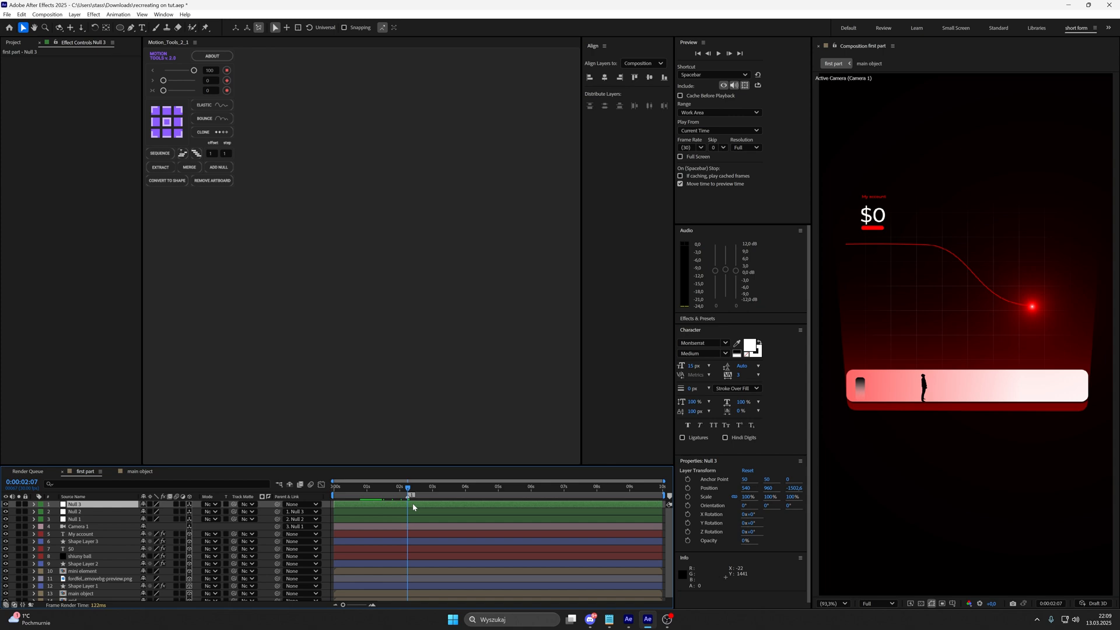
key("alt+shift+p")
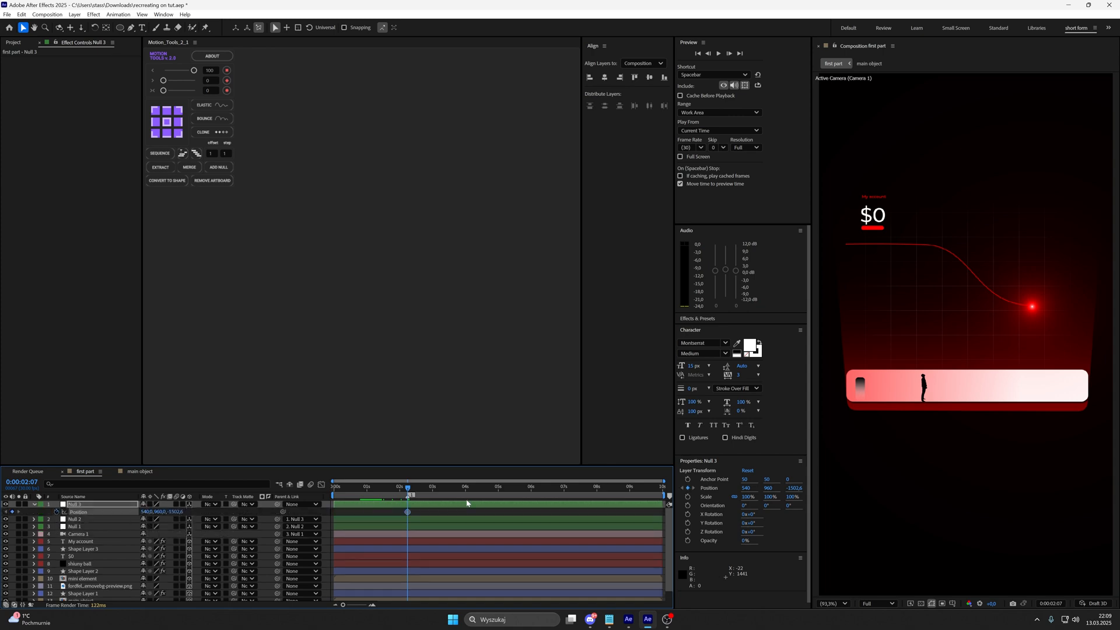
left_click_drag(408, 491, 363, 501)
left_click(364, 511)
left_click(11, 511)
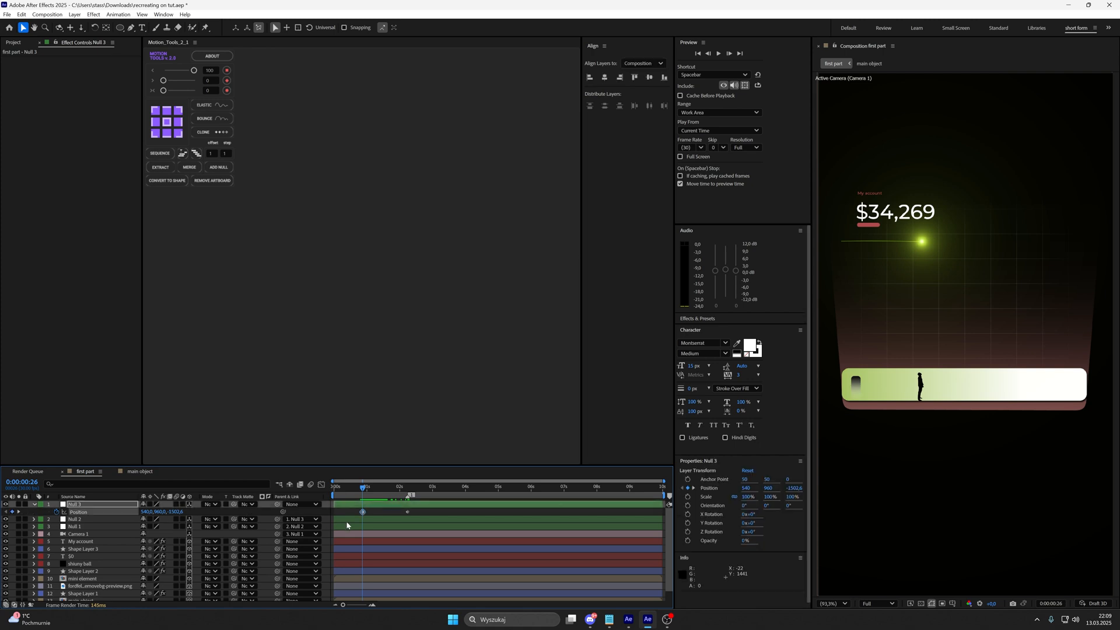
left_click(376, 512)
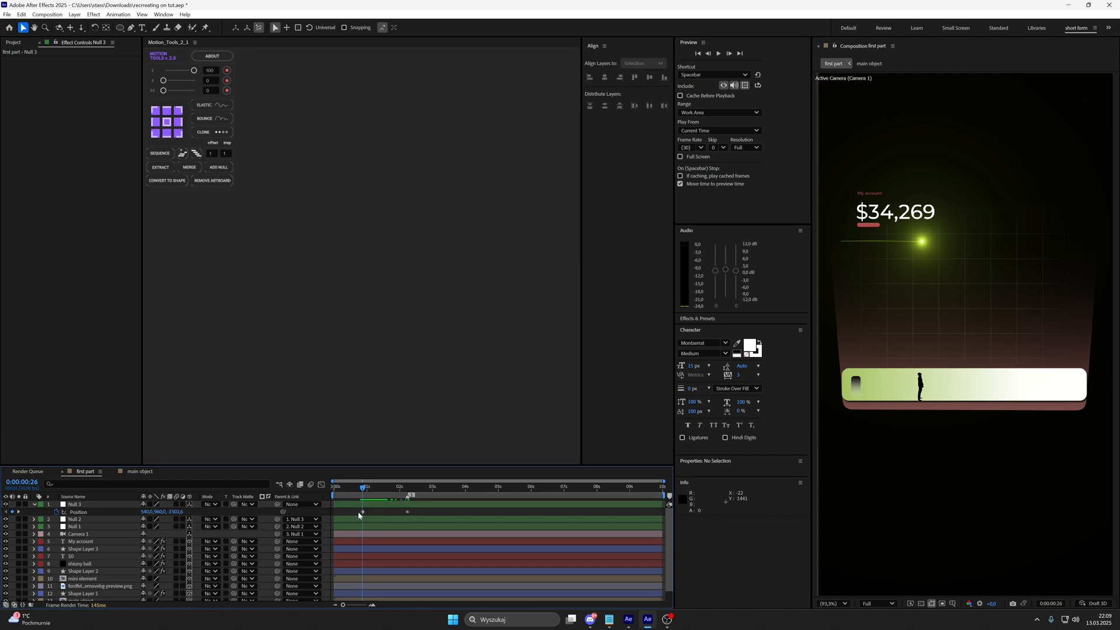
Set Null 3's Y position to 734 at the 0:00:02:07 keyframe and turn the shiny ball layer into a 2D layer.
left_click(18, 511)
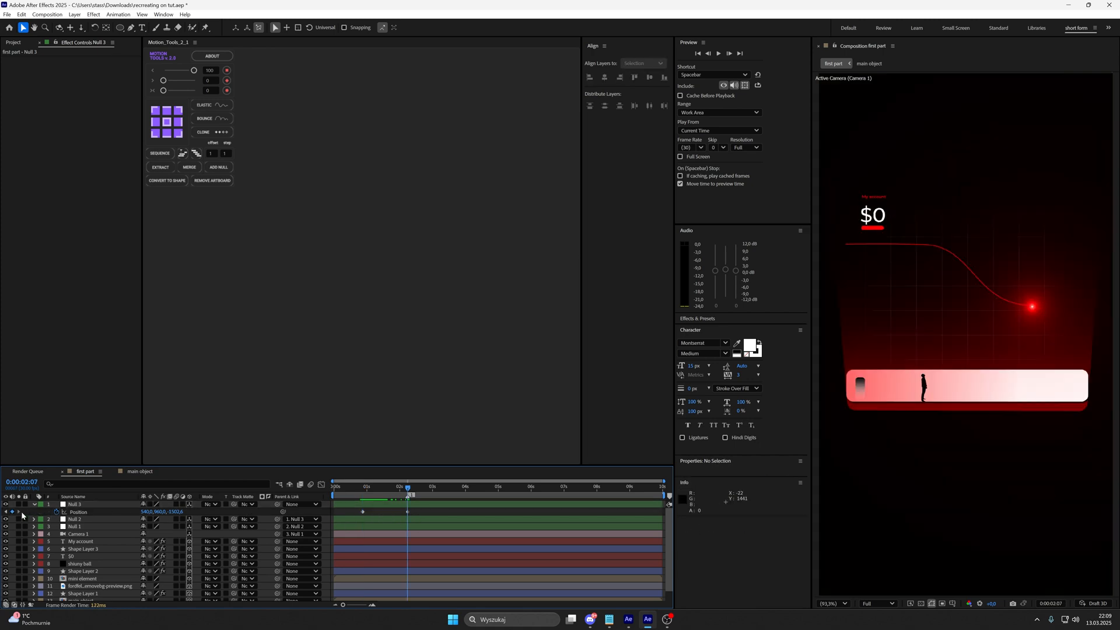
left_click(408, 512)
left_click_drag(159, 511, 120, 560)
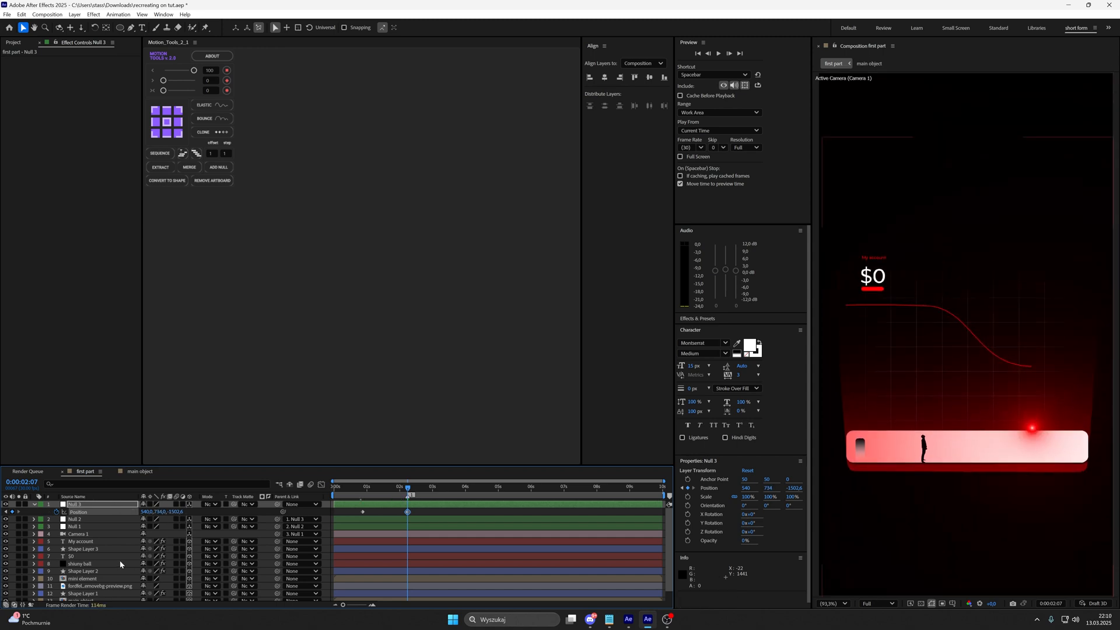
left_click(117, 561)
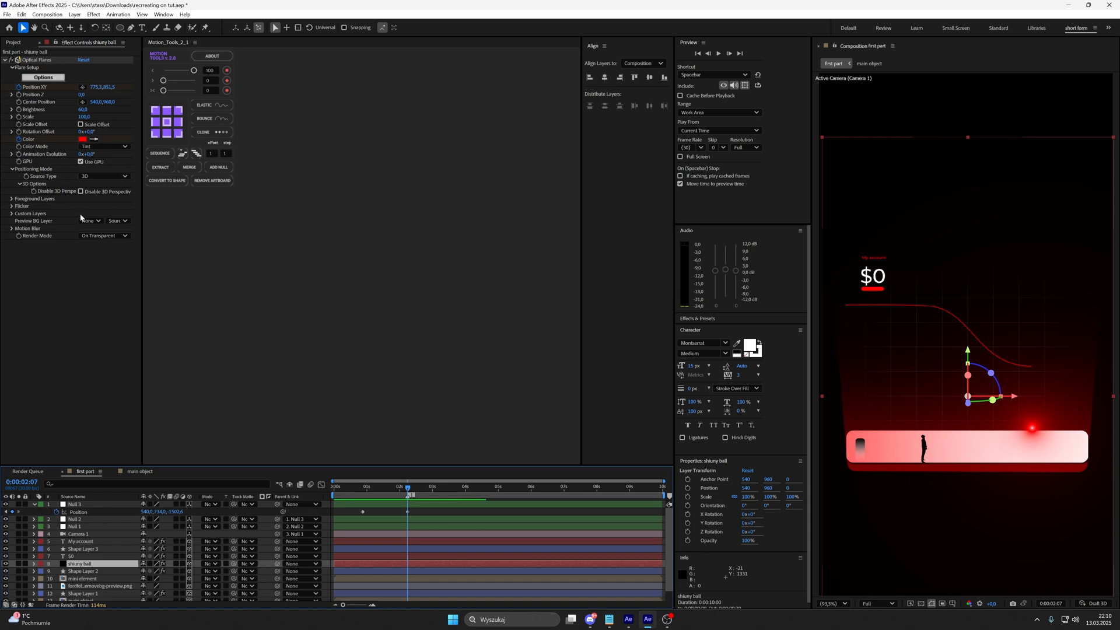
left_click(189, 566)
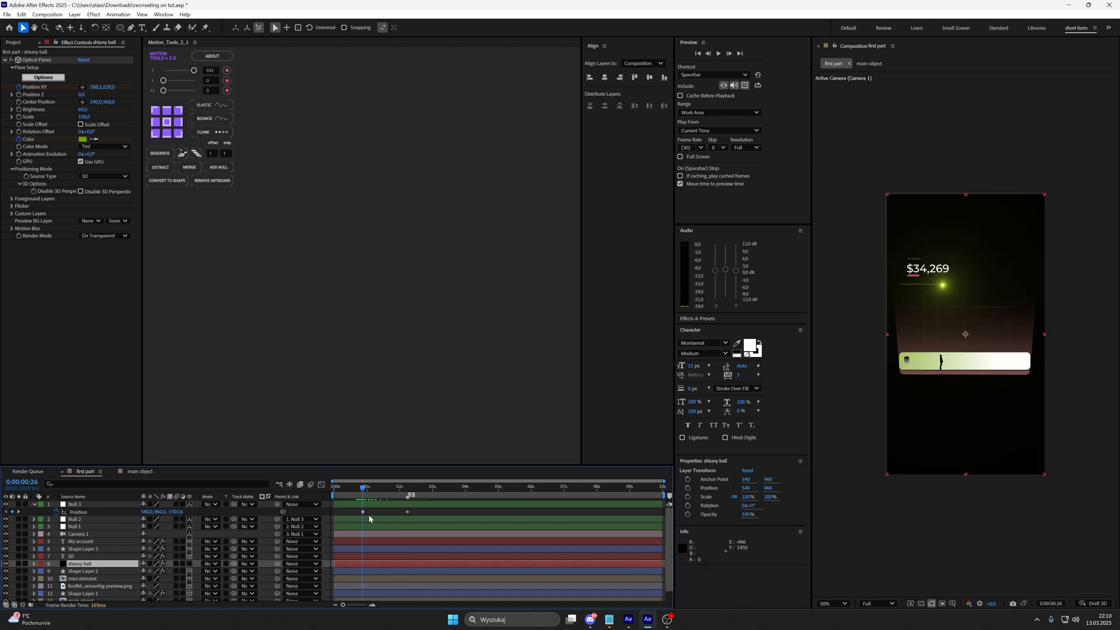
Set Null 3's Y position to 813 at 0:00:00:26 and 655 at 0:00:02:07, and ease the move in the speed graph.
left_click(362, 512)
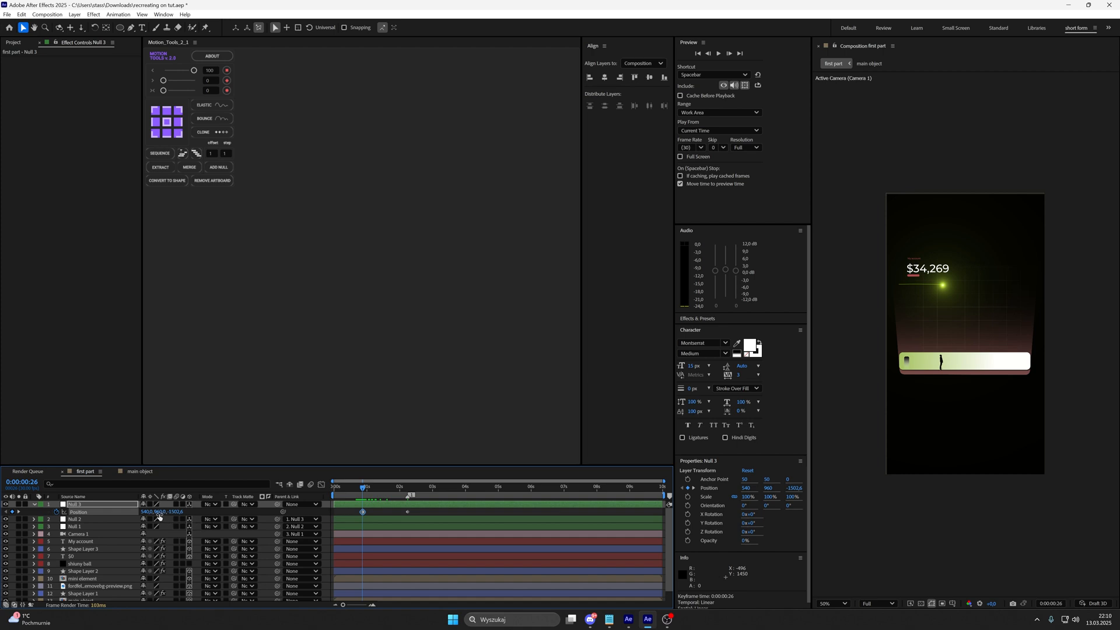
left_click_drag(160, 512, 102, 507)
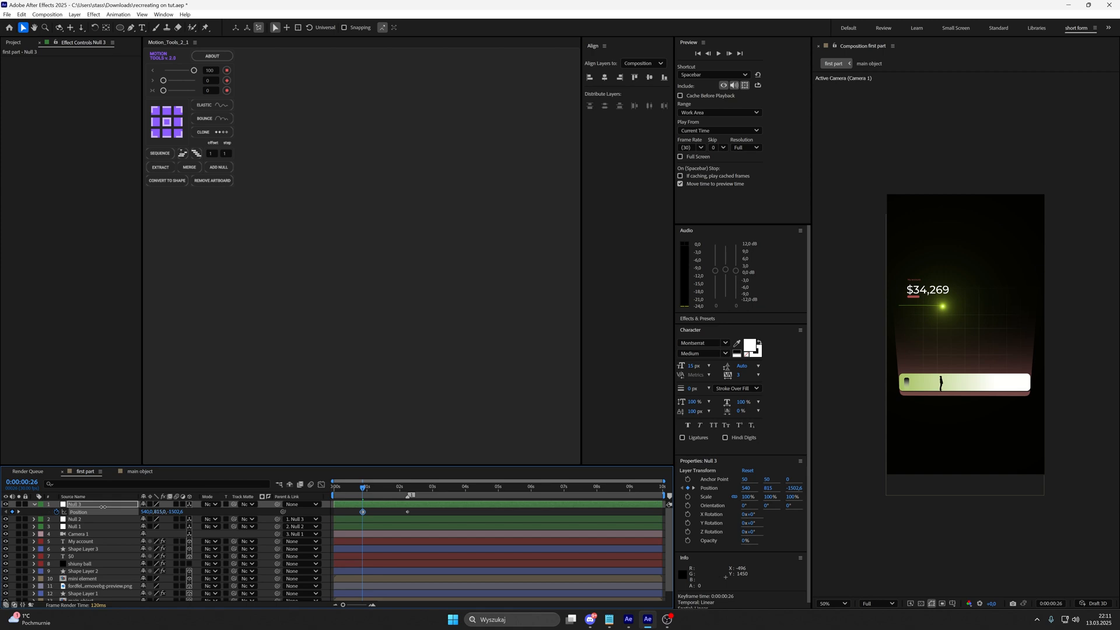
left_click_drag(363, 487, 408, 493)
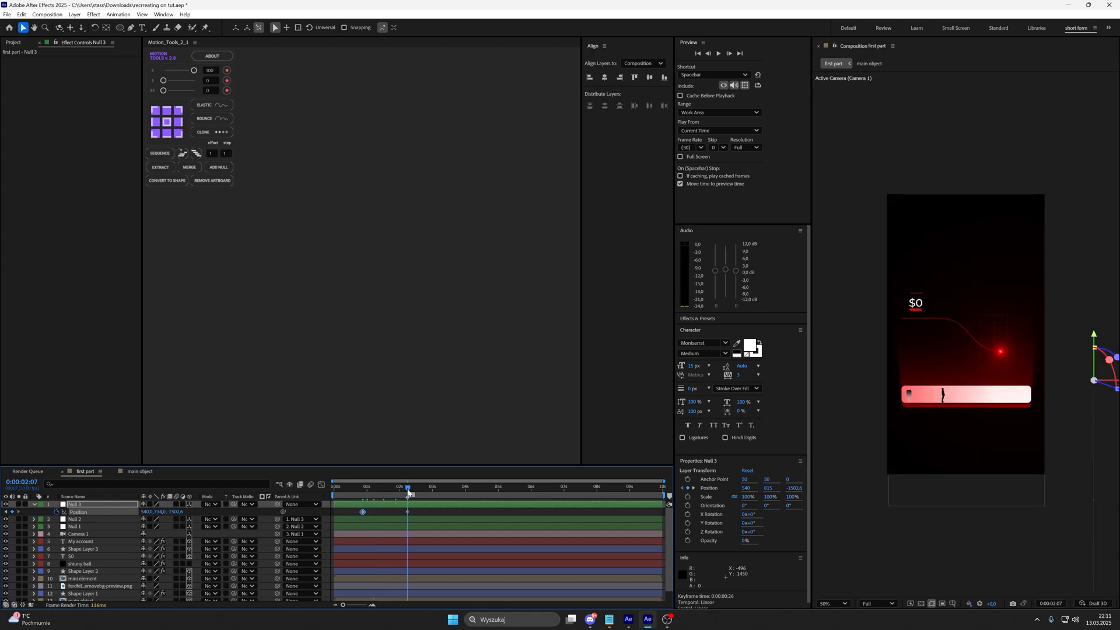
left_click(407, 512)
left_click_drag(162, 511, 116, 511)
key("shift+F3")
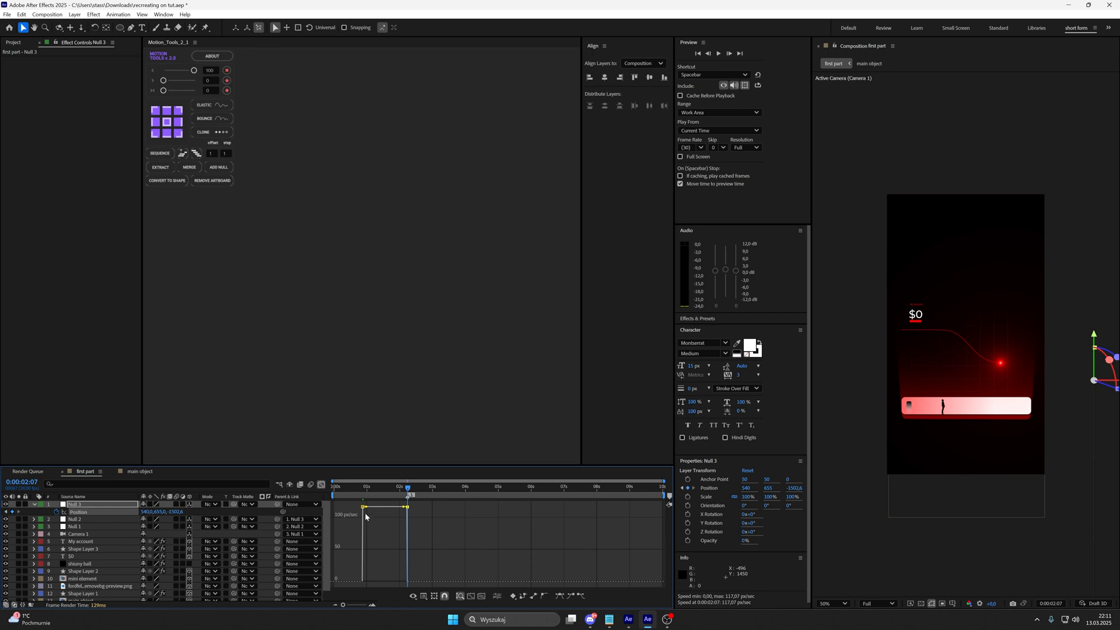
left_click_drag(367, 509, 385, 581)
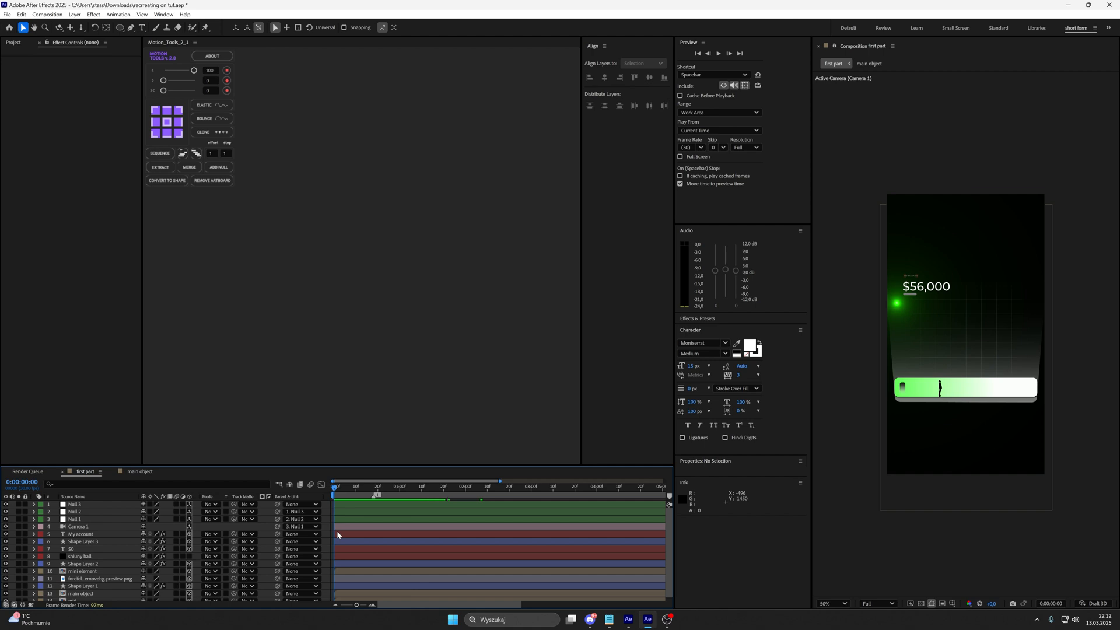
Create an adjustment layer on top of all layers and apply the Deep Glow effect to it.
right_click(328, 532)
mouse_move(373, 421)
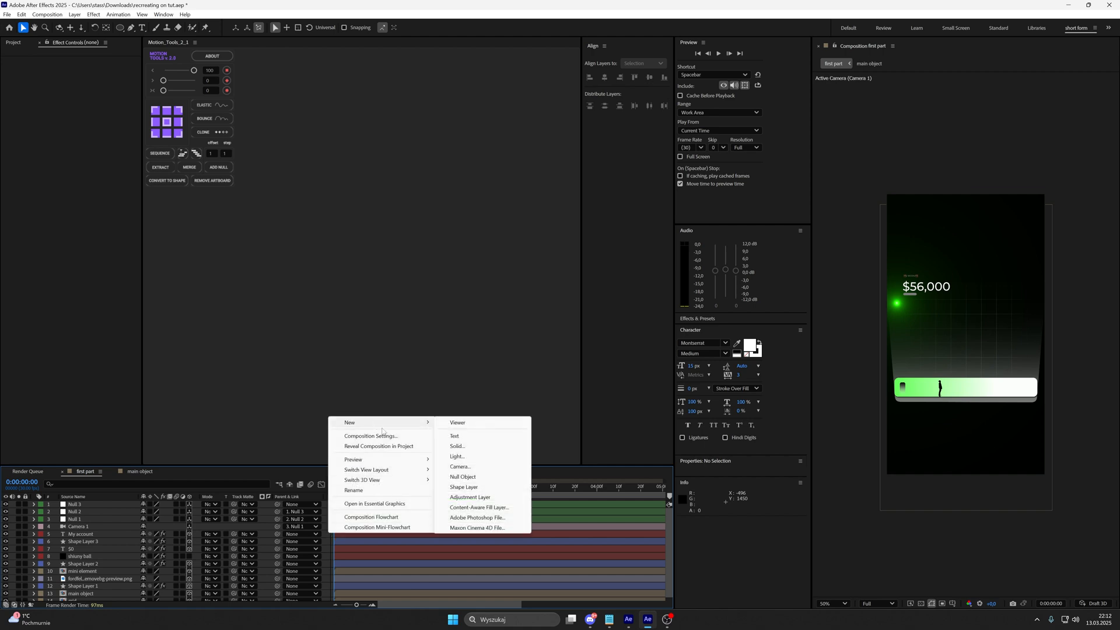
left_click(456, 497)
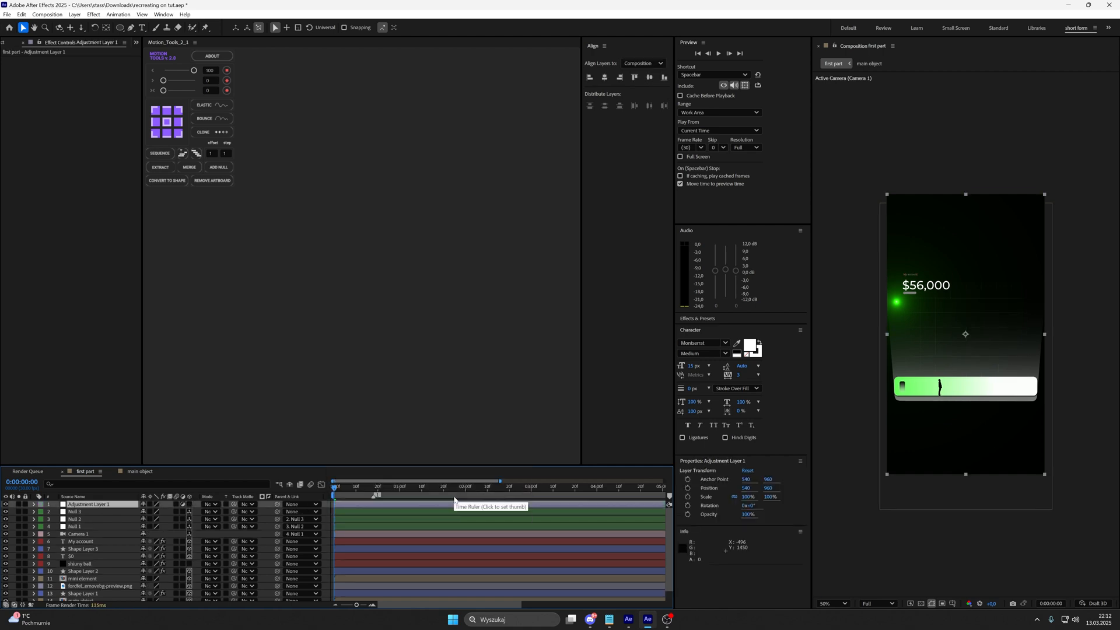
key("ctrl+space")
type("deep")
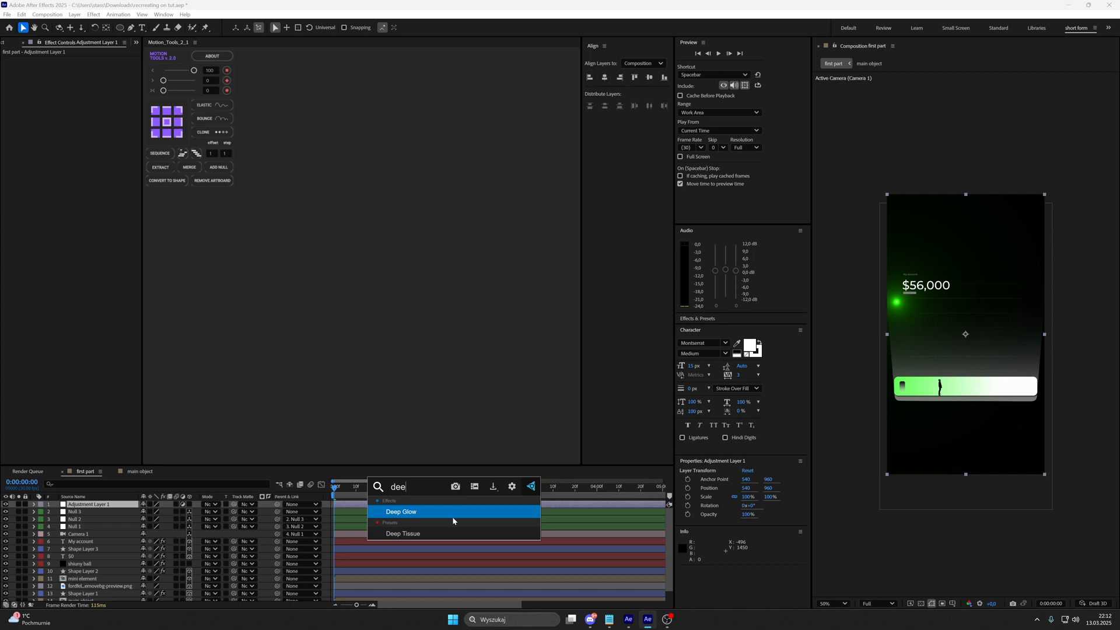
left_click(453, 516)
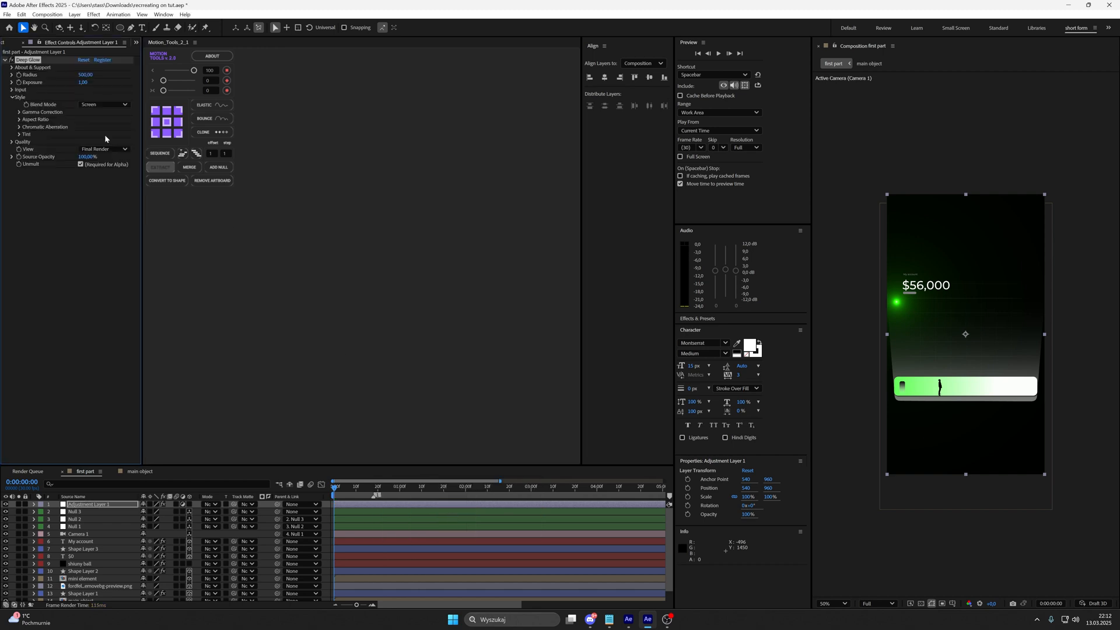
Set the Deep Glow exposure to 0.01 and check the glow at 0:00:01:00.
left_click(86, 82)
type("0")
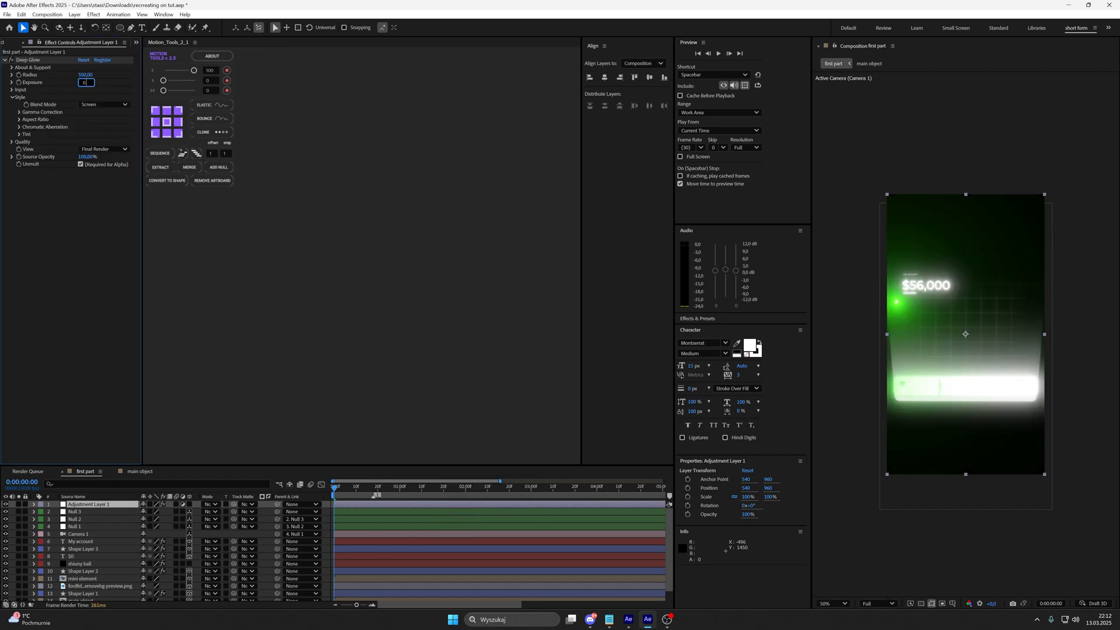
type(".01")
key("Return")
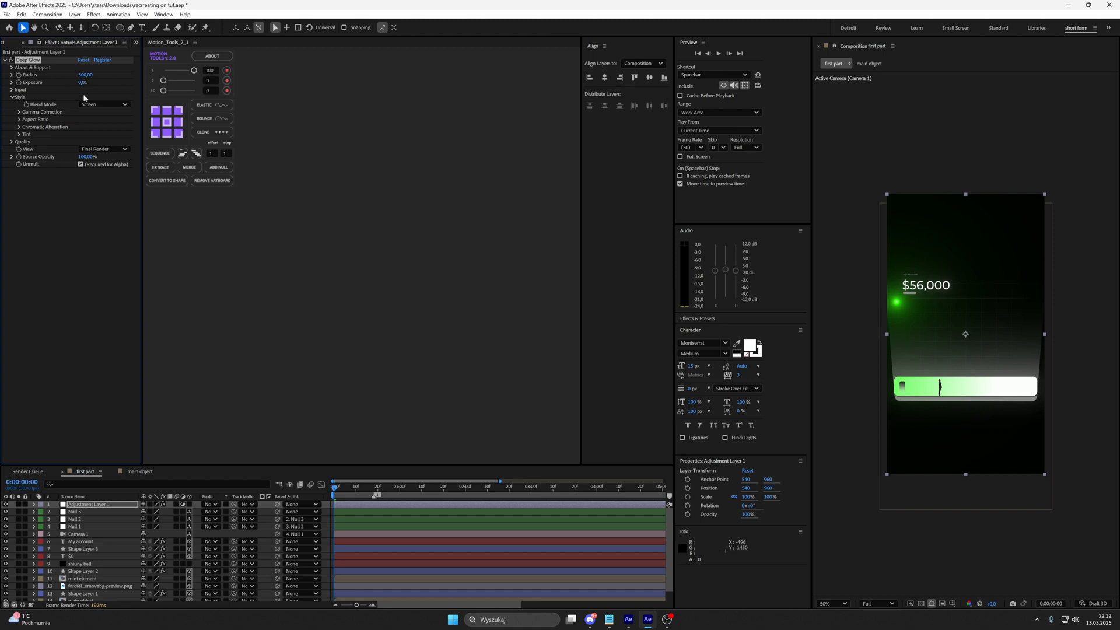
left_click_drag(353, 495, 400, 497)
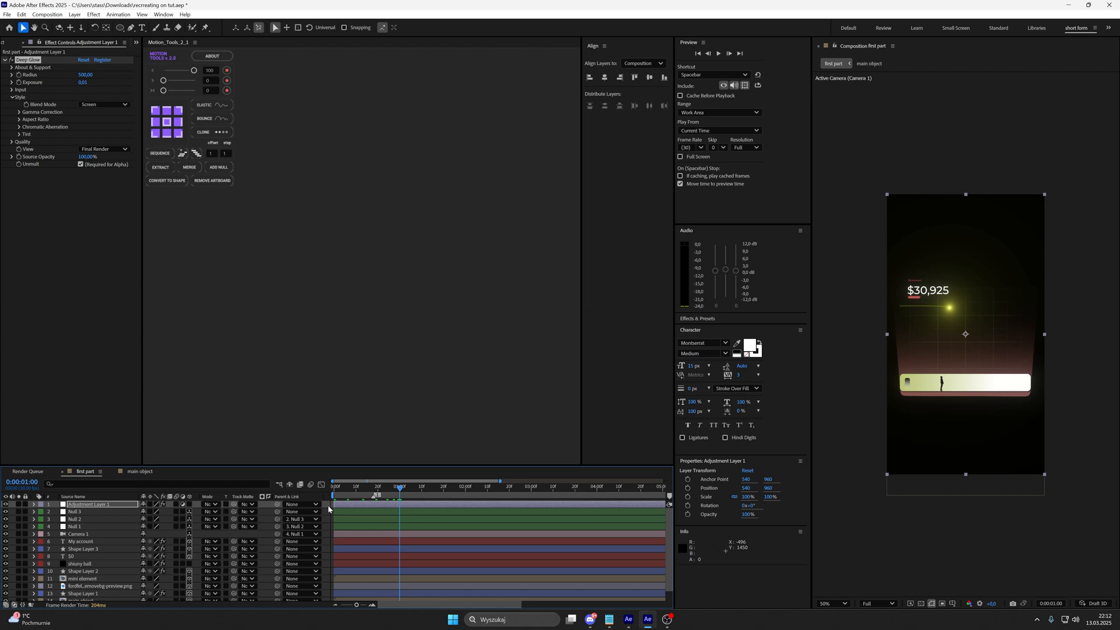
Pre-compose all layers of the scene into a new composition named first part.
key("ctrl+a")
scroll(107, 523, "down", 1)
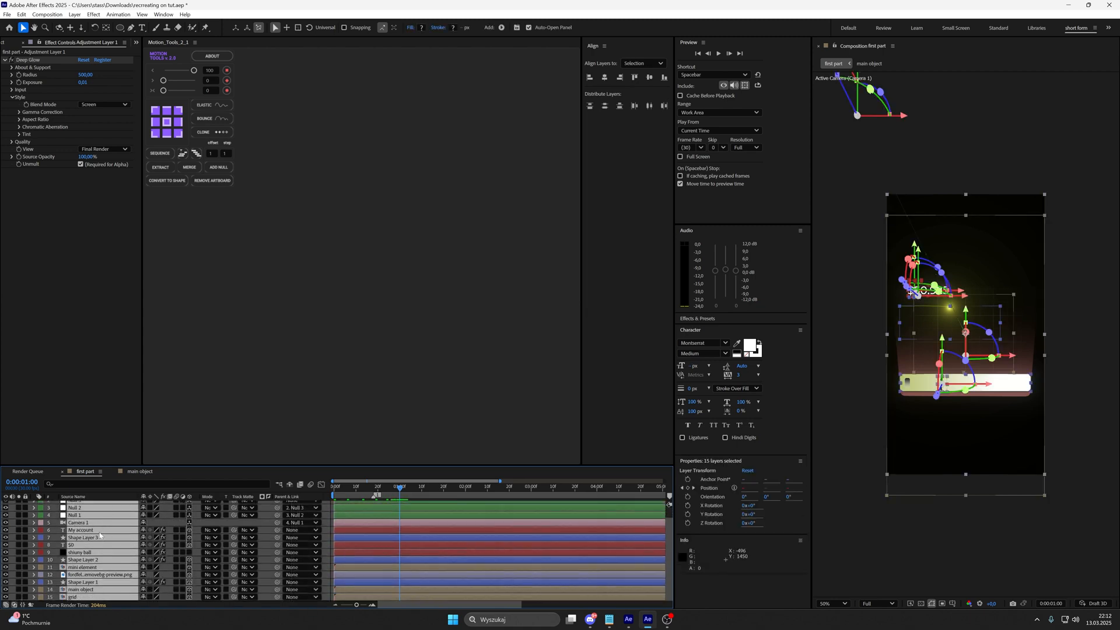
right_click(99, 535)
left_click(143, 472)
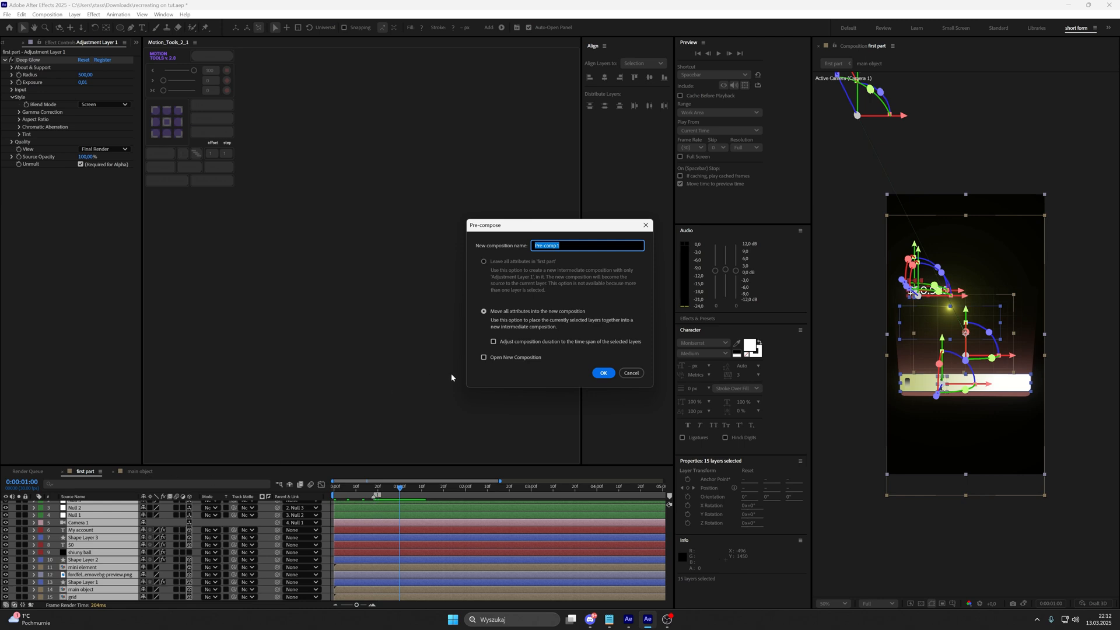
key("BackSpace")
type("first")
type("part")
key("Return")
Split the first part layer at 0:00:02:07 and delete the portion after the split.
left_click_drag(437, 489, 479, 504)
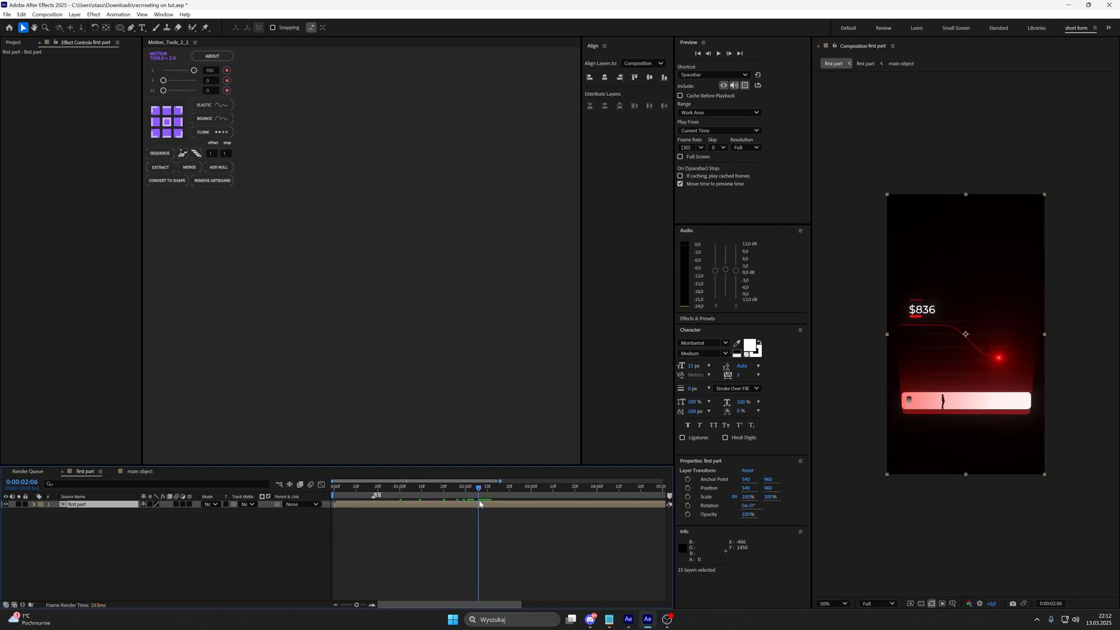
double_click(487, 505)
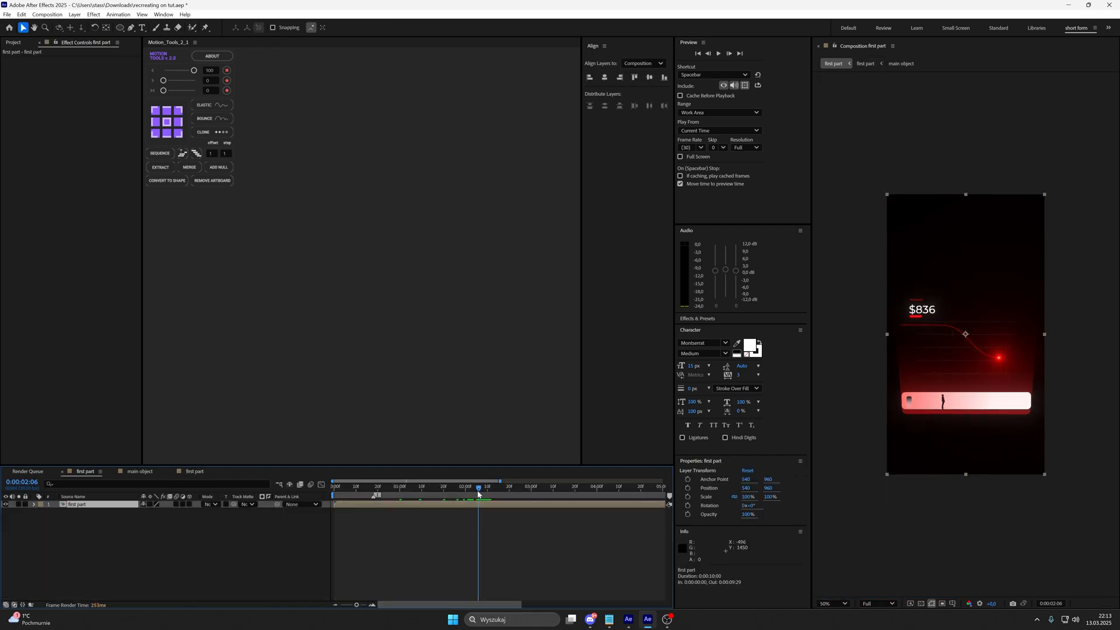
left_click_drag(479, 491, 479, 492)
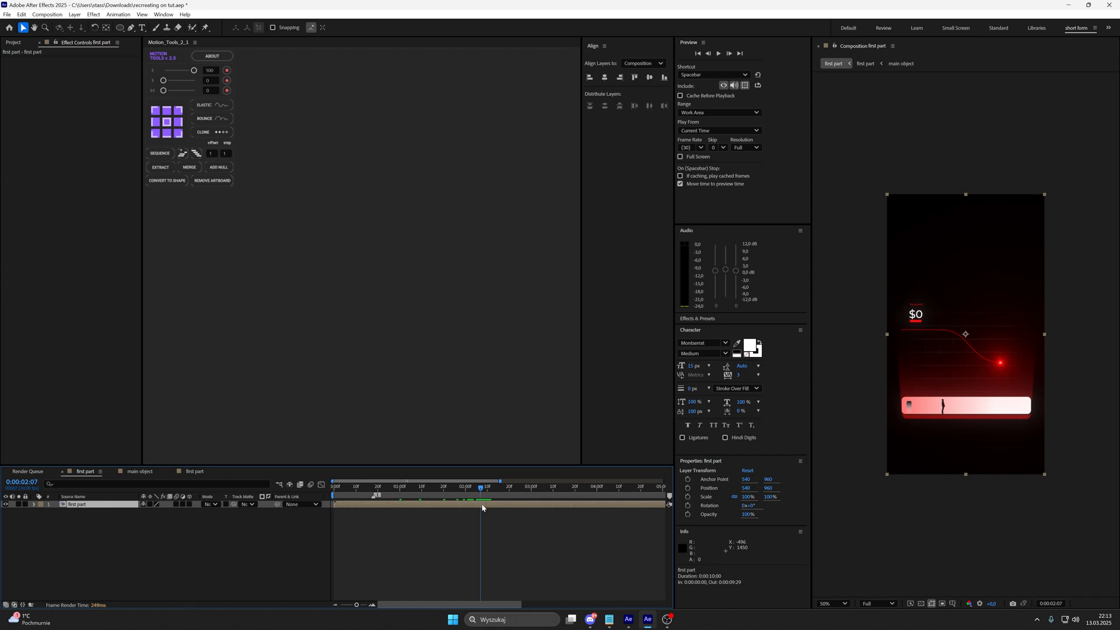
key("ctrl+shift+d")
key("Delete")
Fit the composition view to its panel and preview the animation from 0:00:00:00.
left_click_drag(480, 490, 303, 489)
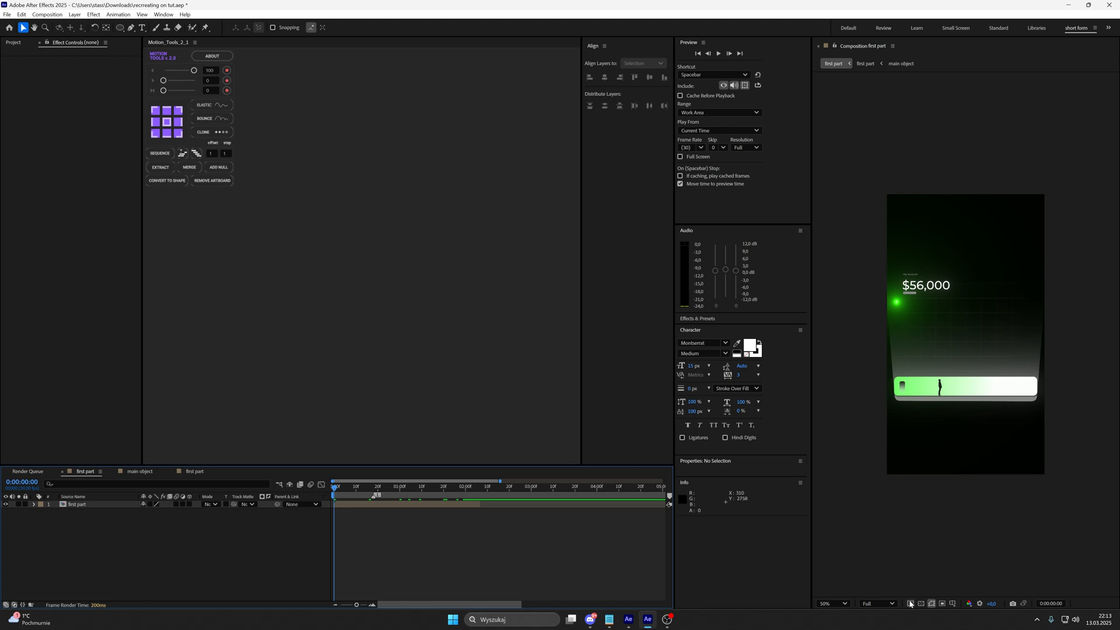
left_click(833, 603)
left_click(855, 433)
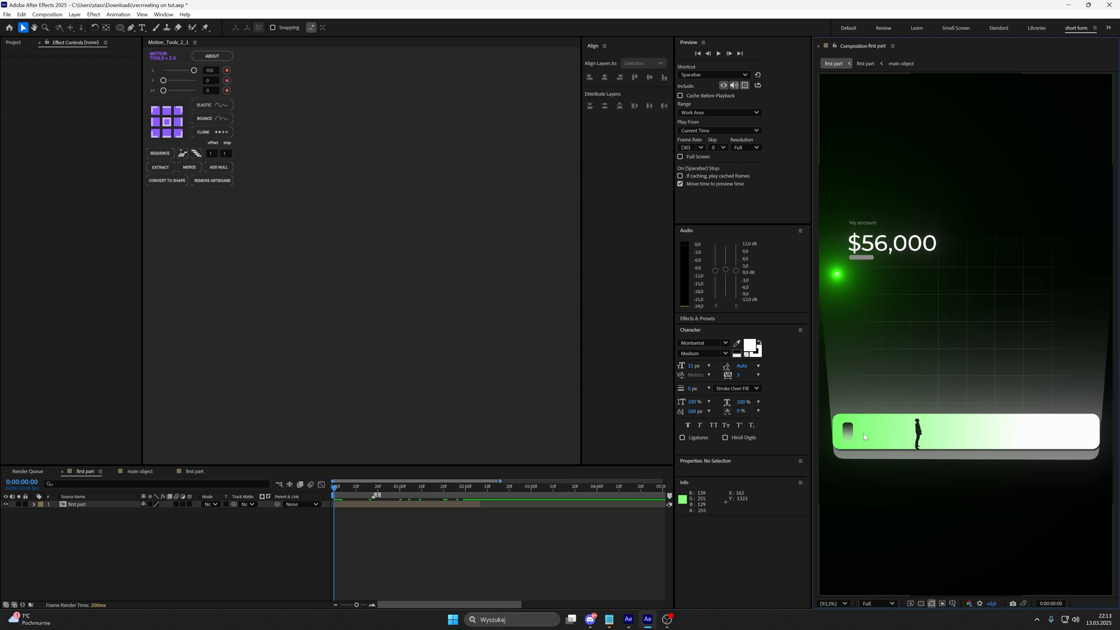
key("space")
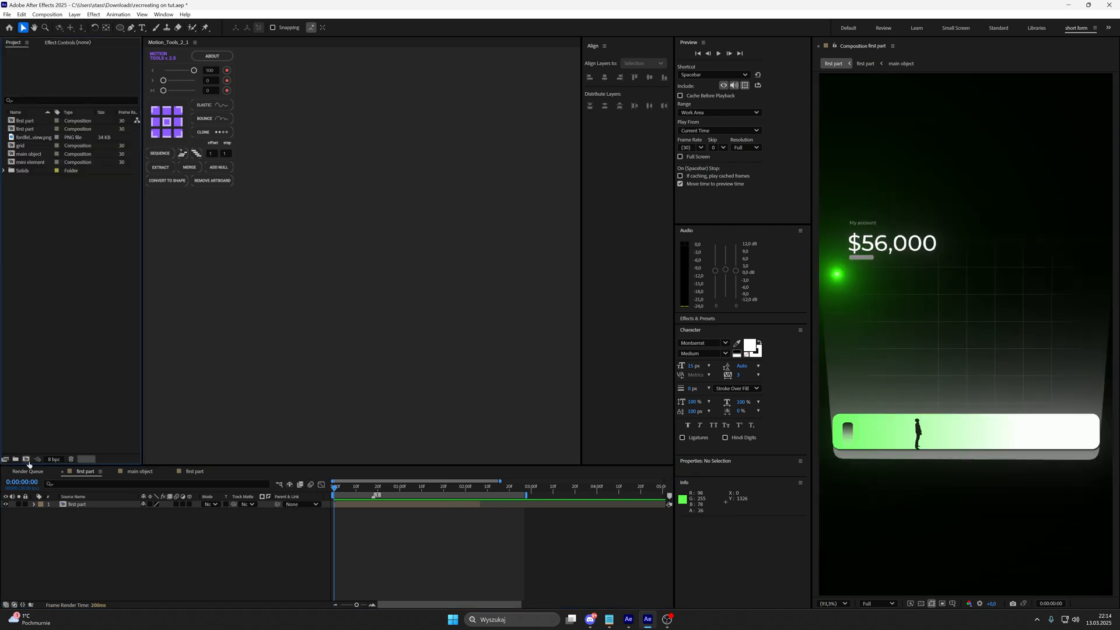
Create a 1080 x 1920, 30 fps composition named second part and place it above the first part layer, starting at 0:00:02:07.
left_click(26, 460)
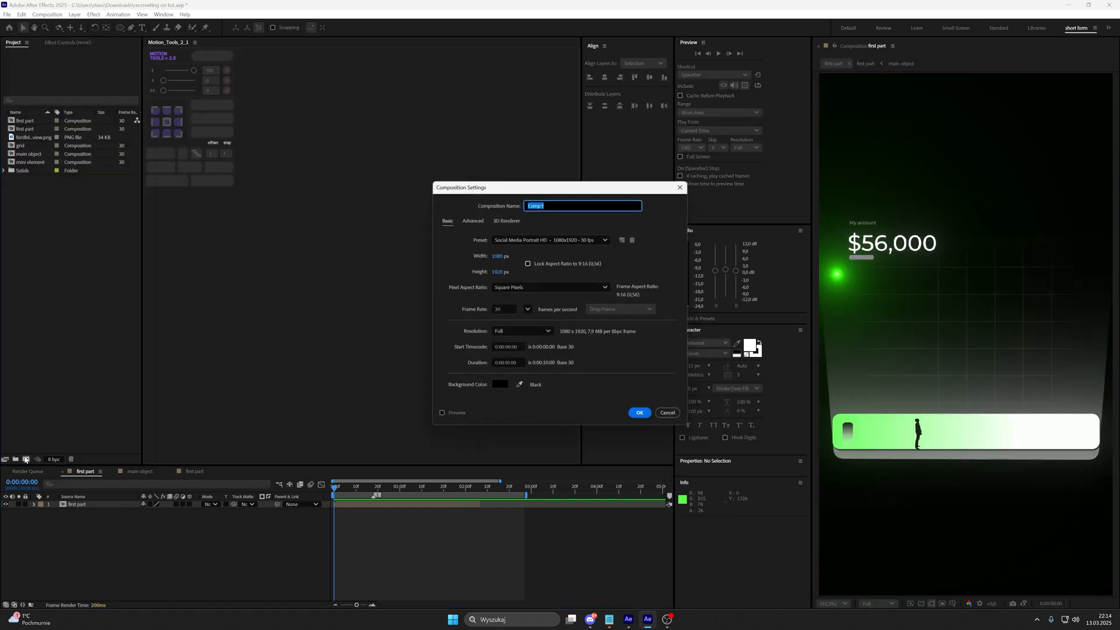
type("second part")
key("Return")
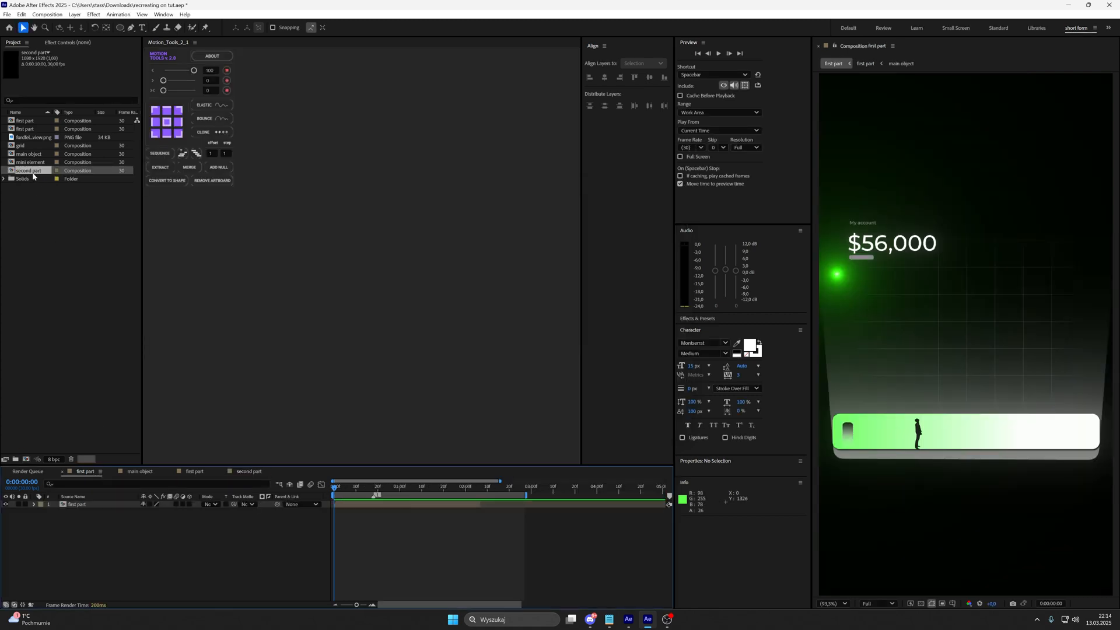
left_click_drag(33, 176, 155, 505)
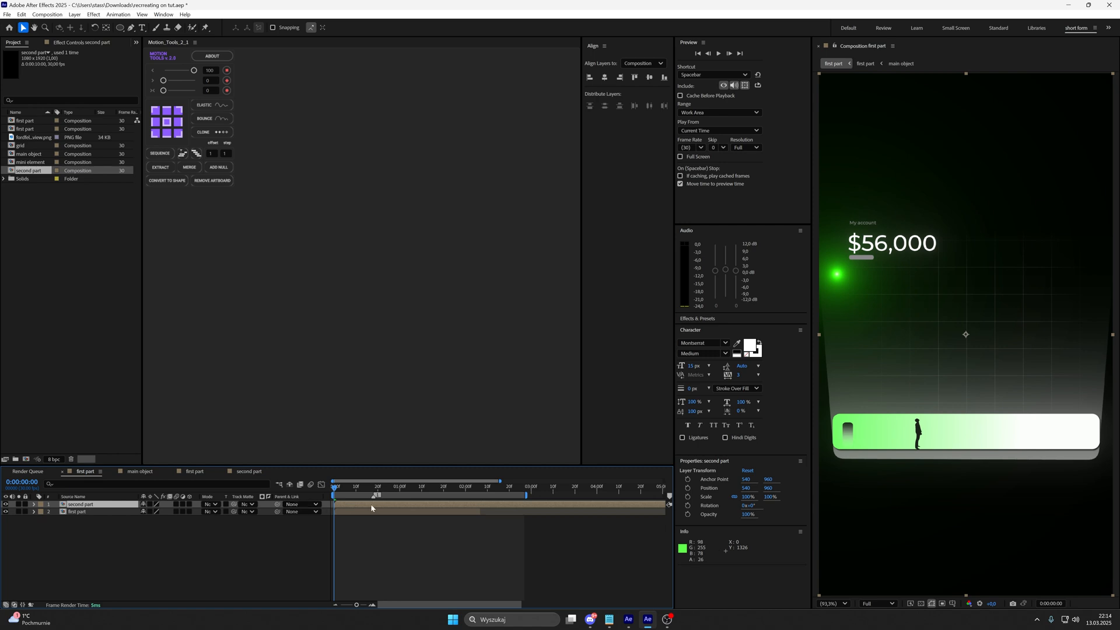
left_click_drag(371, 507, 496, 509)
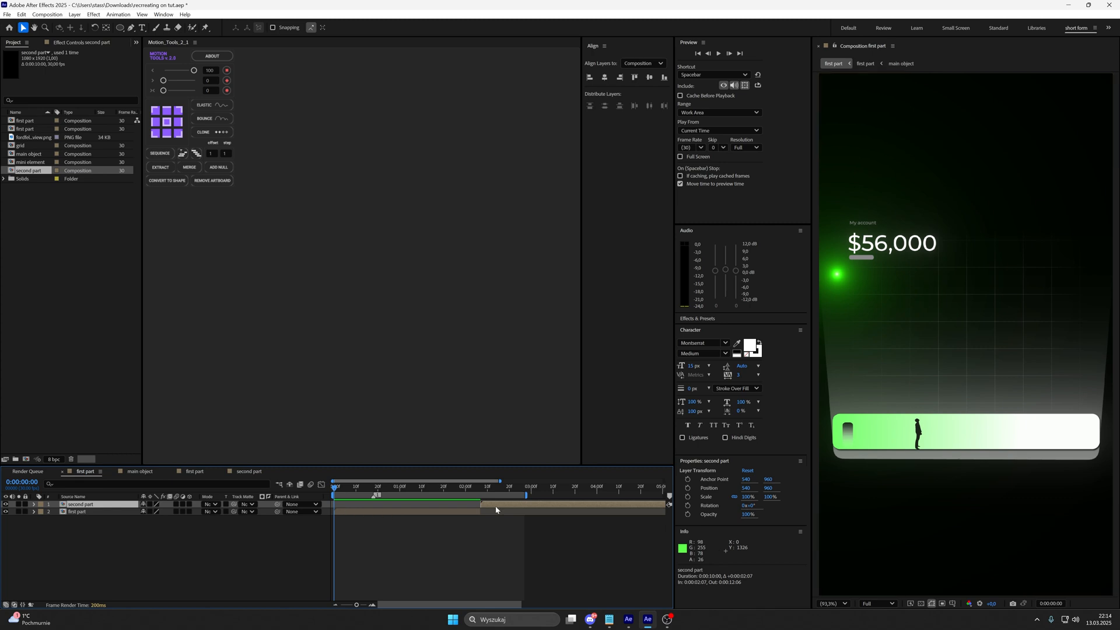
Open the second part composition and return its playhead to 0:00:00:00.
double_click(497, 508)
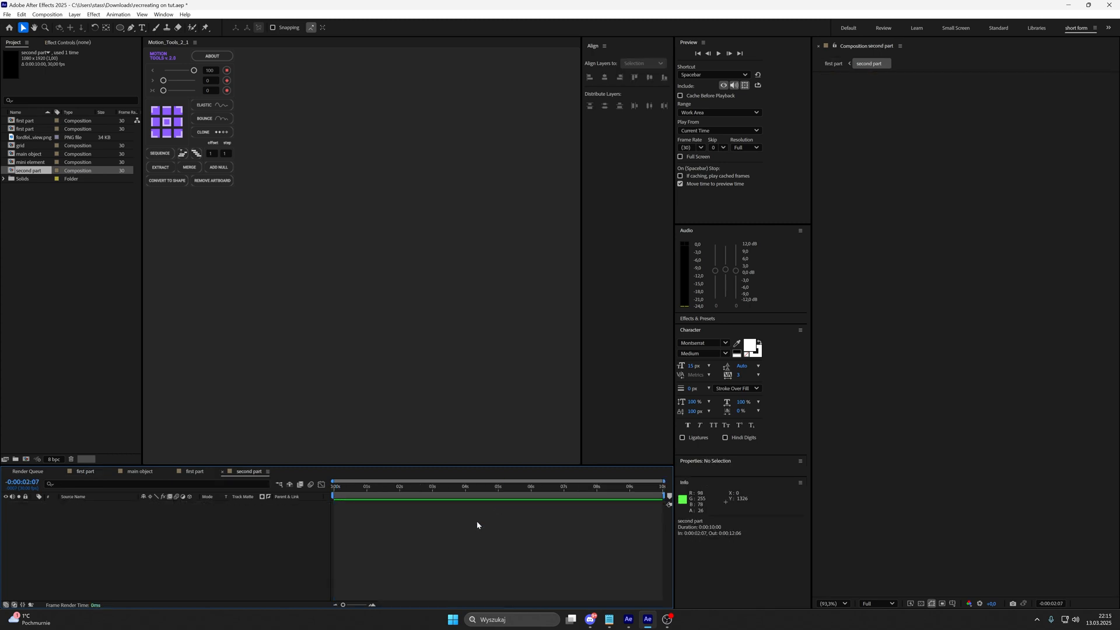
key("space")
key("space")
left_click_drag(344, 489, 327, 488)
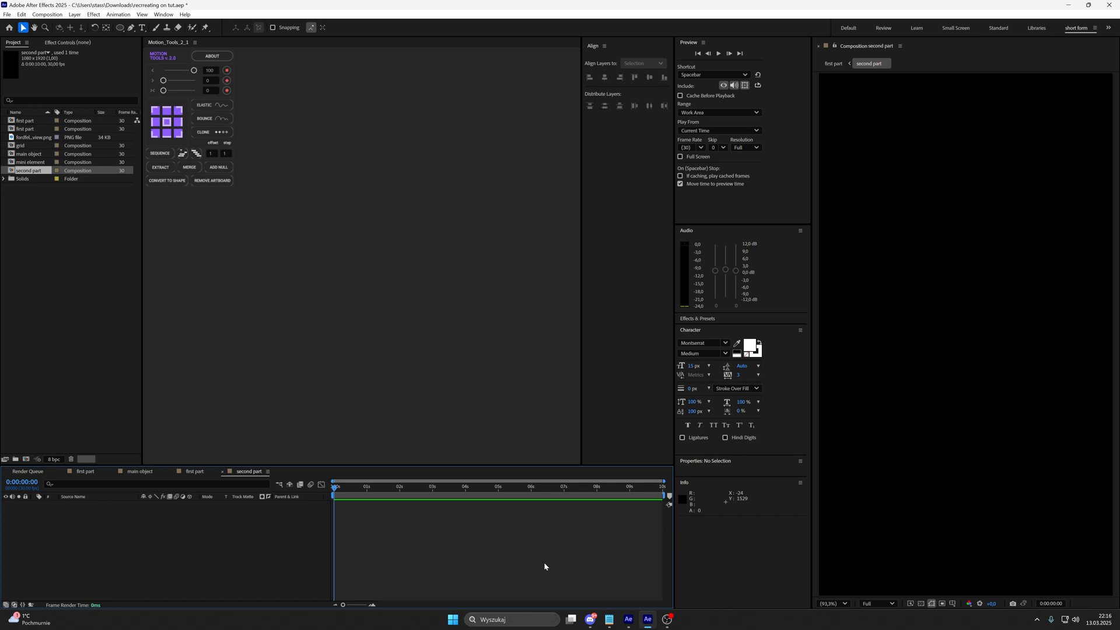
key("alt+Tab")
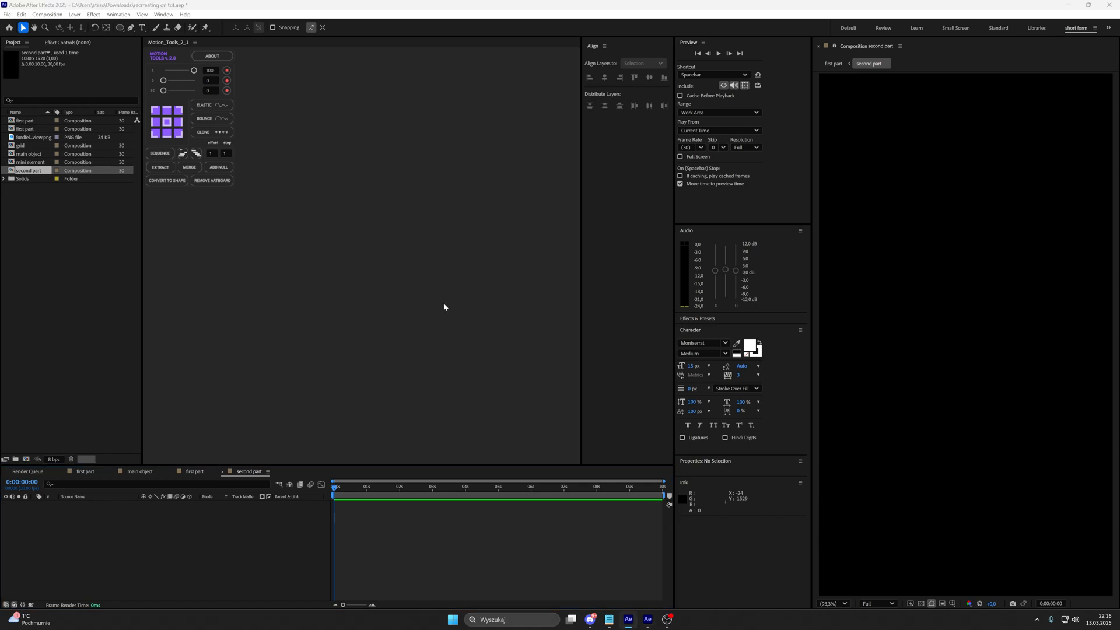
Draw a circle near the middle of the composition with a white fill and a 0 px stroke.
left_click(120, 28)
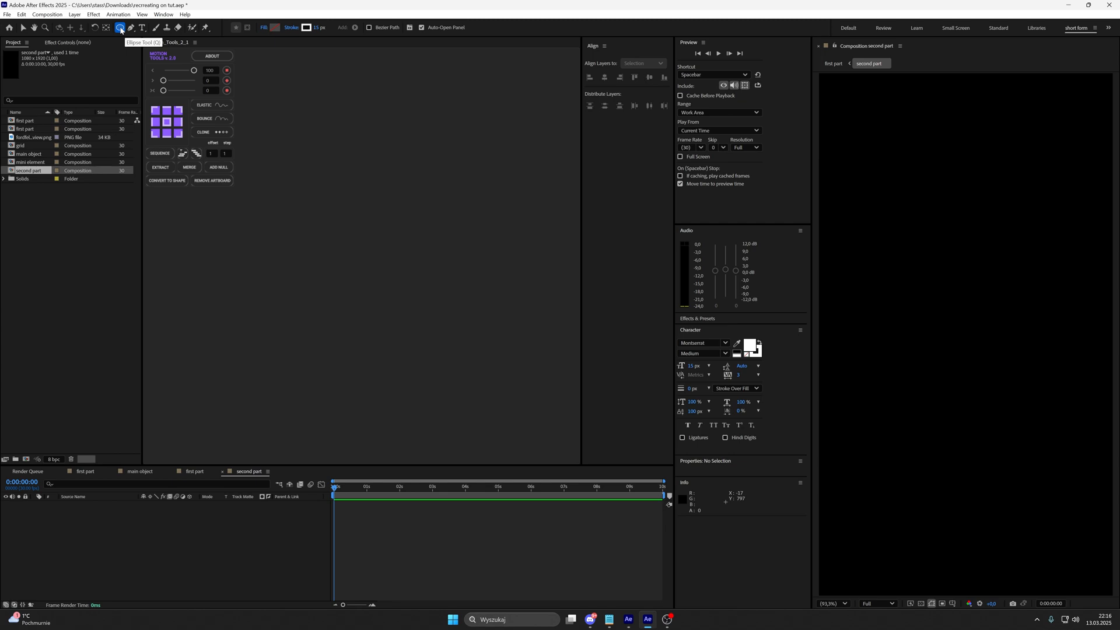
left_click(274, 28)
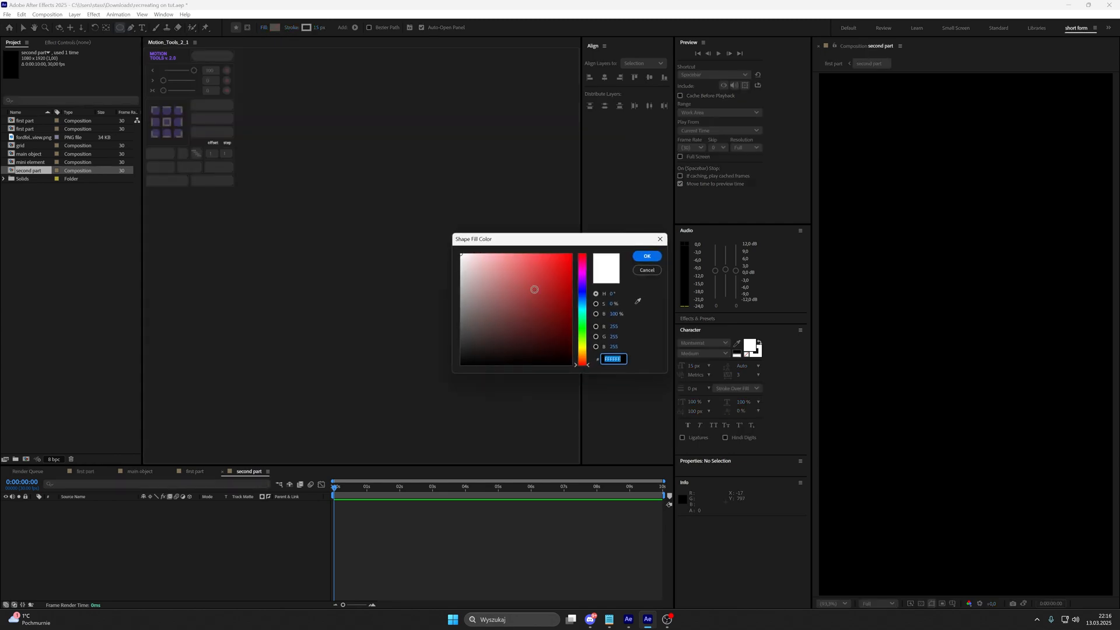
left_click(641, 258)
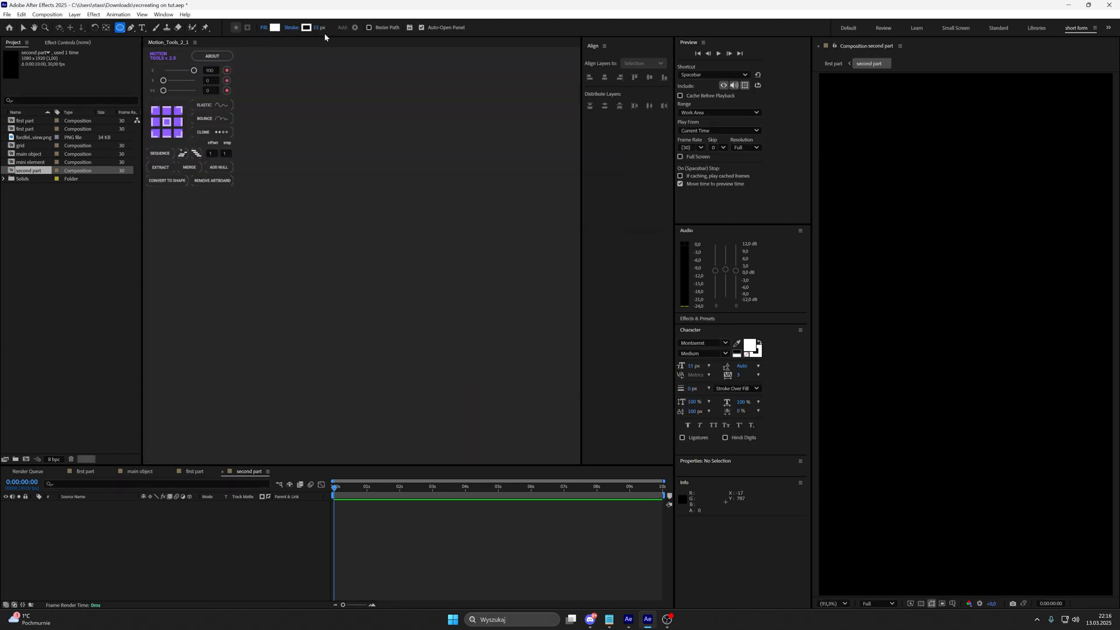
left_click_drag(318, 27, 306, 28)
left_click_drag(920, 297, 1013, 391)
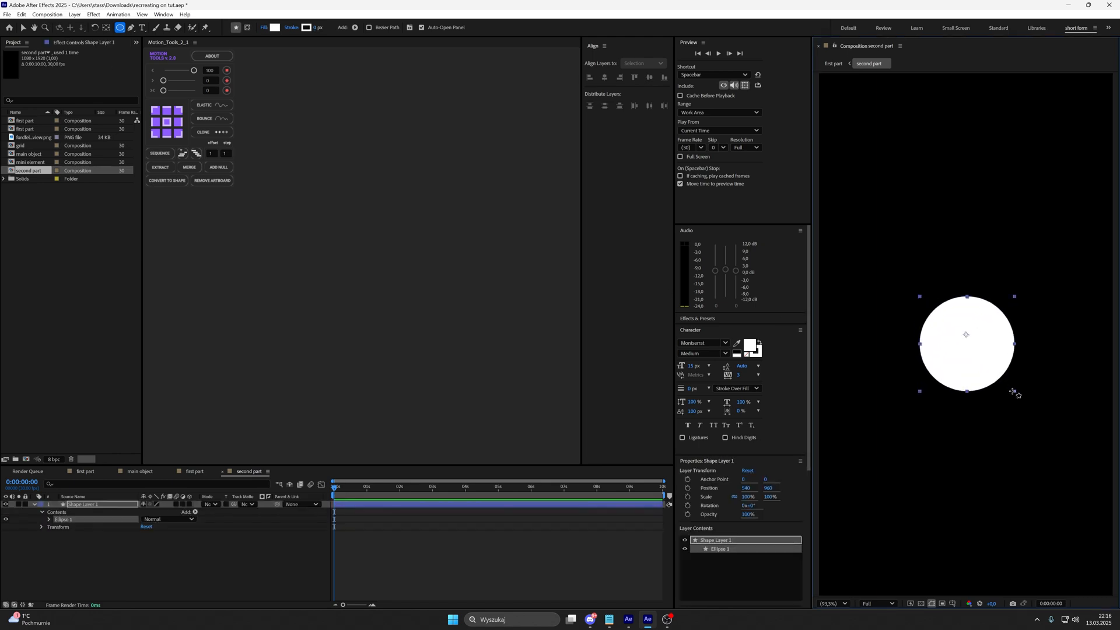
Center the circle layer horizontally and vertically in the composition.
left_click(482, 505)
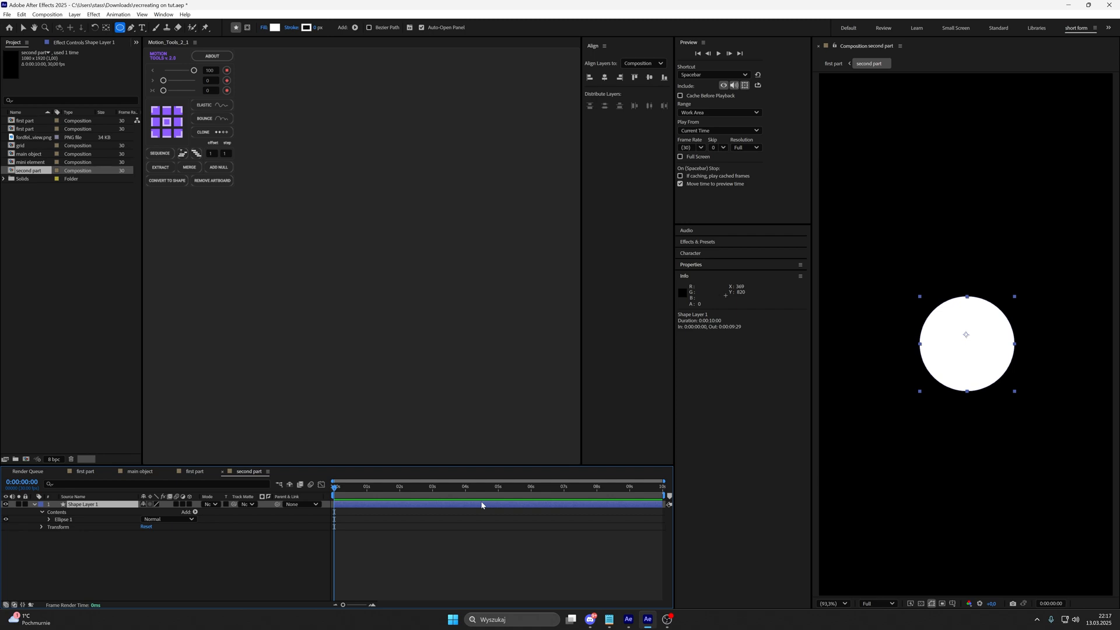
left_click(606, 82)
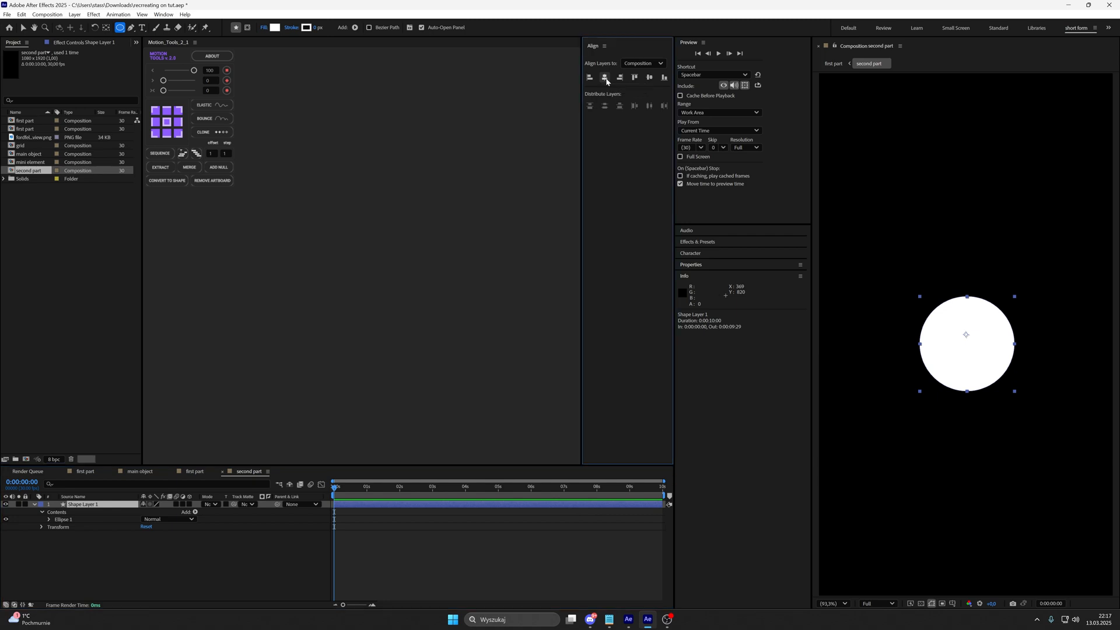
left_click(650, 78)
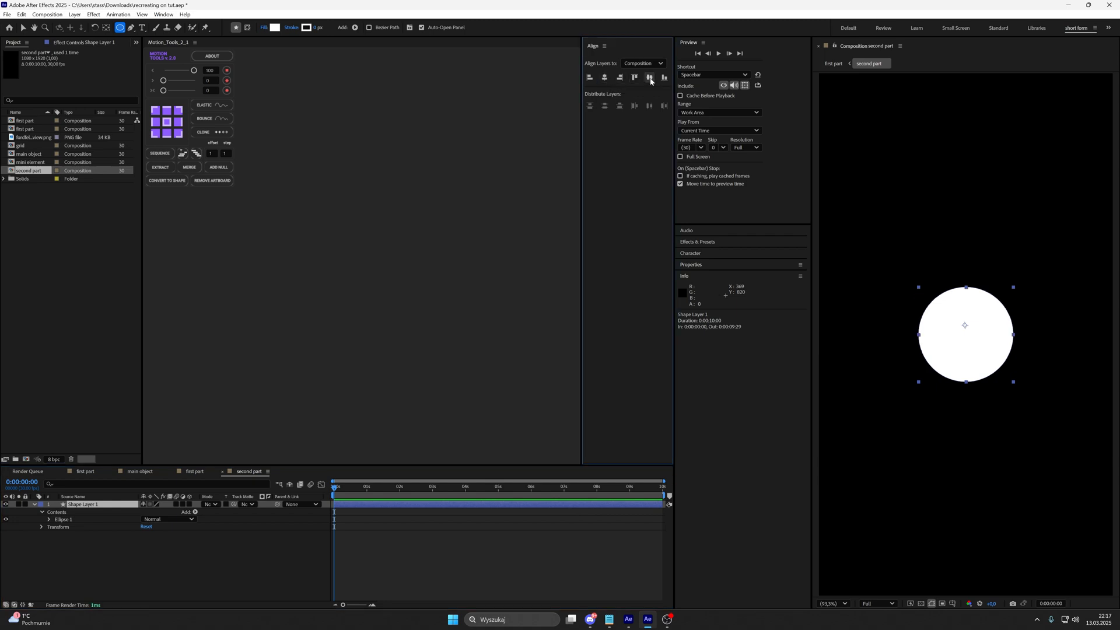
Add a Gradient Overlay layer style to the circle and reverse the gradient.
right_click(86, 505)
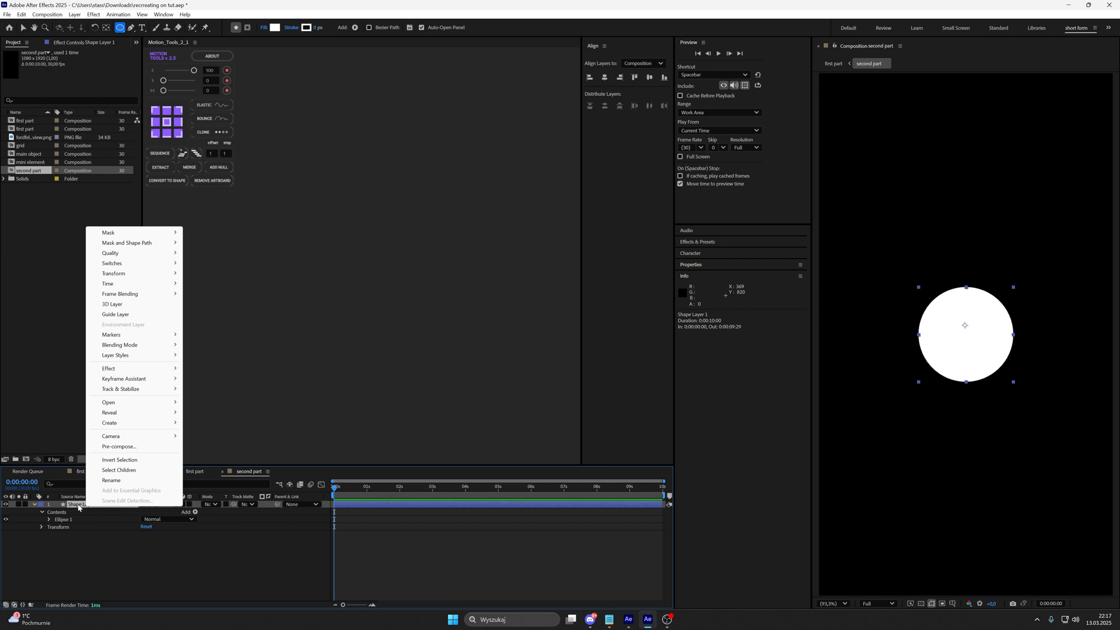
mouse_move(145, 357)
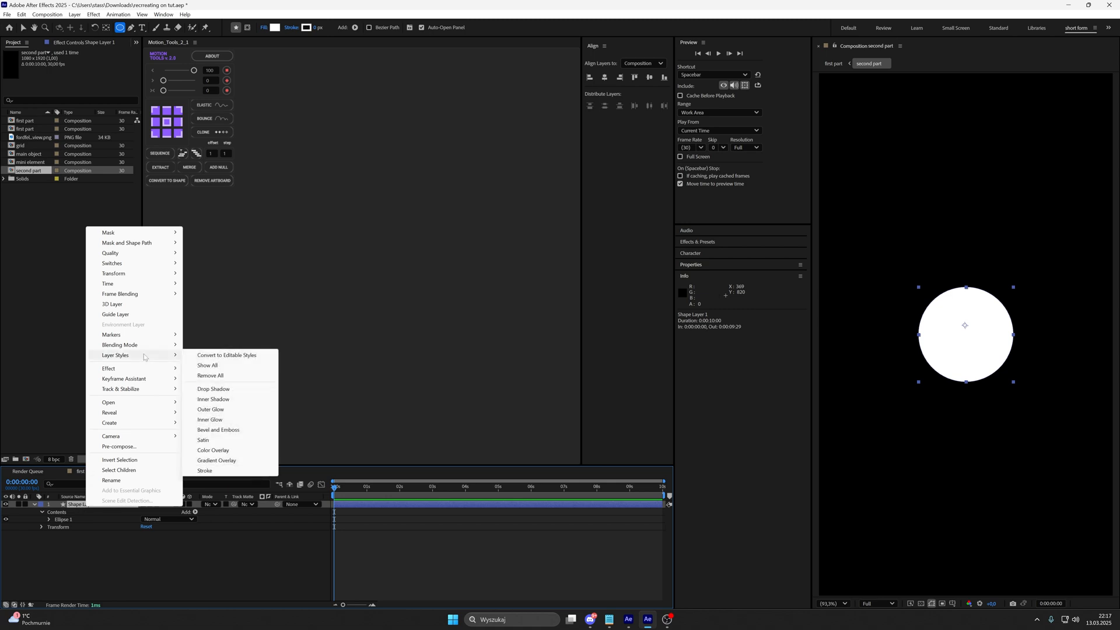
left_click(236, 462)
left_click(49, 549)
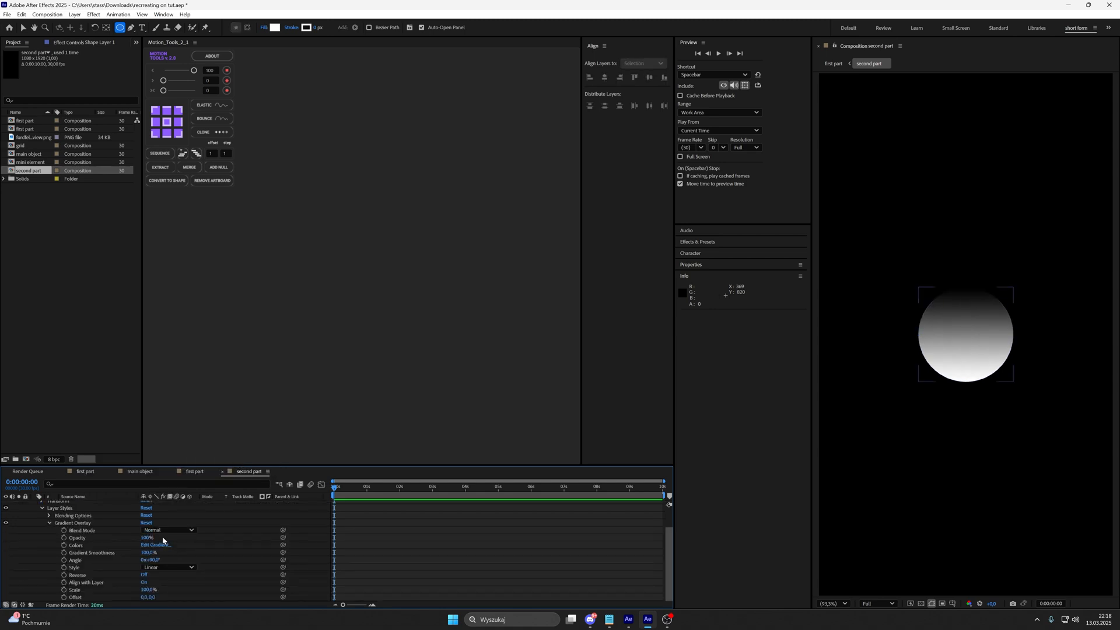
left_click(144, 574)
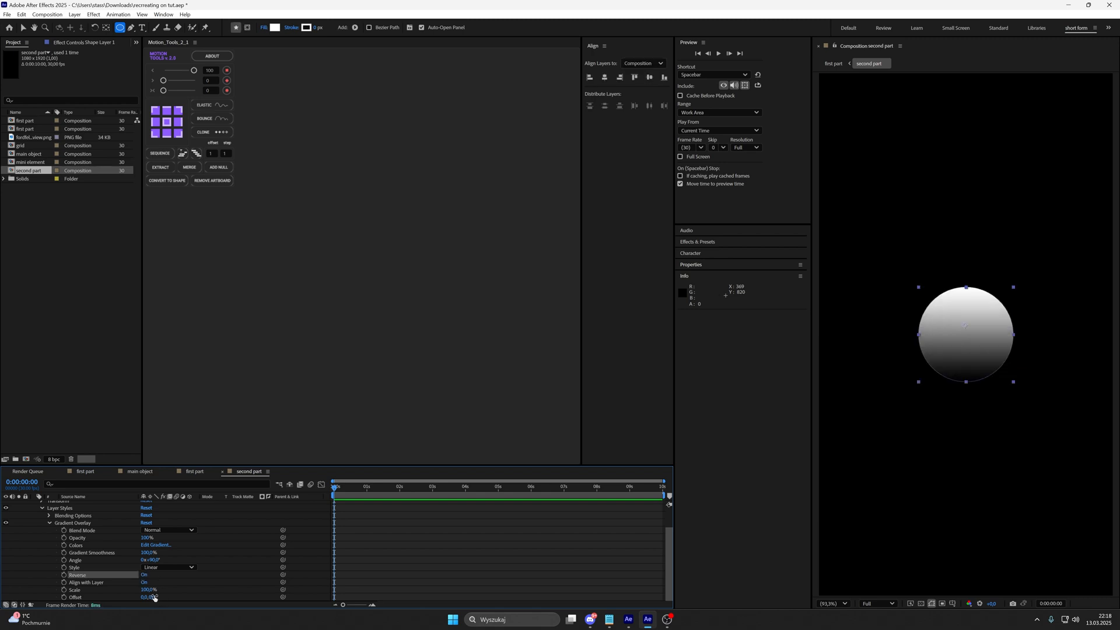
Give the gradient overlay a negative vertical offset so it fades out around the circle's middle, and collapse the layer's properties.
left_click(154, 598)
type("-5")
left_click(390, 548)
scroll(221, 533, "up", 2)
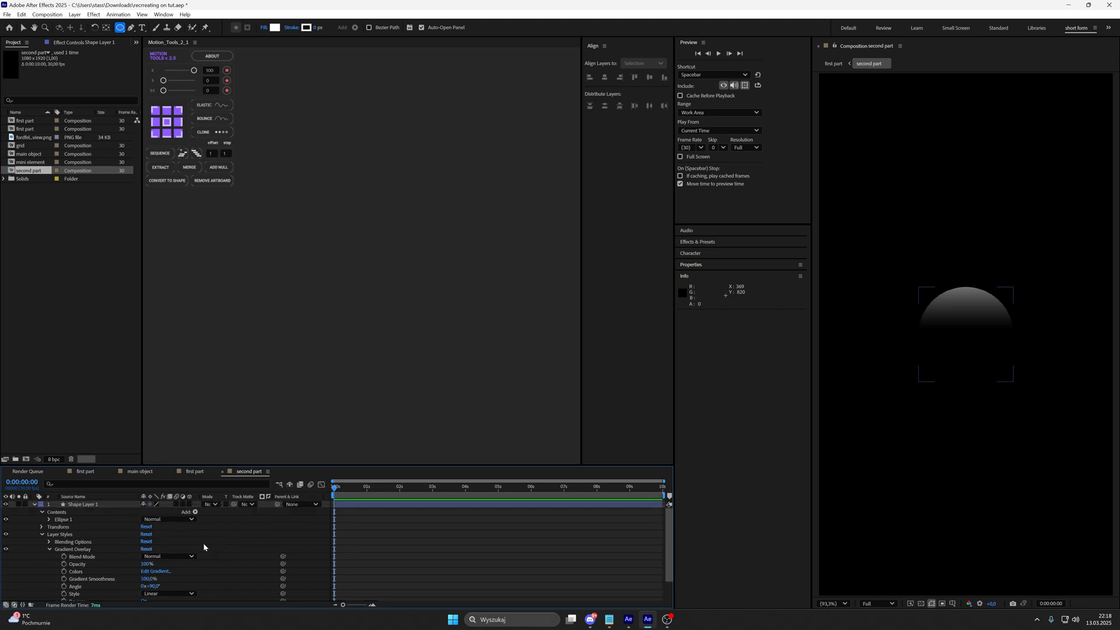
left_click(35, 505)
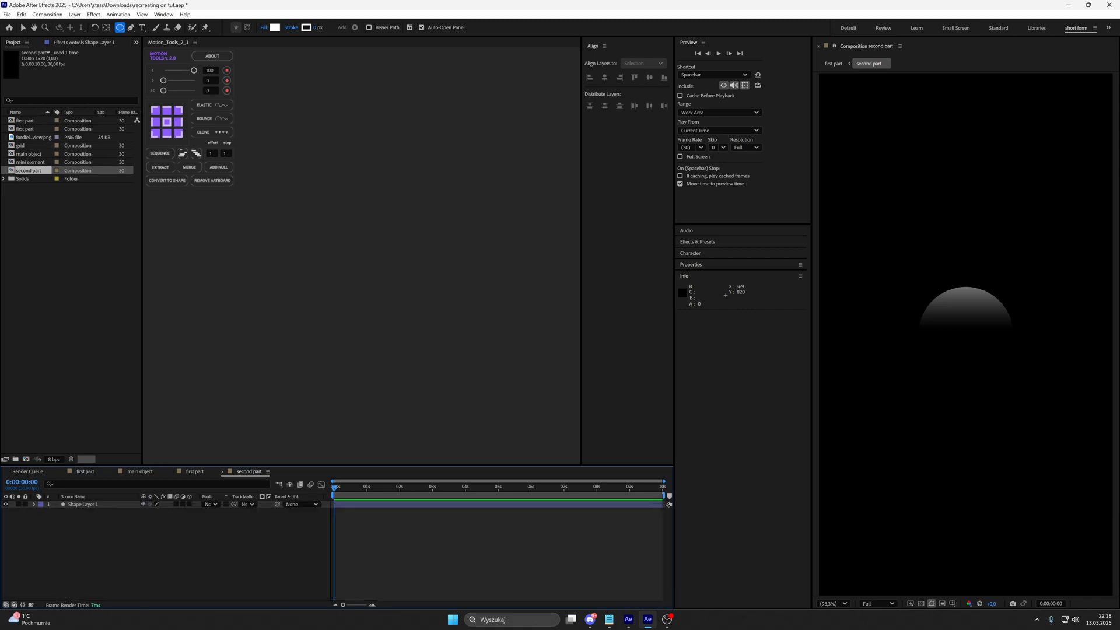
Draw a white ellipse about 458 x 345 px over the circle on its own layer, leaving only the circle's upper edge uncovered.
key("alt+Tab")
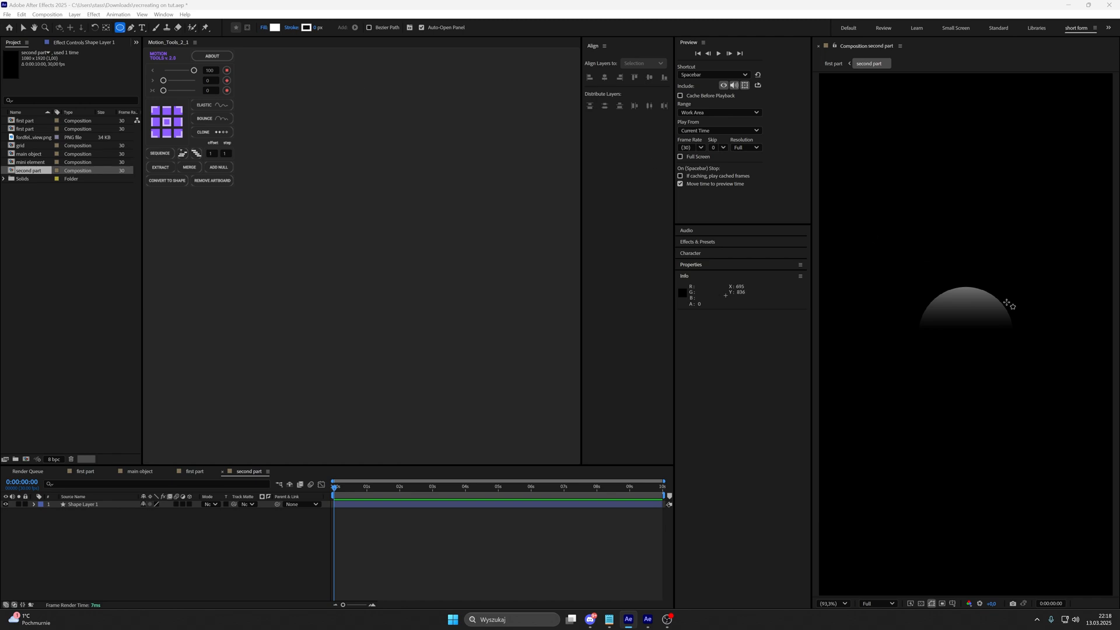
mouse_move(898, 301)
left_mouse_down()
mouse_move(1009, 390)
mouse_move(986, 366)
left_mouse_up()
key("v")
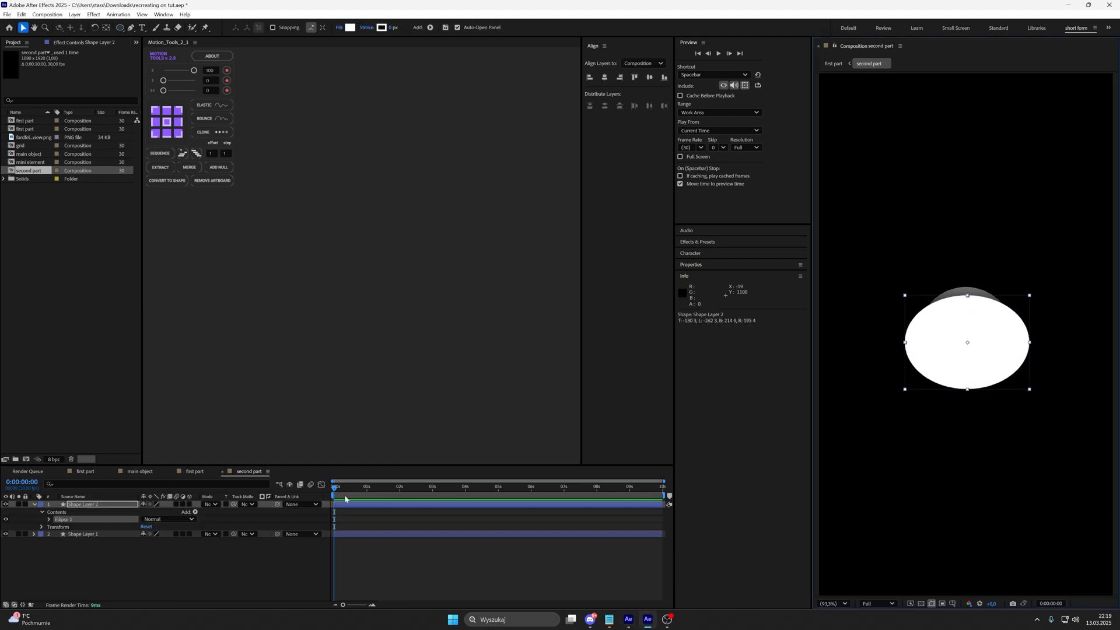
left_click(33, 504)
Set Shape Layer 2 as the track matte of Shape Layer 1 and invert the matte.
left_click(250, 512)
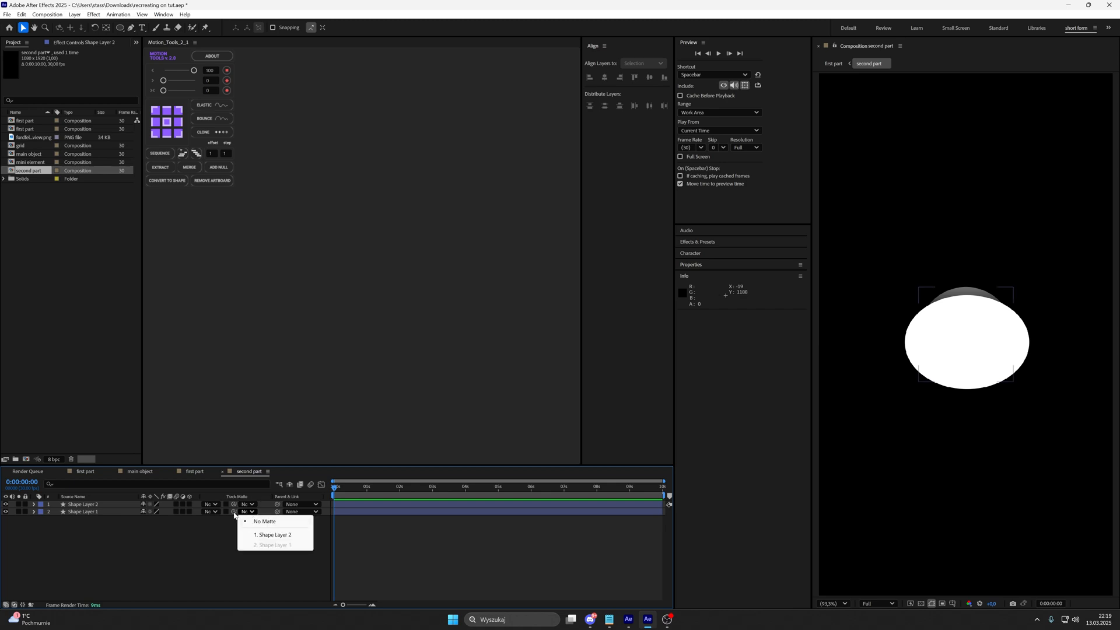
left_click(267, 537)
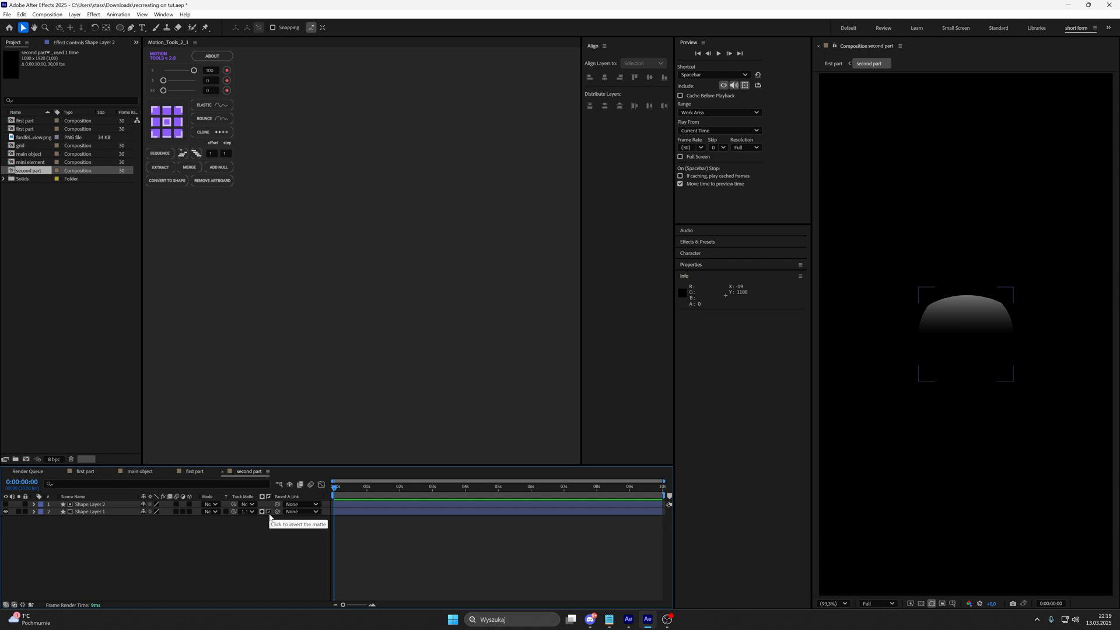
left_click(268, 511)
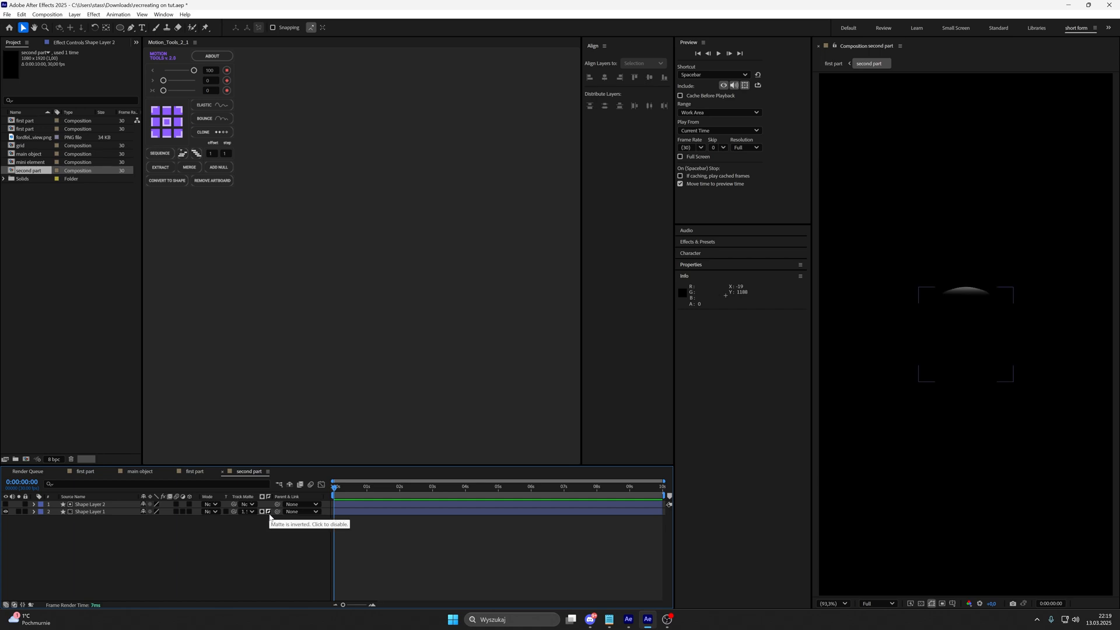
Apply the Fast Box Blur effect to Shape Layer 2, the ellipse used as the matte.
left_click(114, 503)
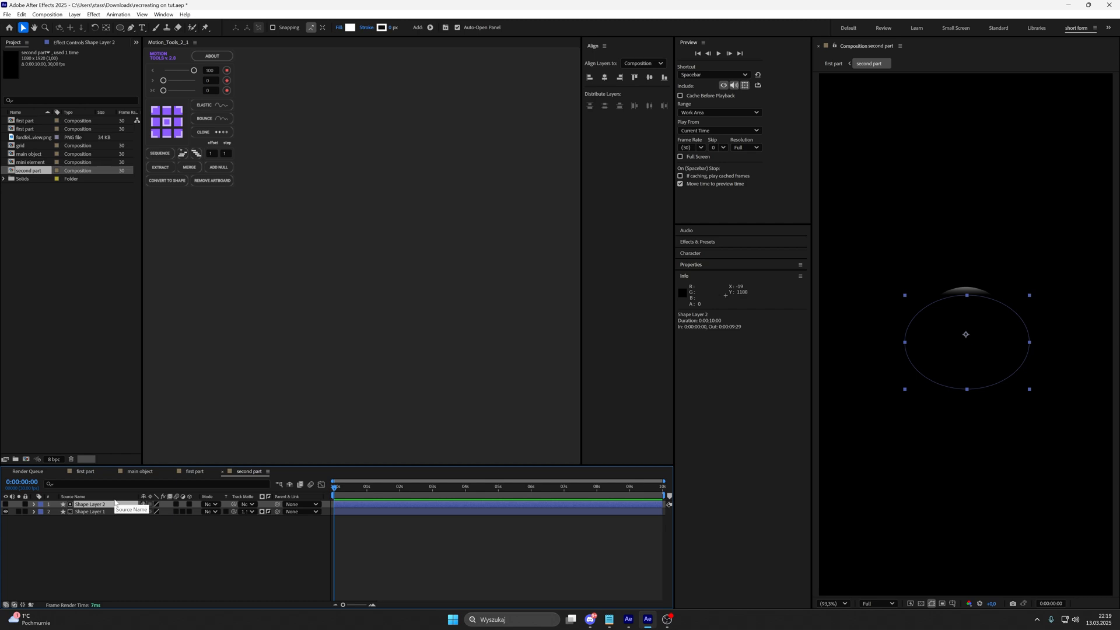
key("ctrl+space")
type("fas")
left_click(109, 517)
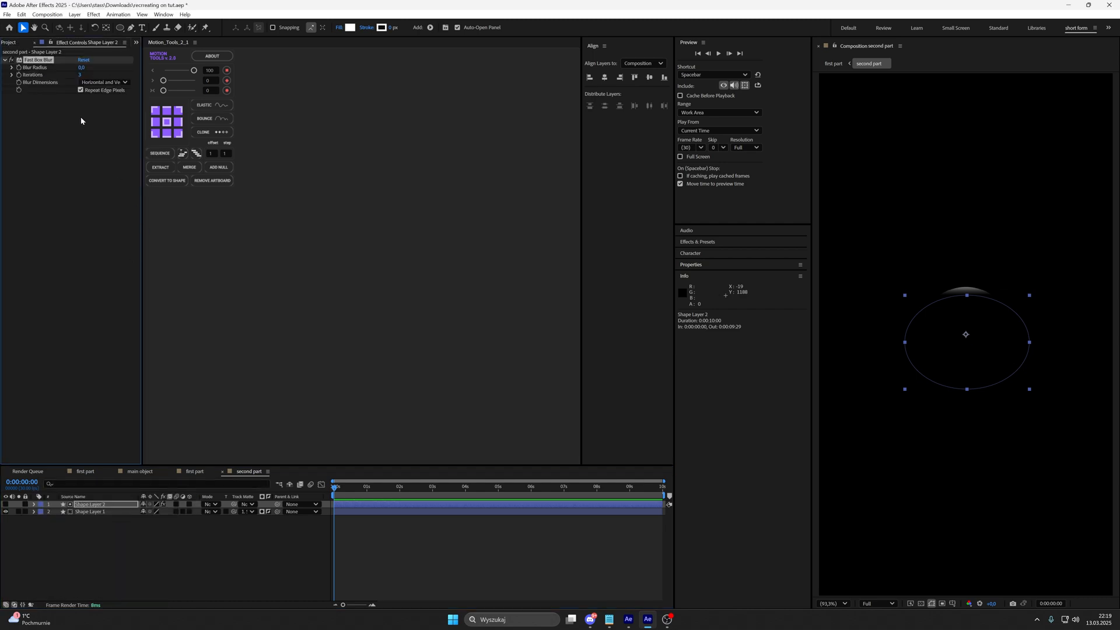
Set the matte ellipse's blur radius to 45 and nudge the ellipse so the circle's upper edge fades off softly and evenly.
left_click(83, 68)
type("45")
key("Return")
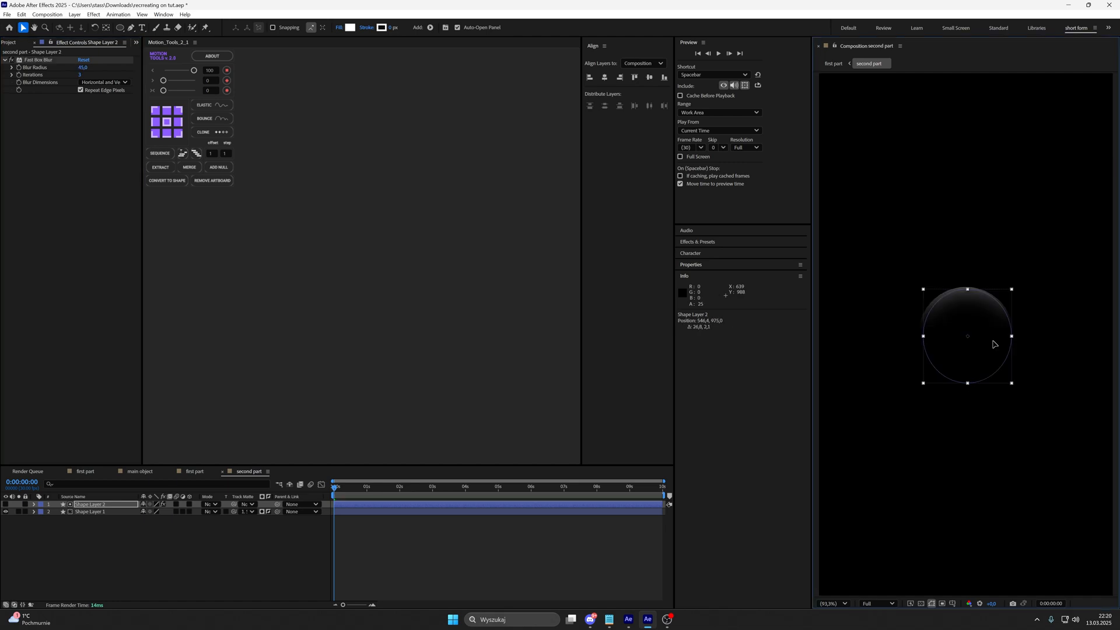
left_click_drag(994, 343, 991, 341)
key("Down")
key("Left")
left_click(625, 525)
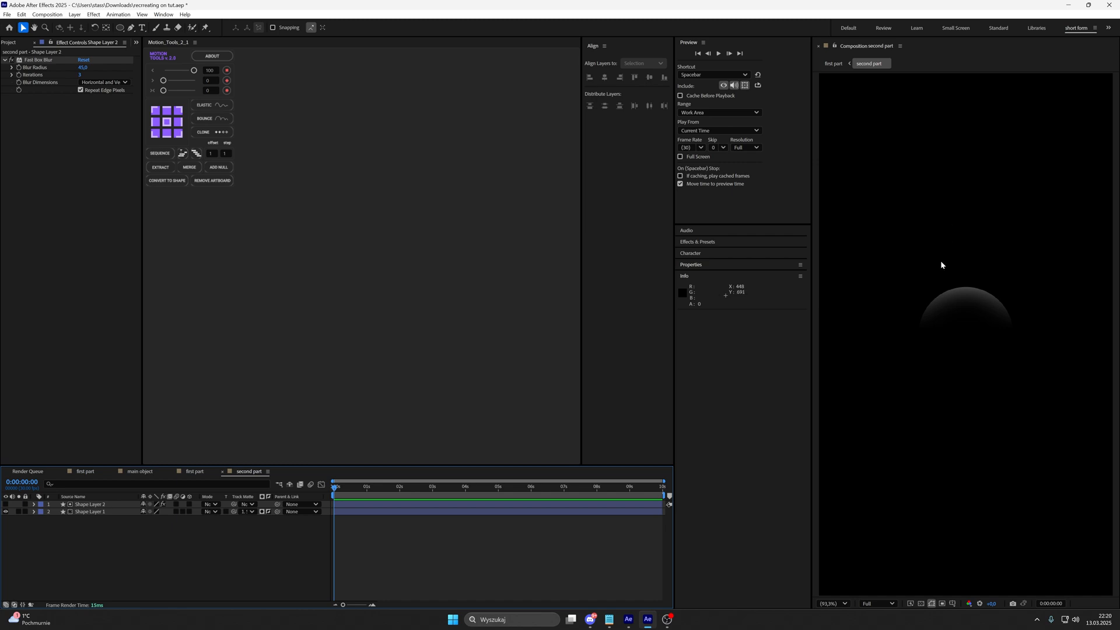
Pre-compose the shaded circle and its matte layer together.
key("ctrl+a")
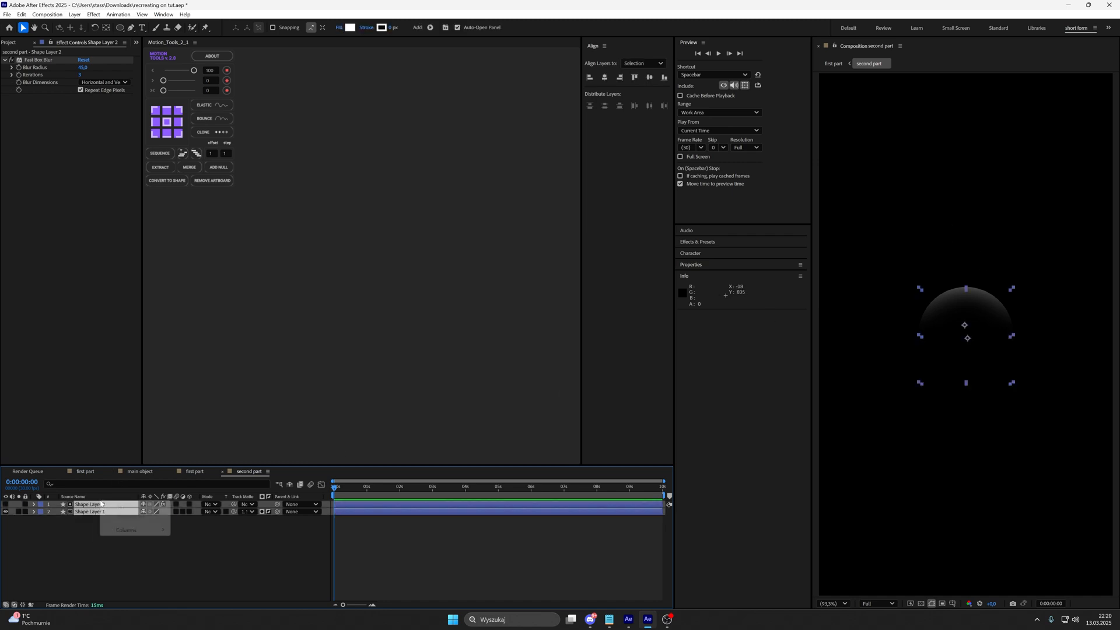
right_click(94, 503)
left_click(117, 445)
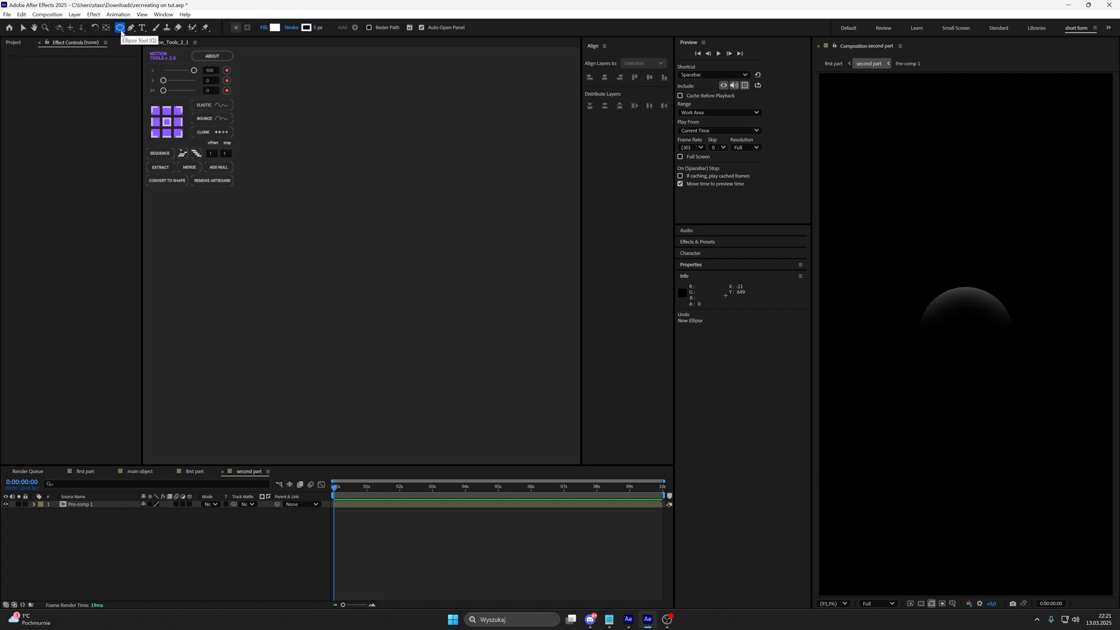
Draw a white circle about half the dome's width just above it as a head, and centre it horizontally in the composition.
left_click_drag(942, 234, 990, 282)
key("v")
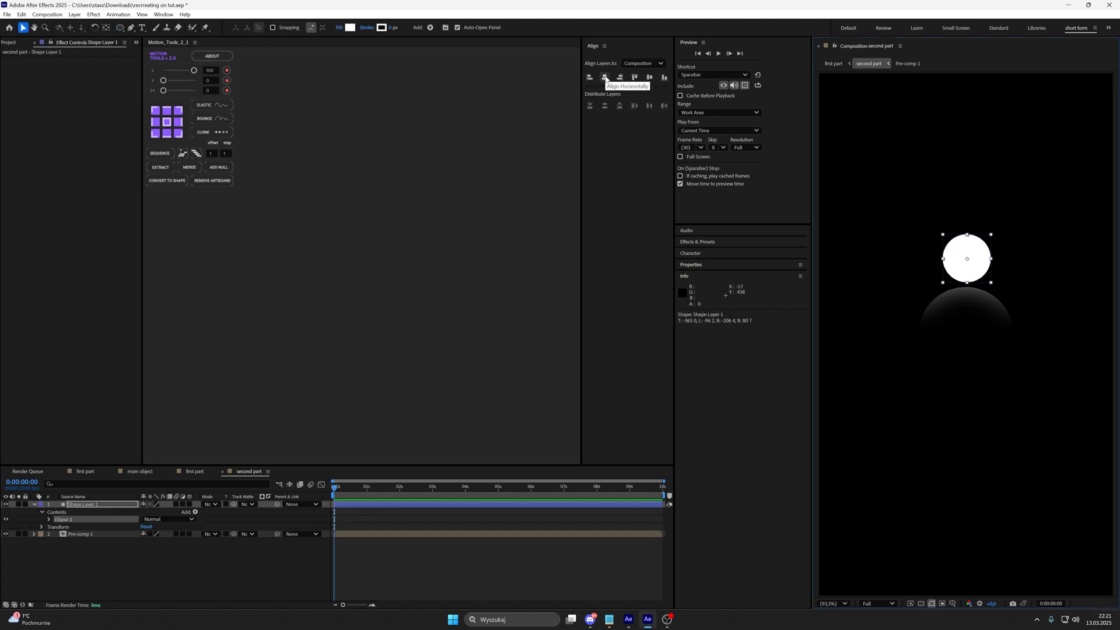
left_click(606, 77)
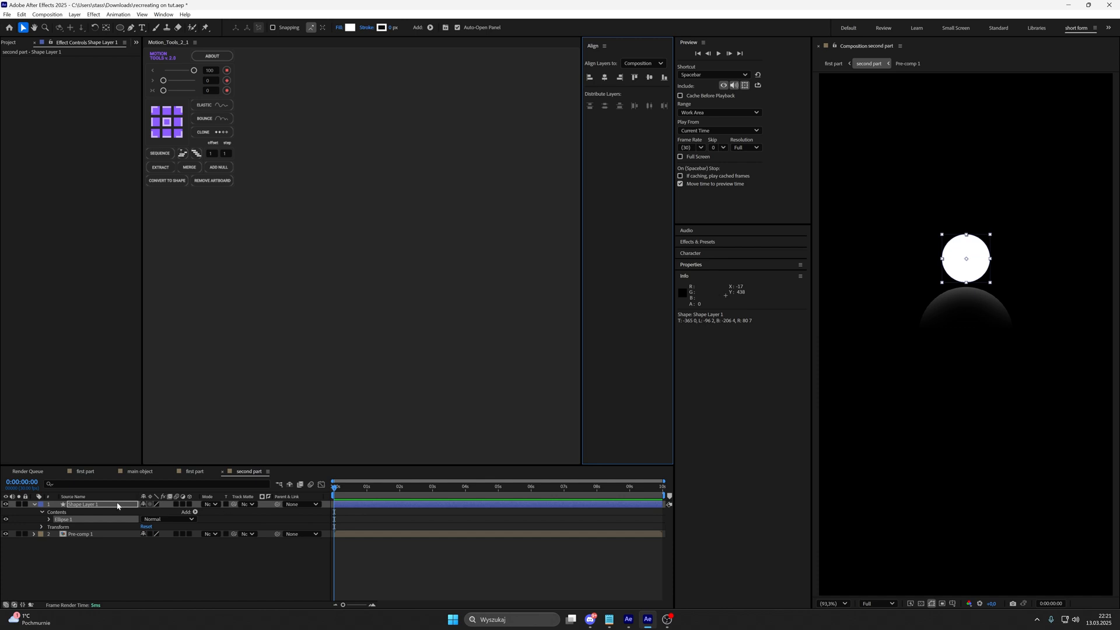
Add a Gradient Overlay layer style to the head circle, with Radial style and Reverse turned on.
right_click(117, 505)
mouse_move(175, 358)
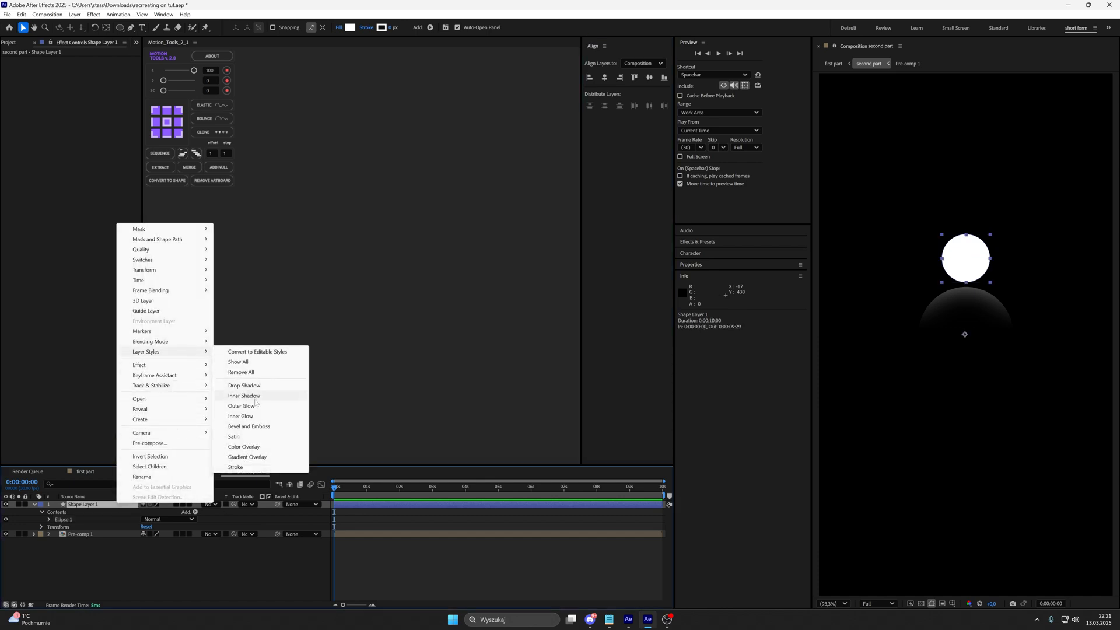
left_click(270, 461)
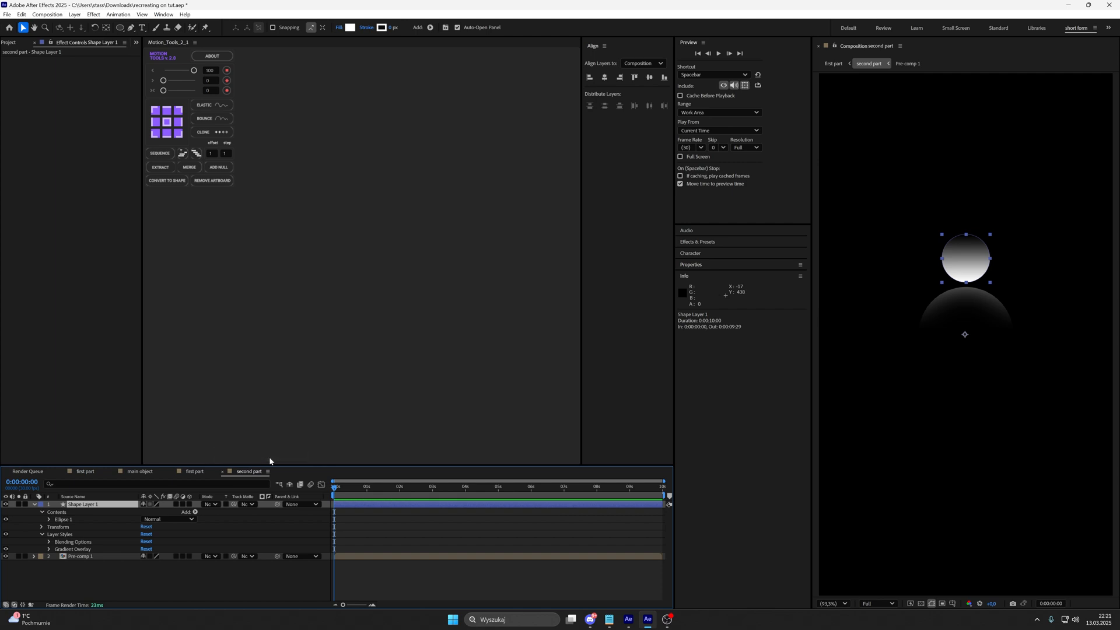
left_click(50, 550)
scroll(74, 553, "down", 2)
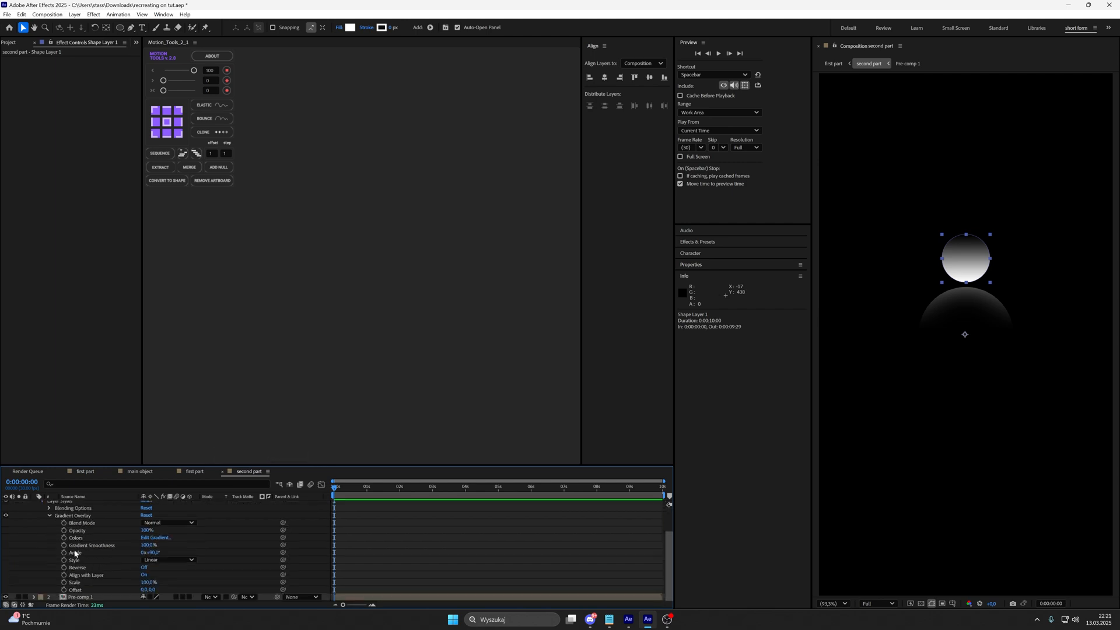
left_click(83, 561)
left_click(169, 559)
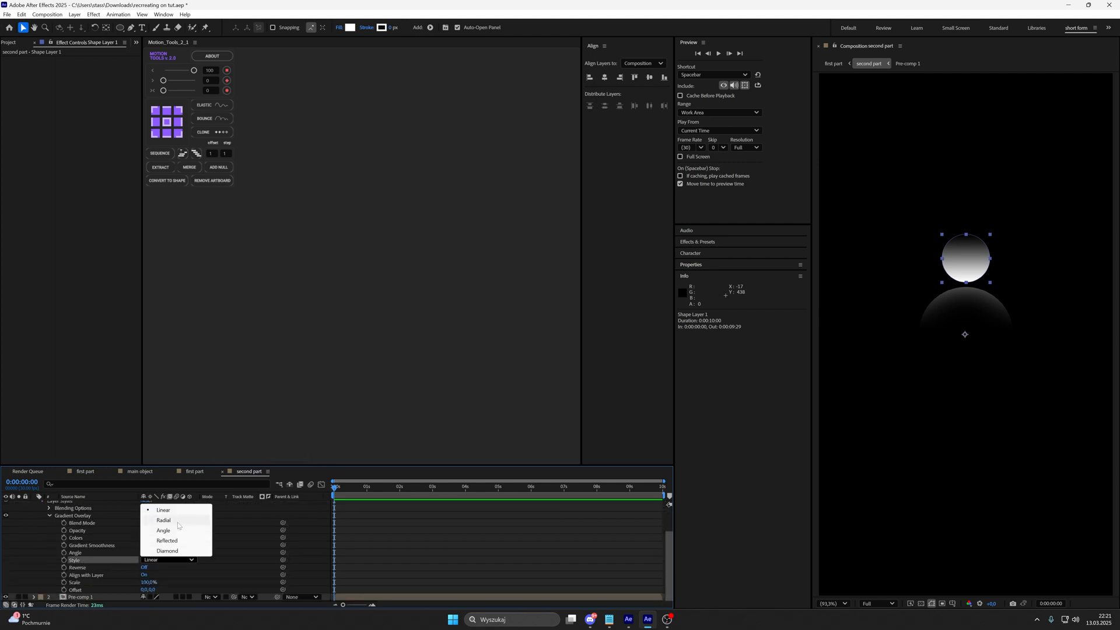
left_click(178, 523)
left_click(162, 567)
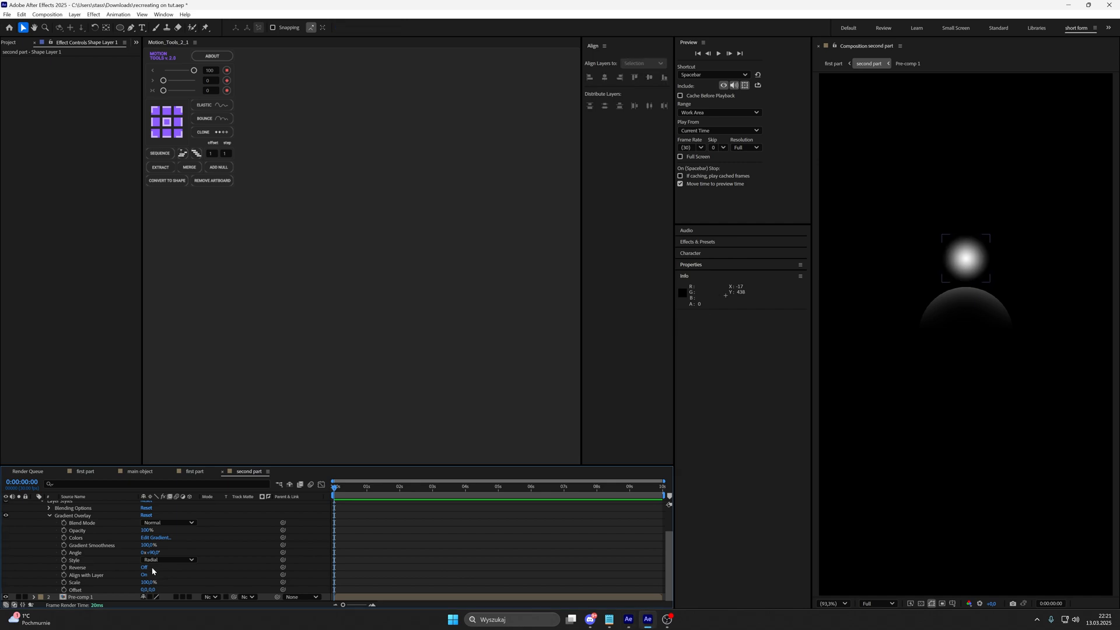
left_click(144, 568)
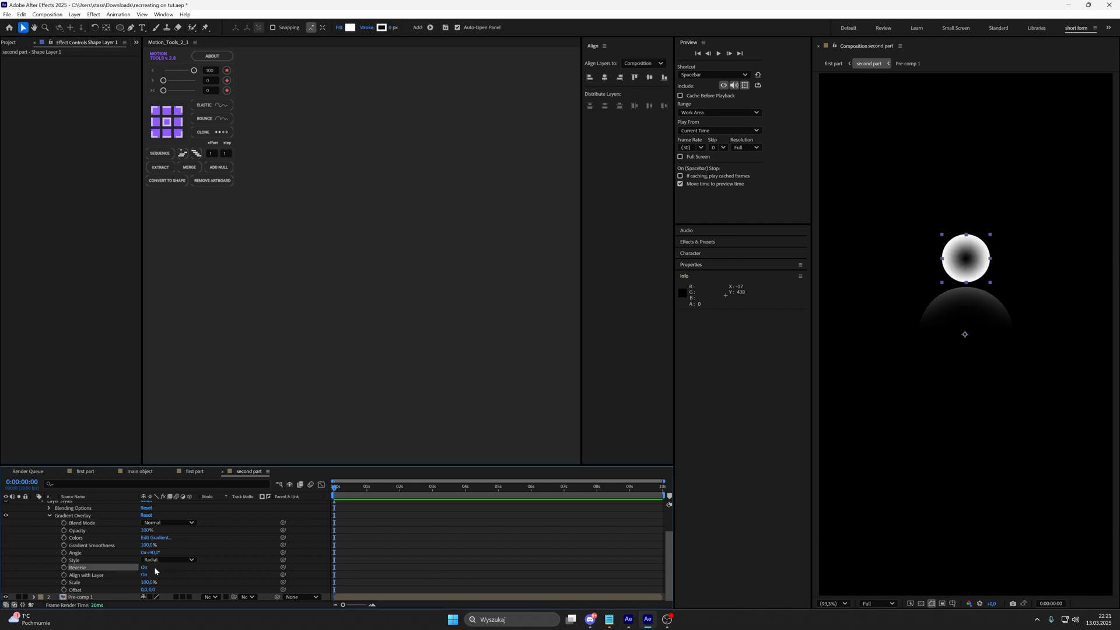
Set the head's gradient overlay scale to 135% and its angle to 45°.
left_click(149, 582)
key("BackSpace")
type("135")
key("Return")
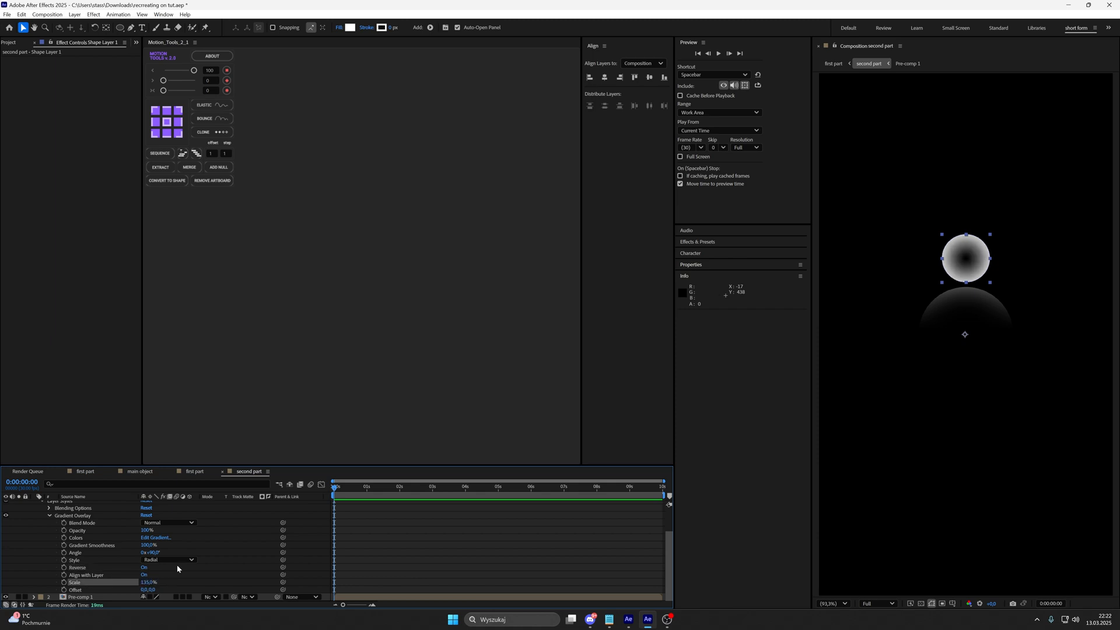
left_click(154, 553)
type("45")
key("Return")
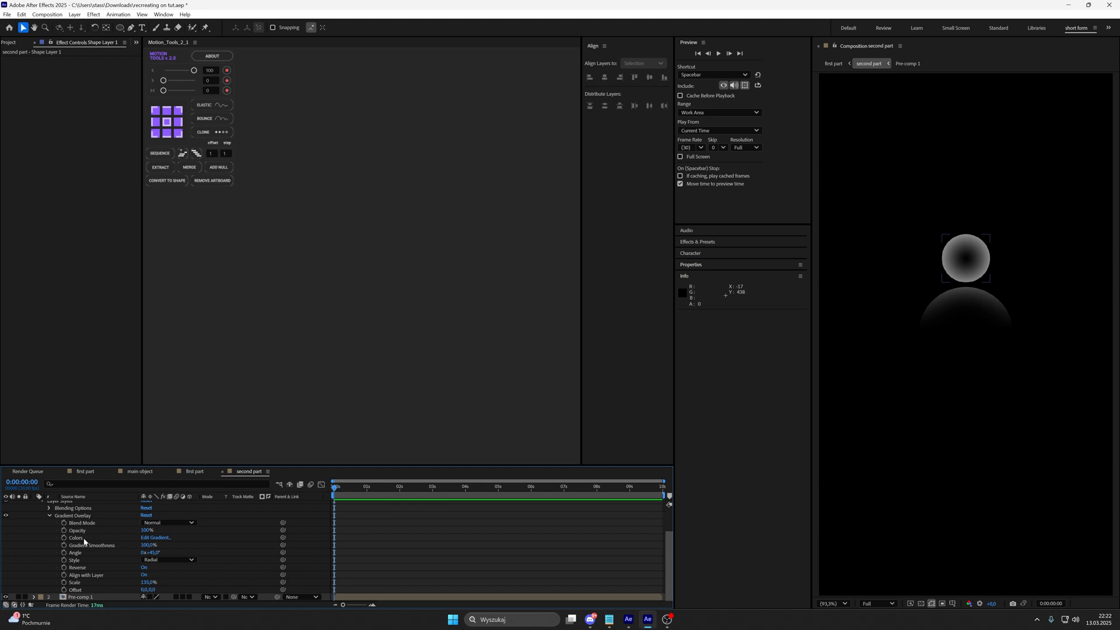
Move the black colour stop of the head's gradient to about 75% and collapse the layer's properties.
left_click(157, 538)
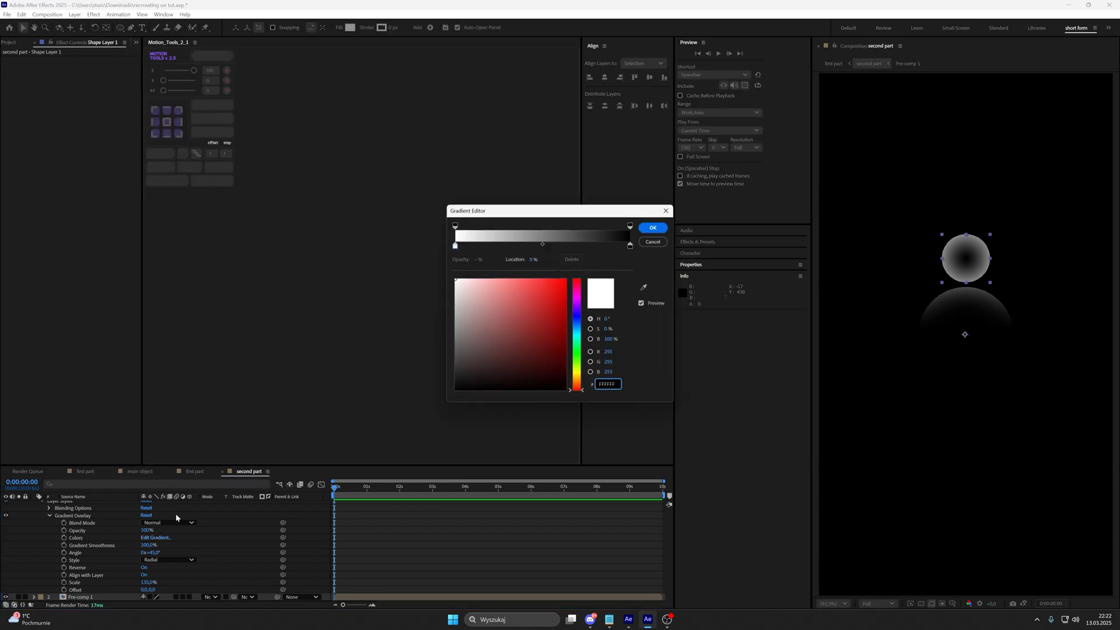
left_click_drag(630, 245, 586, 248)
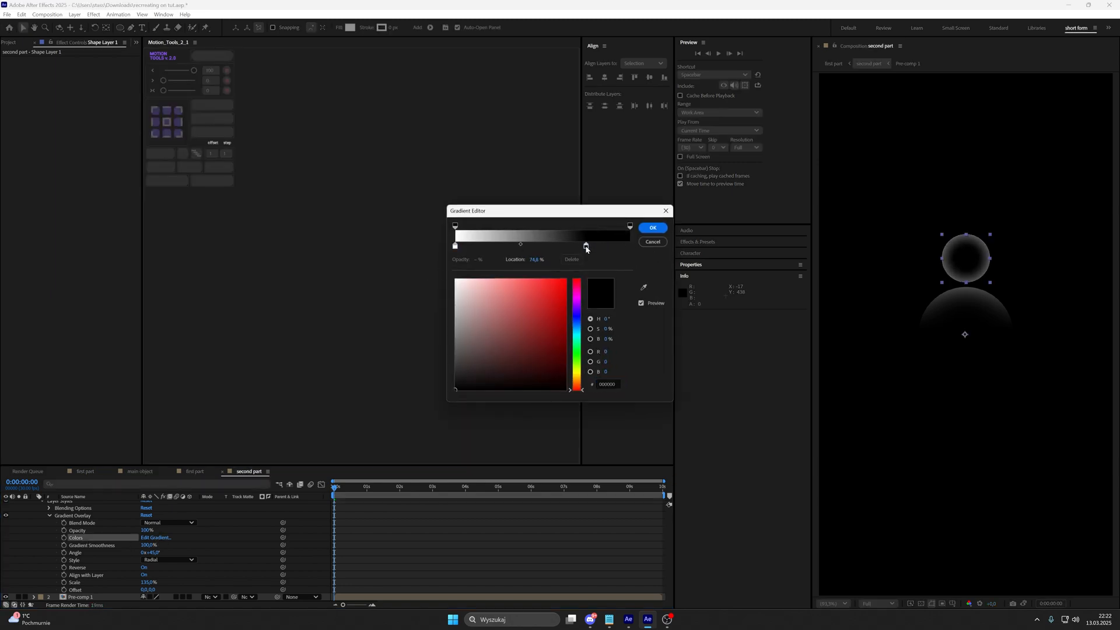
left_click(653, 227)
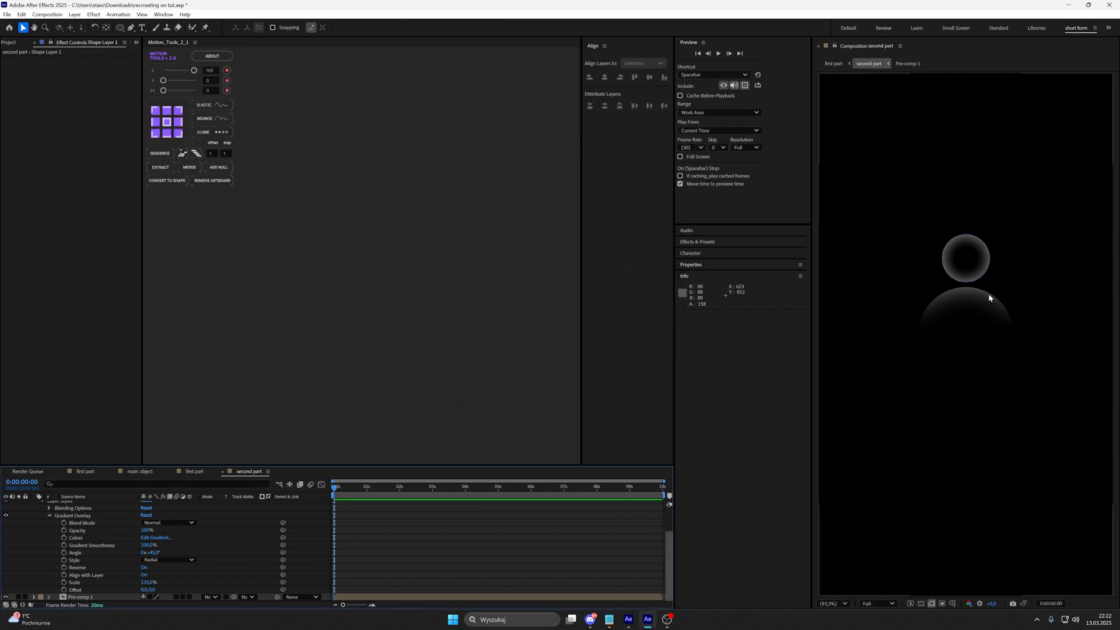
scroll(988, 285, "up", 3)
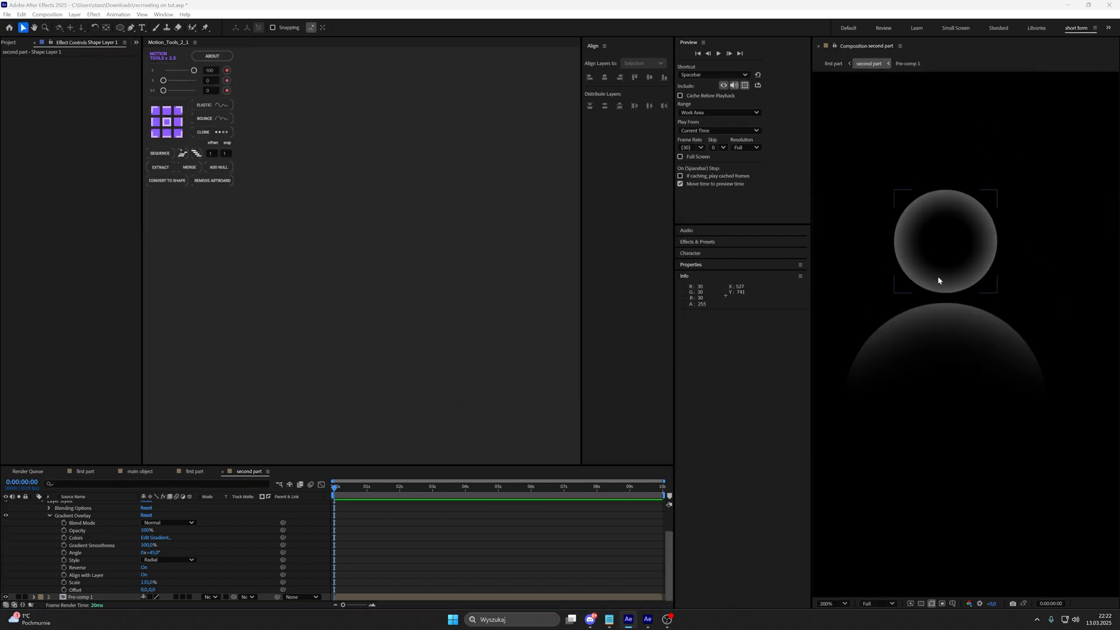
scroll(976, 263, "up", 1)
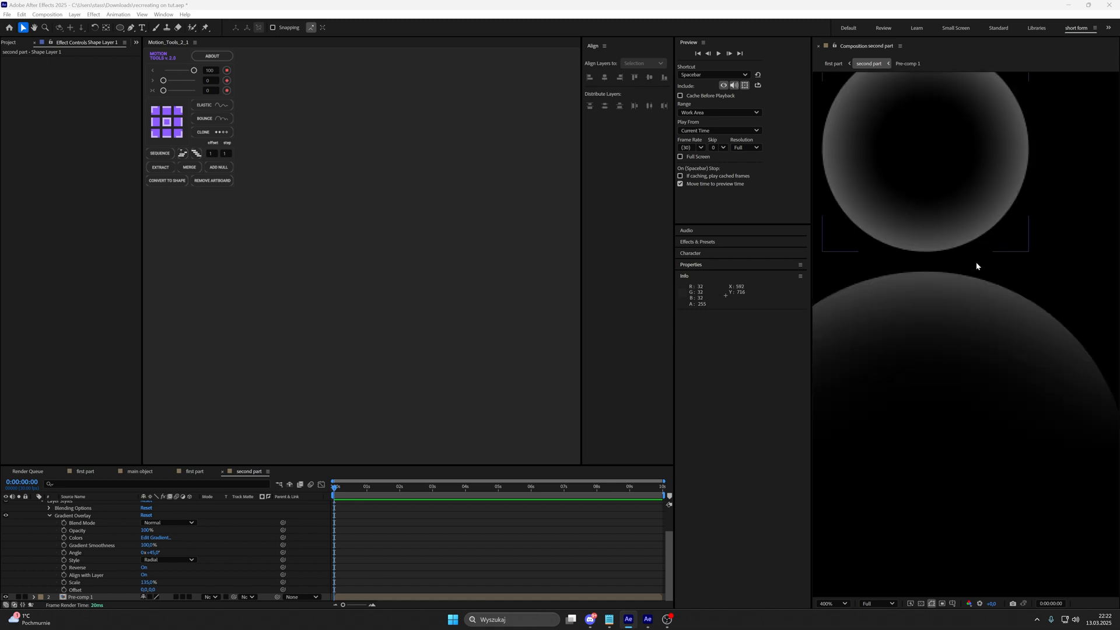
scroll(976, 263, "down", 1)
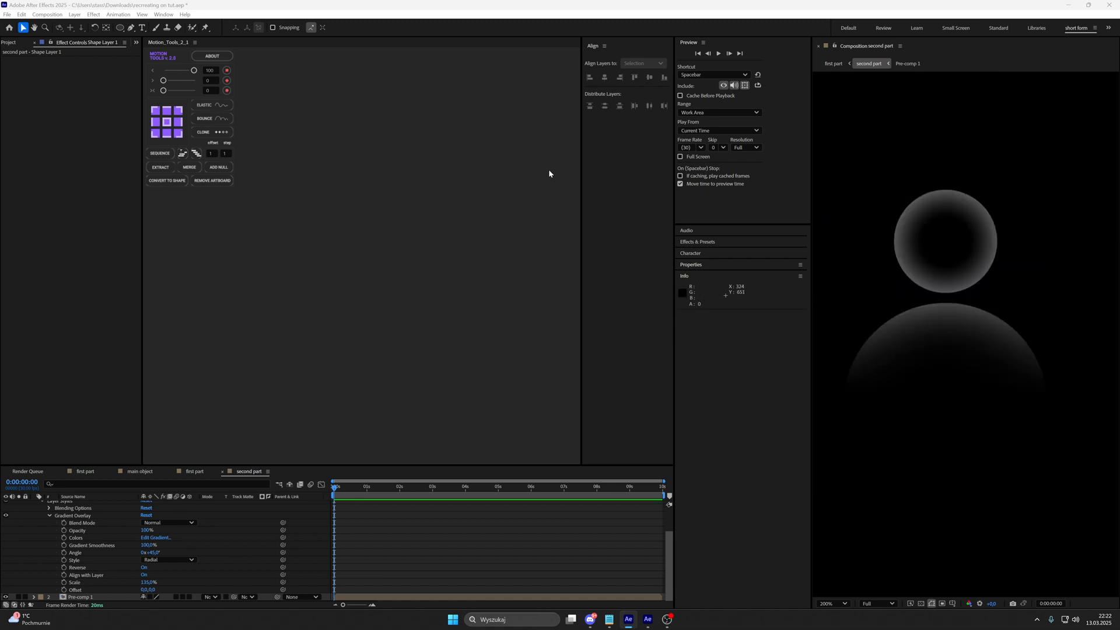
scroll(110, 529, "up", 2)
left_click(33, 504)
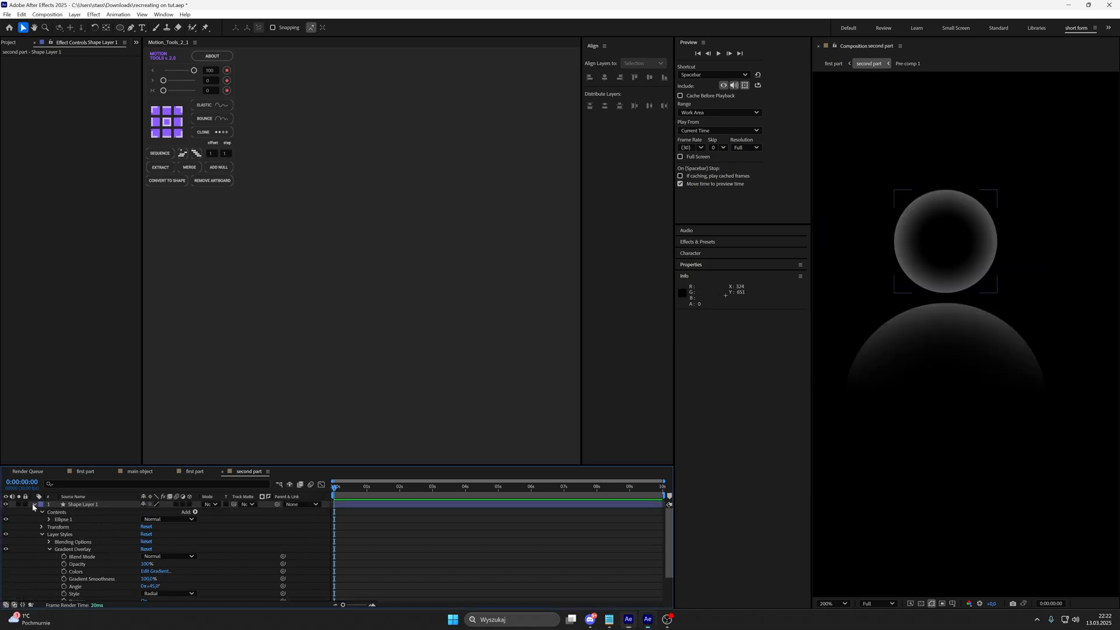
Draw two small white circles as eyes in the upper half of the head, each on its own layer.
left_click(120, 28)
scroll(918, 321, "up", 1)
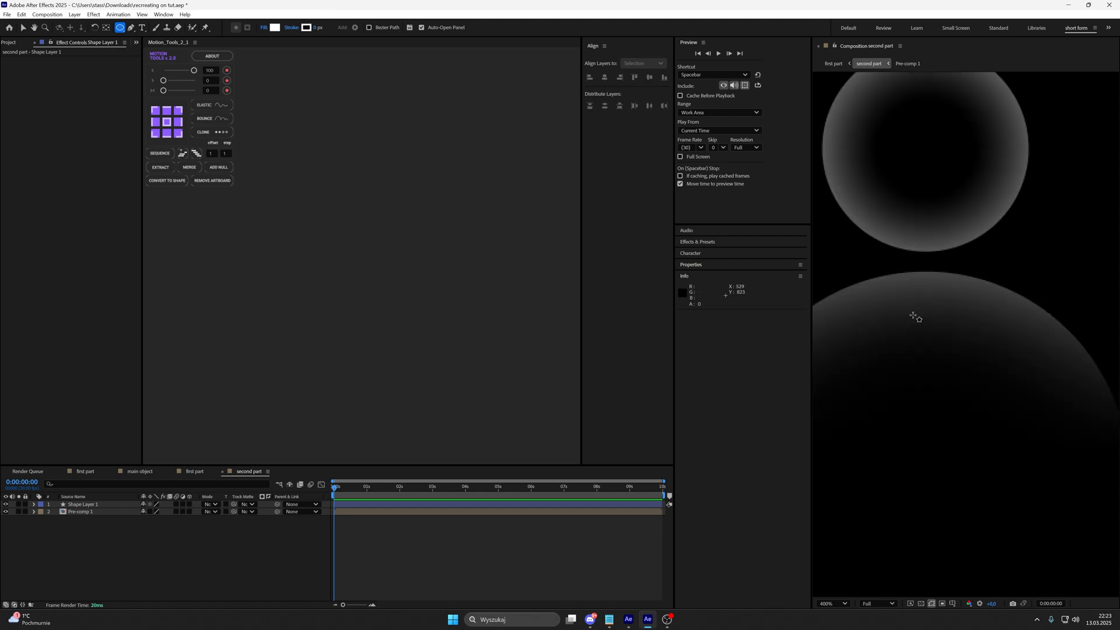
left_click_drag(929, 226, 957, 351)
left_click_drag(928, 275, 938, 287)
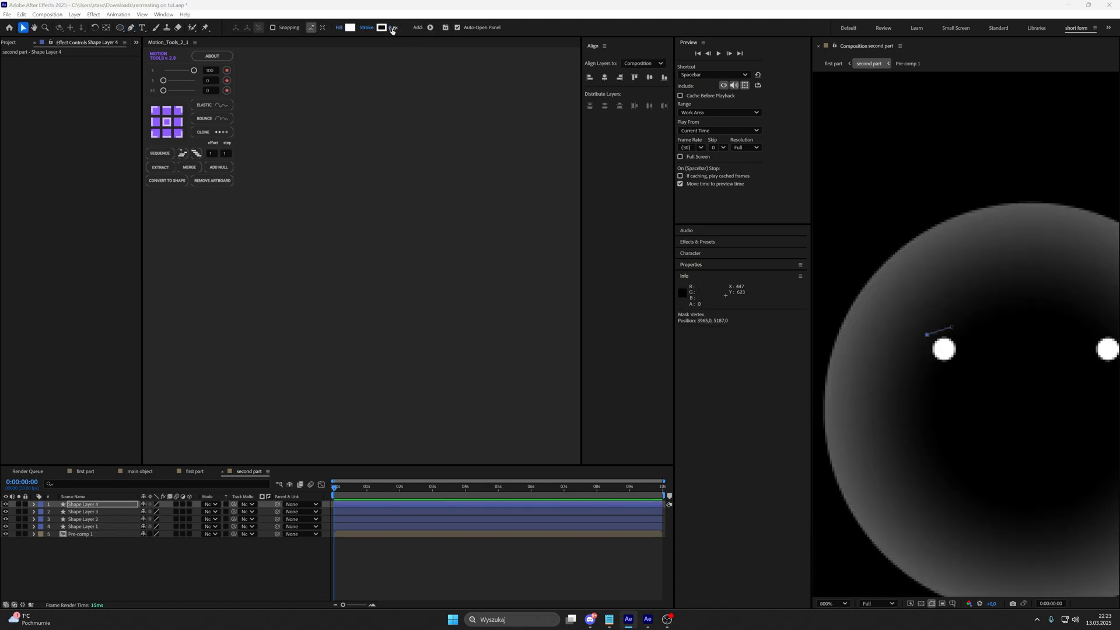
Set the stroke width of the slanted eyebrow line above the left eye to 1.5 px and deselect it.
left_click(392, 27)
type("1")
key("Return")
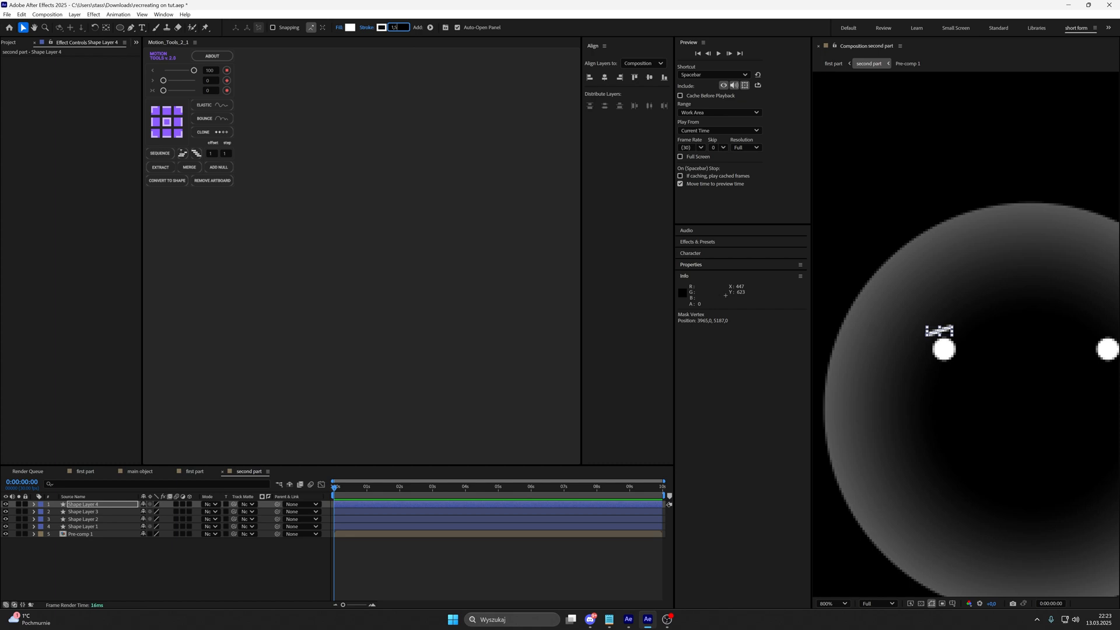
left_click(927, 408)
left_click_drag(927, 408, 854, 405)
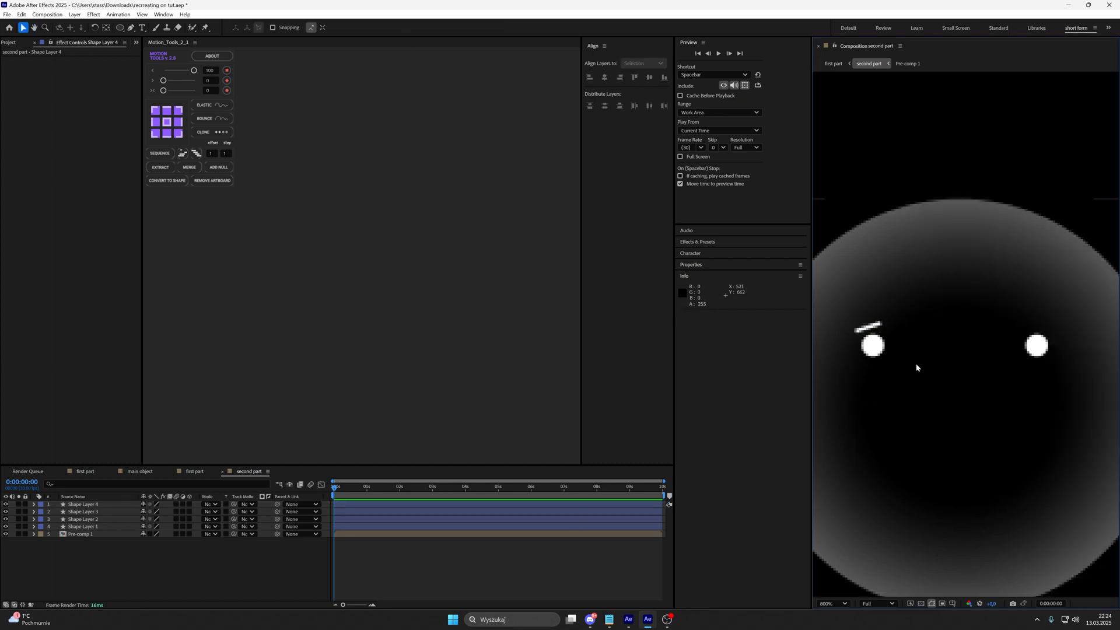
left_click_drag(873, 357, 860, 365)
Draw a short eyebrow line with the Pen tool above the right eye, sloping down outwards, on its own layer.
key("g")
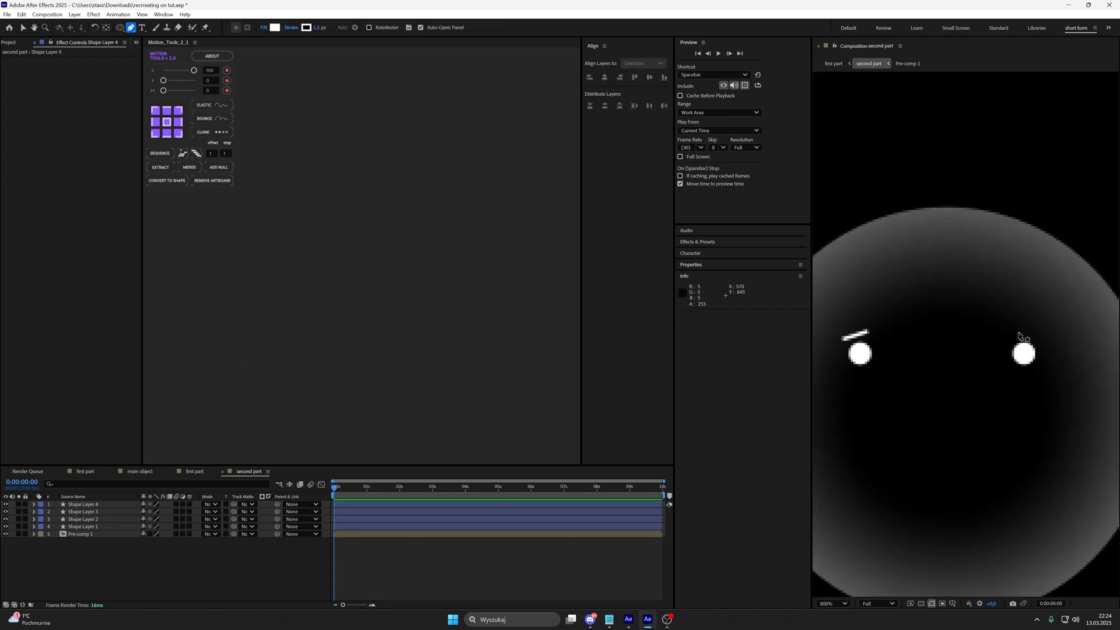
left_click(1017, 332)
left_click(1042, 342)
key("v")
scroll(999, 359, "down", 1)
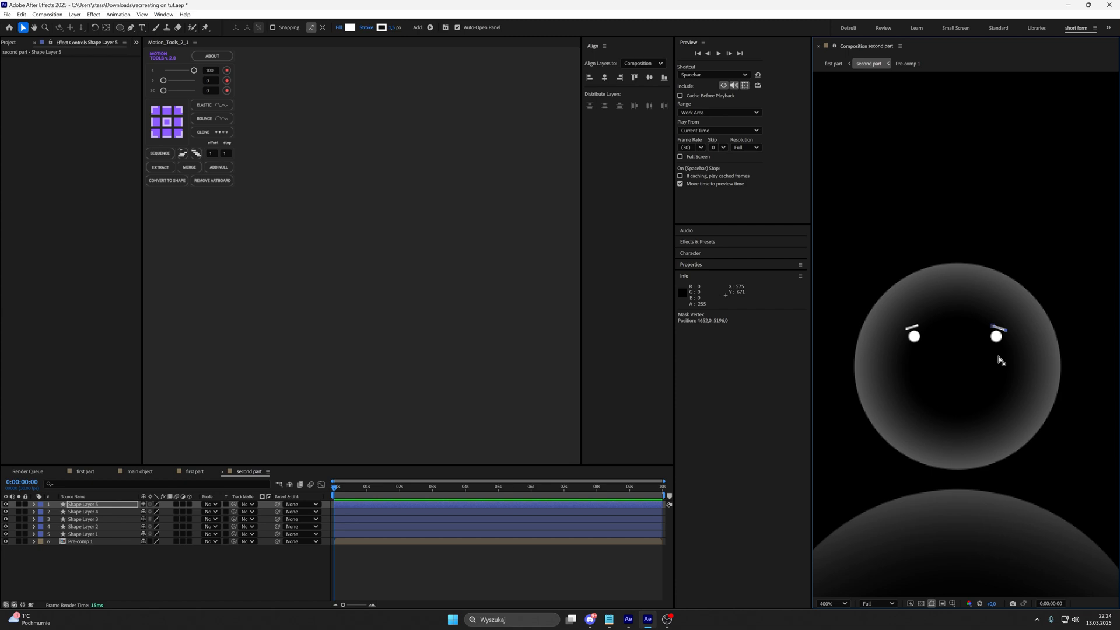
left_click(587, 570)
Draw a curved frowning mouth below the eyes with the Pen tool and set its fill to None.
left_click(131, 28)
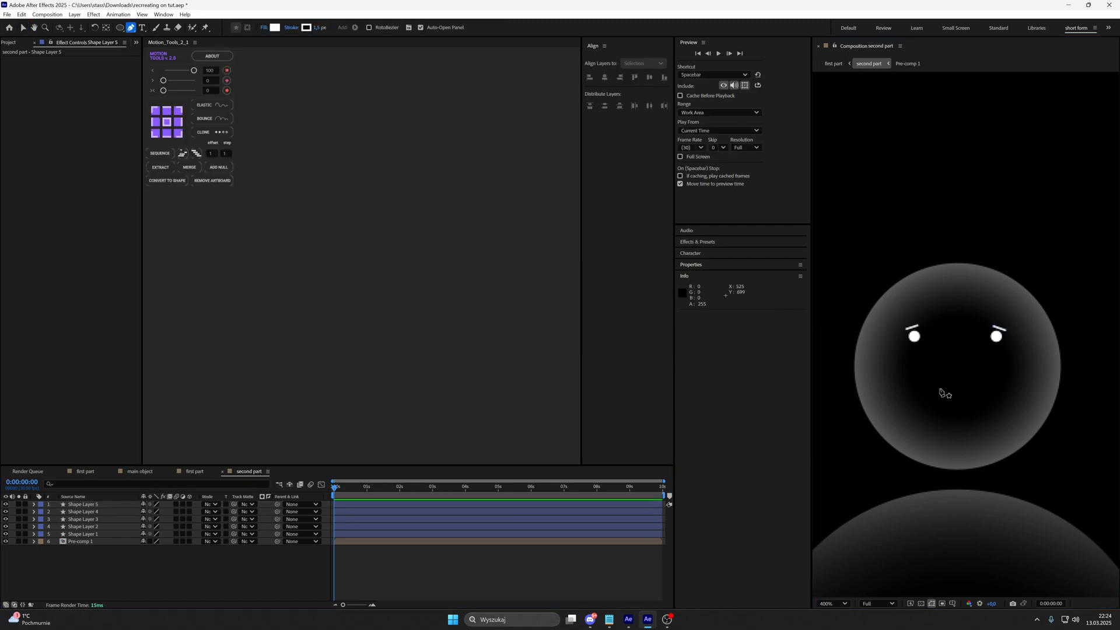
left_click_drag(927, 394, 933, 392)
left_click_drag(958, 382, 974, 385)
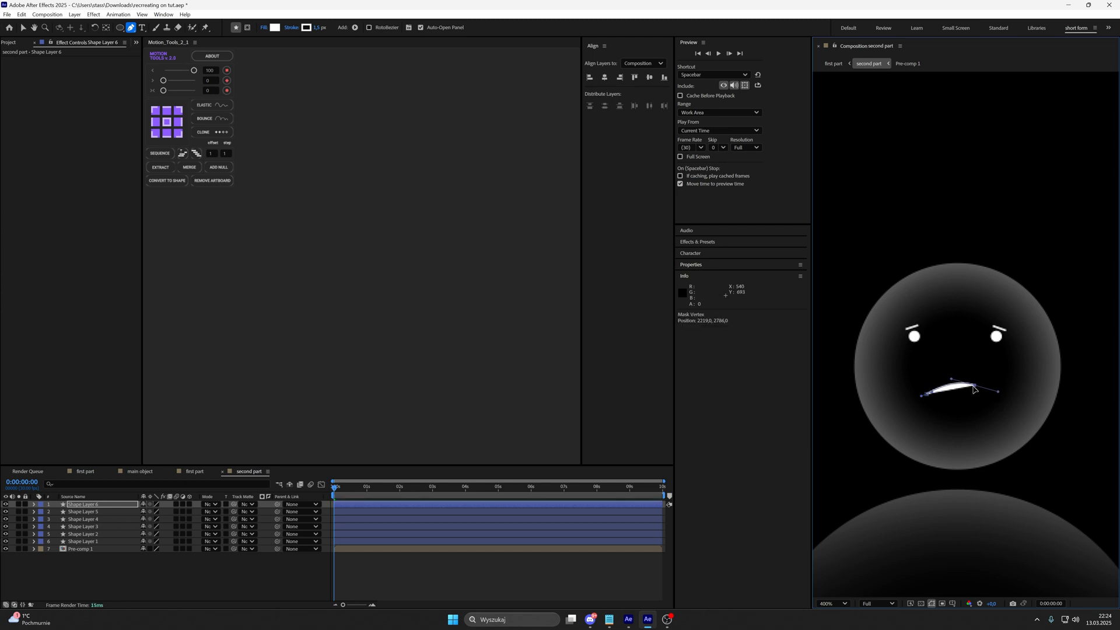
left_click(264, 27)
left_click(514, 285)
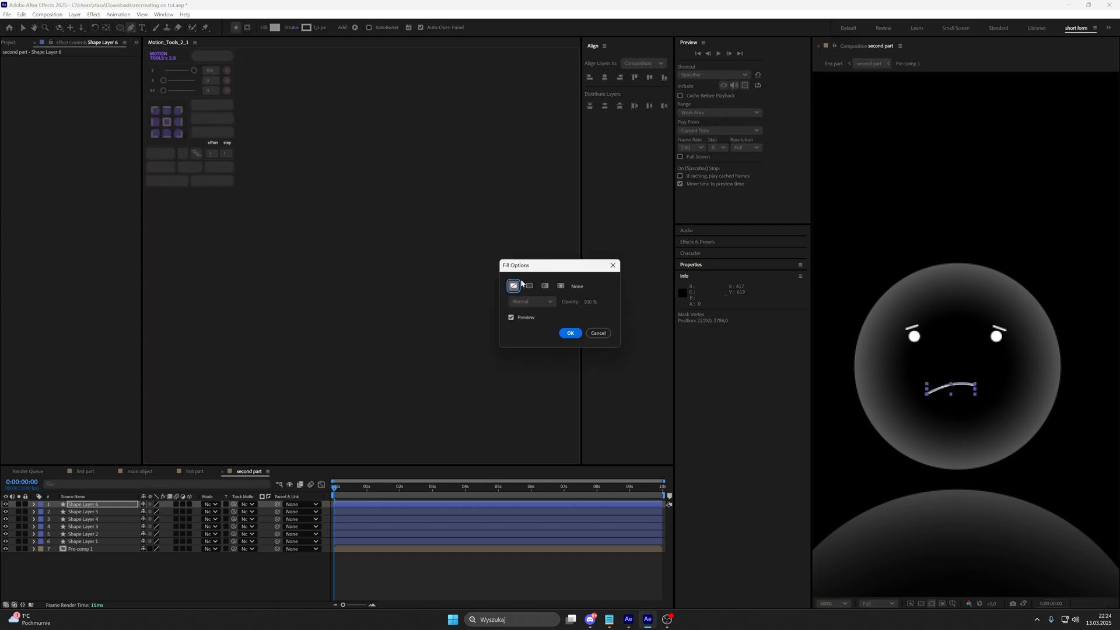
left_click(570, 333)
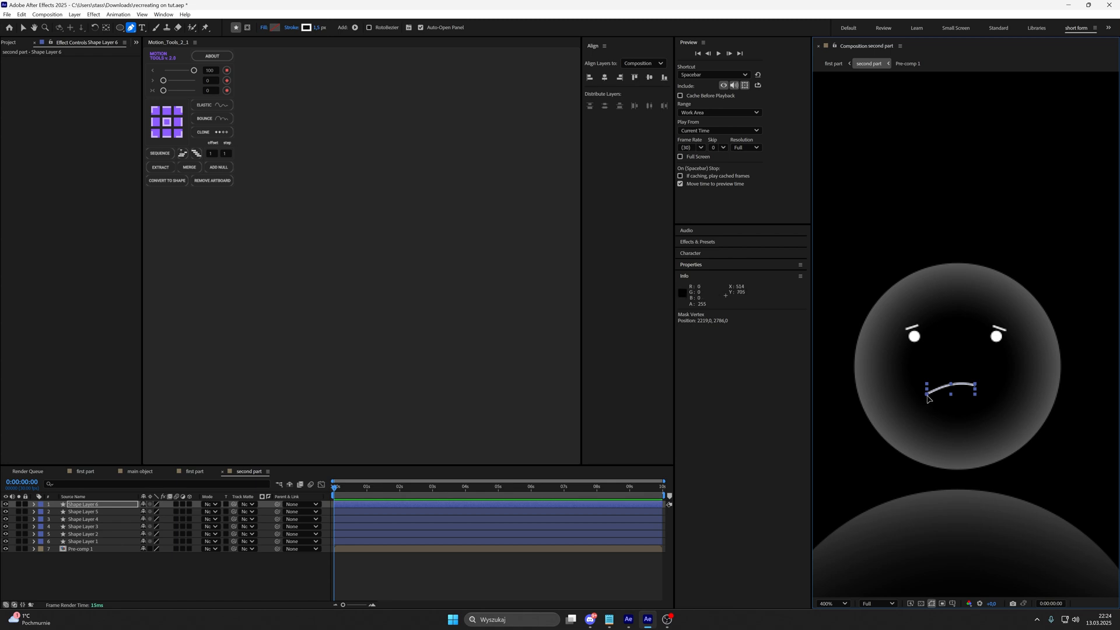
key("v")
Review the character's proportions in the whole composition and its face up close.
key("comma")
key("comma")
key("comma")
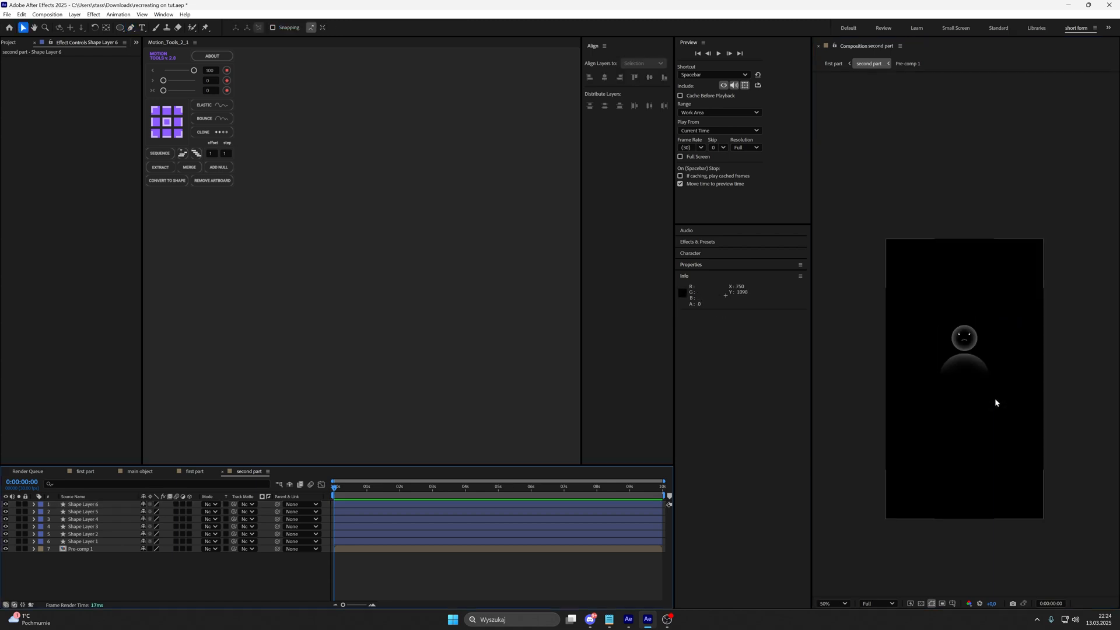
key("comma")
left_click(110, 557)
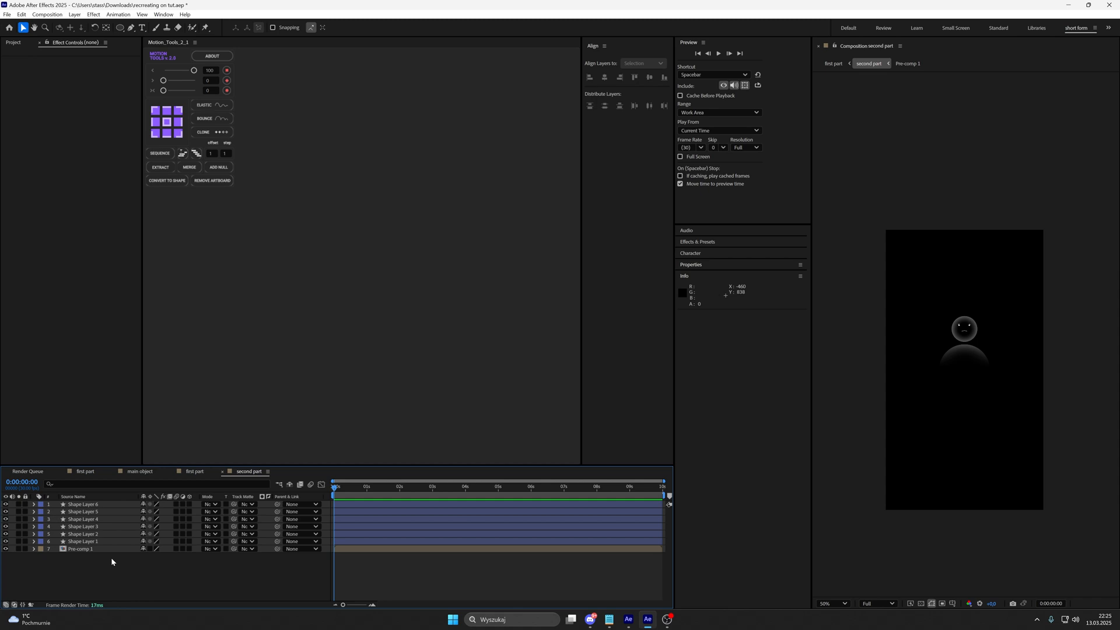
key("period")
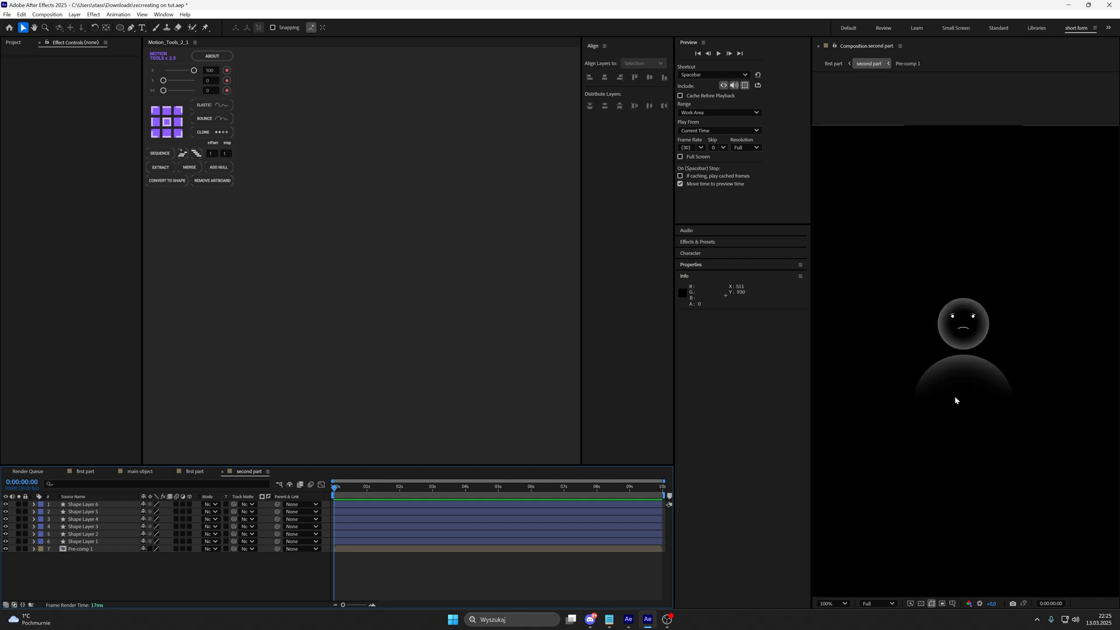
key("period")
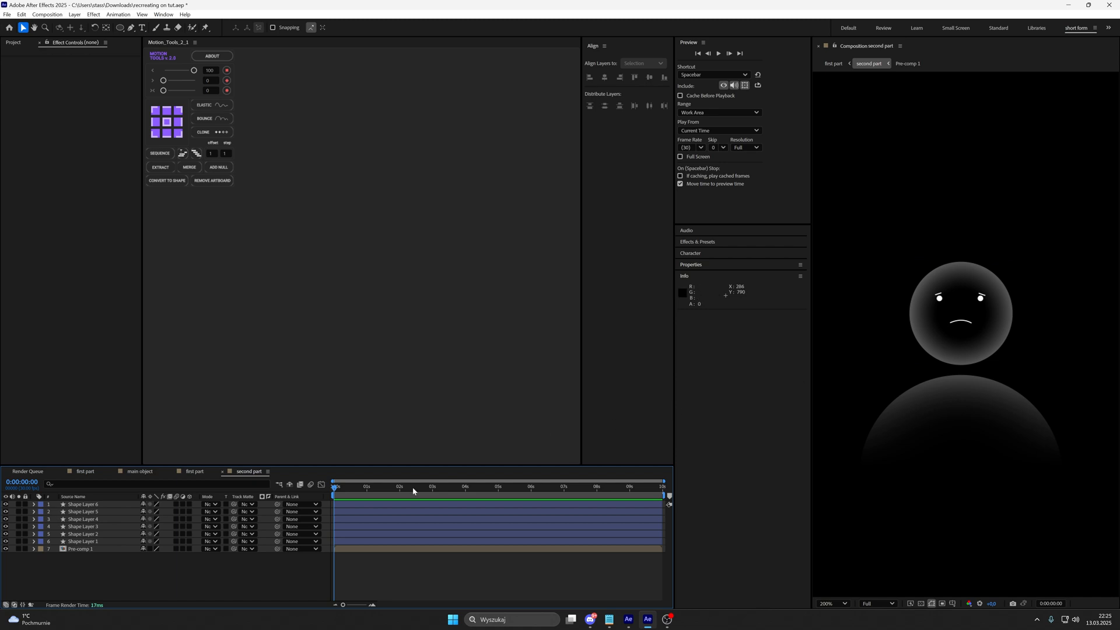
Parent all the character's layers to a new null and use it to move the character about 138 px down and enlarge it slightly.
left_click_drag(115, 576, 86, 501)
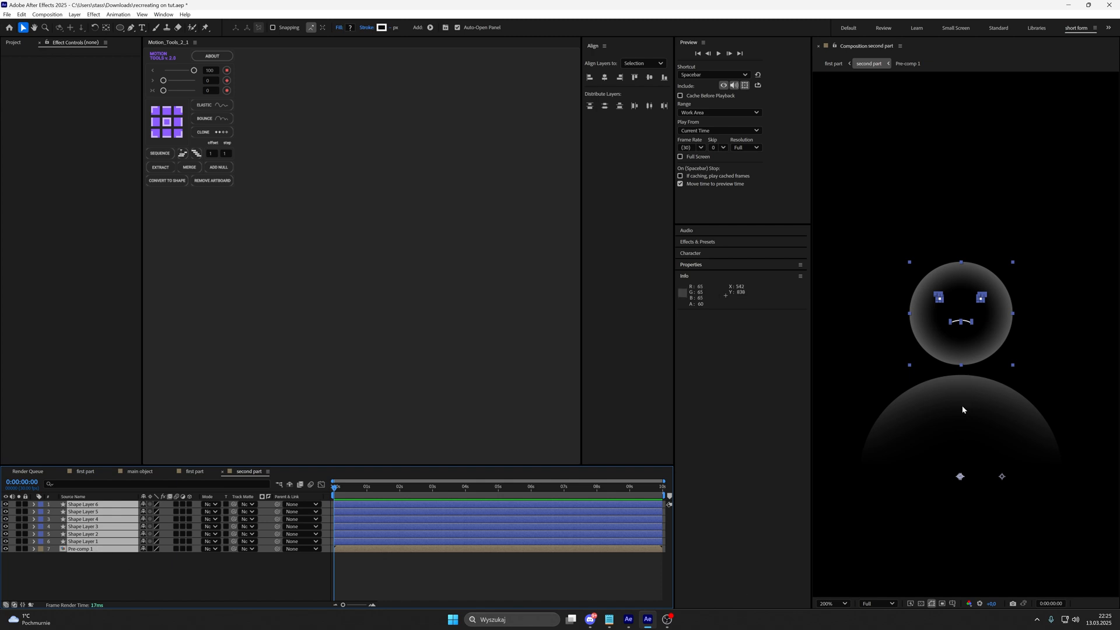
left_click(219, 168)
scroll(964, 334, "down", 2)
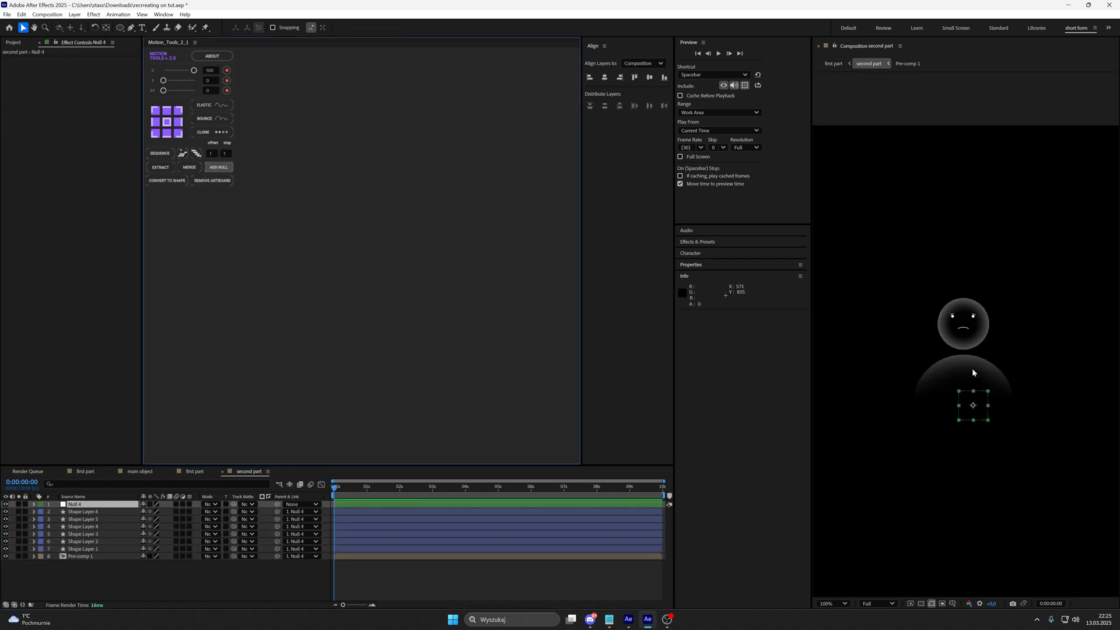
scroll(978, 403, "down", 1)
left_click_drag(969, 372, 968, 393)
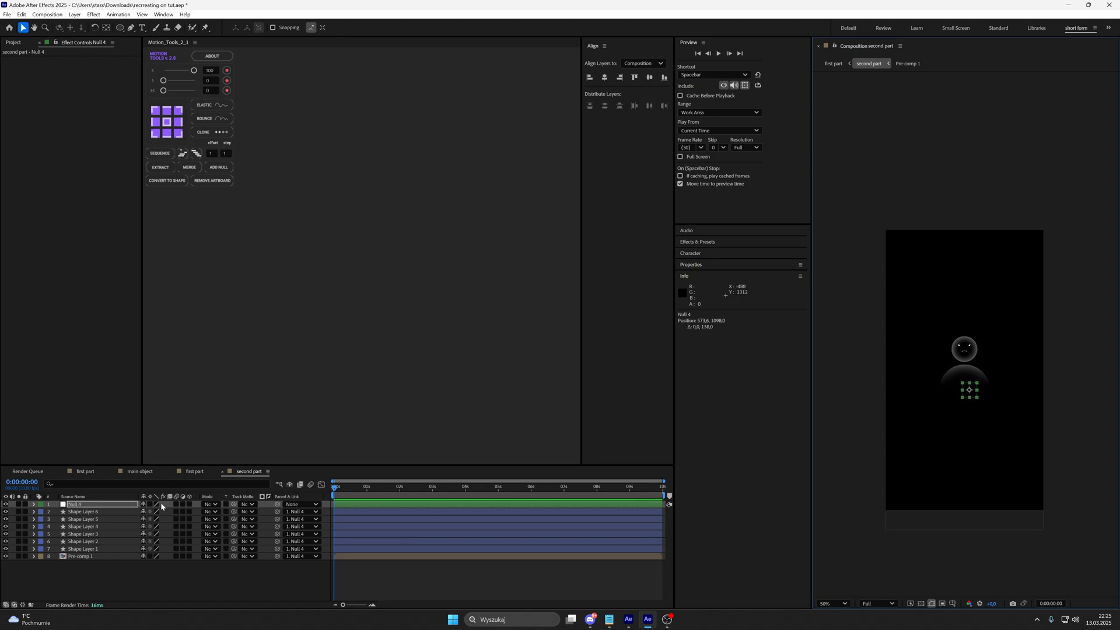
key("s")
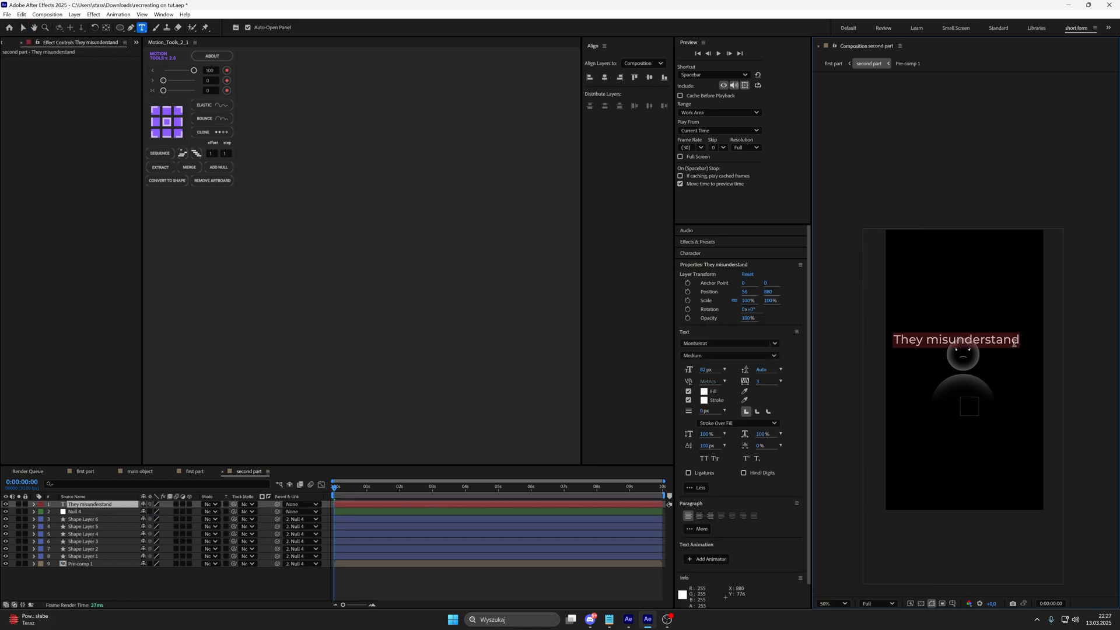
Add "one thing" as the second line of the "They misunderstand" text and set that line's baseline shift to 44 px.
left_click(1020, 339)
type("one thing")
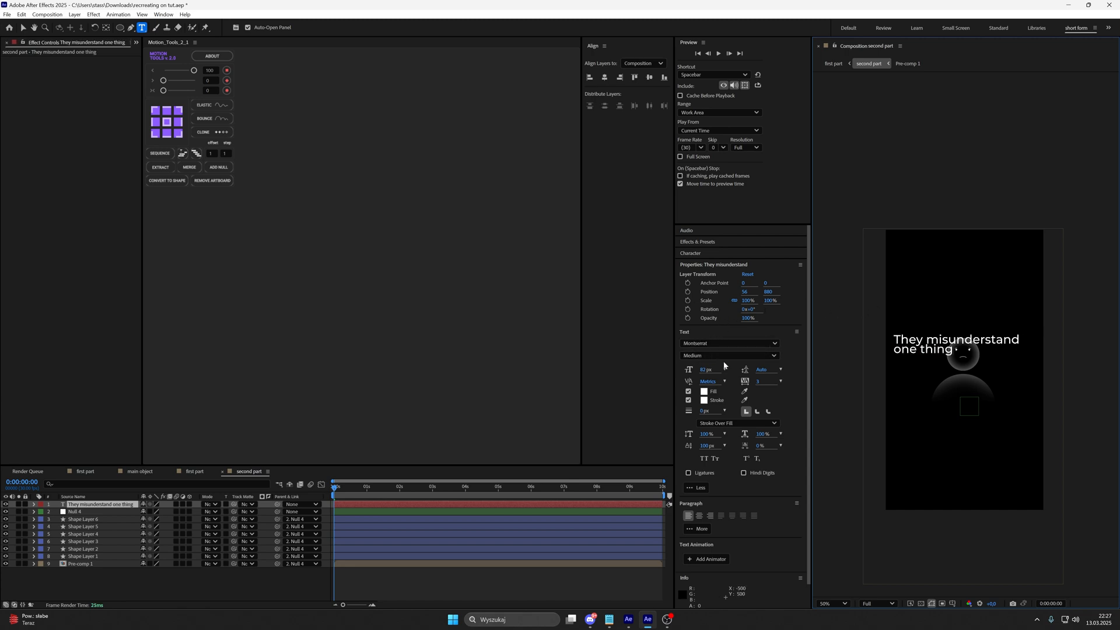
left_click_drag(893, 351, 961, 352)
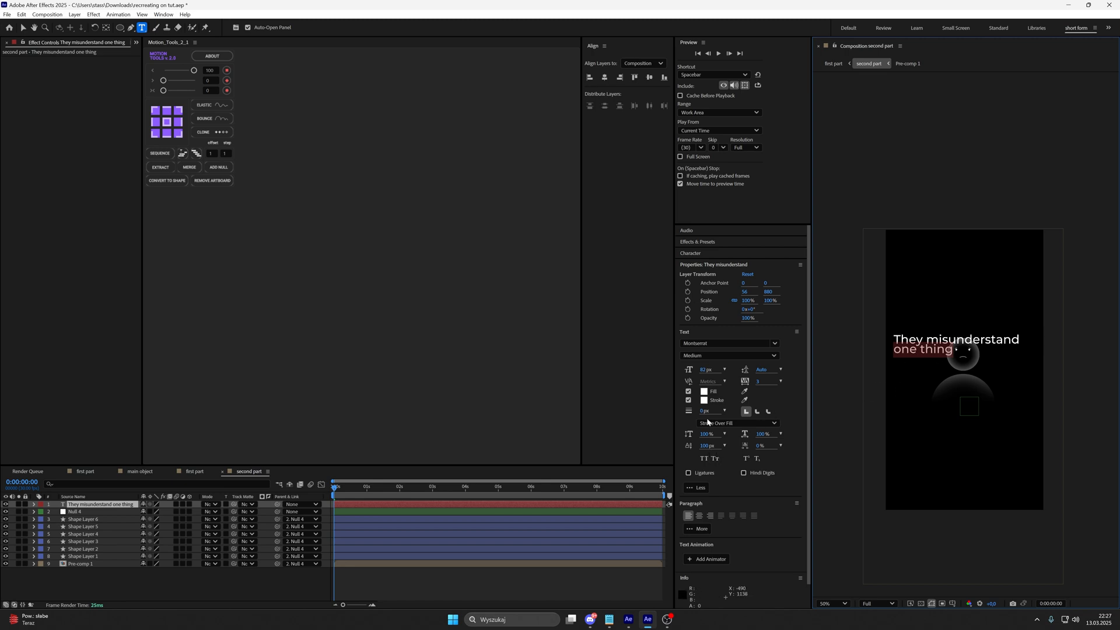
left_click_drag(705, 445, 675, 446)
Move the two-line text above the character's head to about 108, 656 and save the project.
left_click_drag(961, 442, 968, 408)
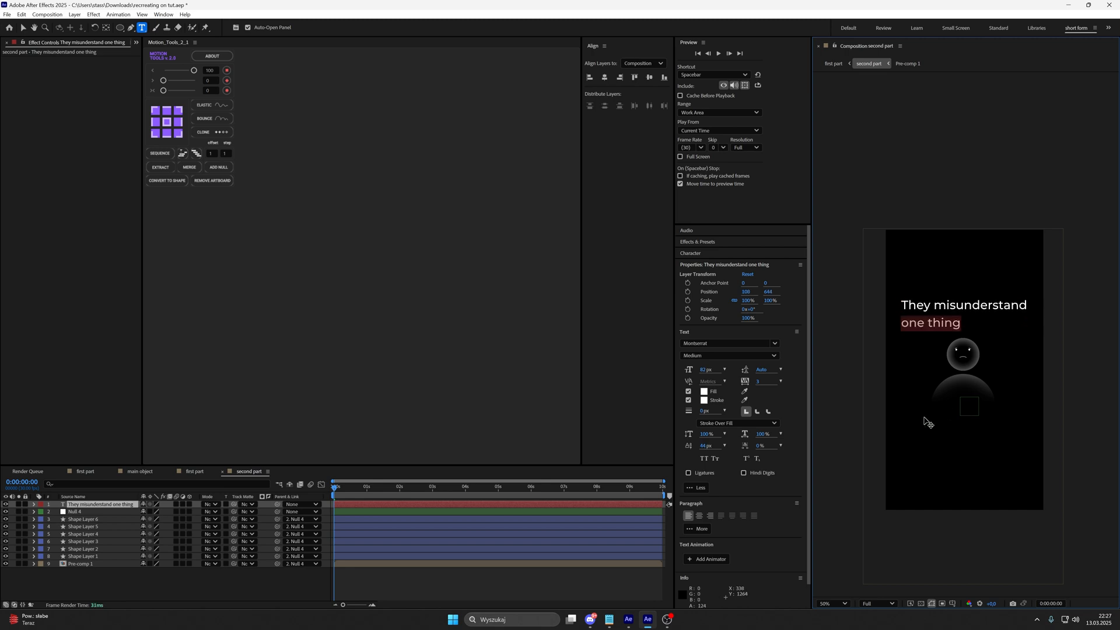
left_click(444, 578)
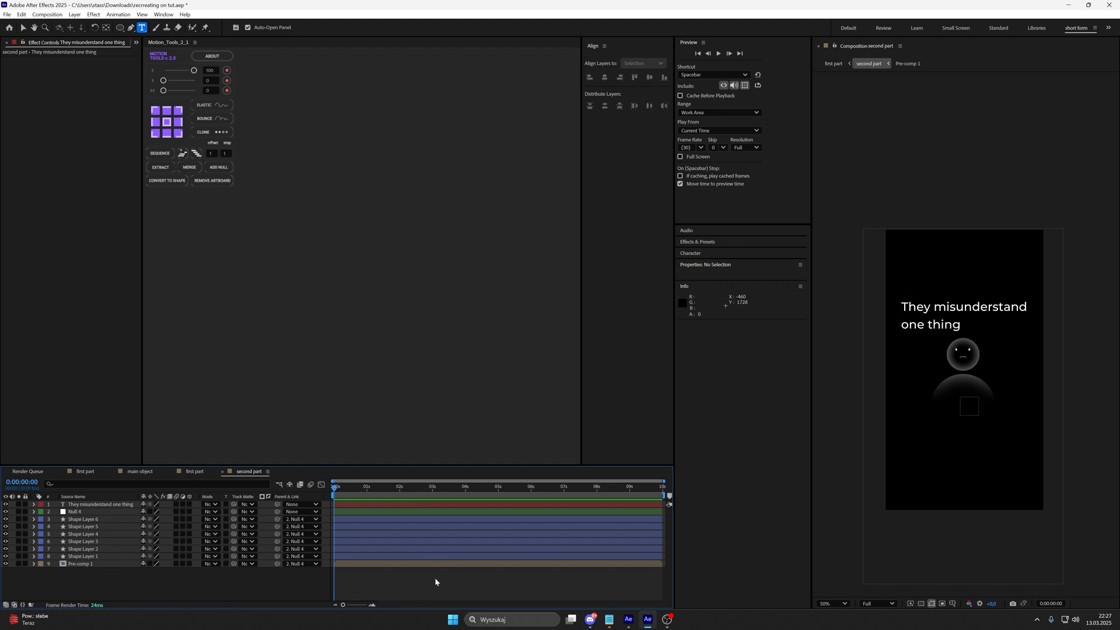
key("ctrl+s")
Add a textevo2 animation to the text layer and base it on words.
left_click(441, 505)
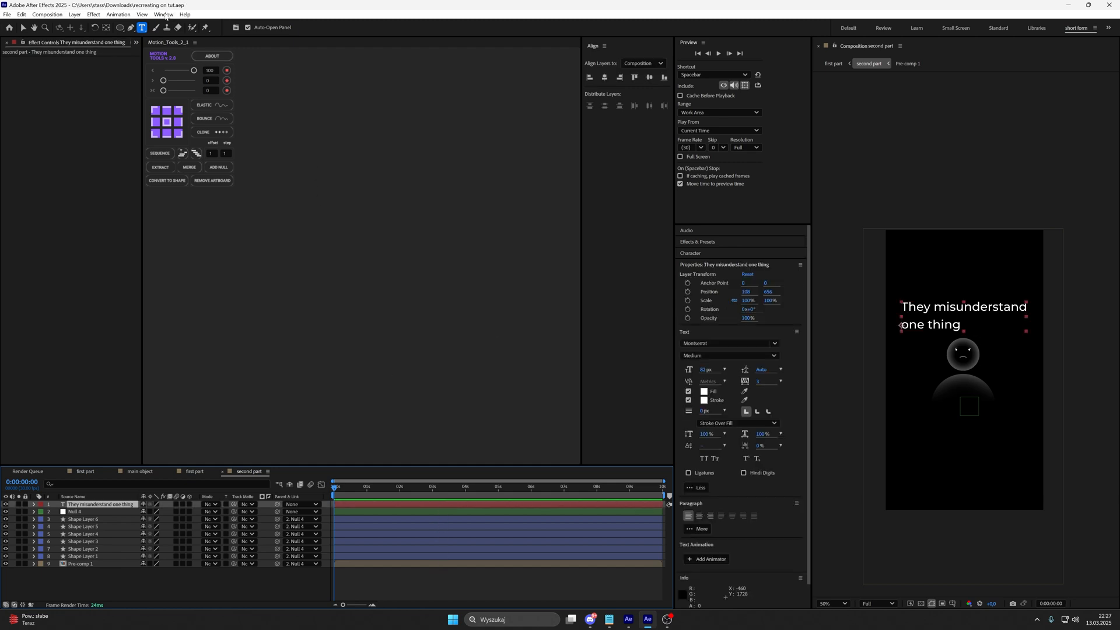
left_click(165, 15)
scroll(186, 599, "down", 5)
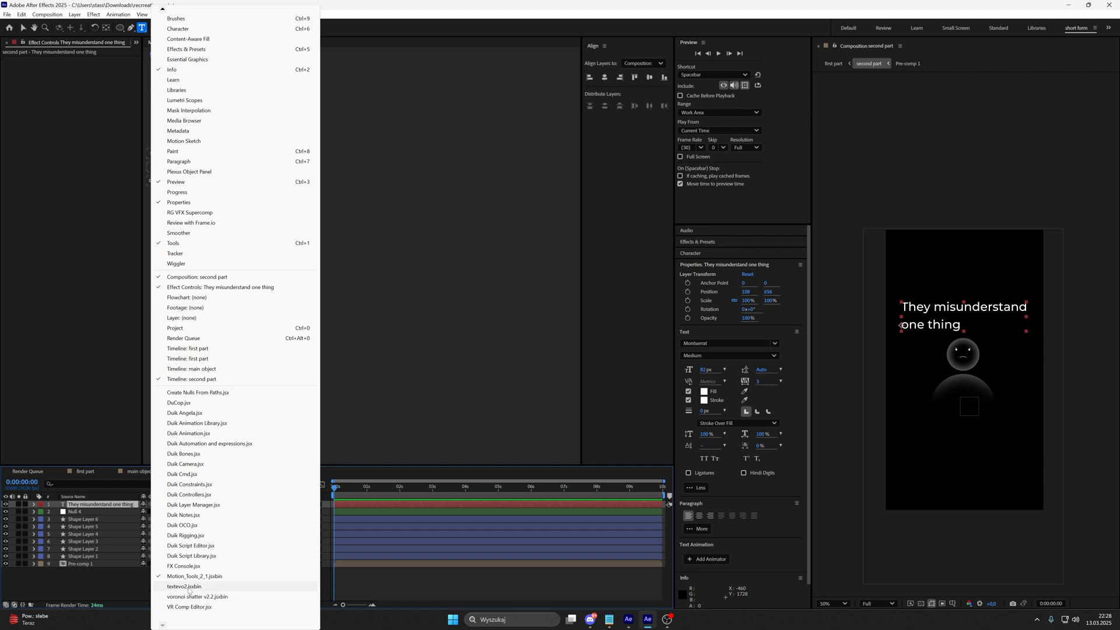
left_click(184, 587)
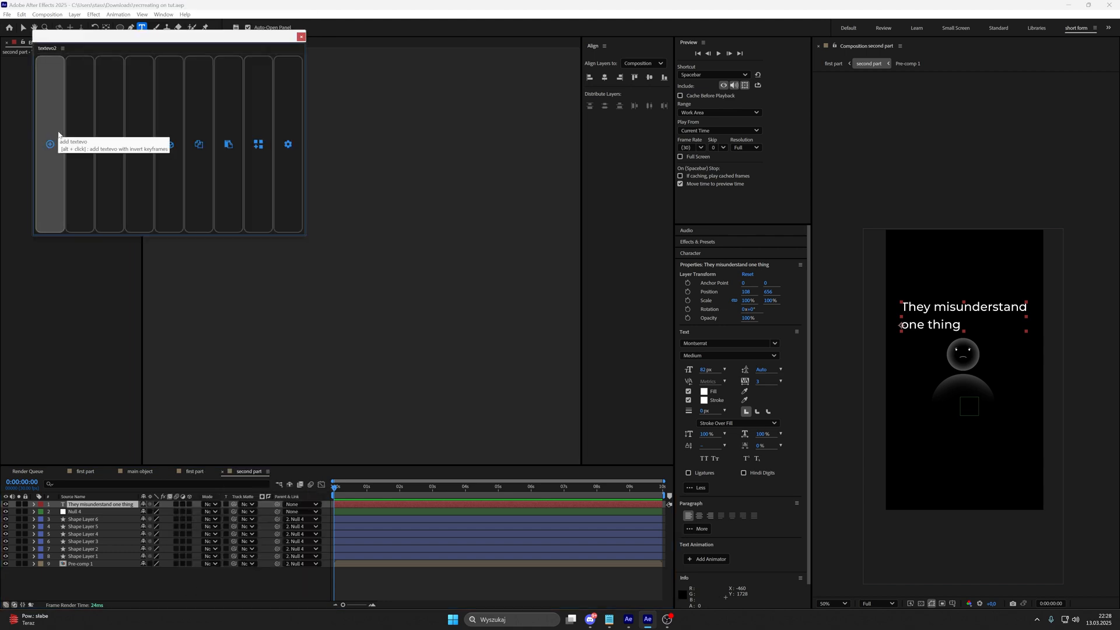
left_click(59, 134)
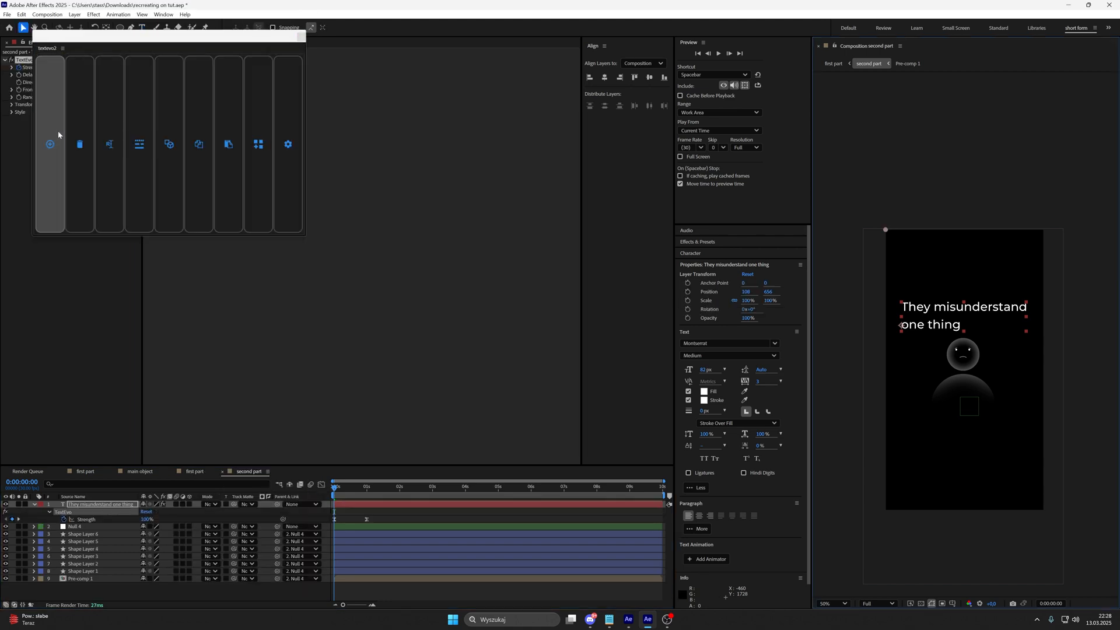
left_click(142, 99)
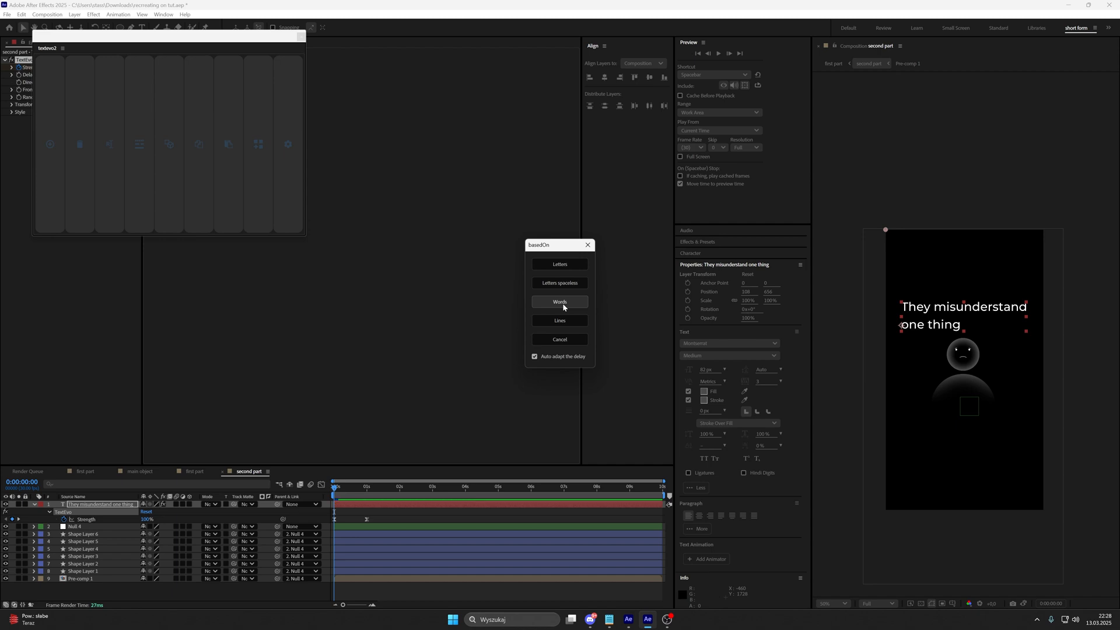
left_click(564, 306)
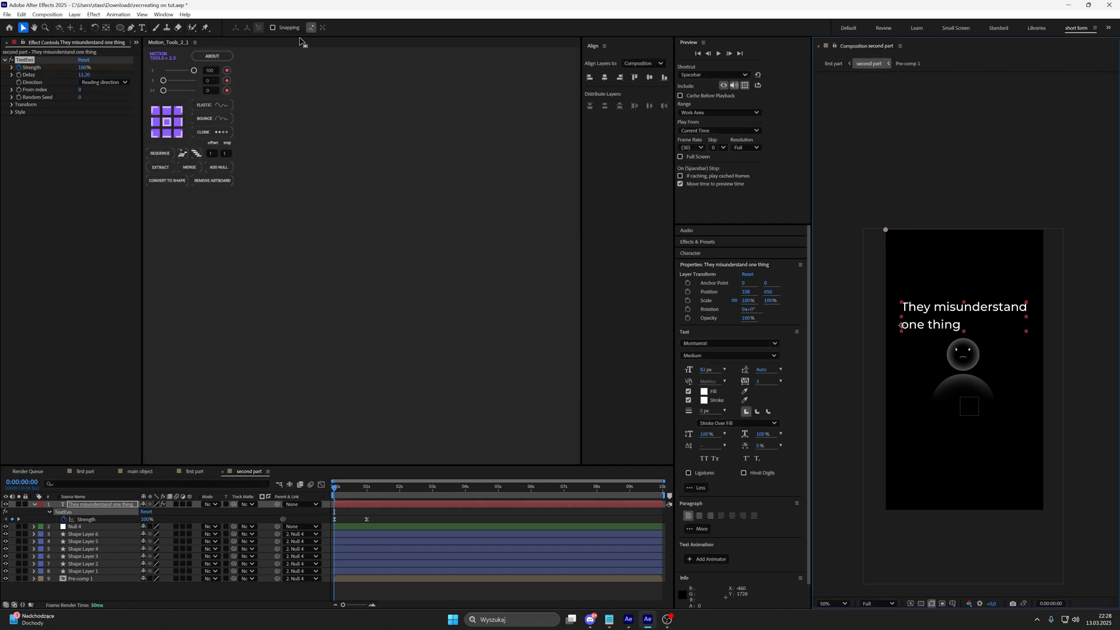
Set the text animation's delay to 2.
left_click(86, 75)
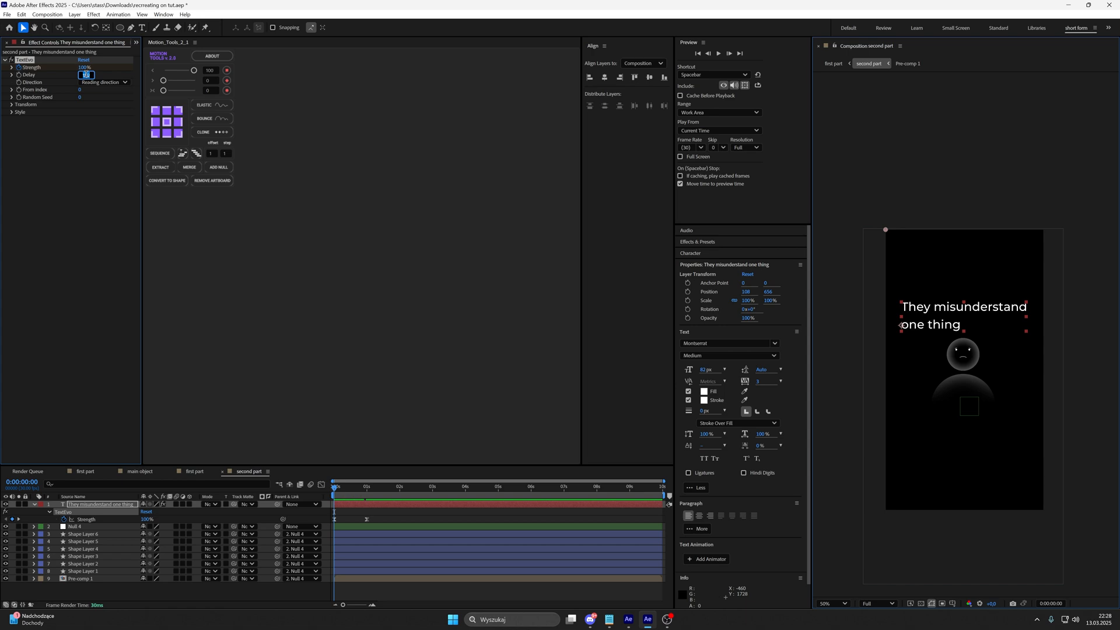
type("2")
key("Return")
Set the text animation's transform opacity to 0% and its Y position to 55.
left_click(12, 105)
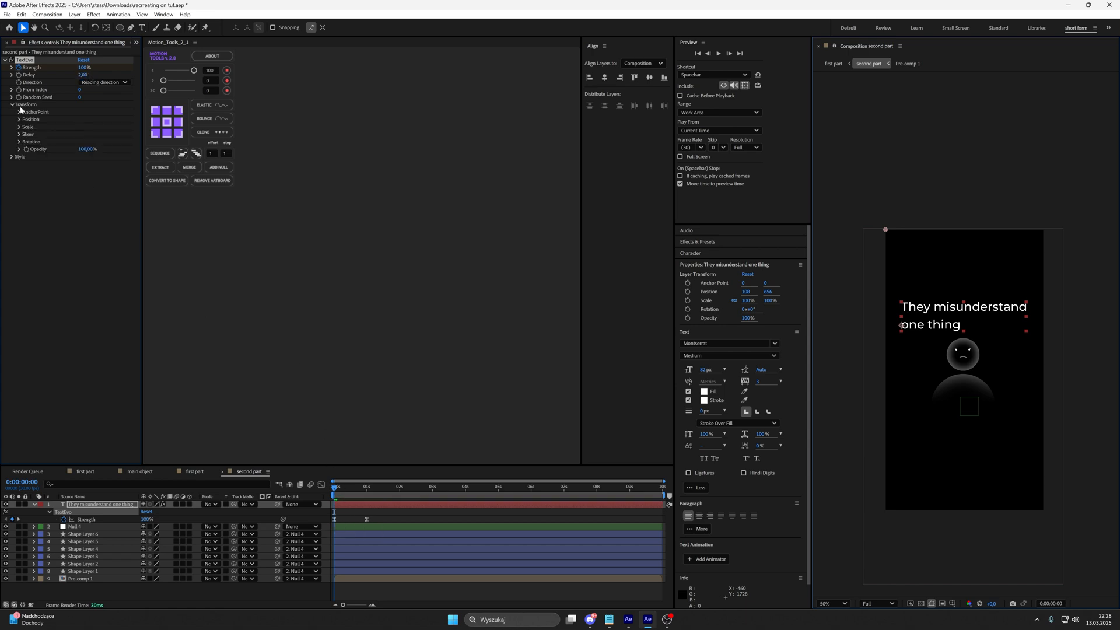
left_click_drag(87, 149, 19, 152)
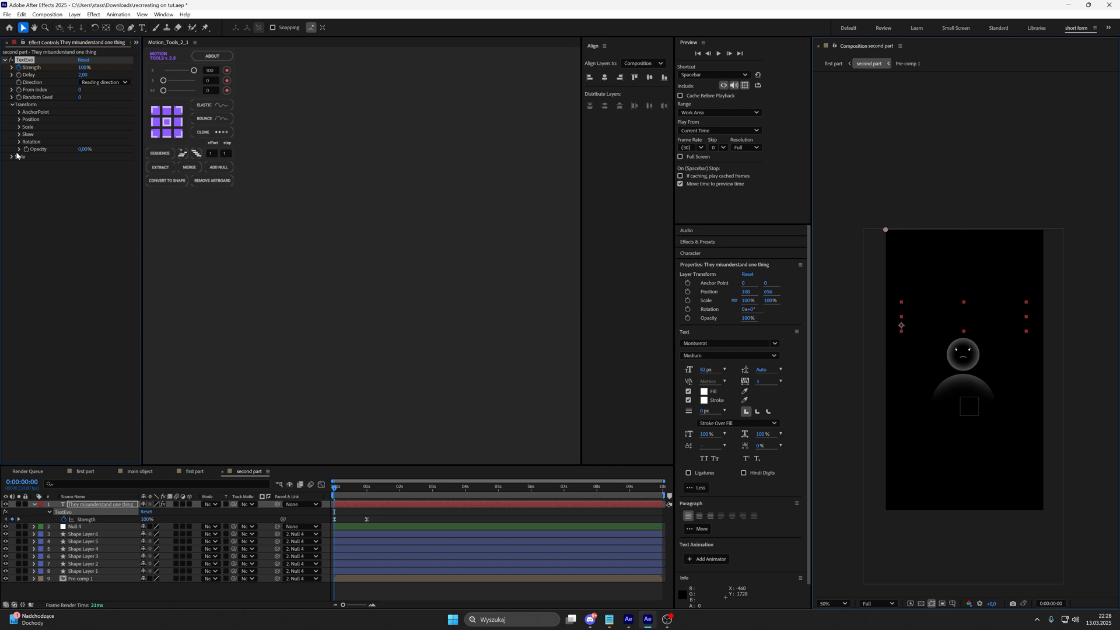
left_click(19, 120)
left_click(82, 134)
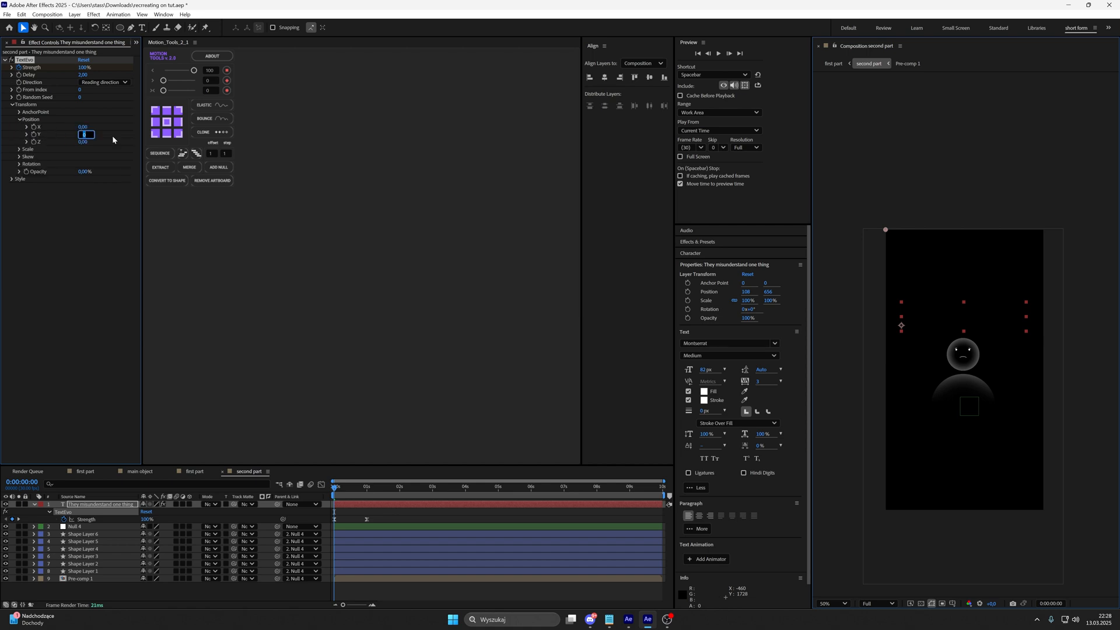
type("55")
key("Return")
Reshape the Strength value curve so it falls steeply at the start and eases out, and preview the text animation.
left_click(334, 519)
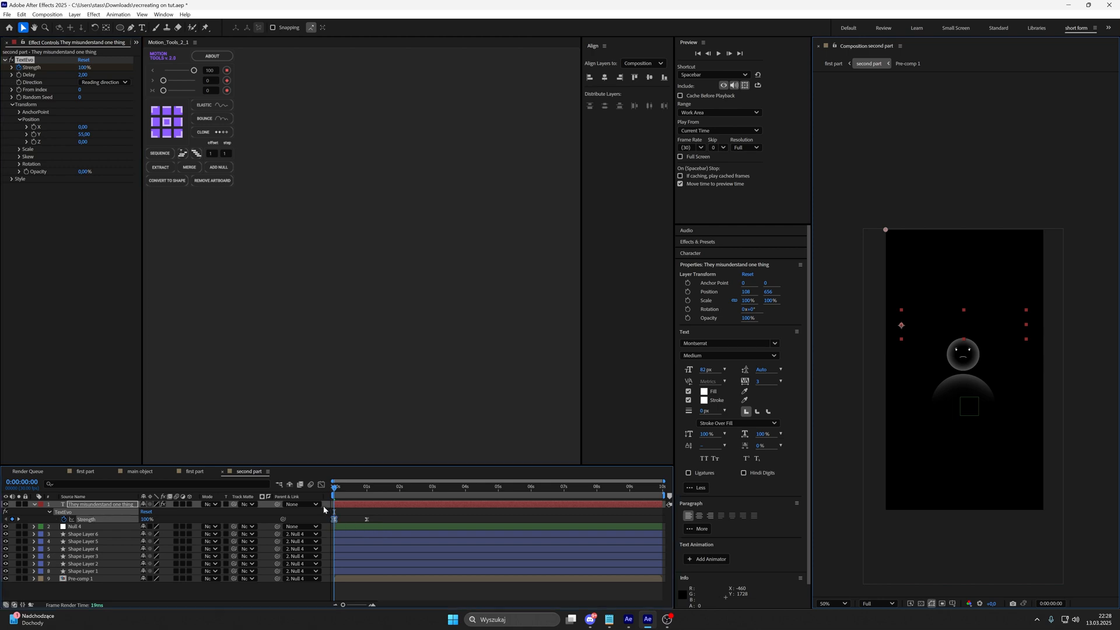
left_click(320, 484)
left_click(431, 596)
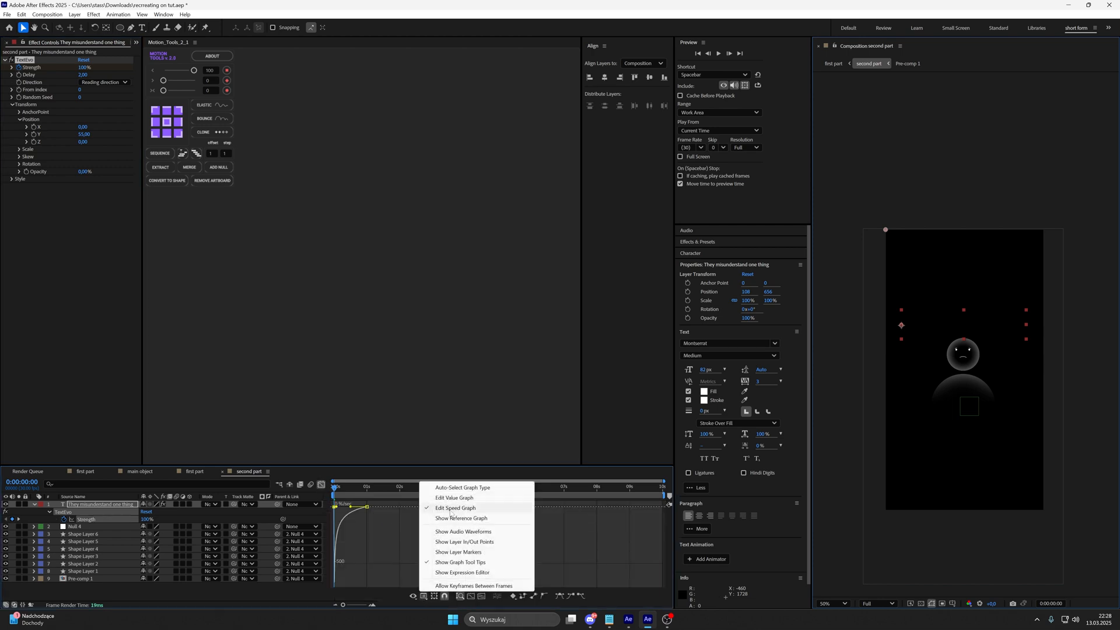
left_click(457, 497)
left_click_drag(336, 513, 334, 569)
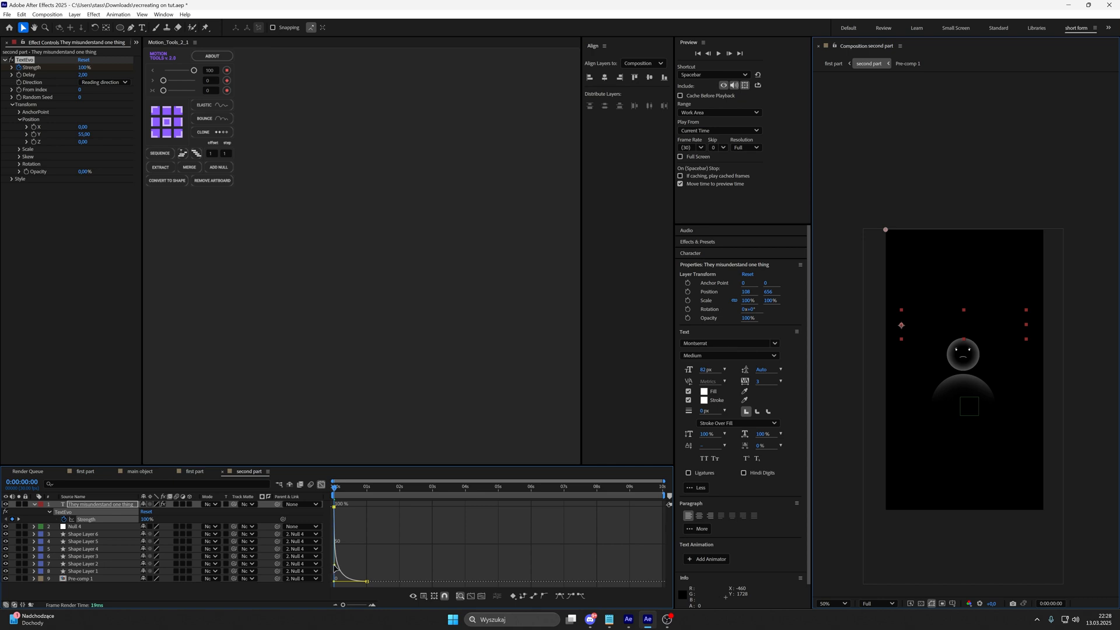
key("space")
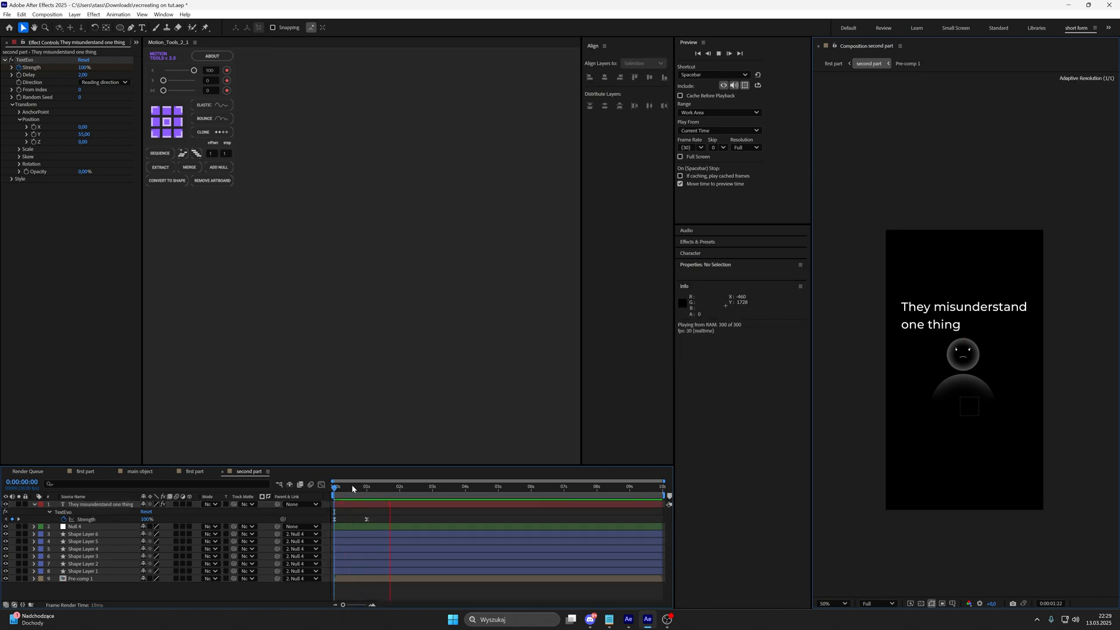
key("space")
Make all layers in the composition 3D and add a two-node camera with the 50mm preset.
left_click(34, 504)
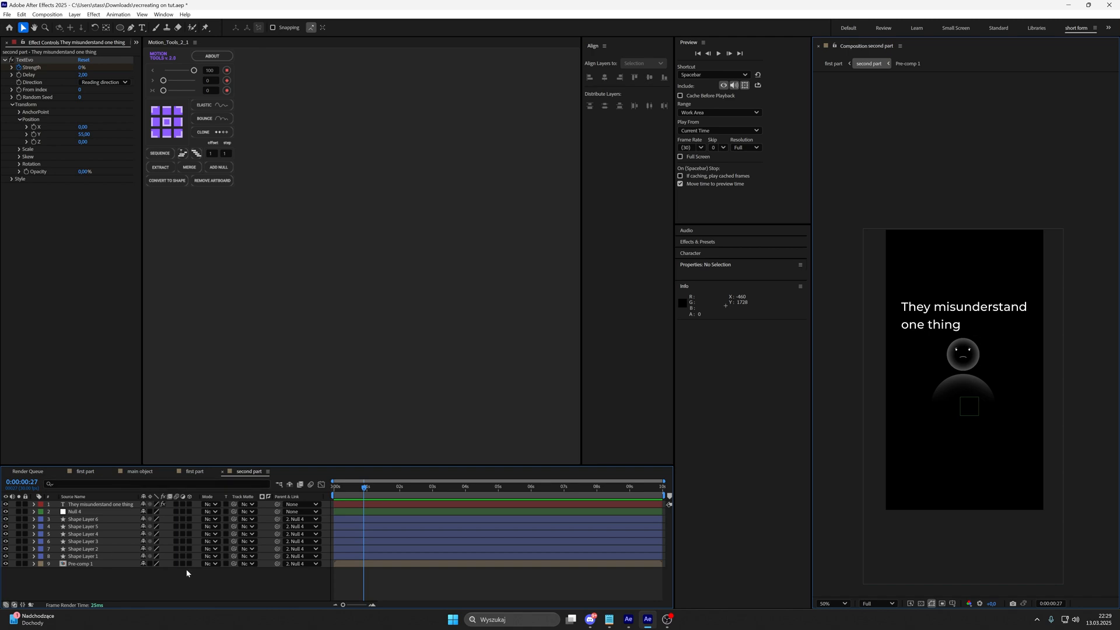
left_click_drag(191, 563, 195, 495)
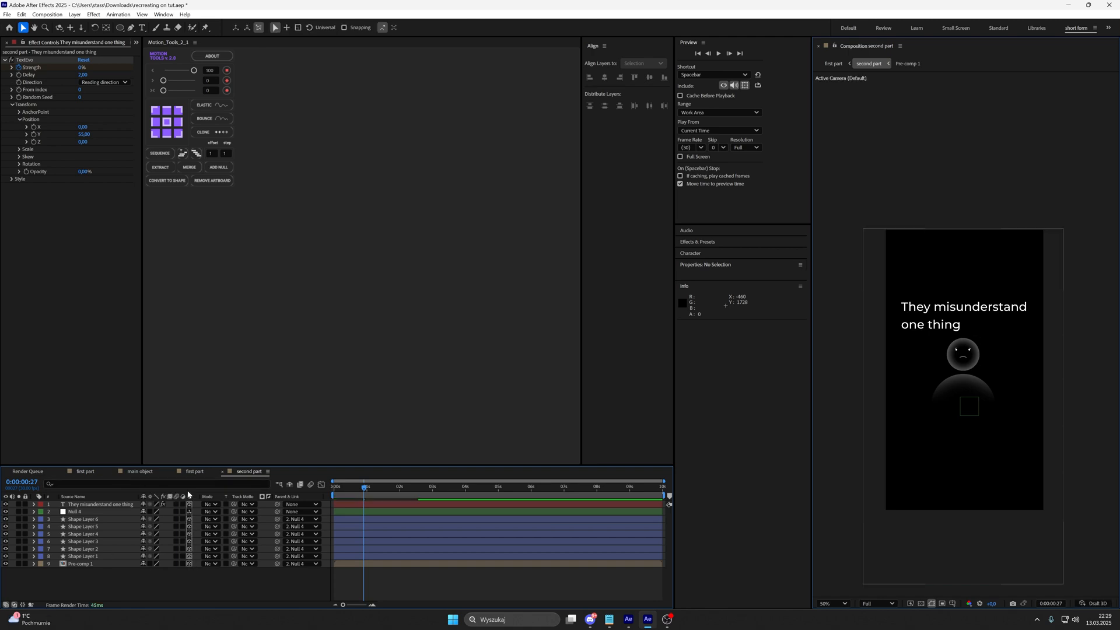
right_click(228, 585)
mouse_move(263, 467)
left_click(361, 516)
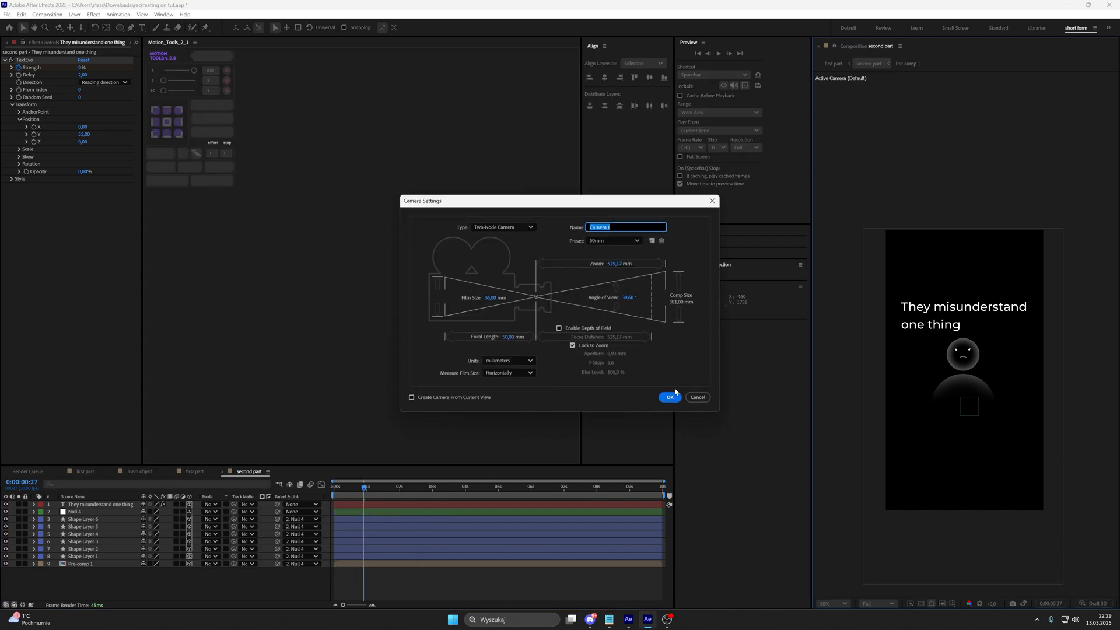
left_click(674, 394)
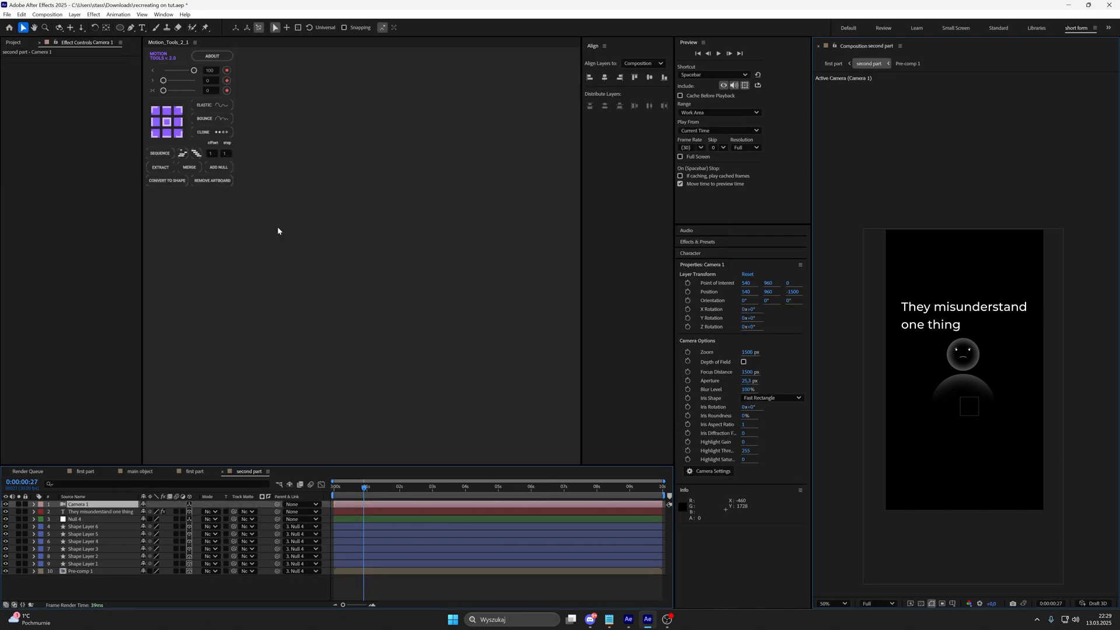
Parent the camera to a new null and keyframe the null's position at 0:00:00:00 and 0:00:01:15.
left_click(218, 168)
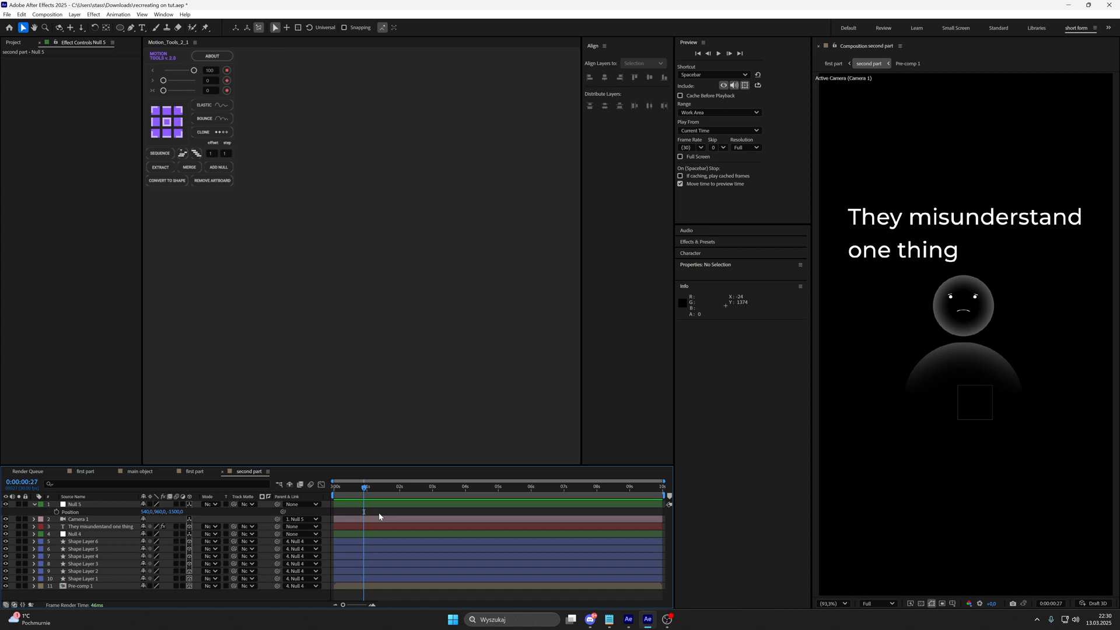
key("Home")
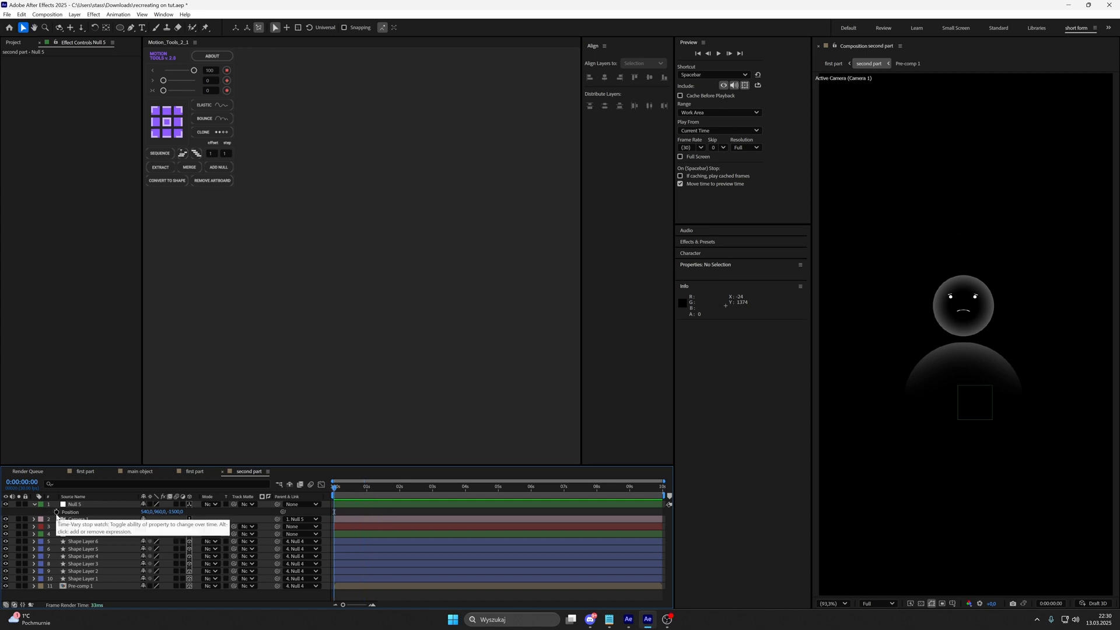
left_click(57, 512)
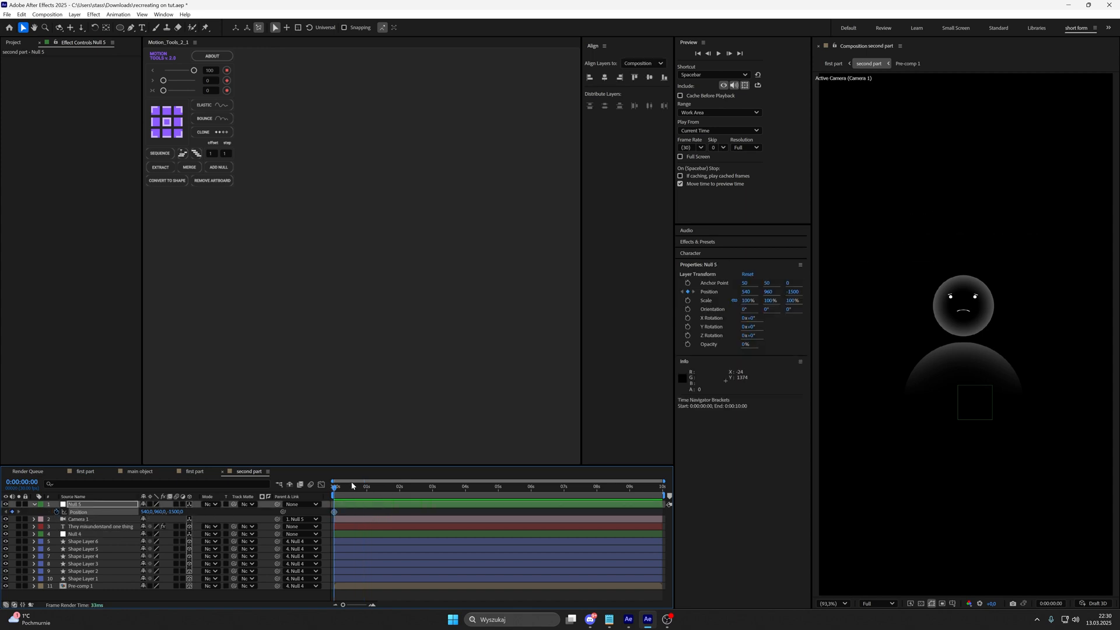
left_click(383, 493)
left_click_drag(383, 492, 383, 493)
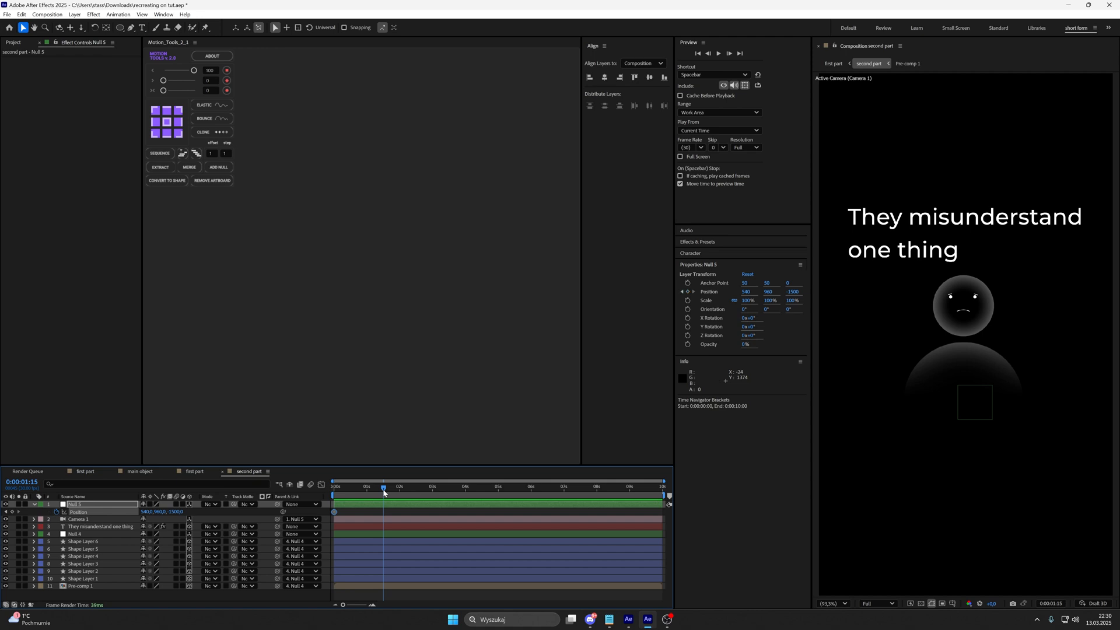
left_click(13, 512)
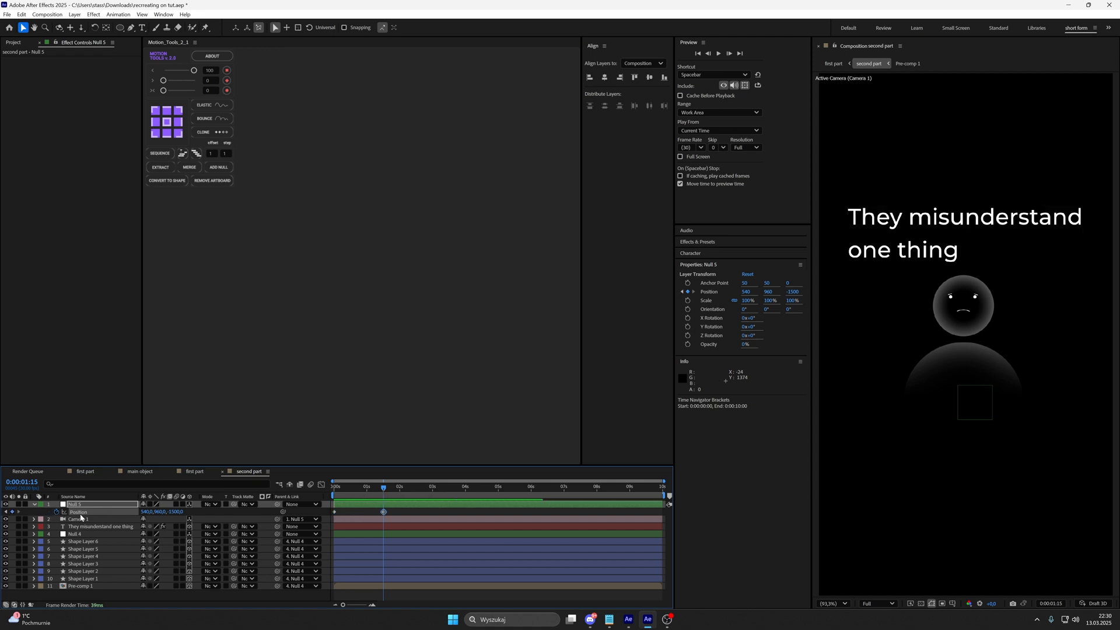
Set the camera null's Y position to 1181 at the first keyframe.
left_click(6, 511)
left_click(205, 514)
left_click_drag(160, 512, 288, 511)
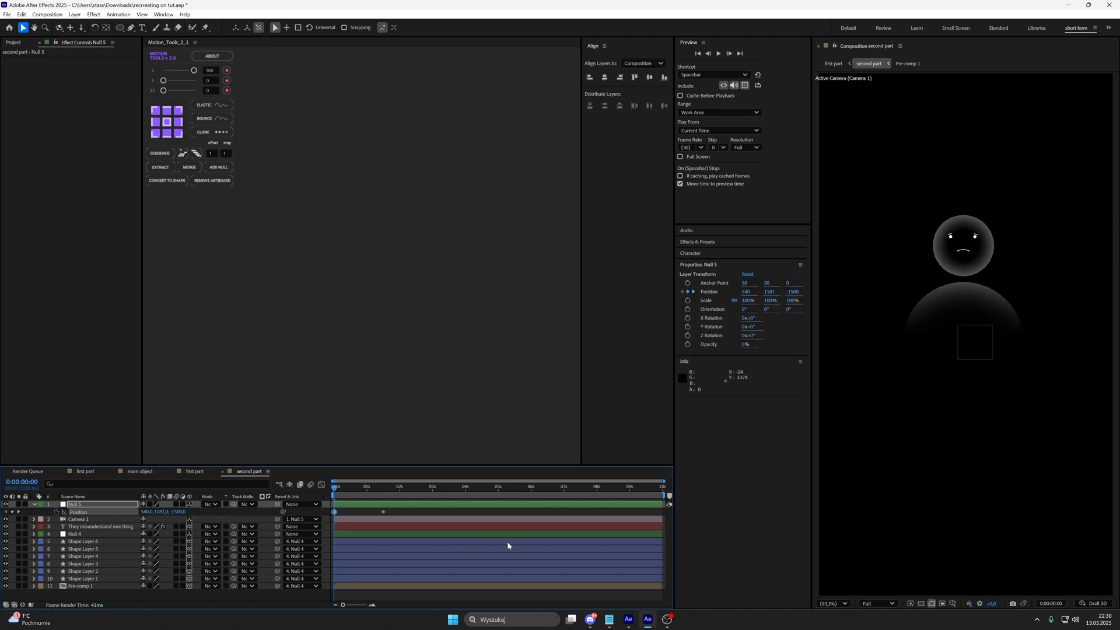
Reshape the speed graph of the camera null's position so it peaks right after the start and eases out gradually.
left_click(321, 485)
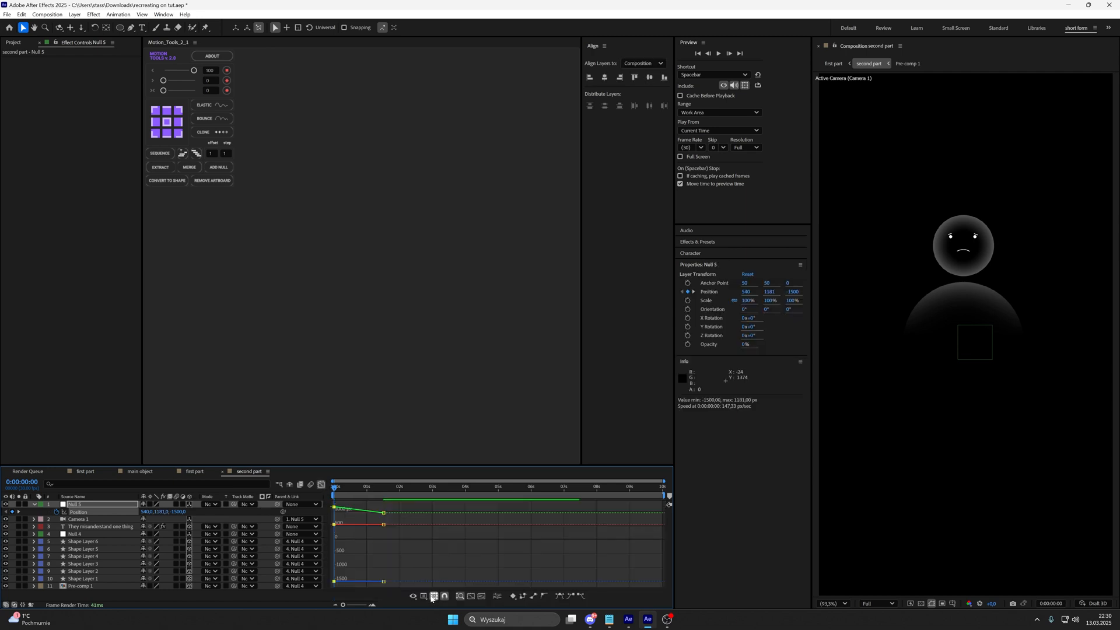
left_click(413, 595)
left_click(454, 508)
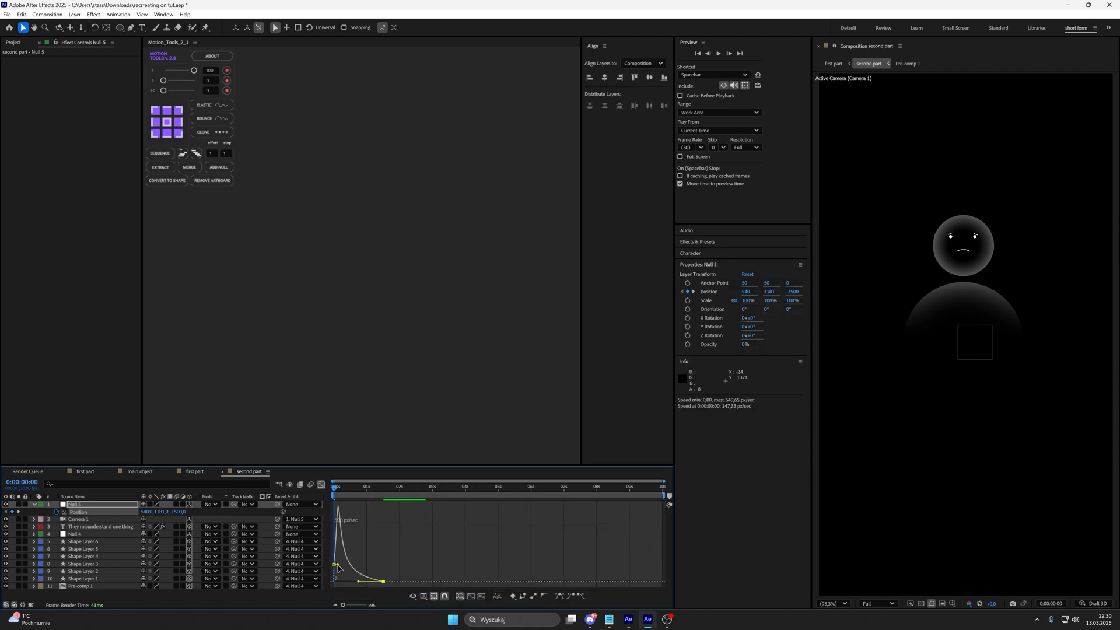
left_click(321, 486)
key("F2")
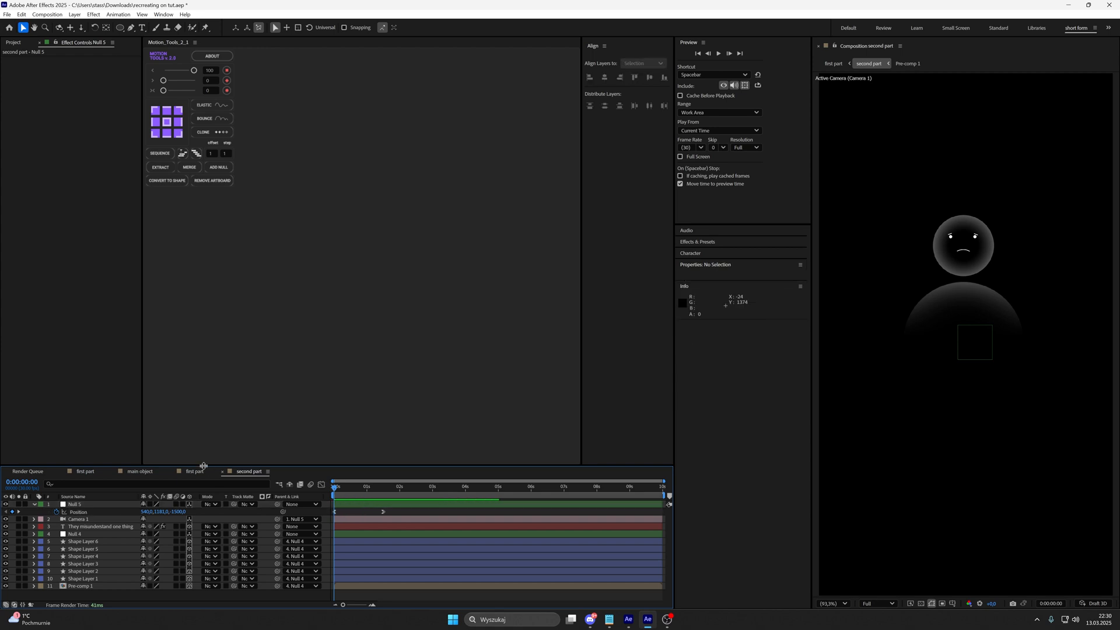
Preview the eased camera move, collapse the camera null's properties and save the project.
key("space")
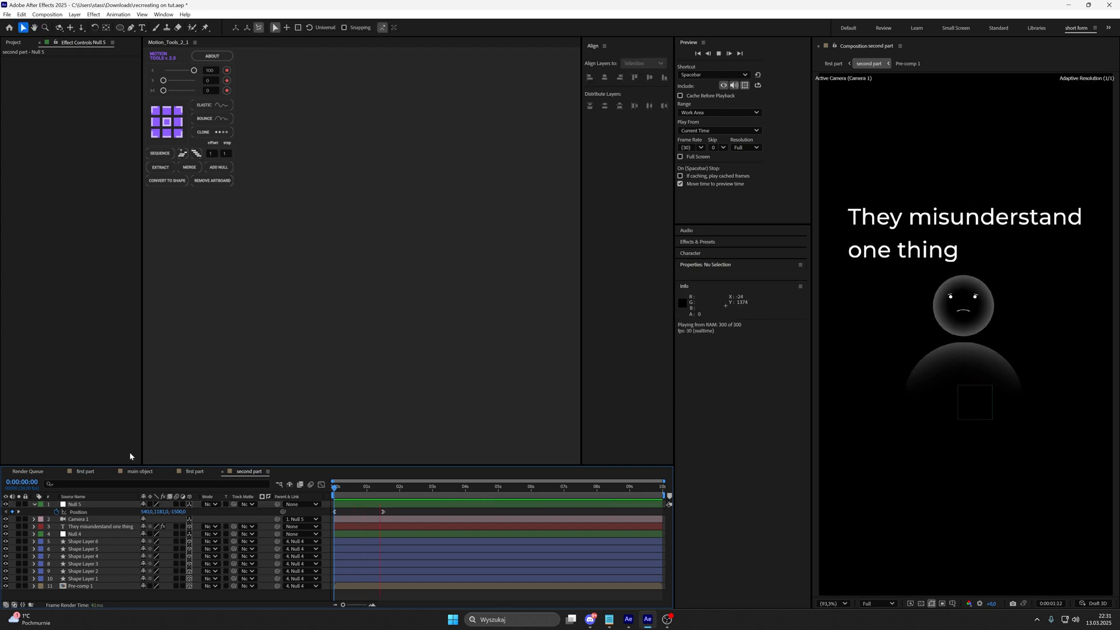
key("space")
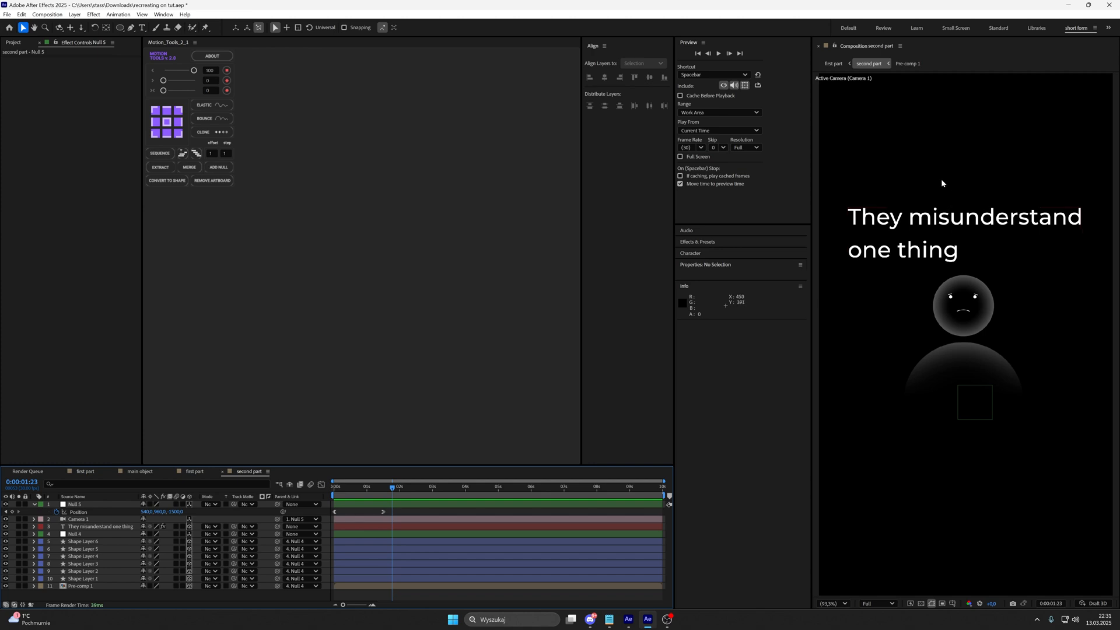
left_click(35, 504)
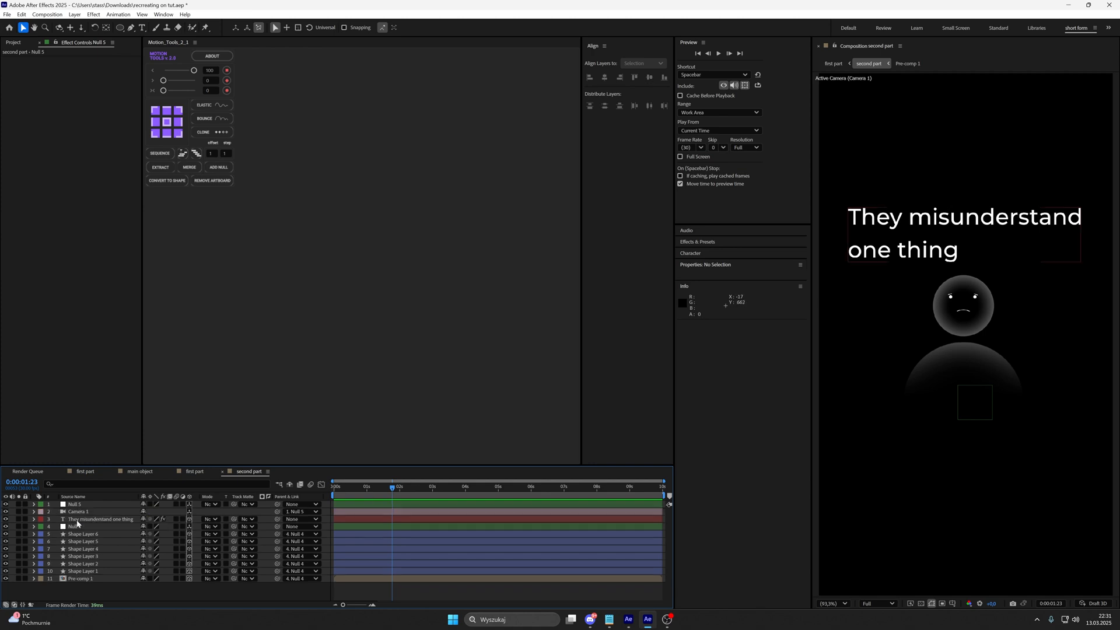
key("ctrl+s")
Keyframe the text layer's position at 0:00:01:00 and 0:00:01:22, raising the text to Y 554 at the second keyframe.
left_click(79, 519)
key("p")
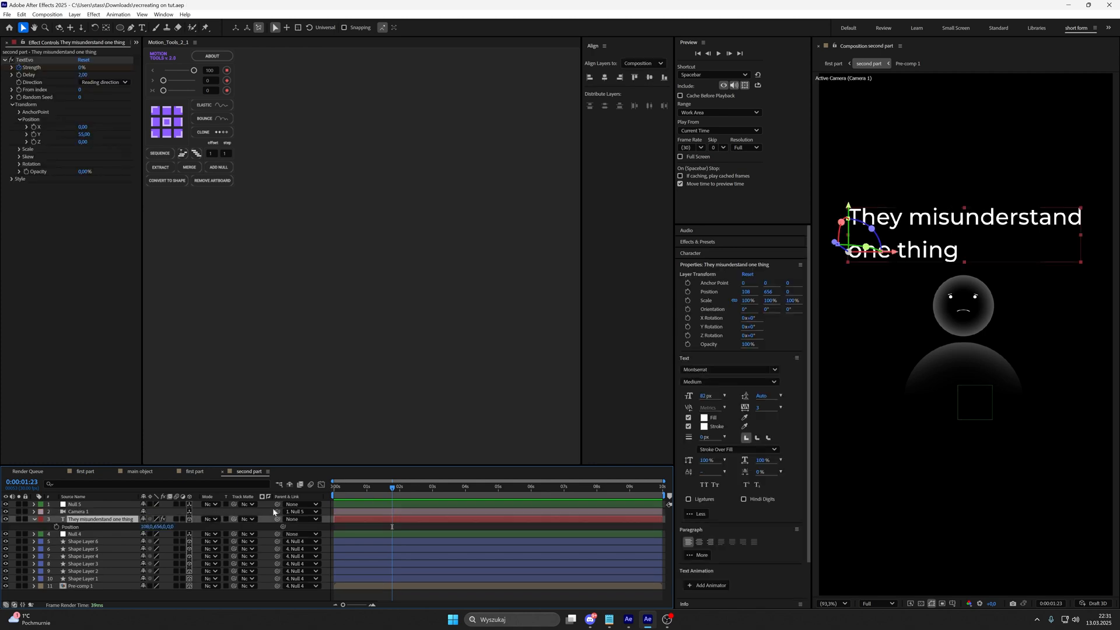
mouse_move(392, 487)
left_mouse_down()
mouse_move(367, 494)
mouse_move(392, 492)
left_mouse_up()
key("alt+shift+p")
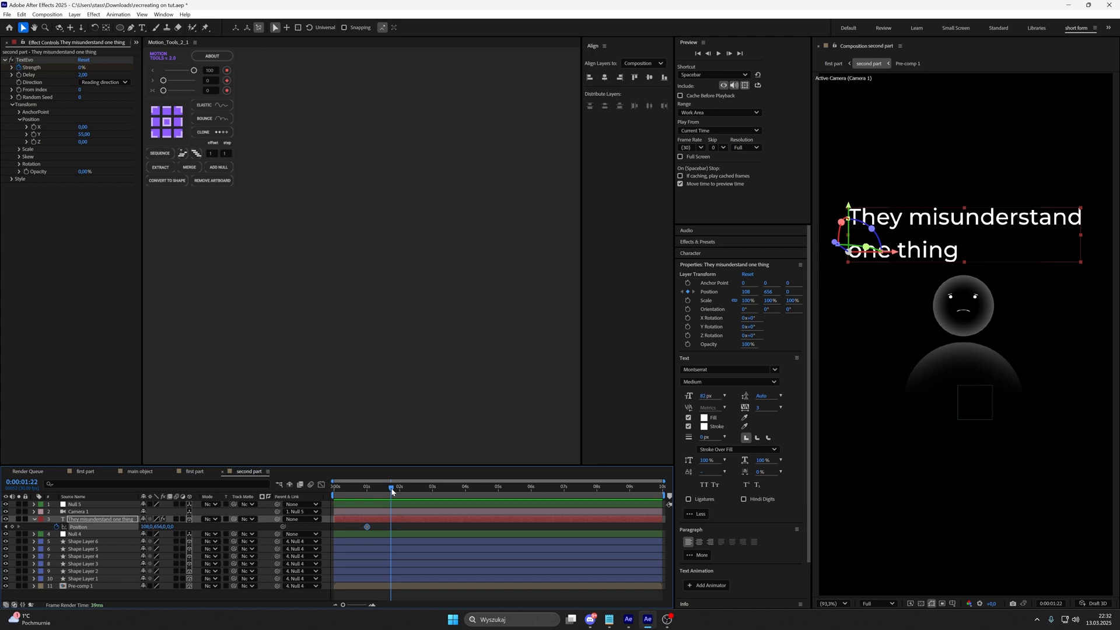
left_click(12, 527)
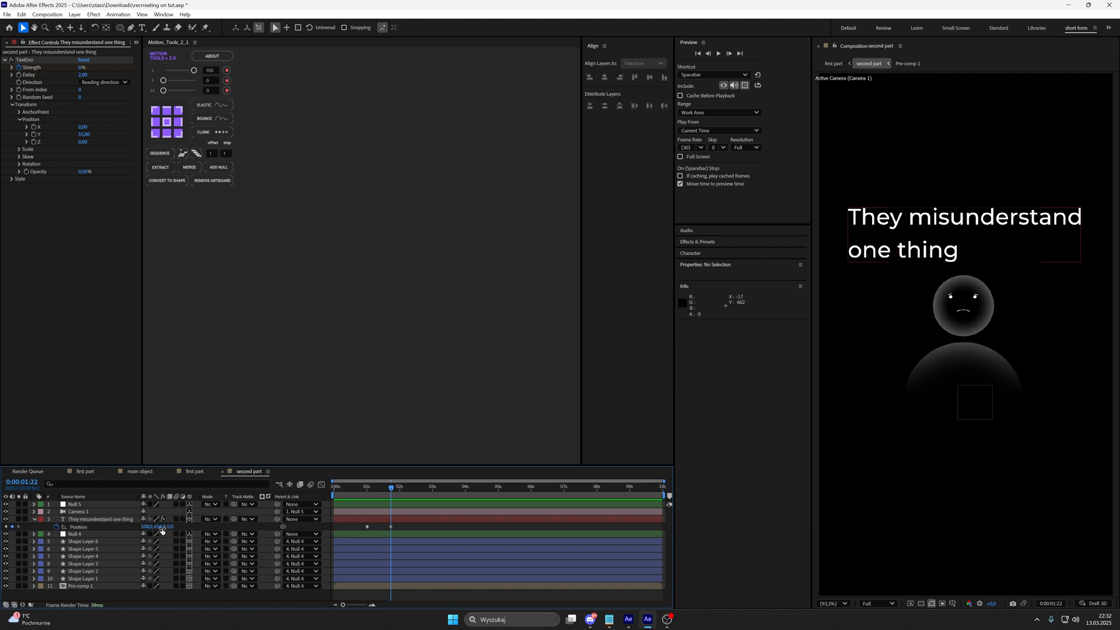
left_click_drag(161, 527, 118, 527)
Reshape the speed graph of the text's position so the movement starts fast and slows down towards the last keyframe.
left_click(321, 484)
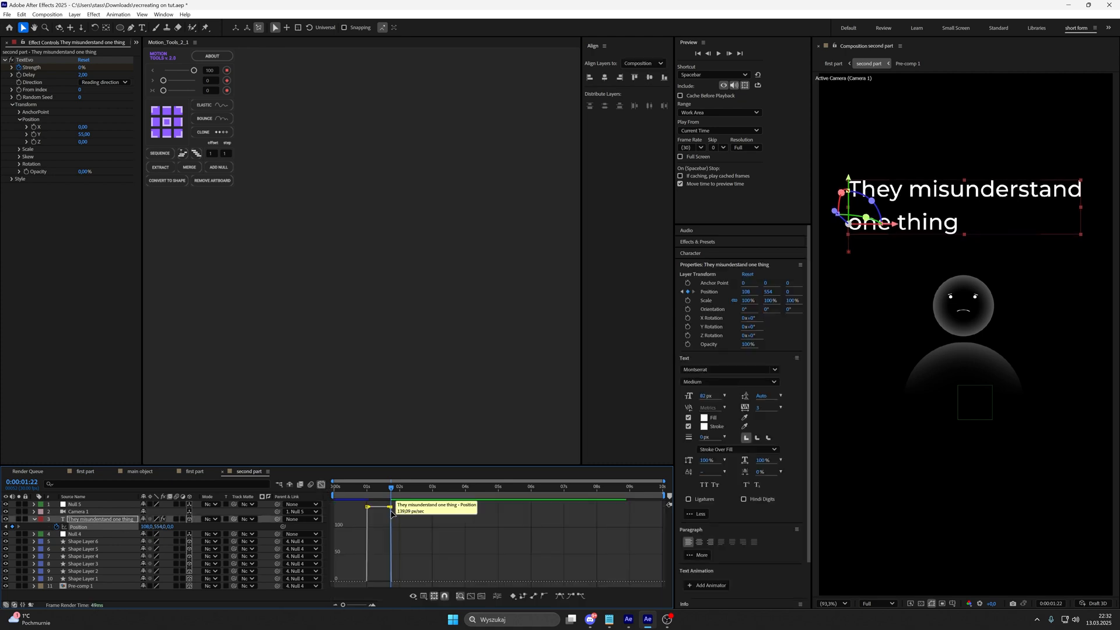
left_click_drag(389, 507, 389, 569)
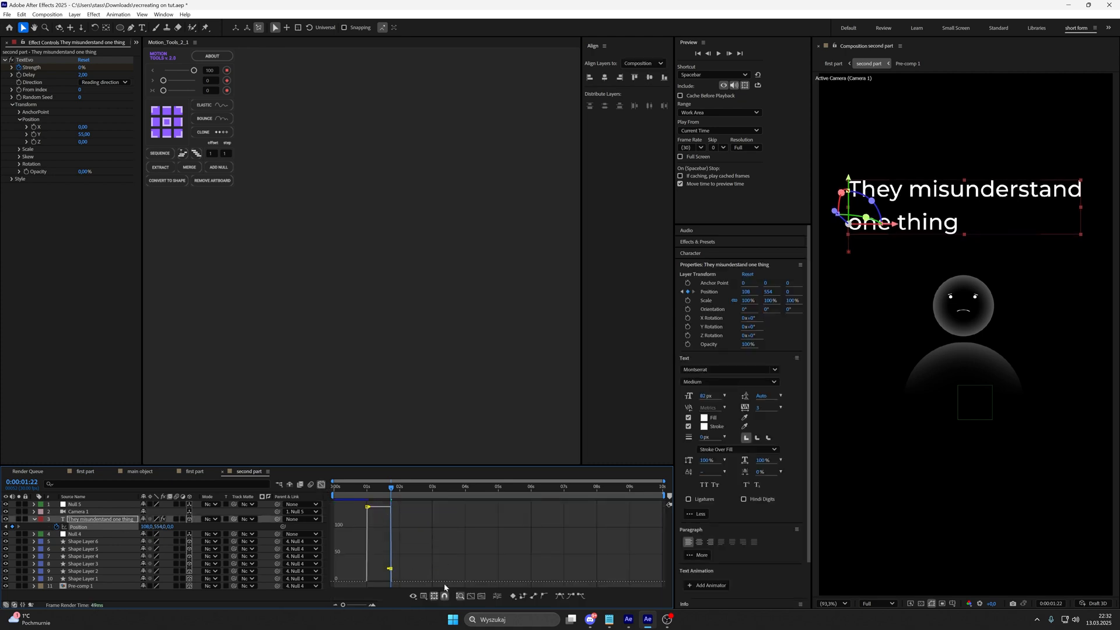
left_click(424, 596)
left_click(449, 508)
left_click_drag(390, 488, 367, 490)
key("shift+F3")
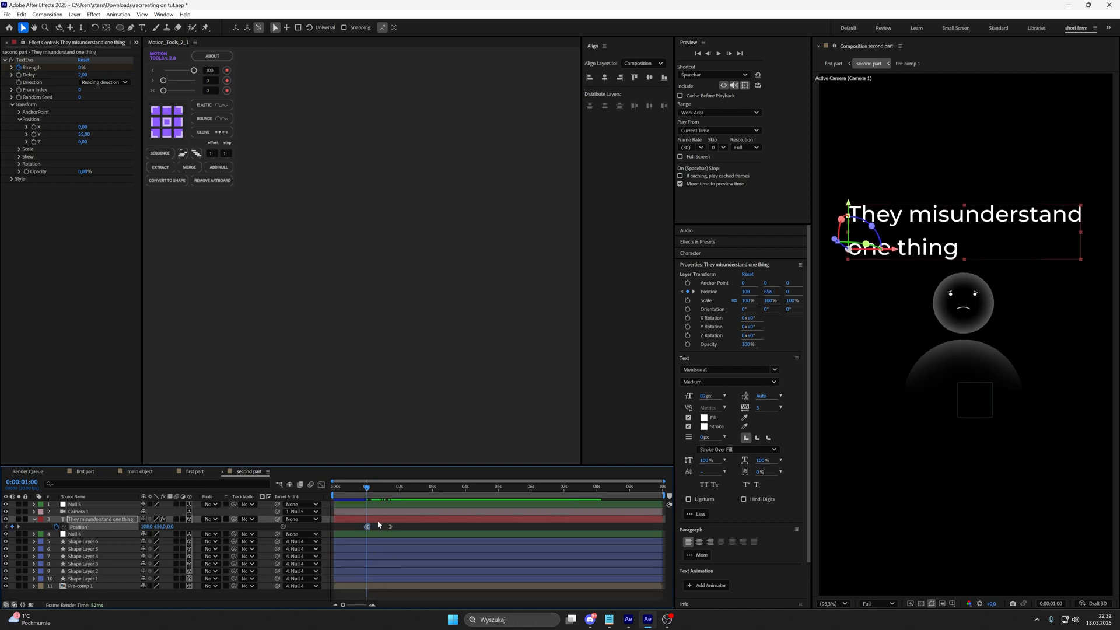
Fade out the text by keyframing its opacity at 100% at 0:00:01:00 and 0% at 0:00:01:11.
key("alt+shift+t")
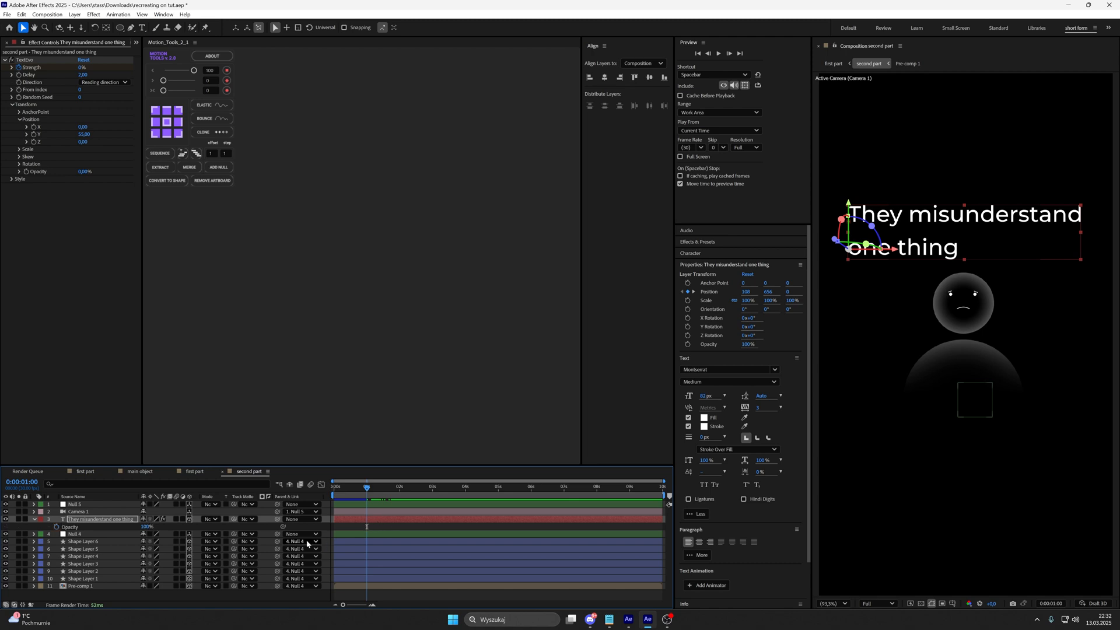
left_click(125, 519)
key("u")
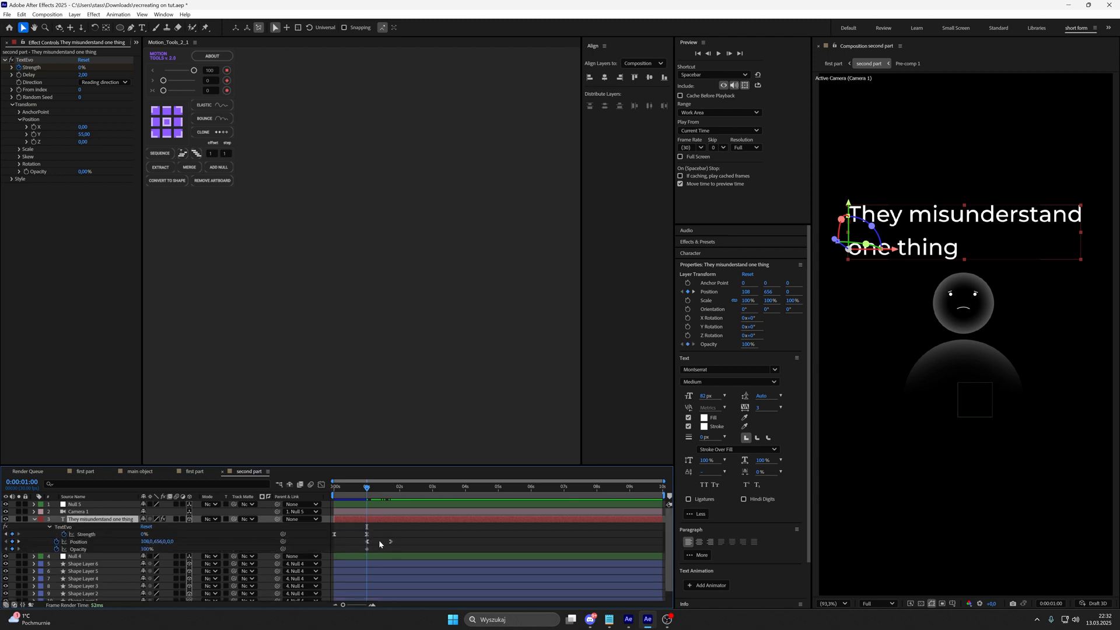
left_click_drag(367, 487, 380, 489)
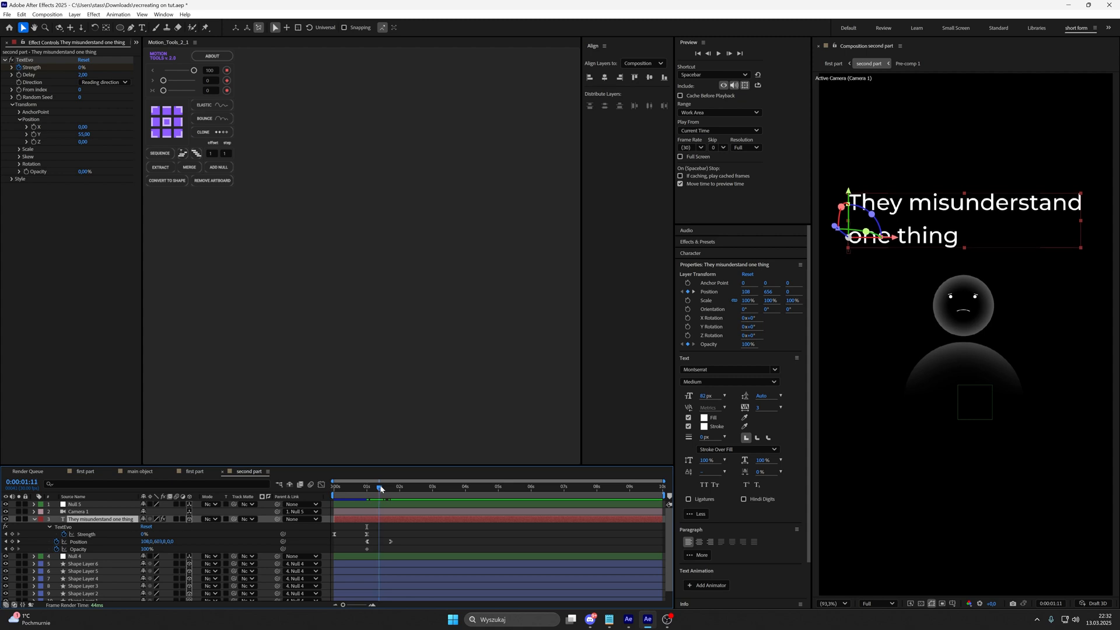
left_click(148, 548)
type("0")
key("Return")
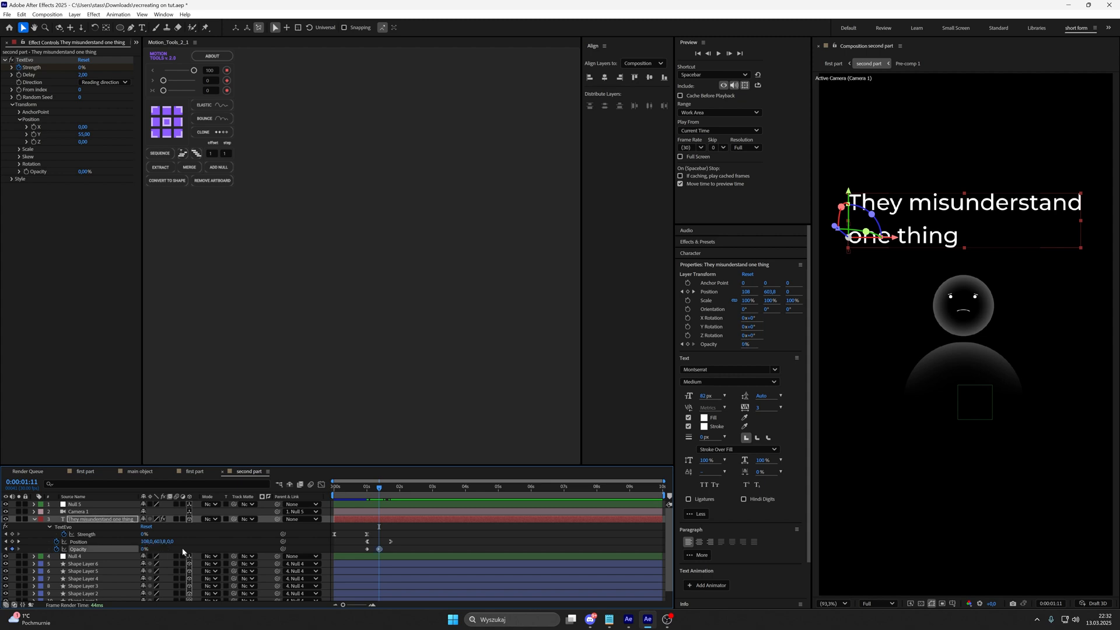
Preview the text's upward move and fade-out.
left_click(350, 527)
left_click(362, 488)
key("space")
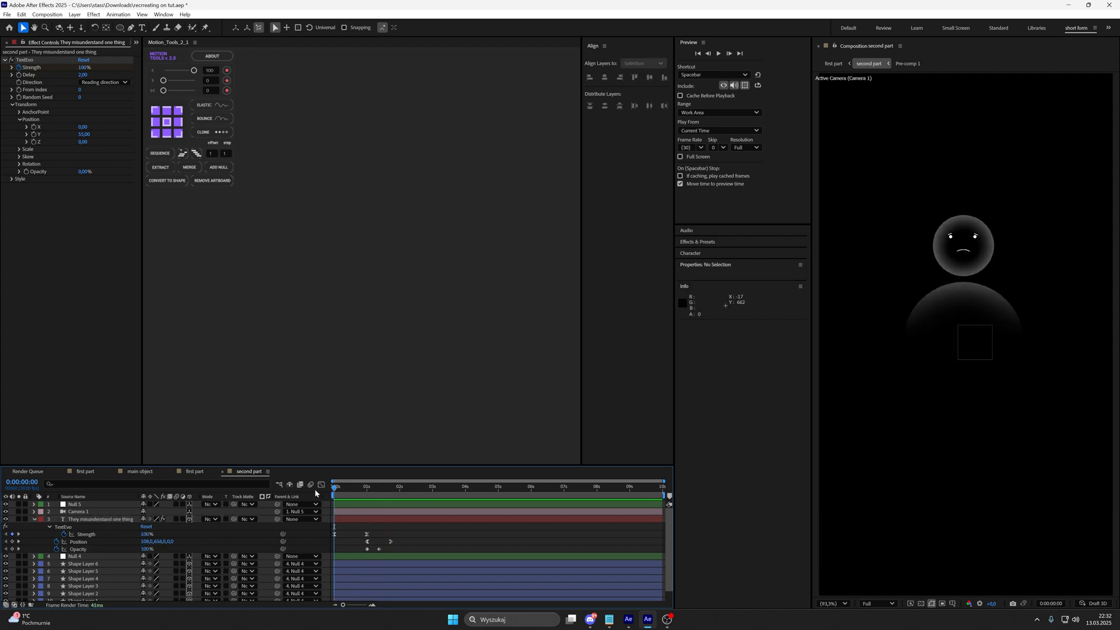
left_click(378, 487)
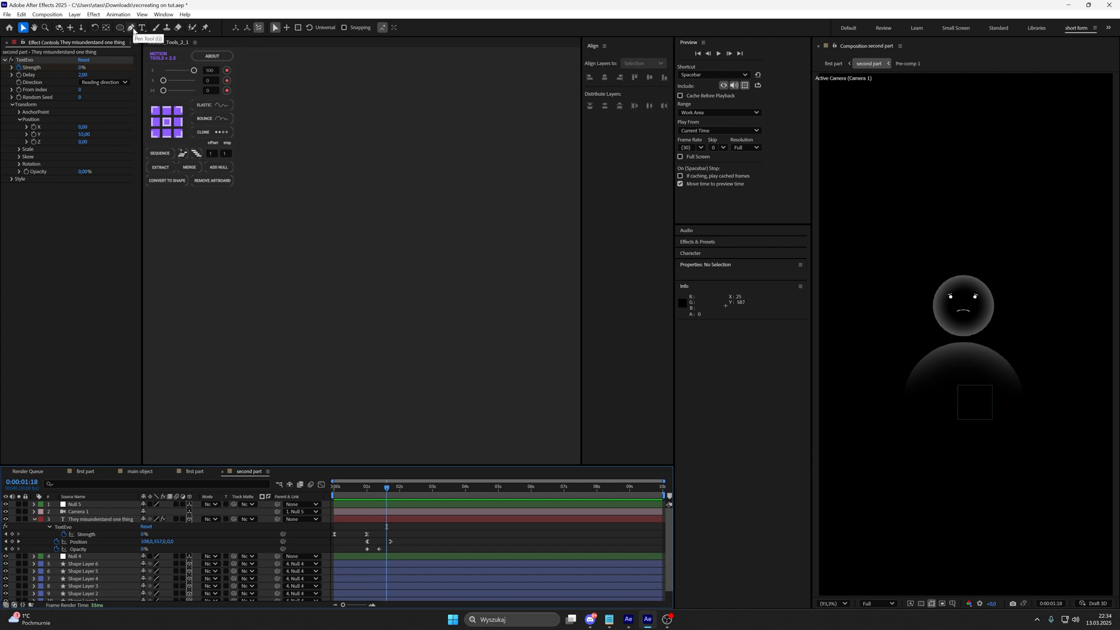
Draw a small tangled scribble with the Pen tool and a 2,5 px stroke above and to the left of the character's head.
left_click(131, 28)
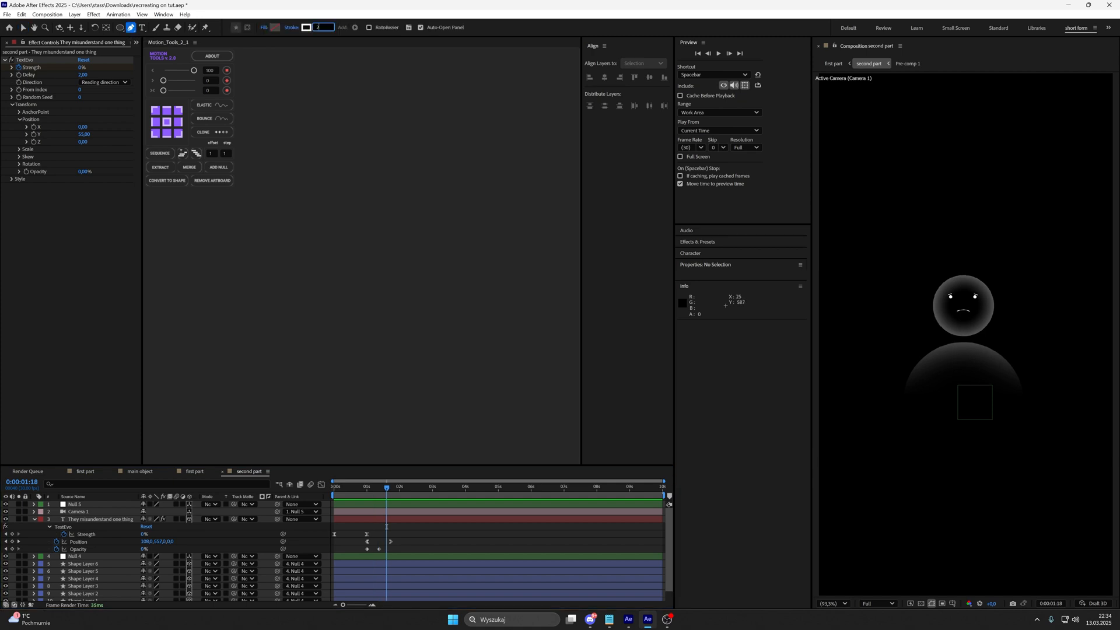
type("2,5")
key("Return")
left_click(879, 232)
left_click_drag(896, 219, 885, 211)
left_click(879, 219)
left_click_drag(883, 234, 896, 213)
left_click(886, 232)
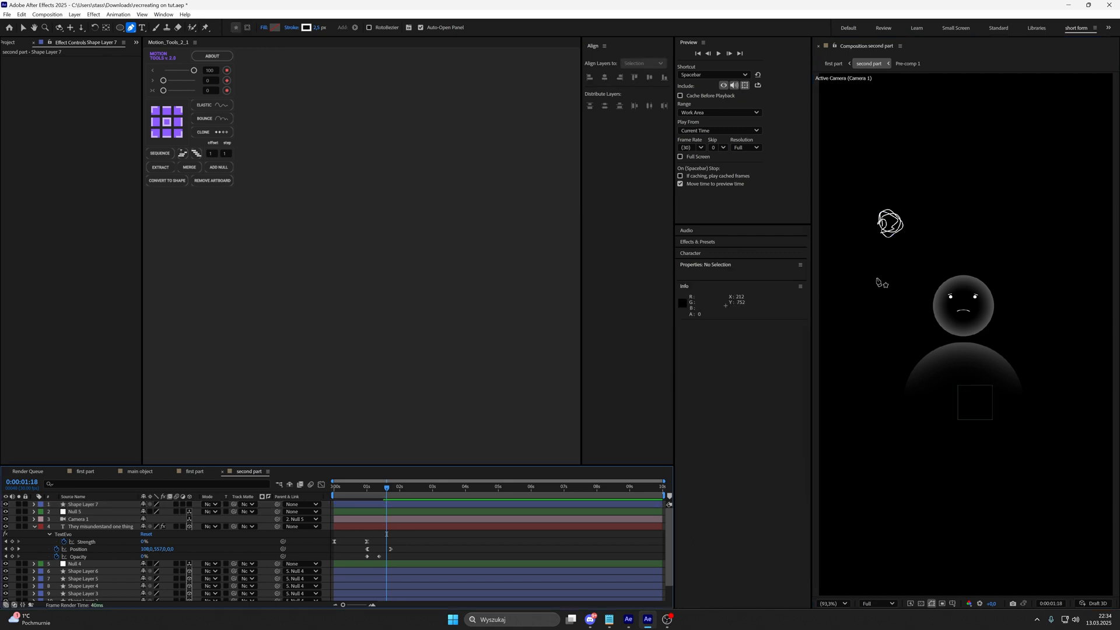
Duplicate the scribble layer and move the copy about 178 px to the right of the original.
scroll(923, 278, "up", 1)
left_click_drag(924, 278, 905, 340)
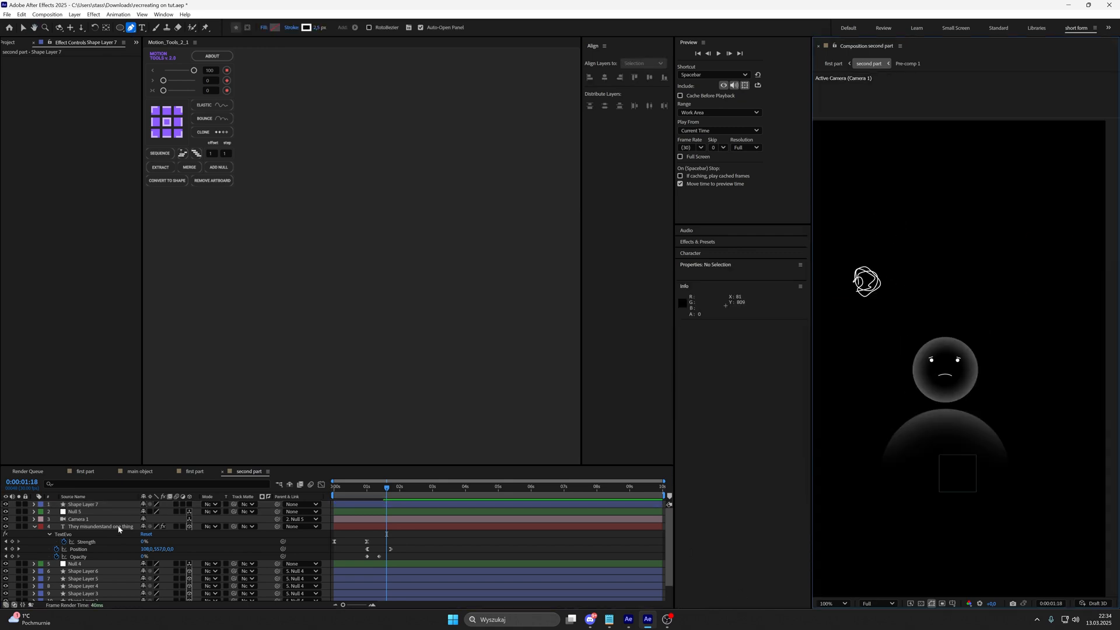
left_click(101, 505)
key("ctrl+d")
key("v")
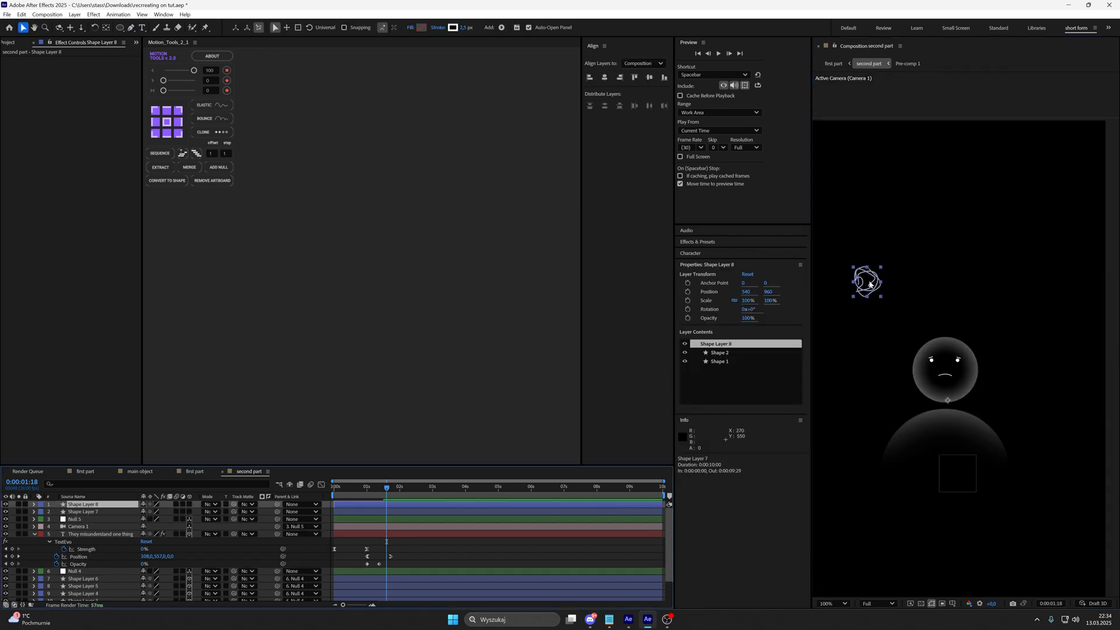
left_click_drag(874, 286, 920, 285)
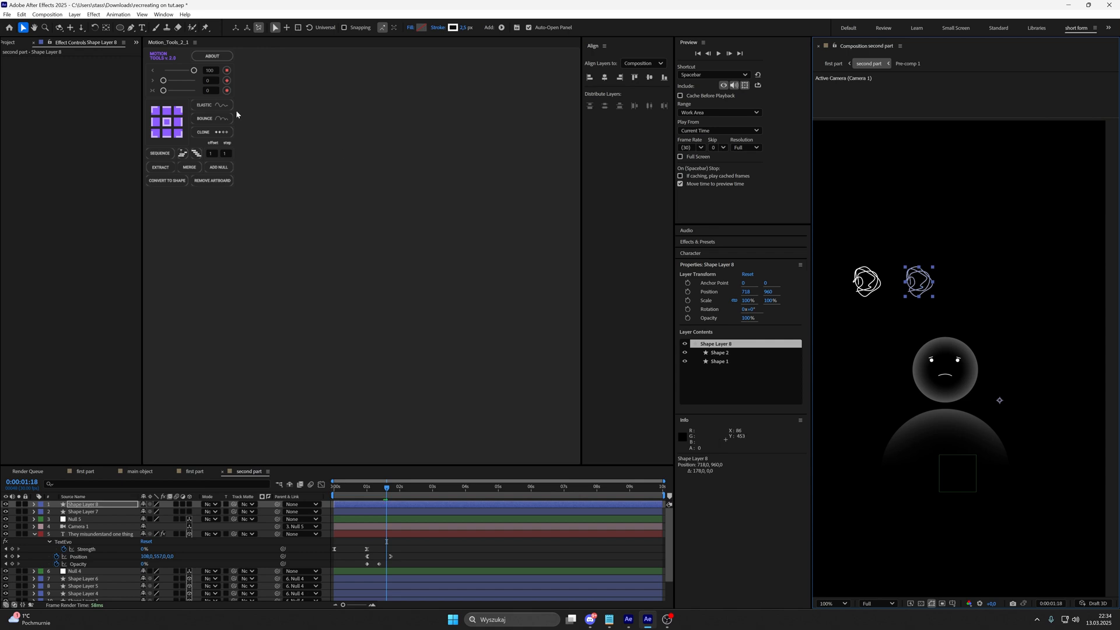
Add more tangled pen lines to the second scribble to make it denser.
left_click(132, 28)
left_click(925, 283)
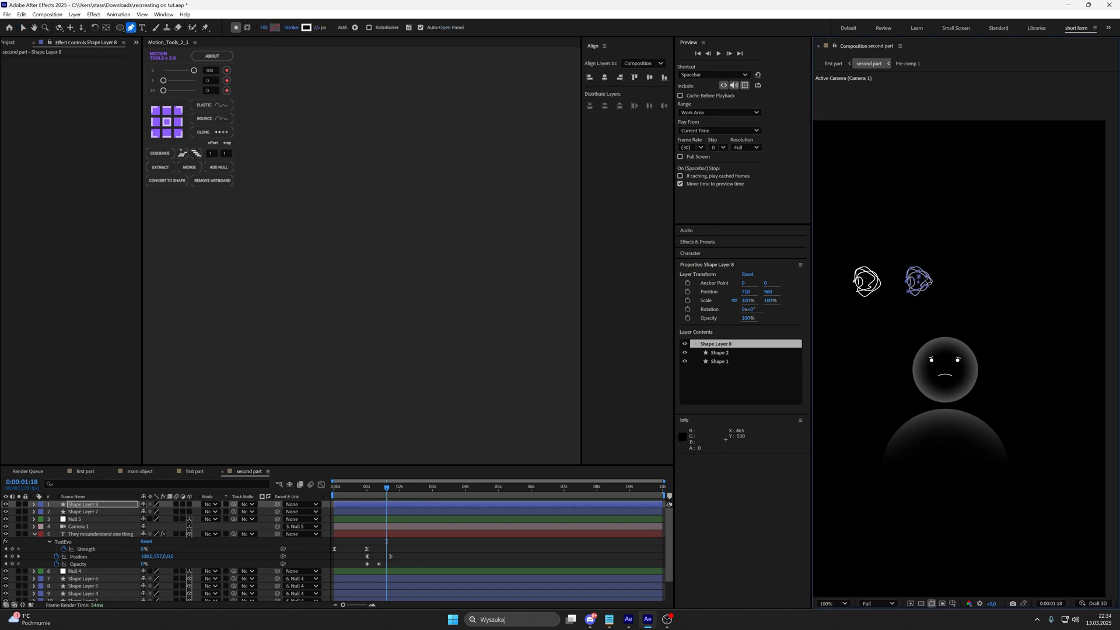
left_click(917, 292)
left_click(911, 266)
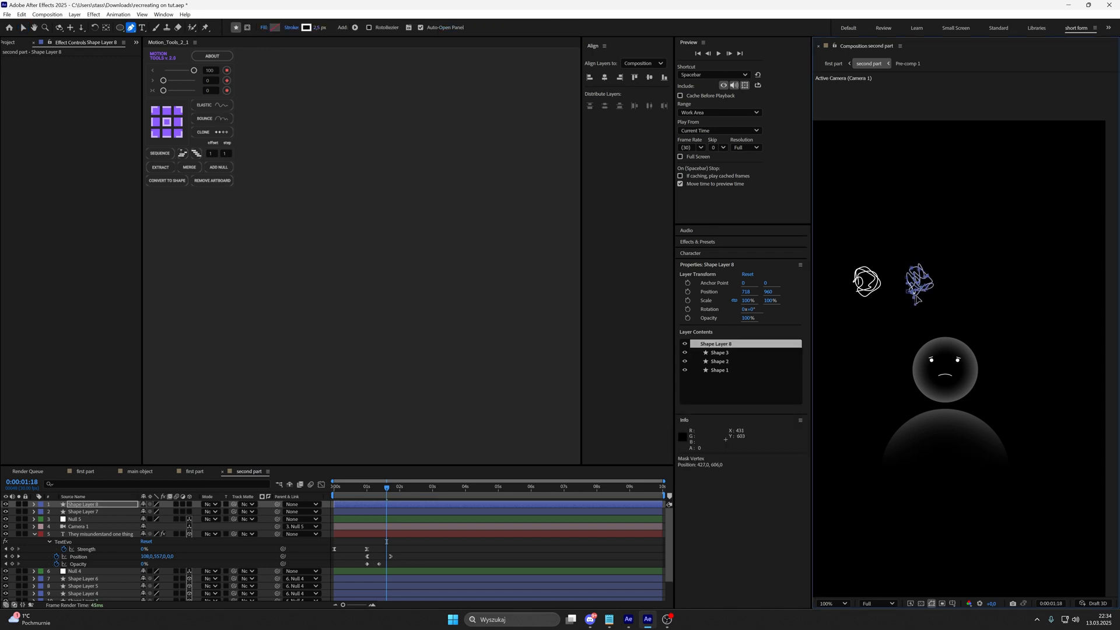
left_click(922, 298)
left_click_drag(925, 271, 930, 262)
left_click(613, 544)
Duplicate the second scribble, place the copy to its right at about X 917 and add more tangled pen lines to it.
left_click_drag(904, 371, 912, 370)
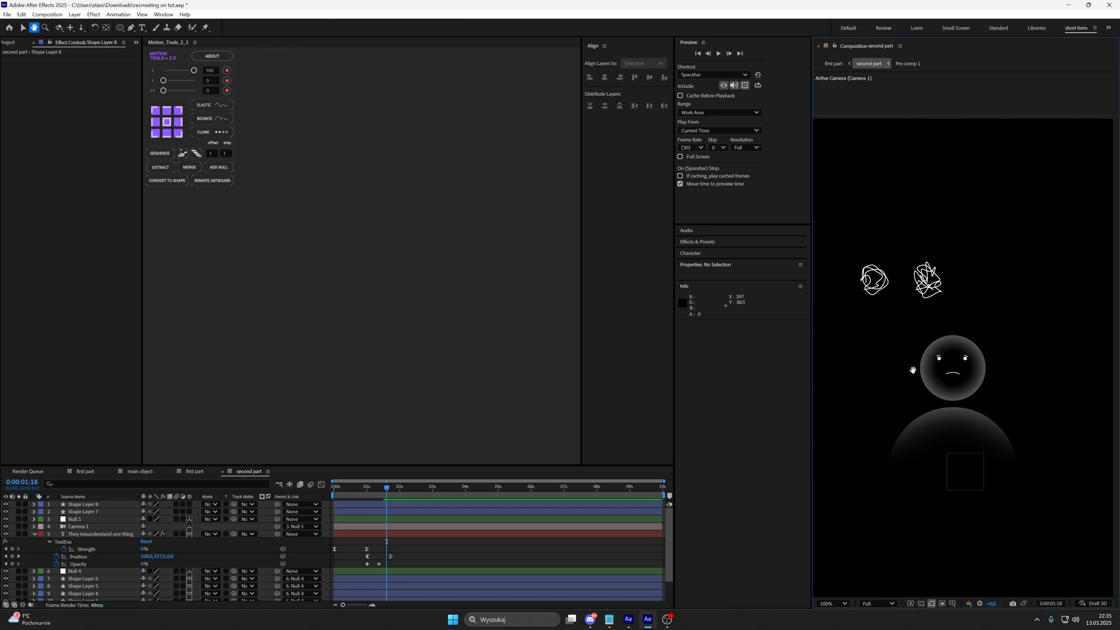
left_click(940, 298, "ctrl")
key("ctrl+d")
key("v")
left_click_drag(933, 286, 988, 287)
left_click(130, 27)
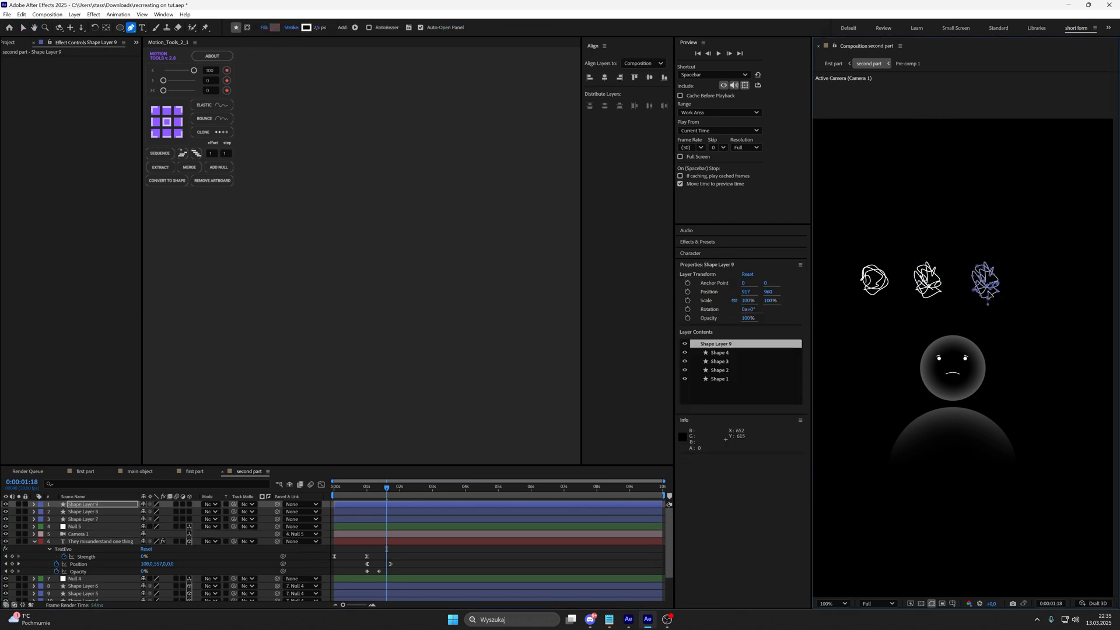
left_click(990, 287)
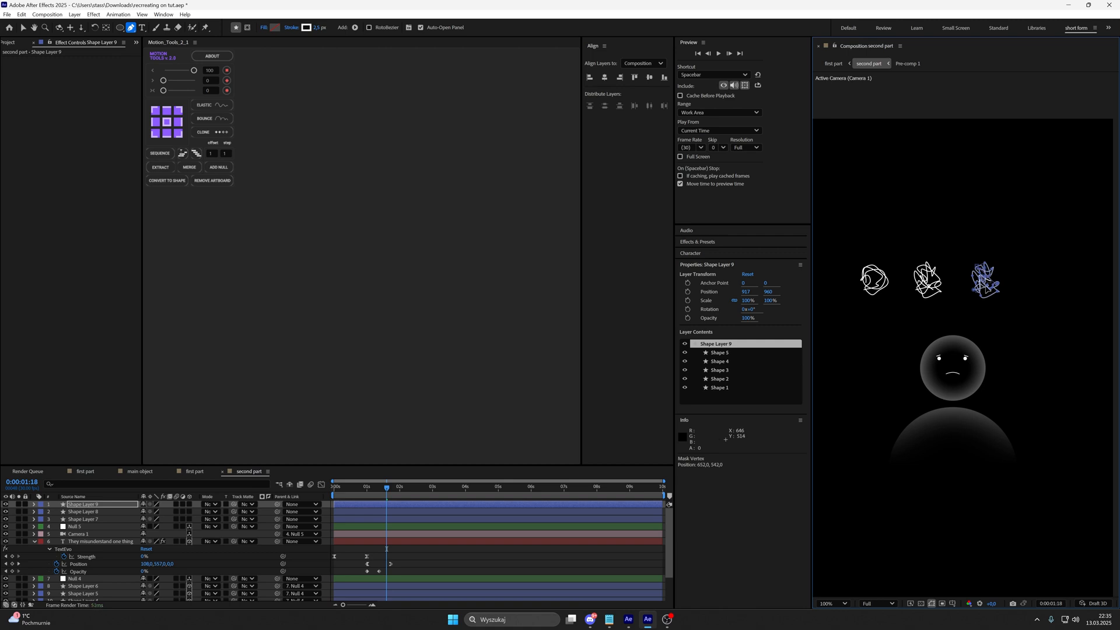
left_click(986, 299)
Create a fourth and fifth scribble by duplicating the previous one, continuing the row to the right and adding more pen lines.
key("v")
key("ctrl+d")
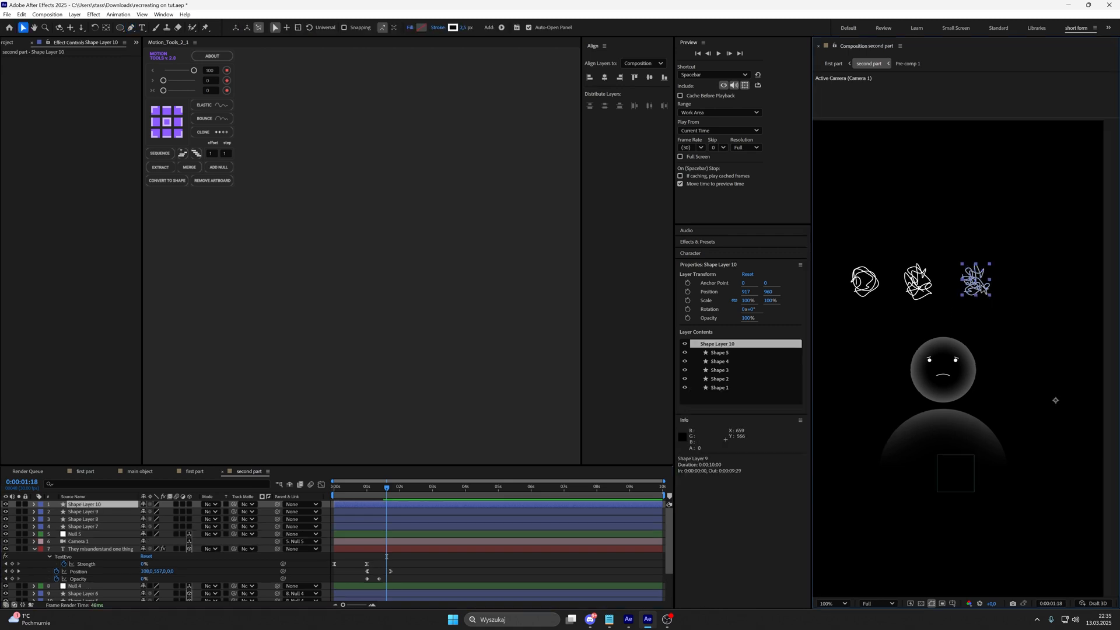
mouse_move(987, 287)
left_mouse_down()
mouse_move(1025, 283)
mouse_move(1013, 269)
mouse_move(1070, 282)
mouse_move(1055, 275)
mouse_move(1071, 291)
mouse_move(1084, 274)
left_mouse_up()
left_click(131, 28)
left_click(1014, 288)
key("ctrl+d")
key("v")
key("g")
Select all five scribble layers and shift the row so it is centred just above the character's head.
left_click(400, 532, "shift")
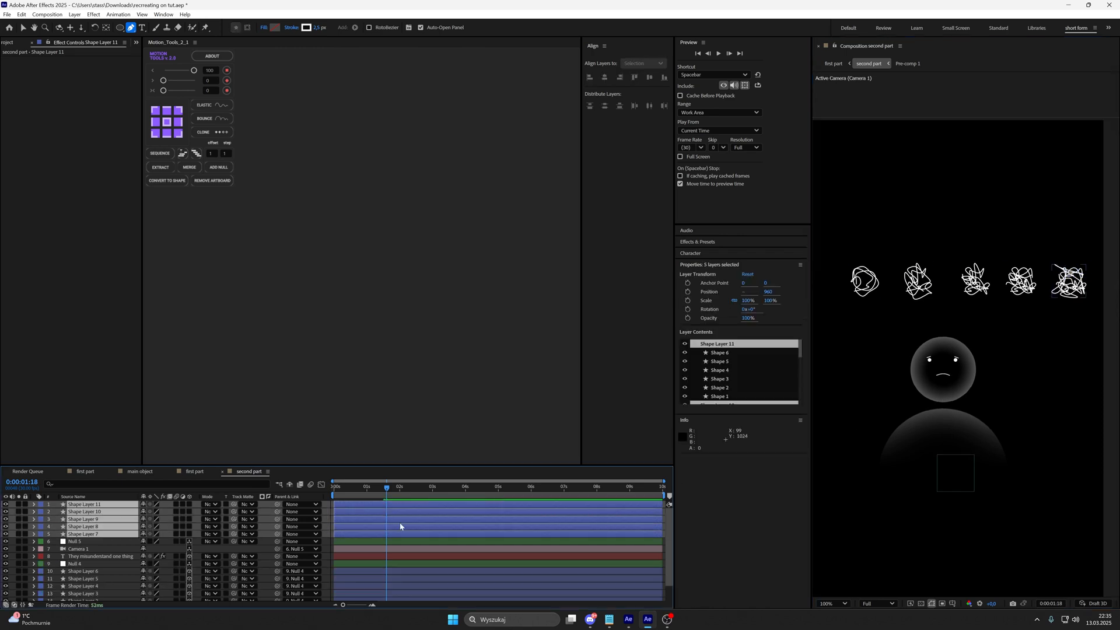
key("v")
left_click_drag(921, 294, 901, 294)
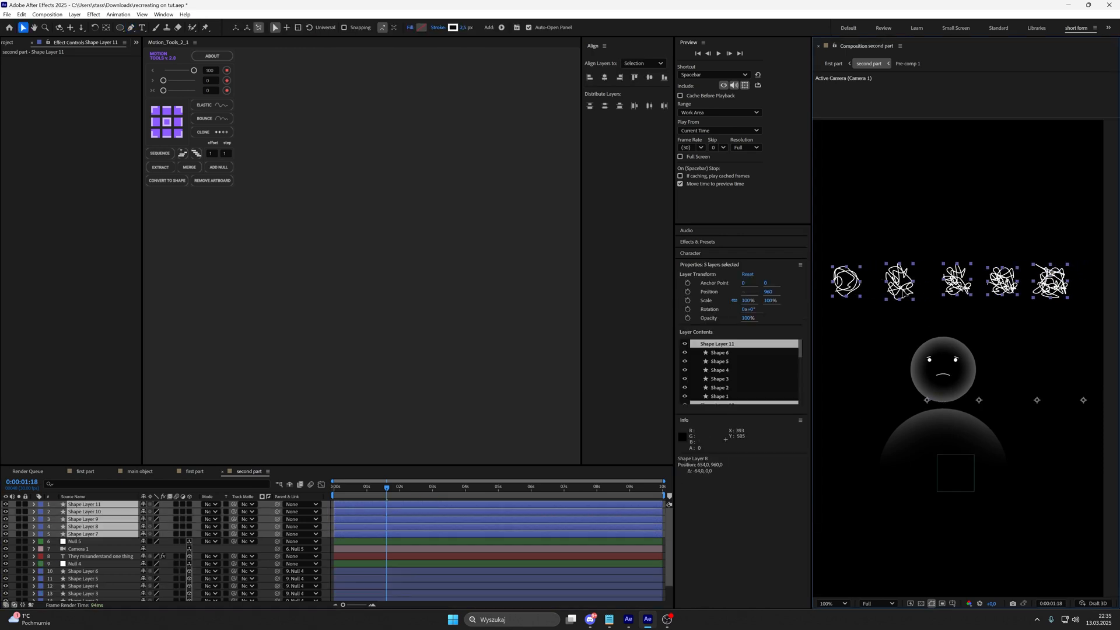
mouse_move(927, 367)
left_mouse_down()
mouse_move(958, 364)
mouse_move(938, 367)
left_mouse_up()
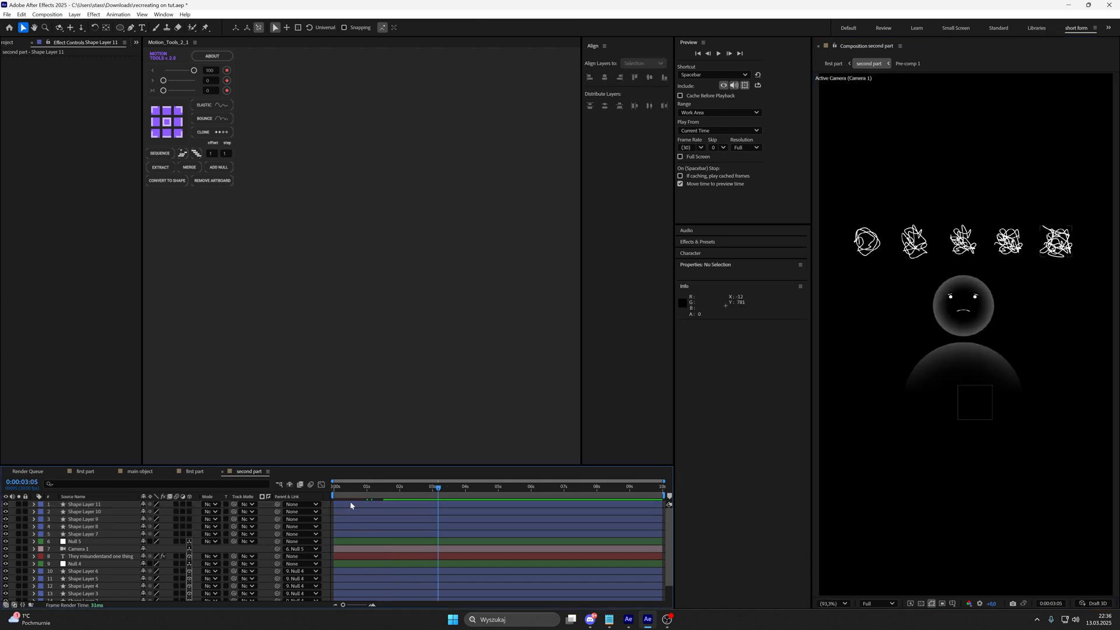
Apply a Fill effect to the first scribble, Shape Layer 7, and set its colour to magenta.
key("ctrl+space")
left_click(121, 535)
key("ctrl+space")
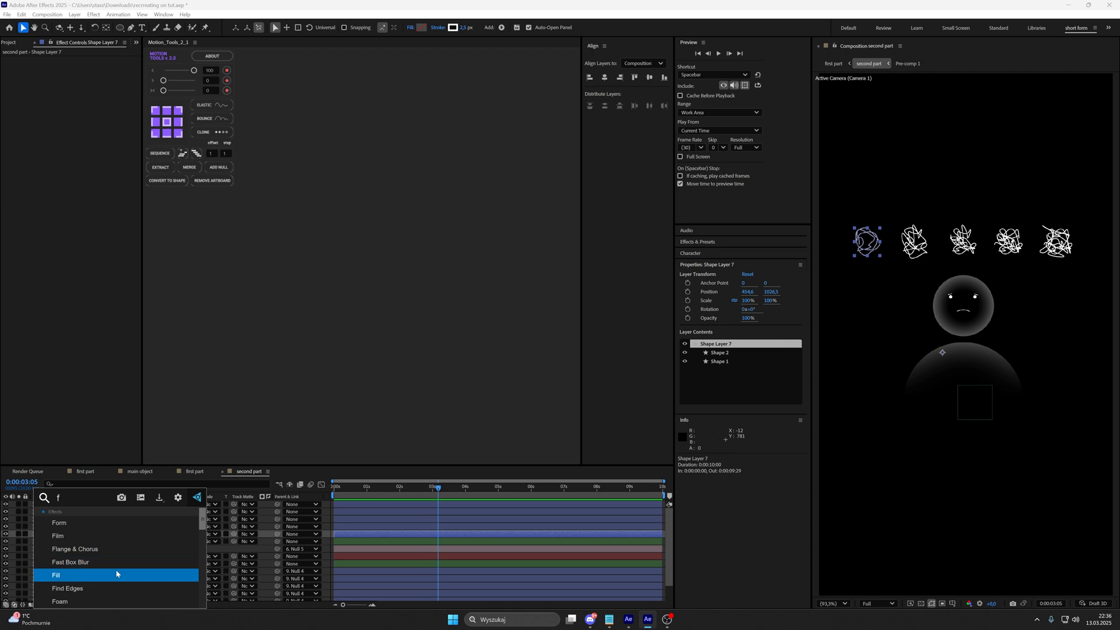
left_click(116, 569)
left_click(83, 82)
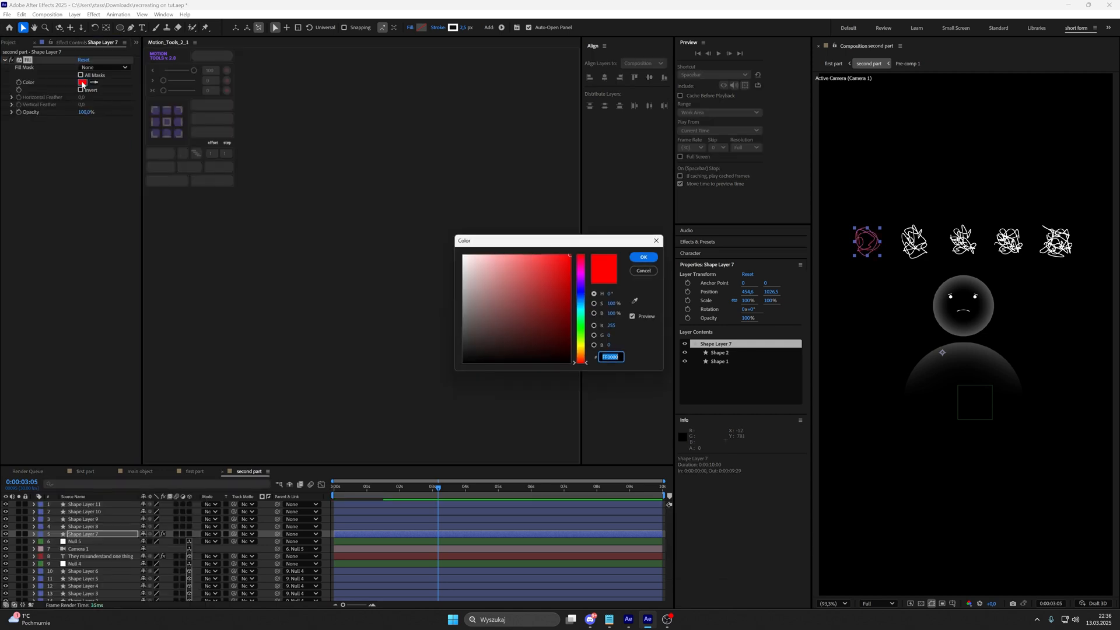
left_click(584, 272)
left_click(649, 258)
Copy the Fill effect to Shape Layer 8 and change its colour to blue 0016FF.
key("ctrl+c")
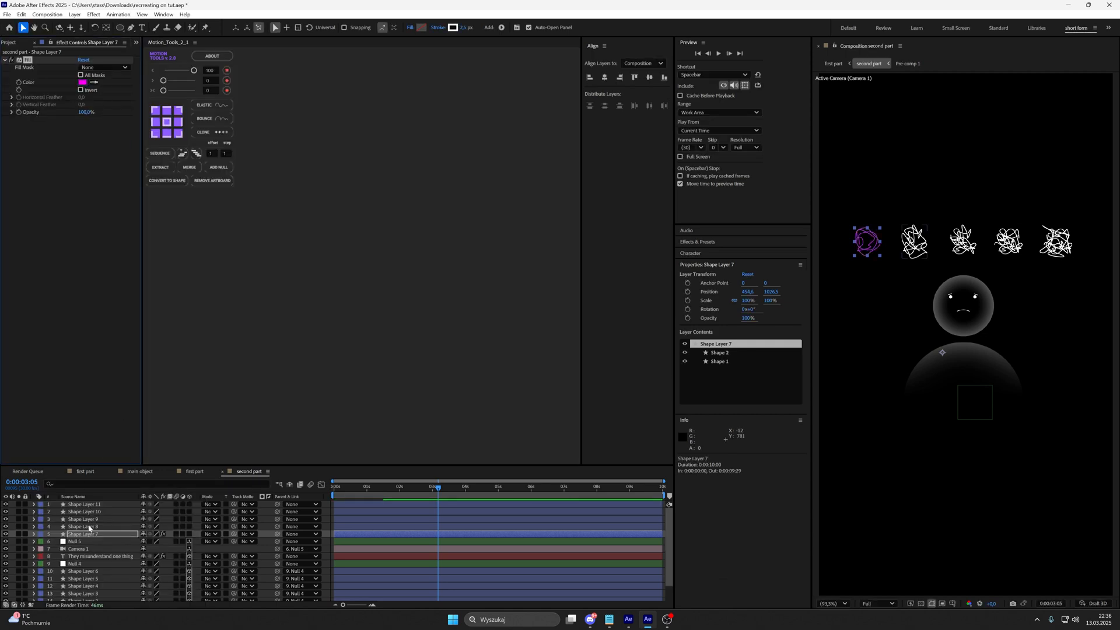
left_click(90, 527)
key("ctrl+v")
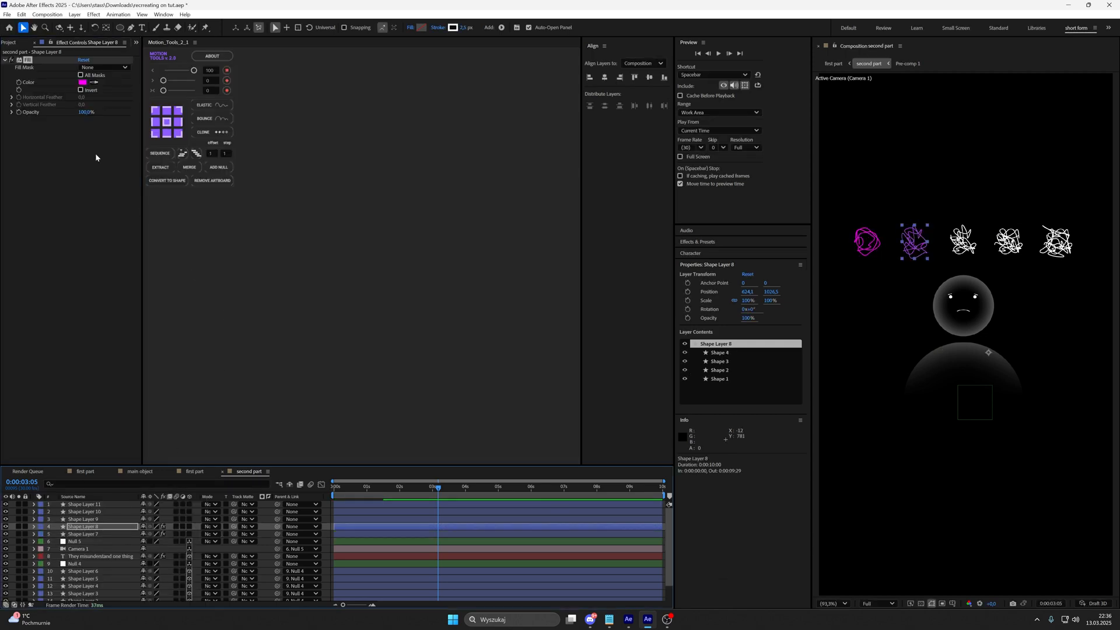
left_click(83, 82)
left_click(581, 292)
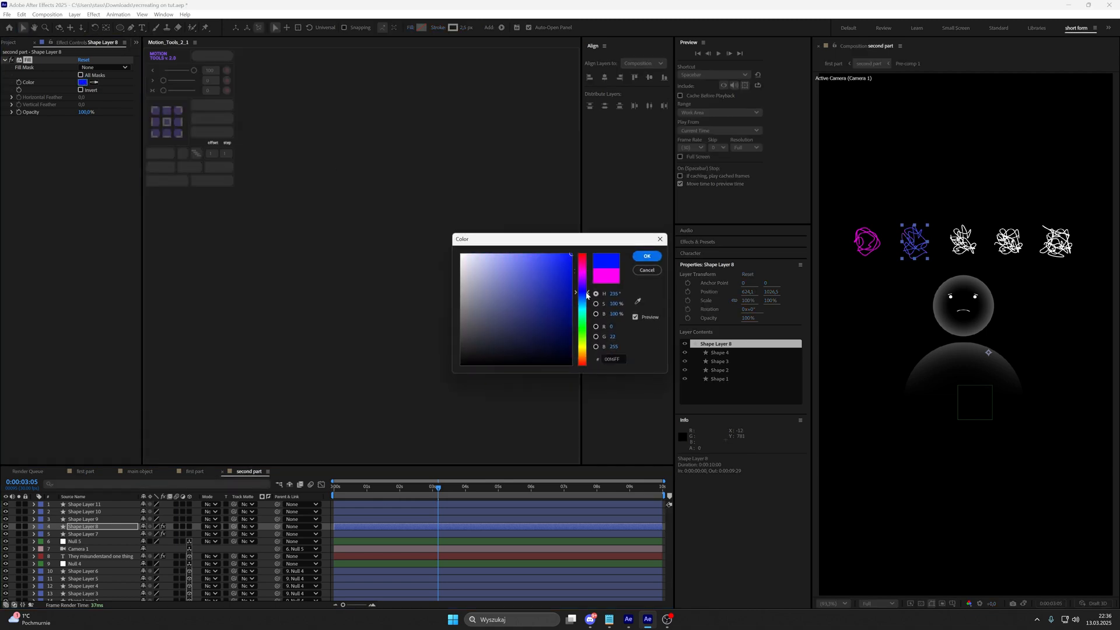
left_click(646, 257)
Copy the Fill effect to Shape Layer 9 and change its colour to green.
key("ctrl+c")
left_click(117, 516)
key("ctrl+v")
left_click(83, 82)
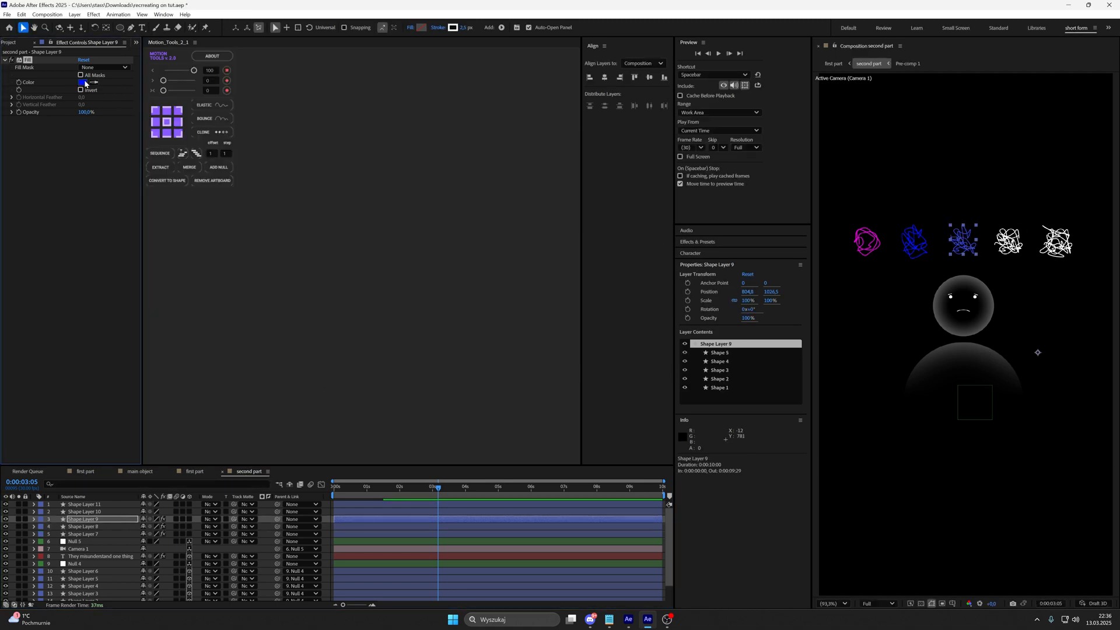
left_click(582, 330)
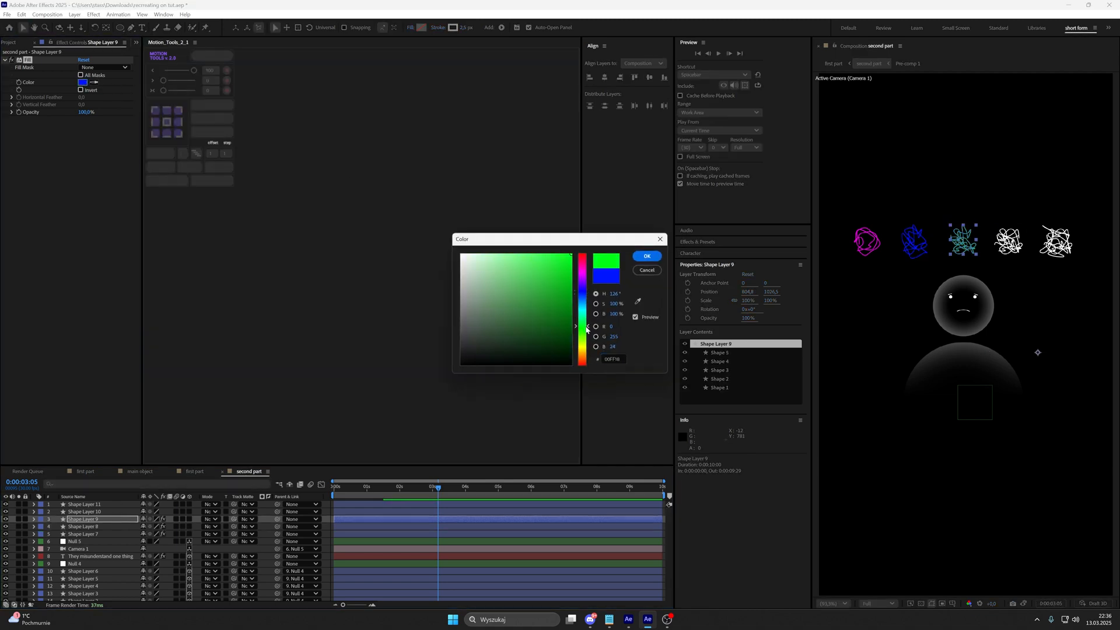
left_click(646, 255)
Copy the Fill effect to Shape Layer 10 and change its colour to white.
key("ctrl+c")
left_click(117, 511)
key("ctrl+v")
left_click(83, 83)
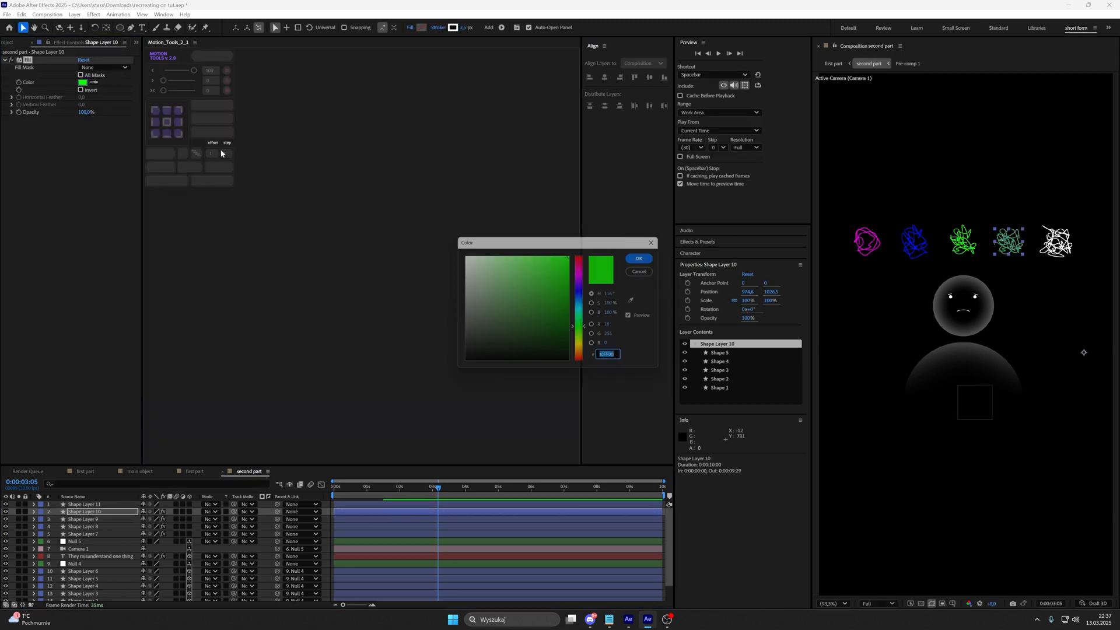
left_click_drag(485, 274, 372, 190)
left_click(646, 258)
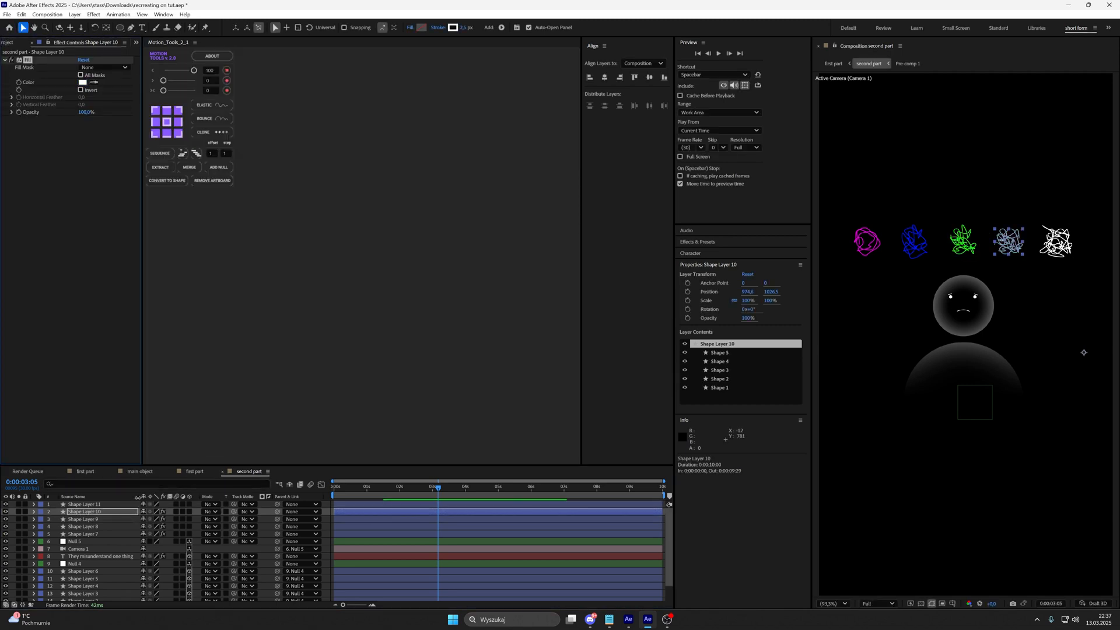
Copy the Fill effect to Shape Layer 11 and change its colour to pure red.
left_click(133, 511)
left_click(131, 504)
key("ctrl+v")
left_click(83, 82)
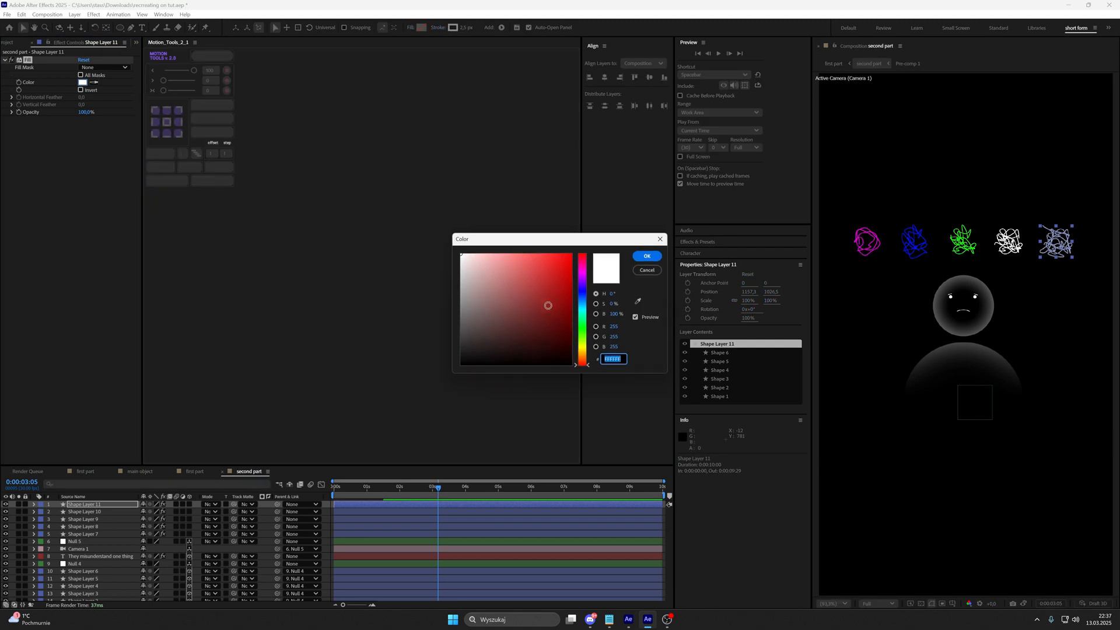
left_click_drag(547, 305, 650, 241)
left_click(638, 256)
Make all five scribble layers, Shape Layer 7 to Shape Layer 11, 3D layers.
left_click(876, 392)
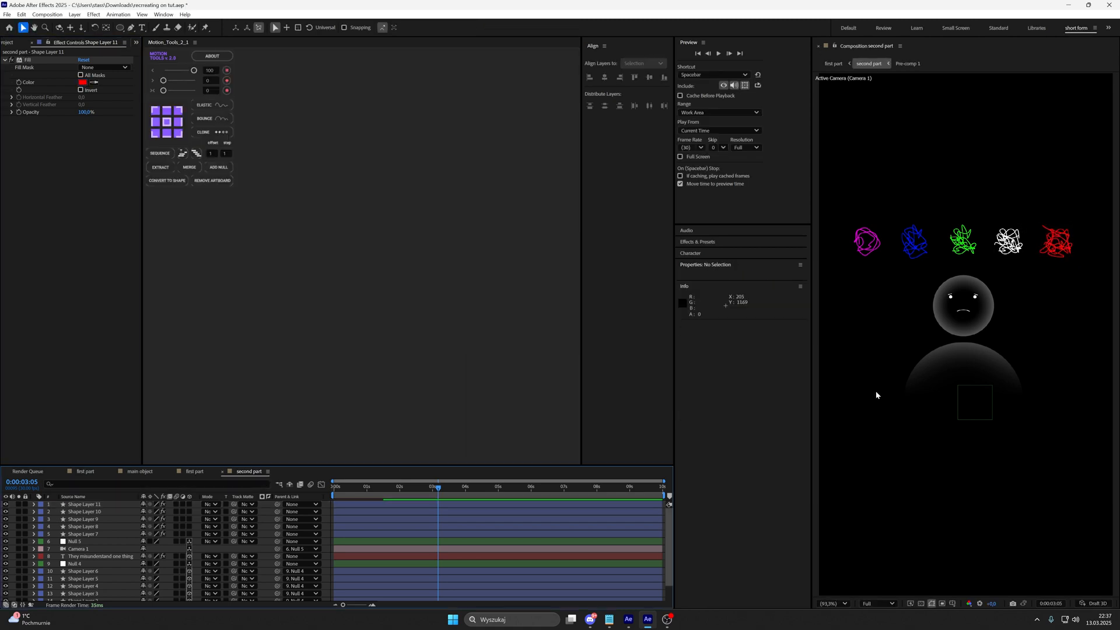
scroll(876, 392, "up", 1)
left_click_drag(876, 393, 876, 410)
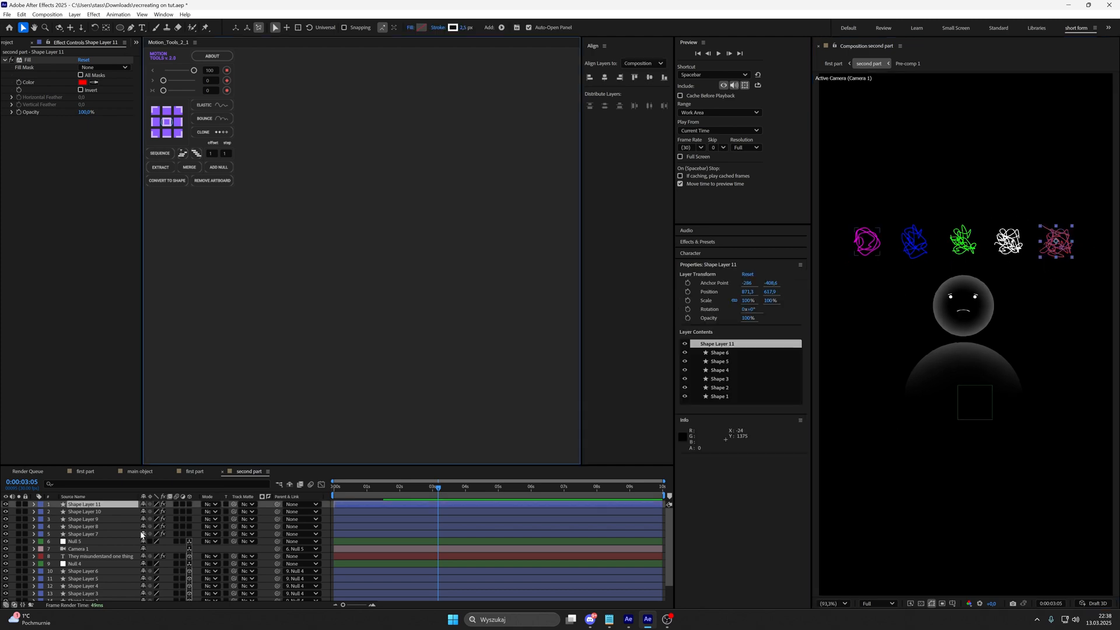
left_click(110, 534)
left_click_drag(194, 534, 194, 506)
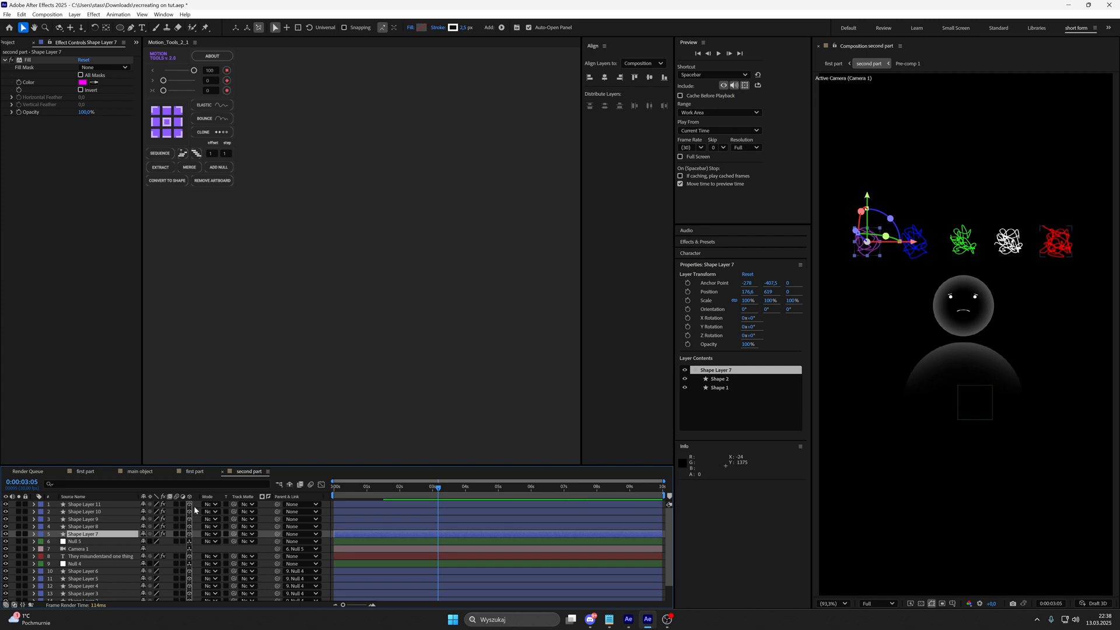
Keyframe Shape Layer 7's position to rise from Y 720 at 0:00:01:06 back to its place in the row about one second on.
left_click_drag(366, 491, 373, 497)
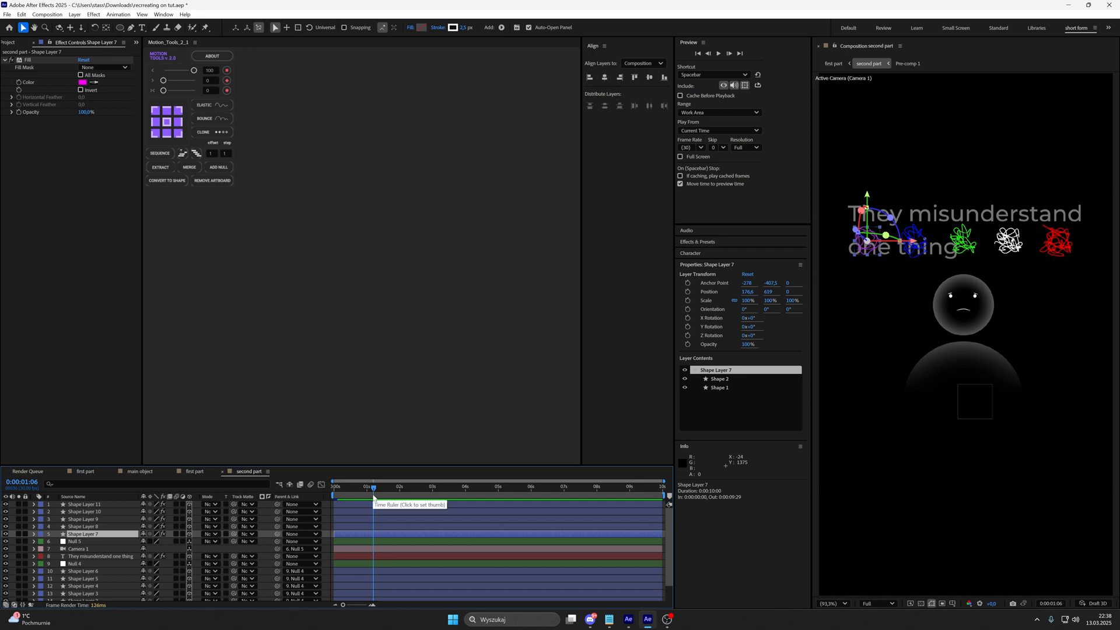
key("p")
left_click(56, 541)
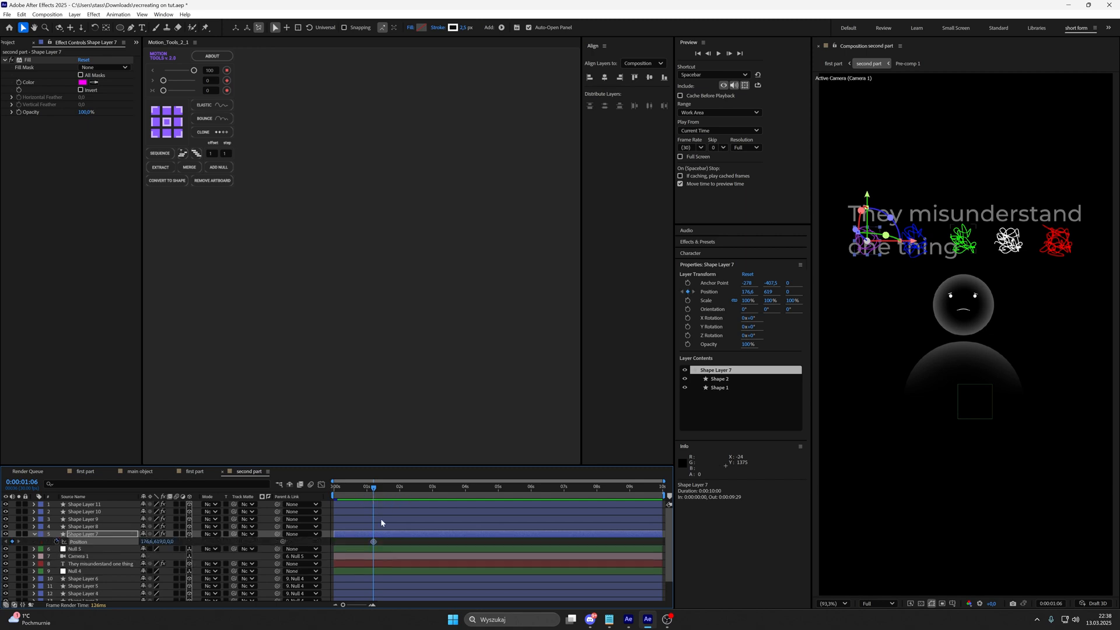
left_click_drag(378, 493, 408, 492)
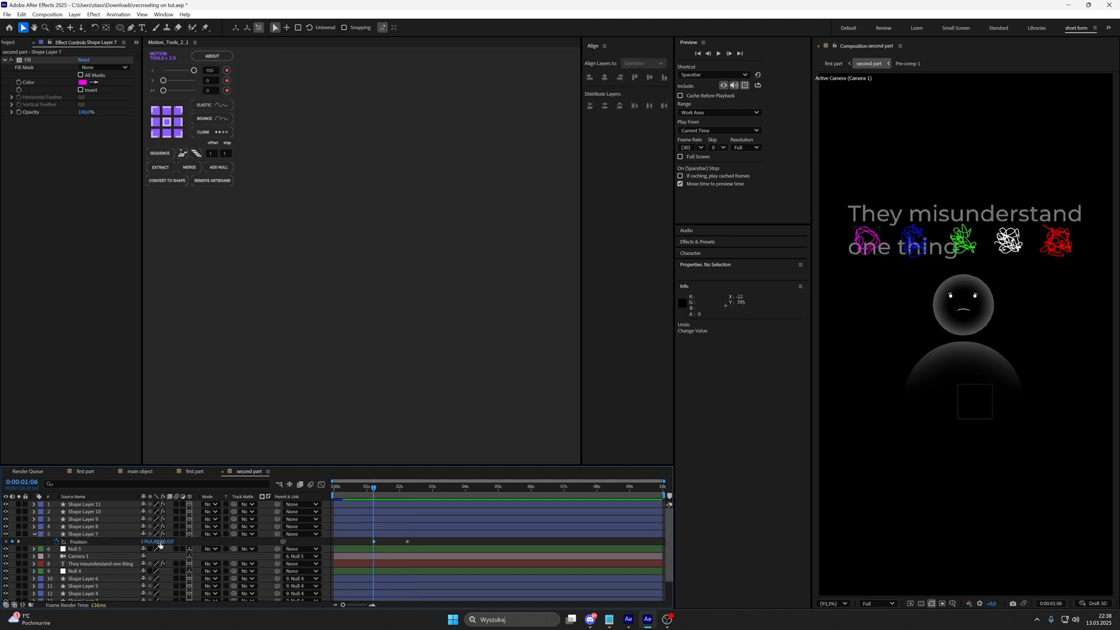
left_click_drag(160, 544, 214, 538)
Reshape the speed graph of Shape Layer 7's position so the rise peaks near its start and slows down gradually.
left_click(320, 485)
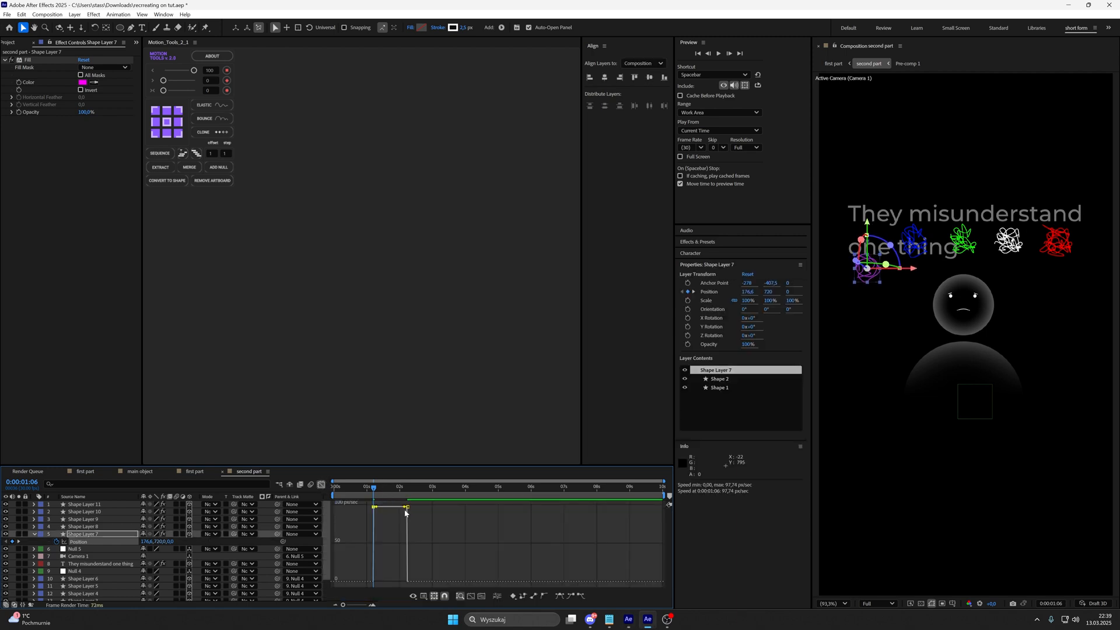
left_click_drag(404, 508, 363, 589)
left_click(322, 485)
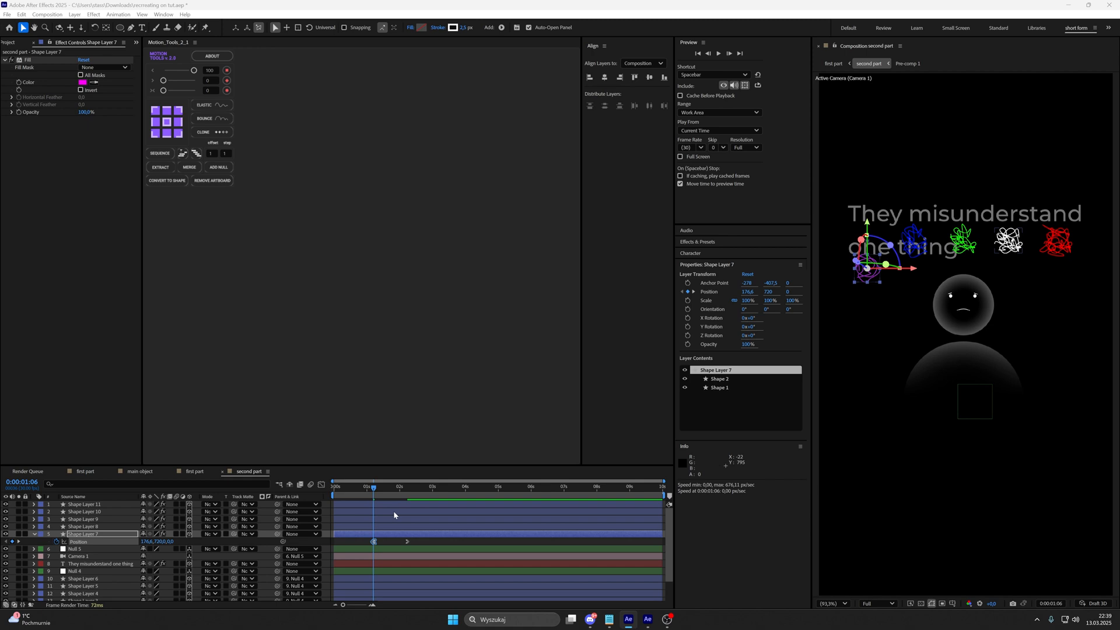
Keyframe Shape Layer 7's opacity from 0% at 0:00:01:06 to 100% at 0:00:01:27 and preview the animation.
left_click(359, 535)
left_click(57, 542)
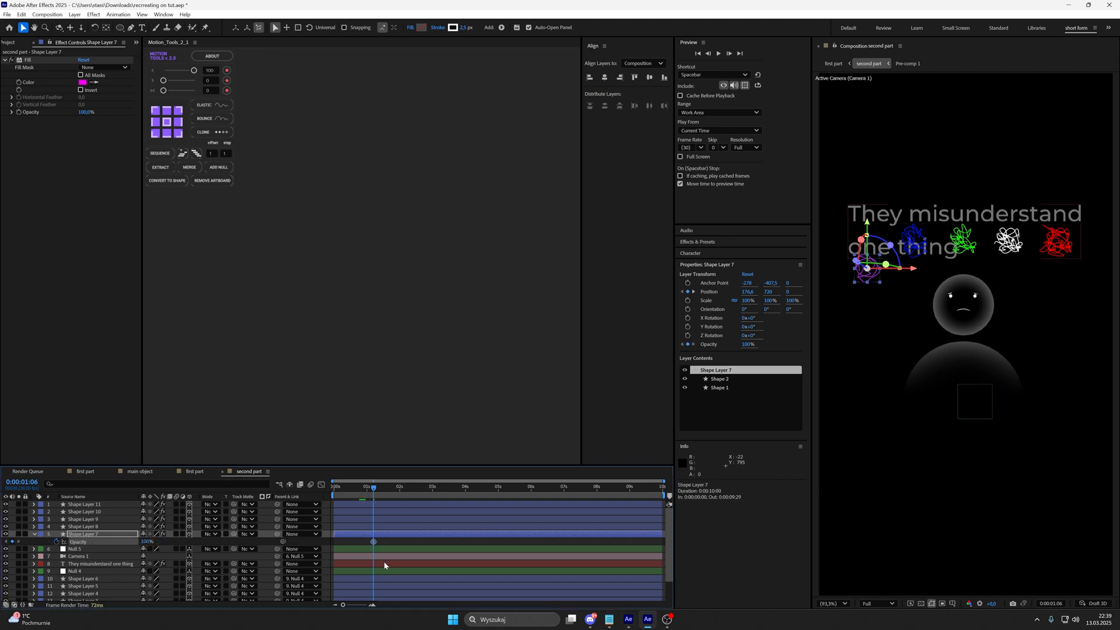
key("shift+p")
left_click(396, 491)
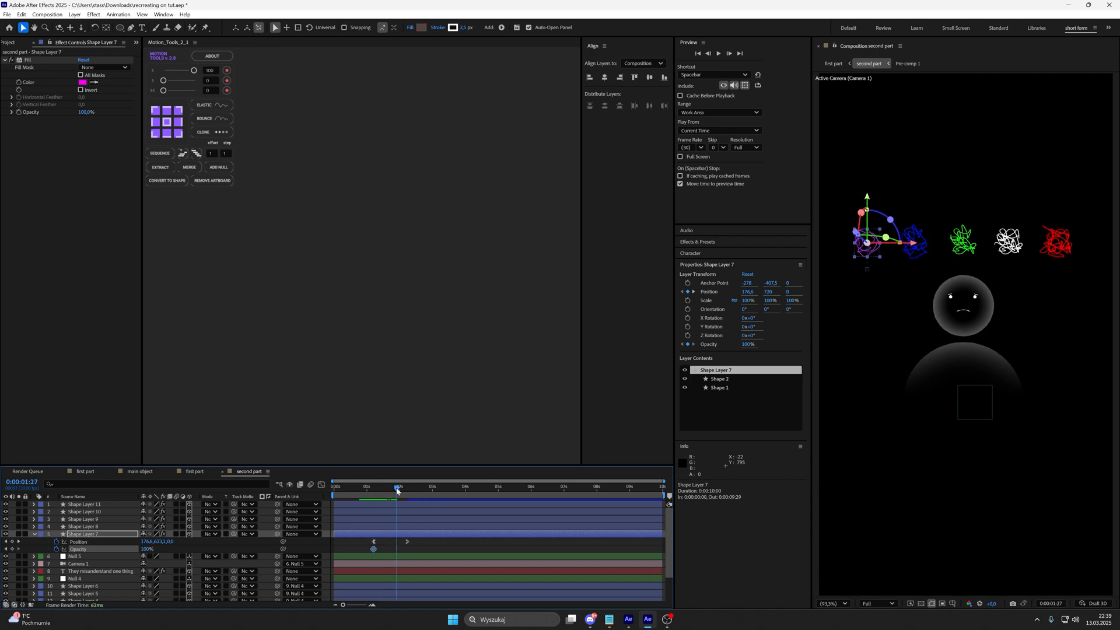
left_click(397, 547)
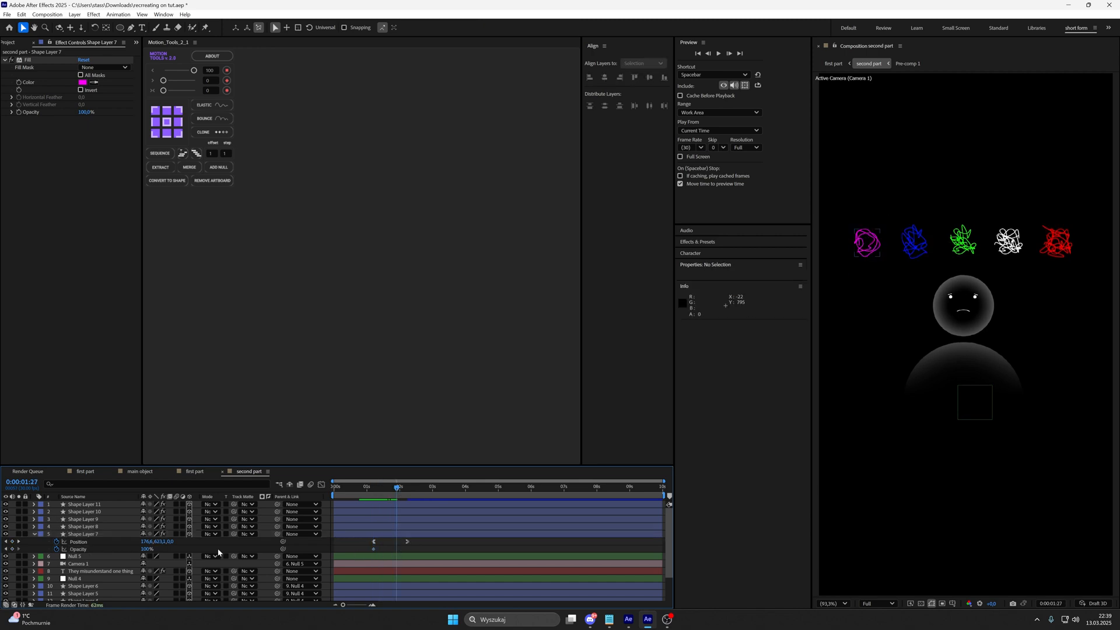
left_click(12, 549)
left_click(381, 548)
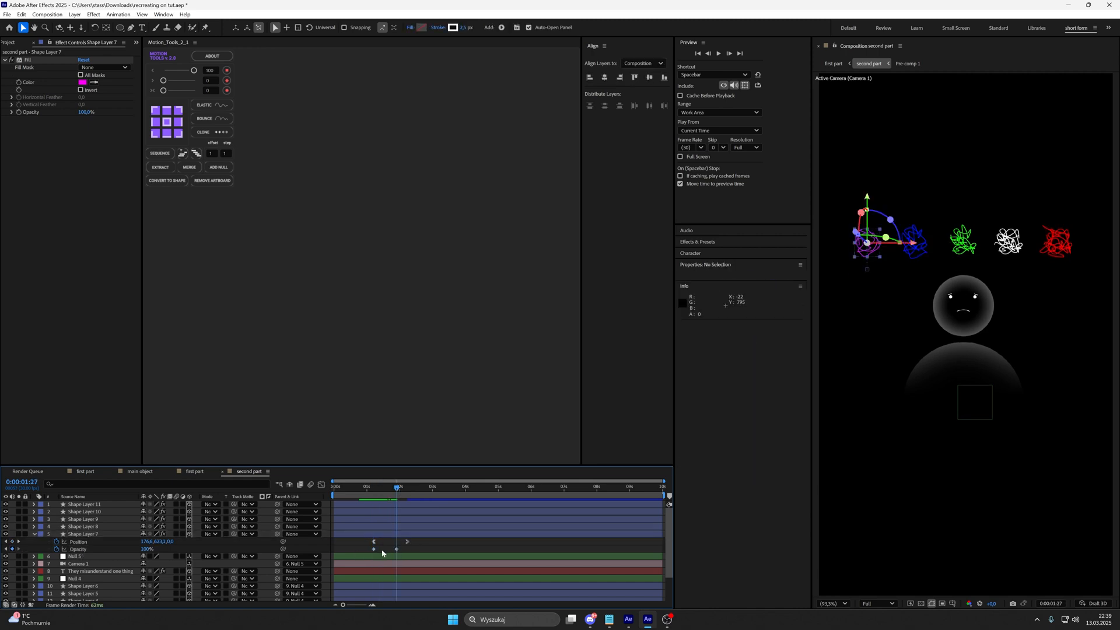
left_click(6, 549)
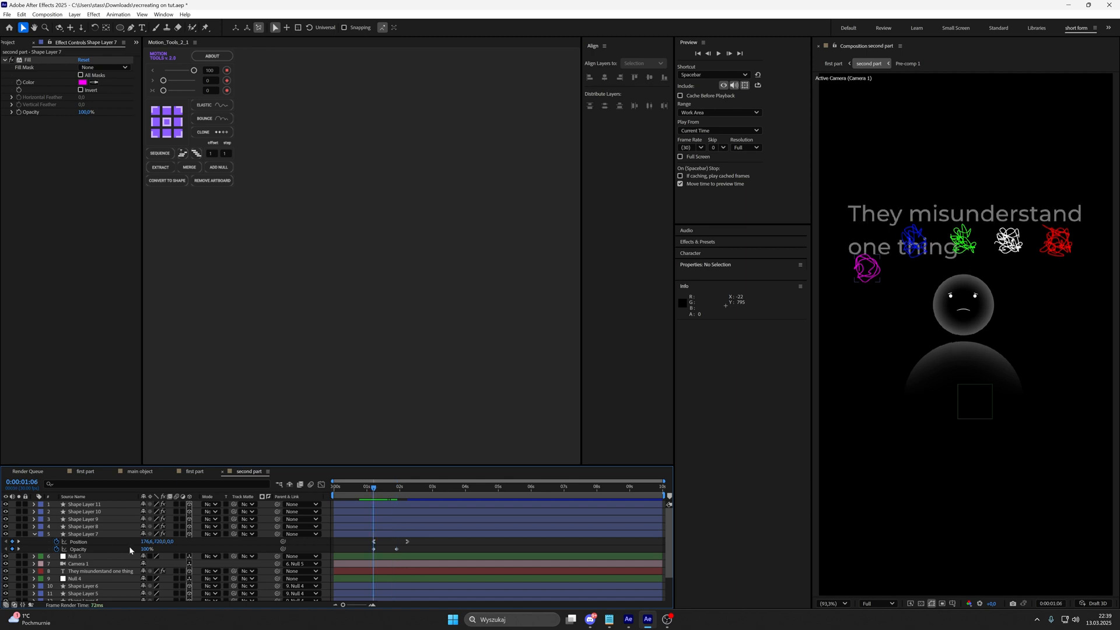
left_click(146, 549)
type("0")
key("Return")
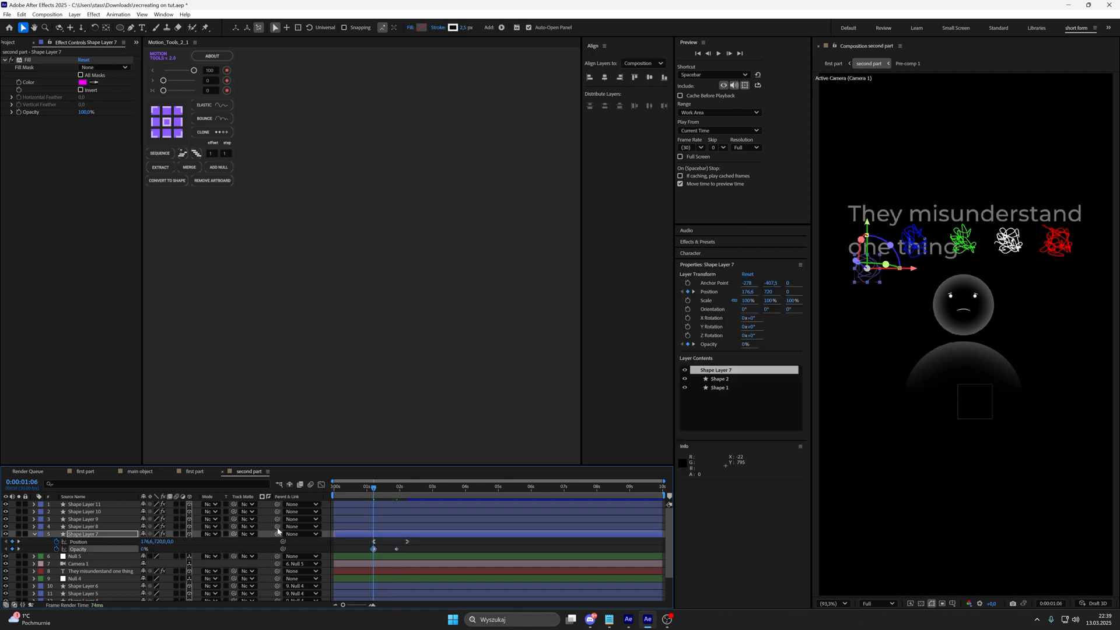
left_click(450, 548)
key("space")
left_click(371, 490)
key("space")
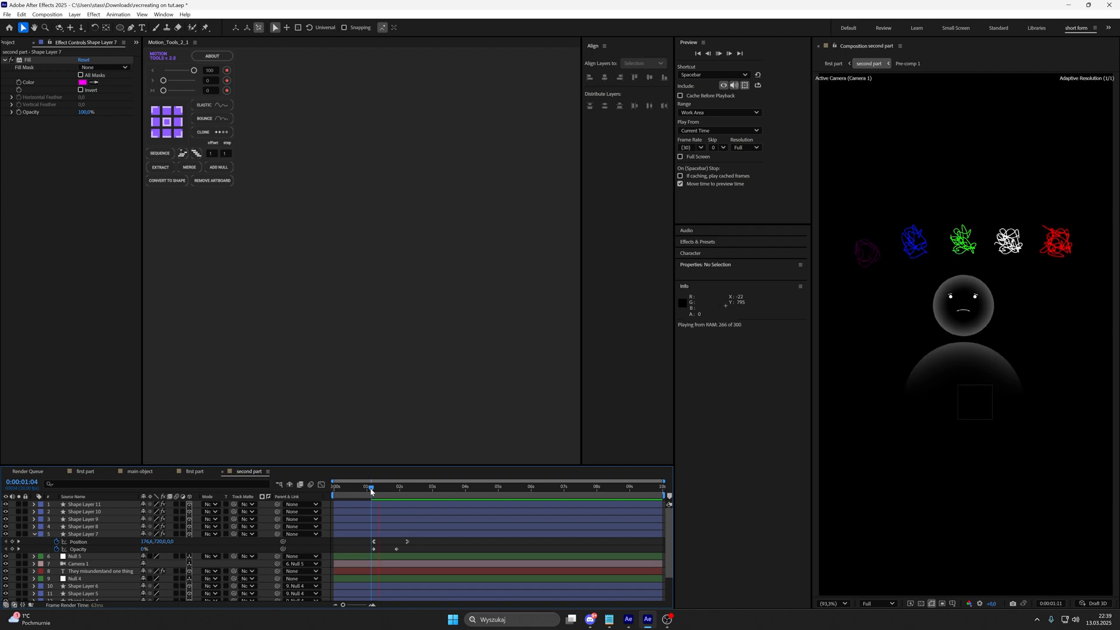
Copy Shape Layer 7's position and opacity keyframes to Shape Layer 8 at 0:00:01:08 and shift its position keyframes to X about 350.
left_click(374, 490)
left_click_drag(369, 538, 425, 554)
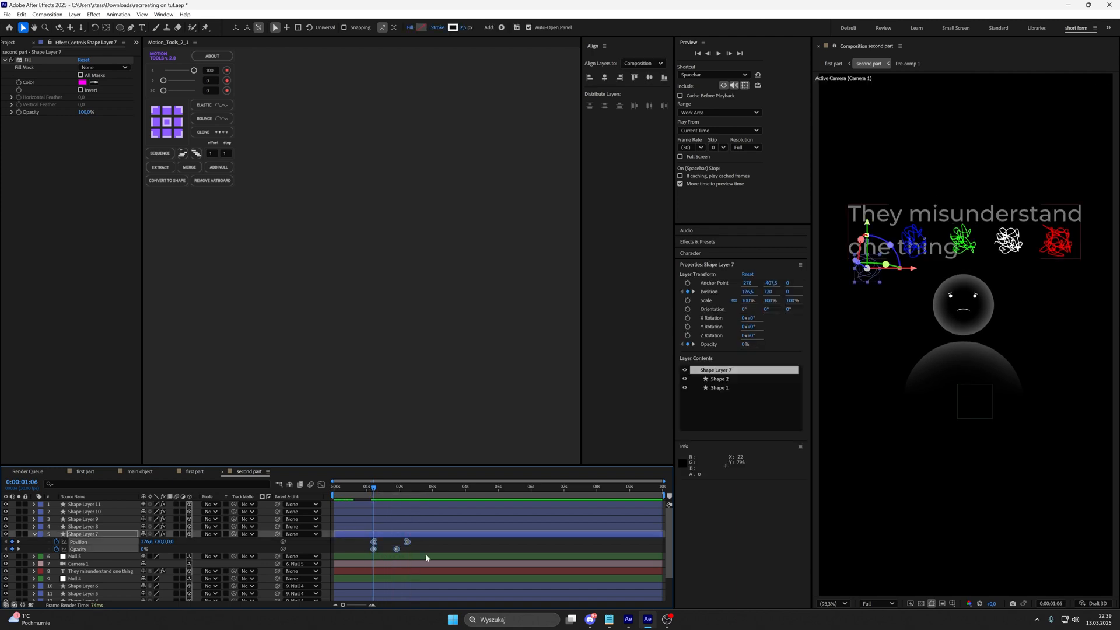
key("ctrl+c")
left_click(372, 604)
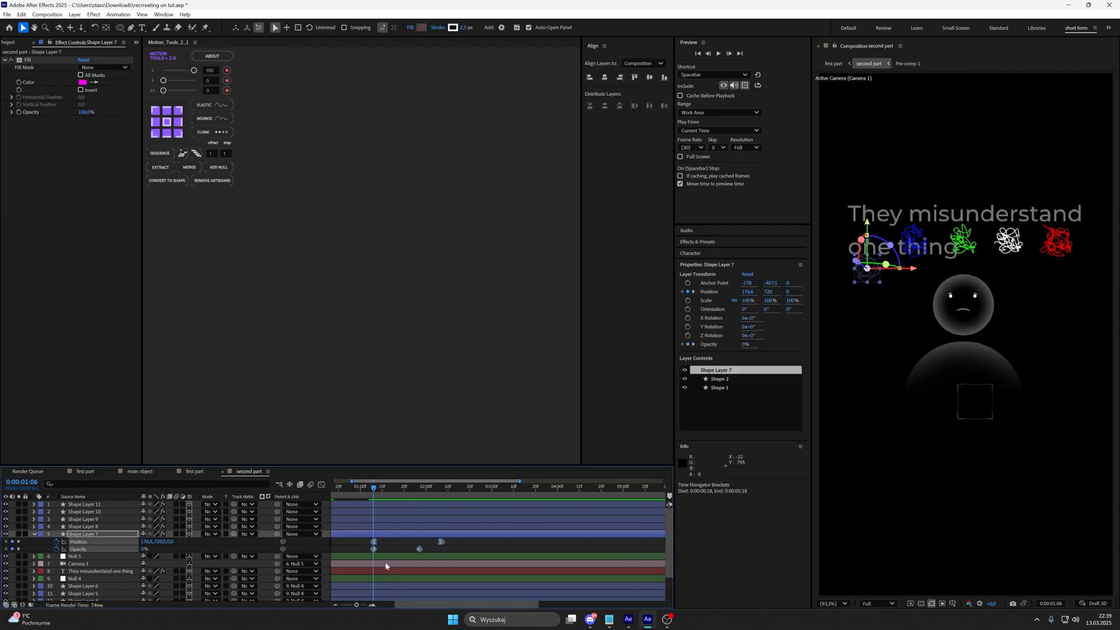
left_click(387, 545)
left_click_drag(374, 490, 378, 491)
left_click(383, 526)
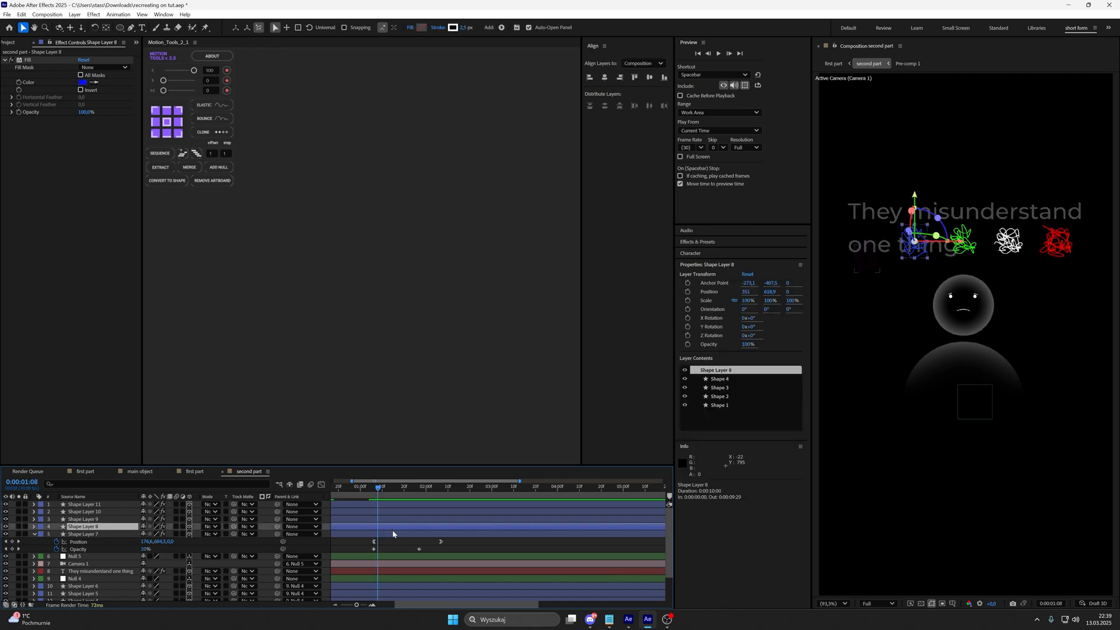
key("ctrl+v")
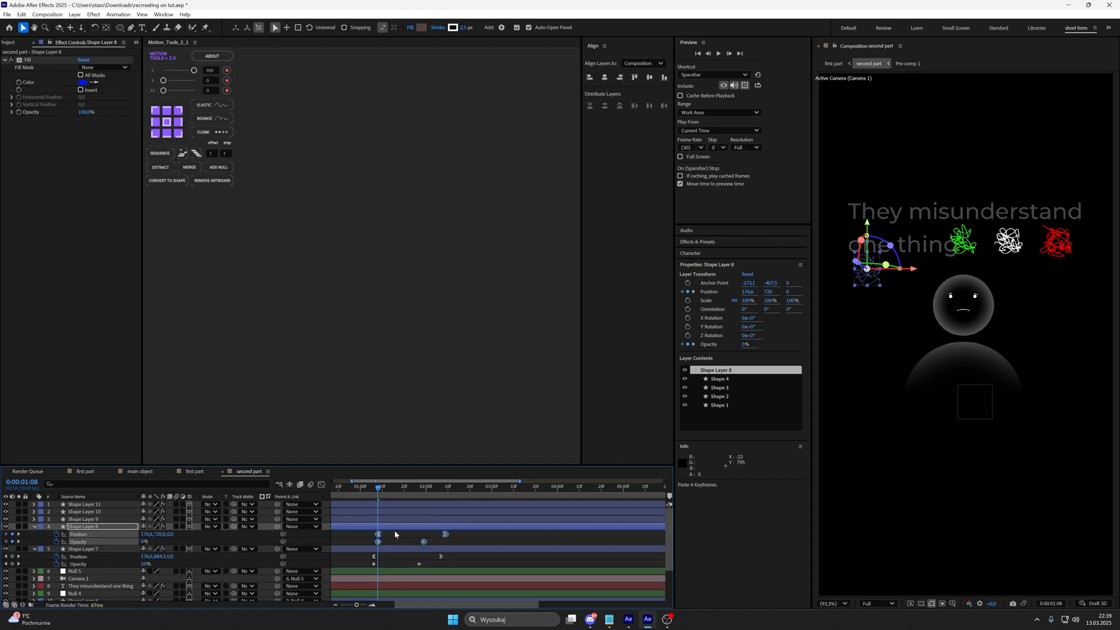
left_click_drag(459, 530, 374, 535)
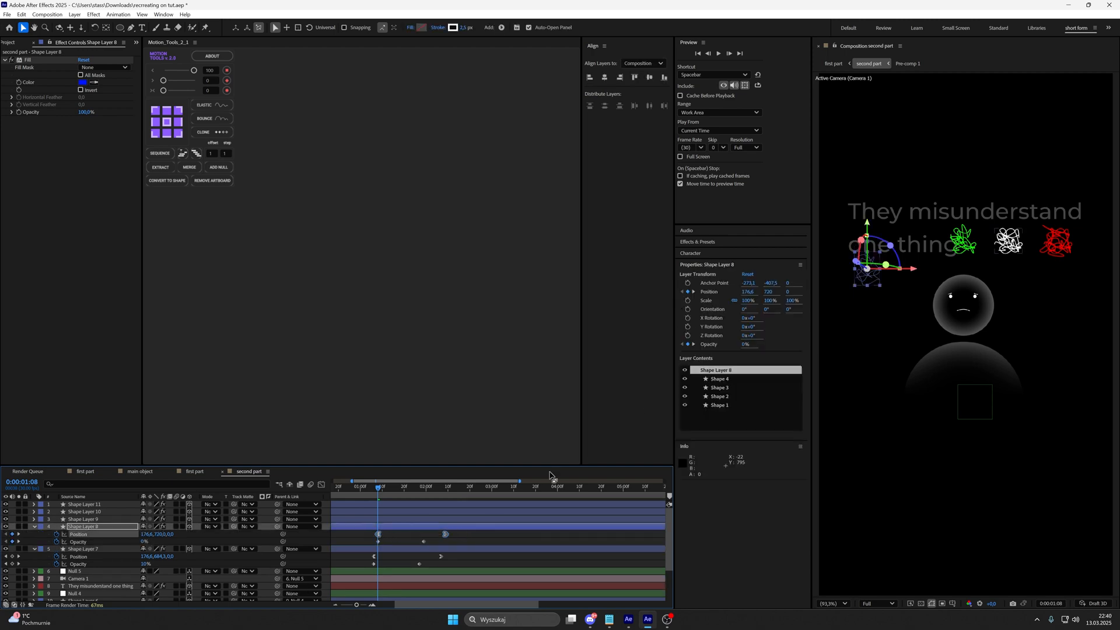
left_click_drag(869, 284, 915, 284)
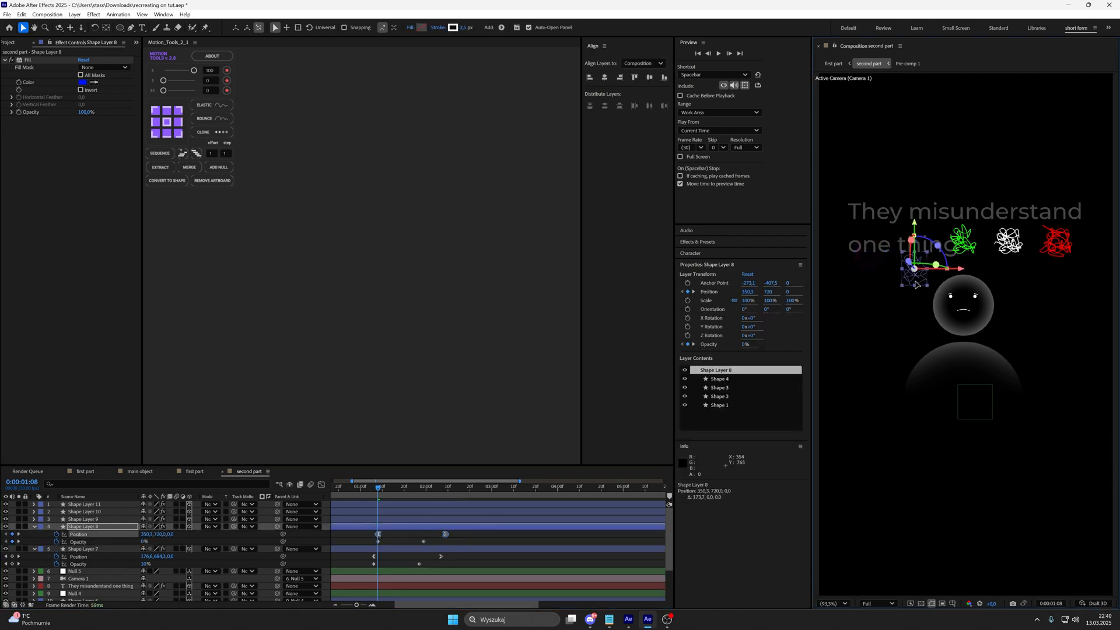
Copy Shape Layer 8's four keyframes to Shape Layer 9 at 0:00:01:10 and shift its position keyframes to X about 538.
left_click_drag(466, 528, 376, 544)
key("ctrl+c")
left_click(396, 517)
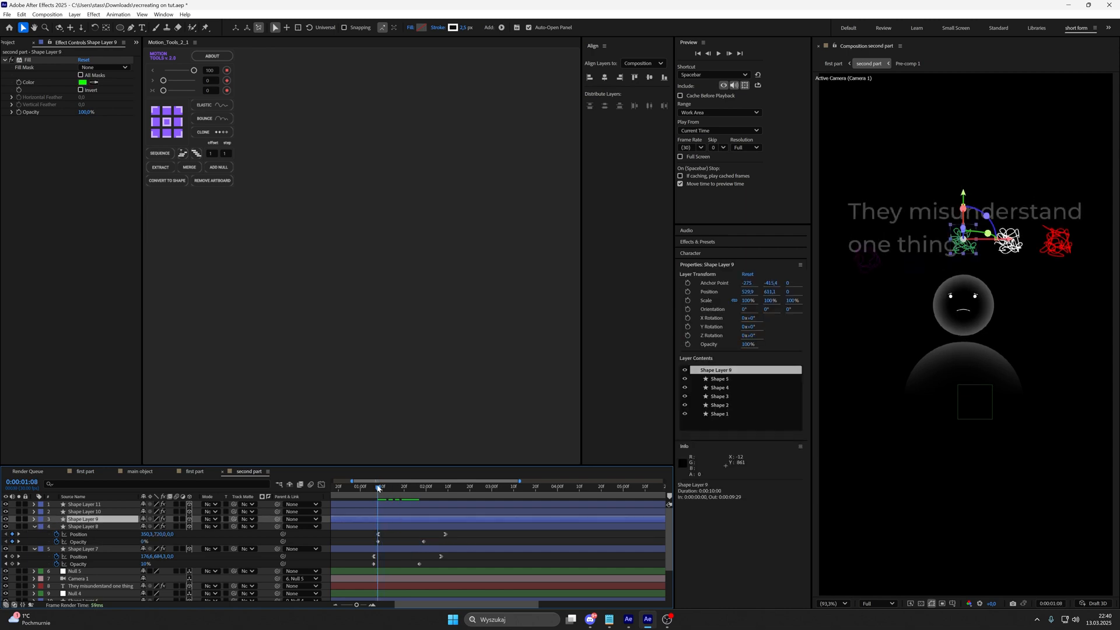
left_click_drag(378, 489, 383, 489)
key("ctrl+v")
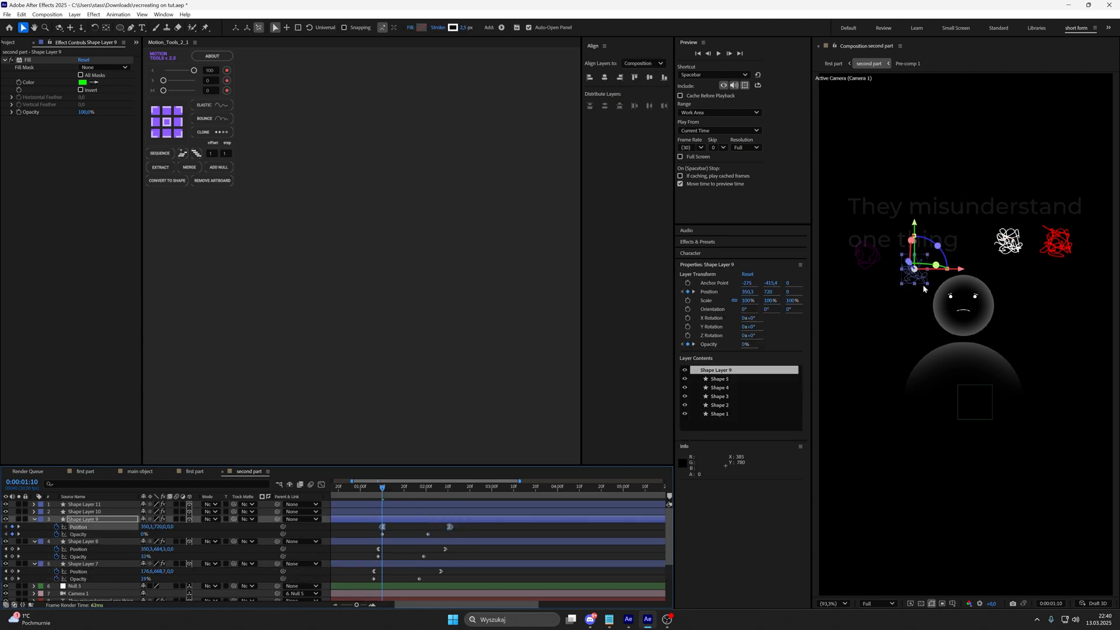
left_click_drag(923, 288, 968, 285)
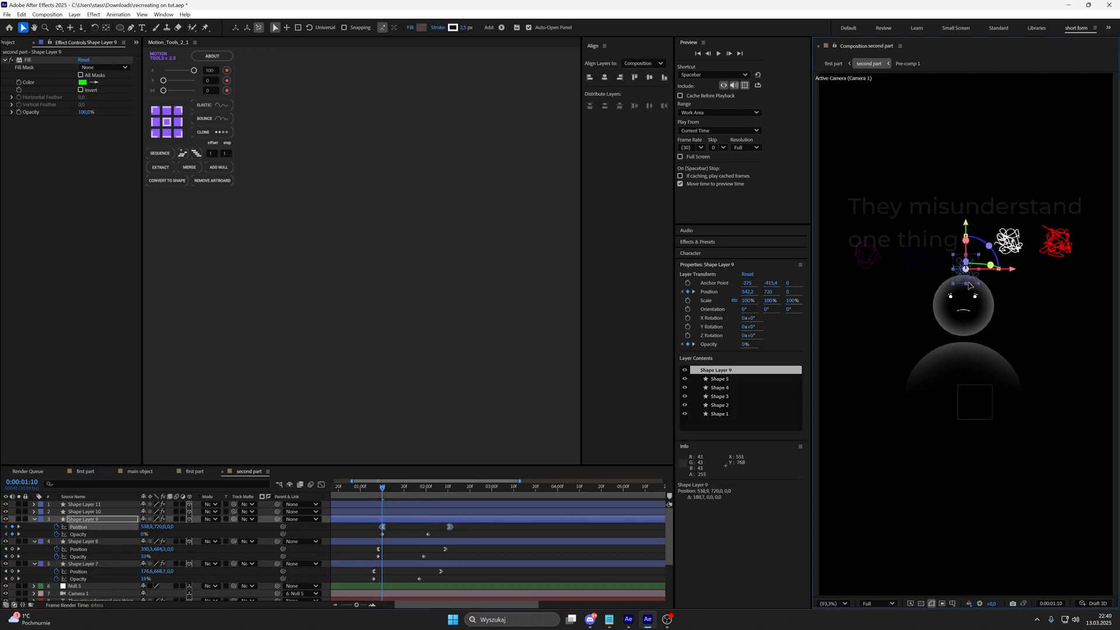
Copy Shape Layer 9's four keyframes to Shape Layer 10 at 0:00:01:12 and shift its position keyframes to X about 705.
key("ctrl+c")
left_click_drag(382, 489, 386, 488)
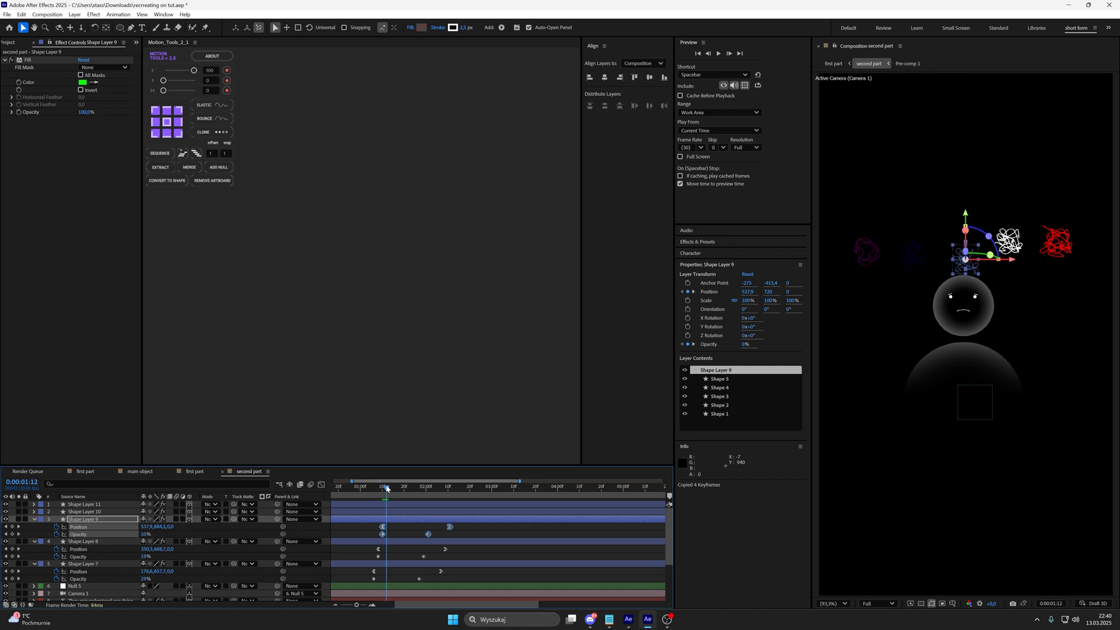
left_click(390, 510)
key("ctrl+v")
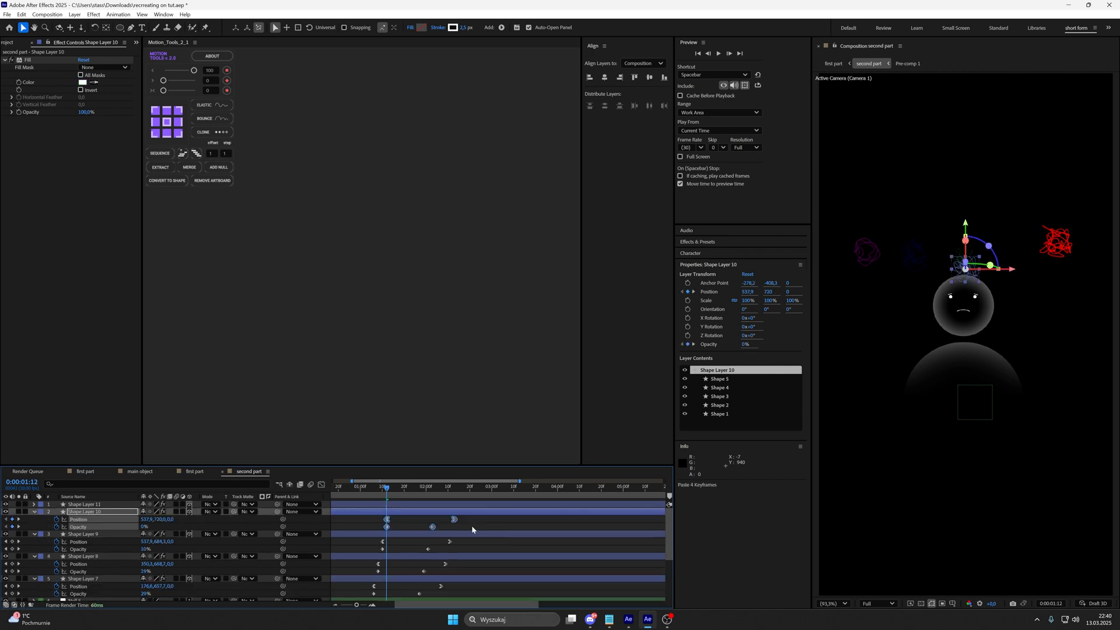
left_click_drag(468, 516, 383, 520)
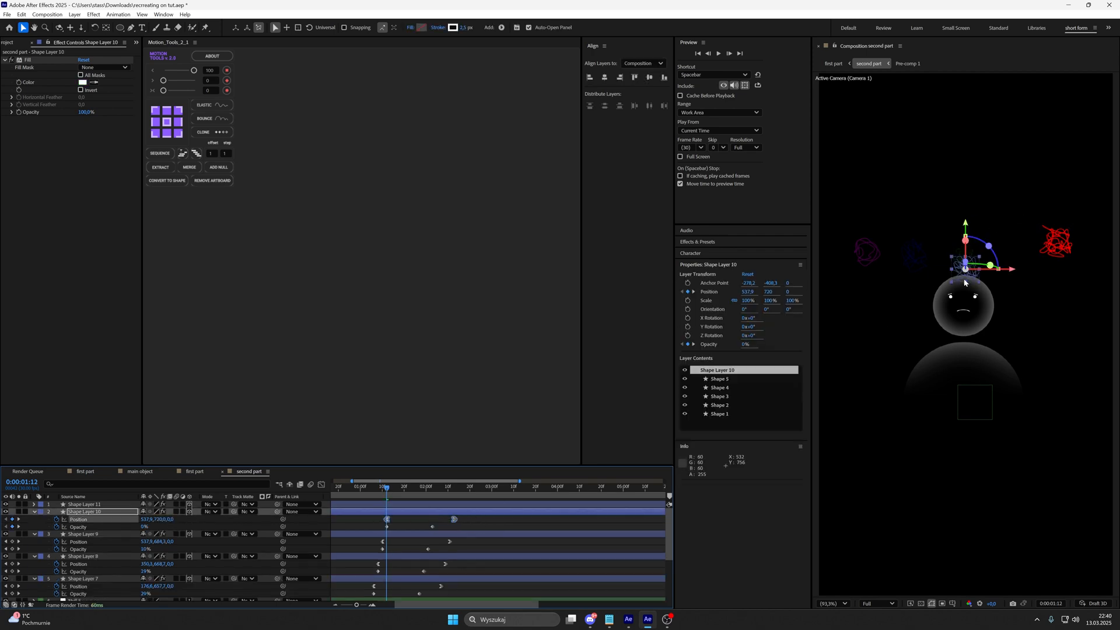
left_click_drag(964, 283, 1010, 283)
Copy Shape Layer 10's four keyframes to Shape Layer 11 at 0:00:01:14, shifting its position keyframes to X about 876, and collapse both layers.
left_click_drag(474, 514, 378, 533)
key("ctrl+c")
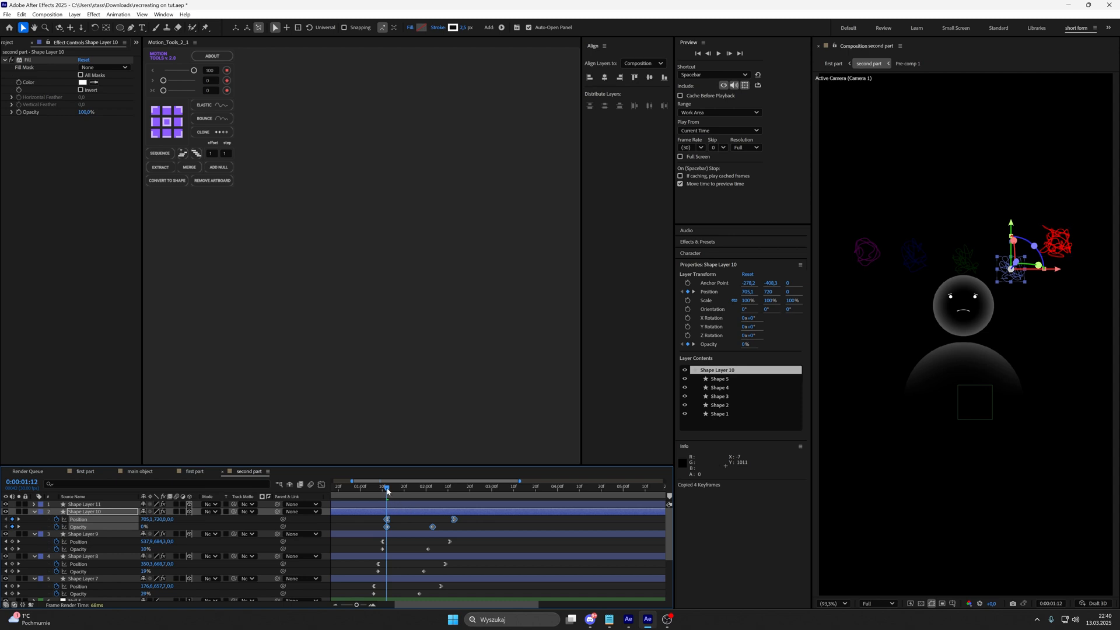
left_click_drag(388, 490, 391, 490)
left_click(400, 505)
key("ctrl+v")
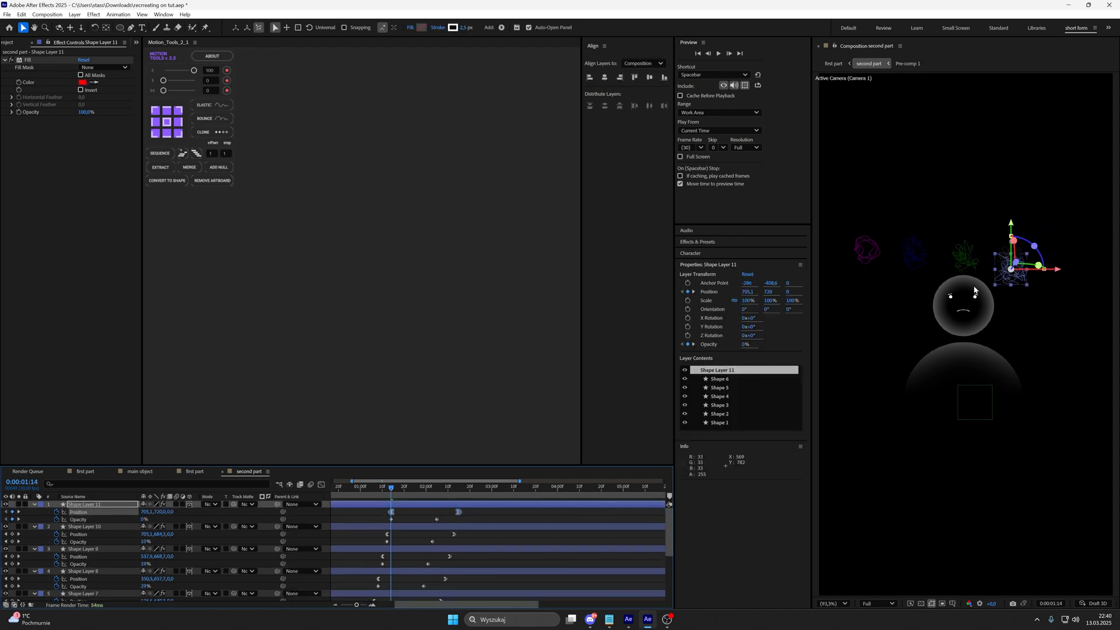
left_click_drag(1020, 284, 1048, 283)
left_click(35, 505)
left_click(35, 513)
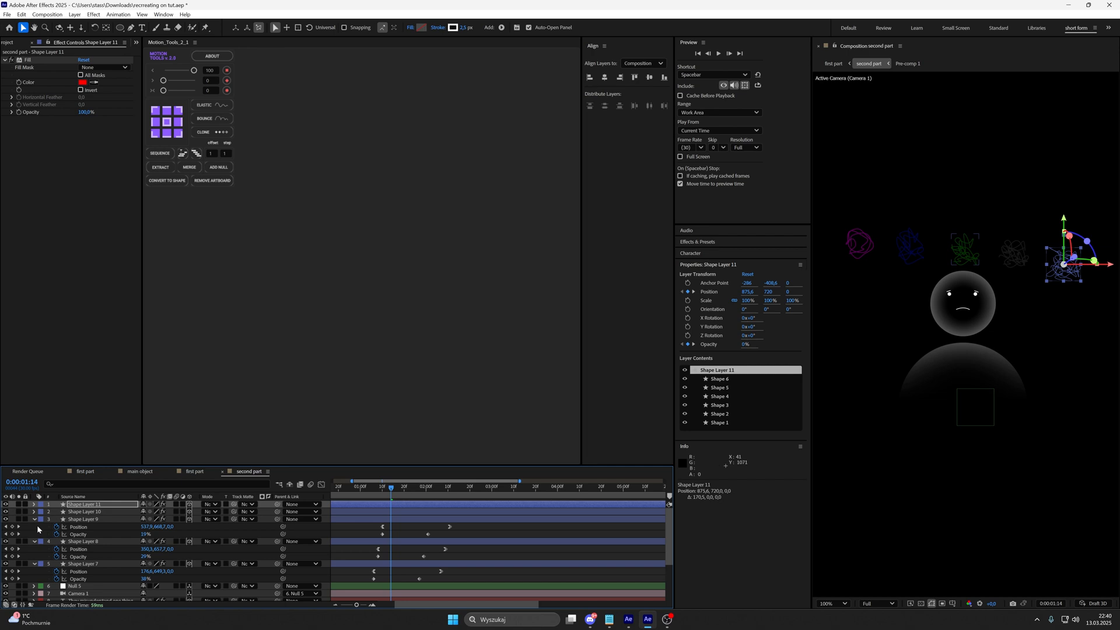
Collapse Shape Layers 7 to 9 and preview the staggered scribble animation from the start of the composition.
left_click(35, 520)
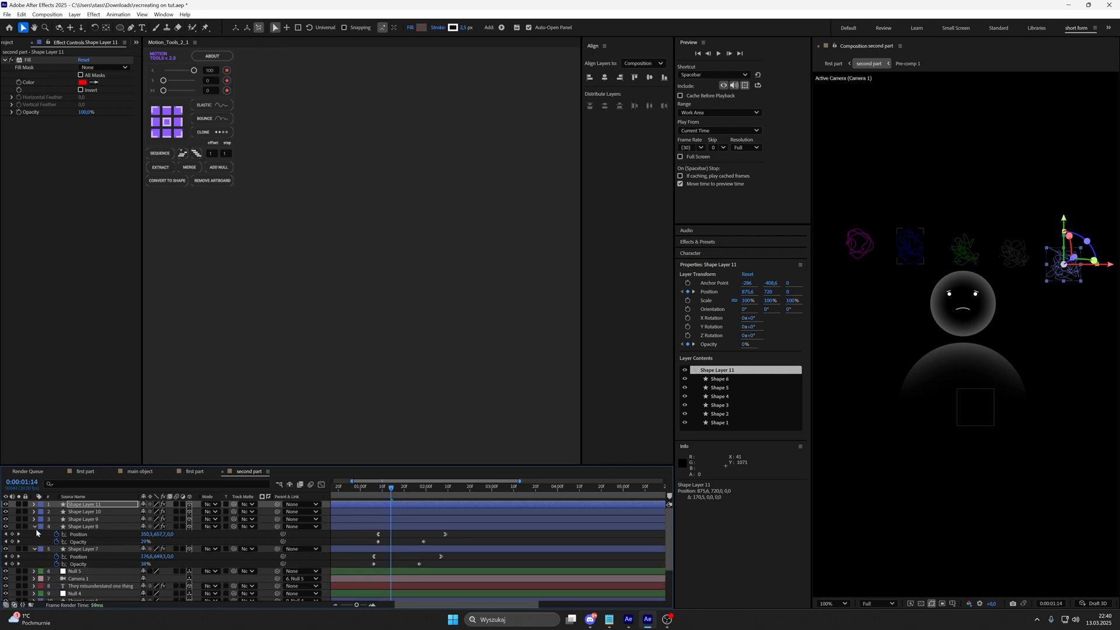
left_click(35, 528)
left_click(34, 534)
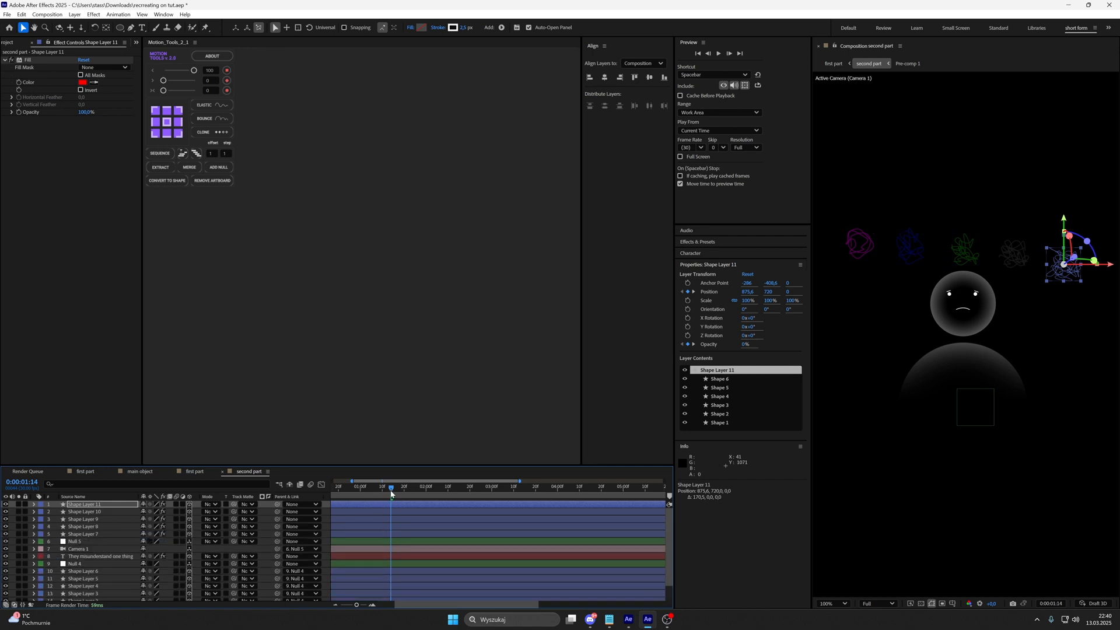
key("Home")
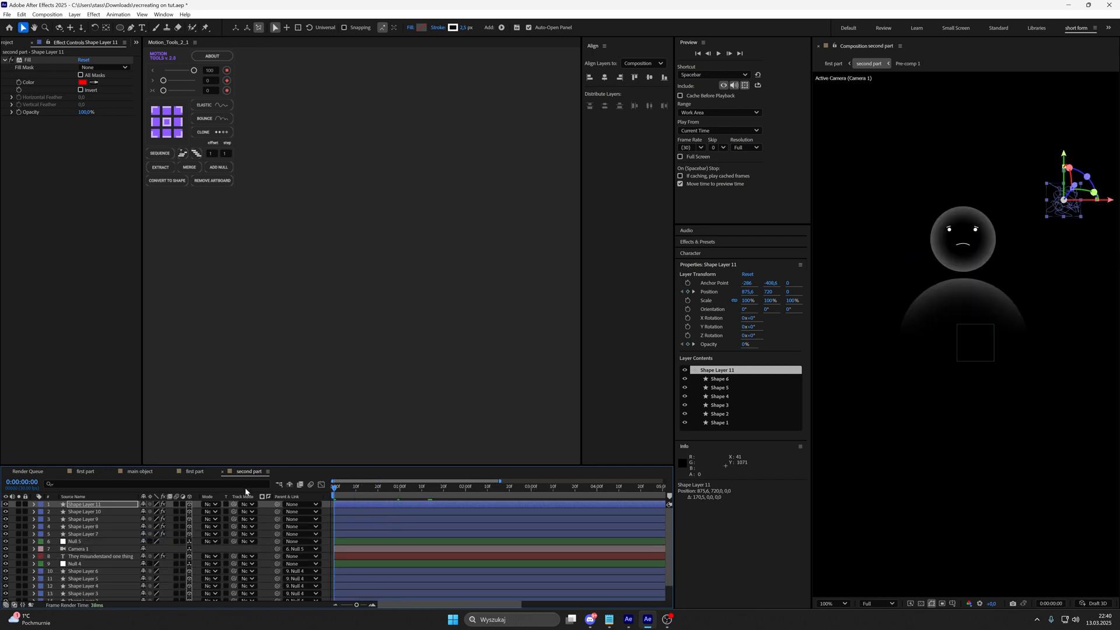
left_click(245, 492)
key("space")
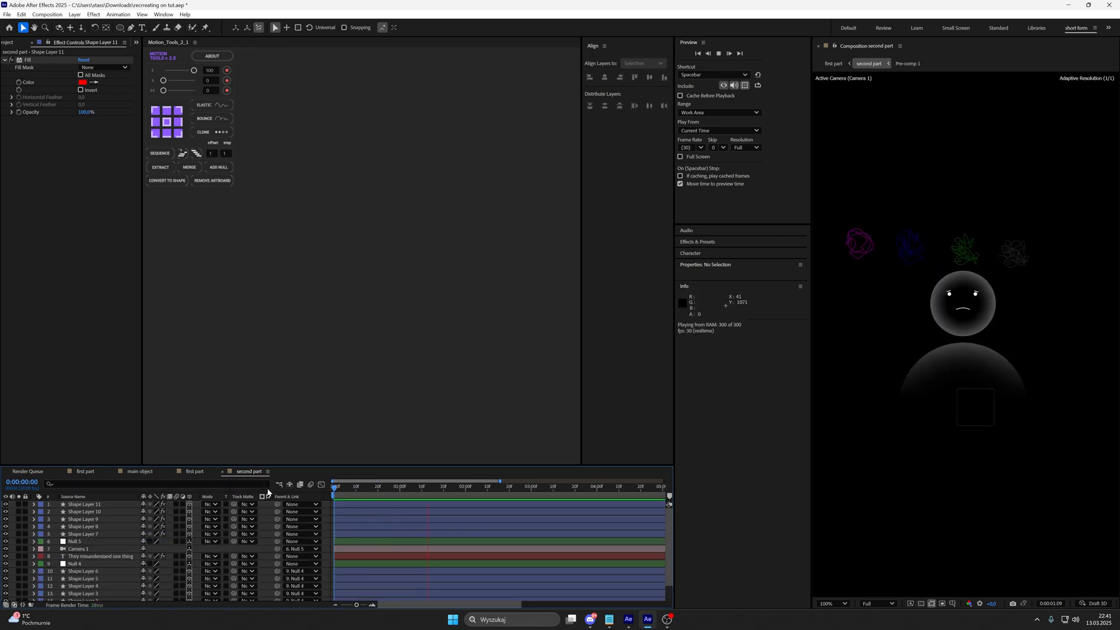
key("space")
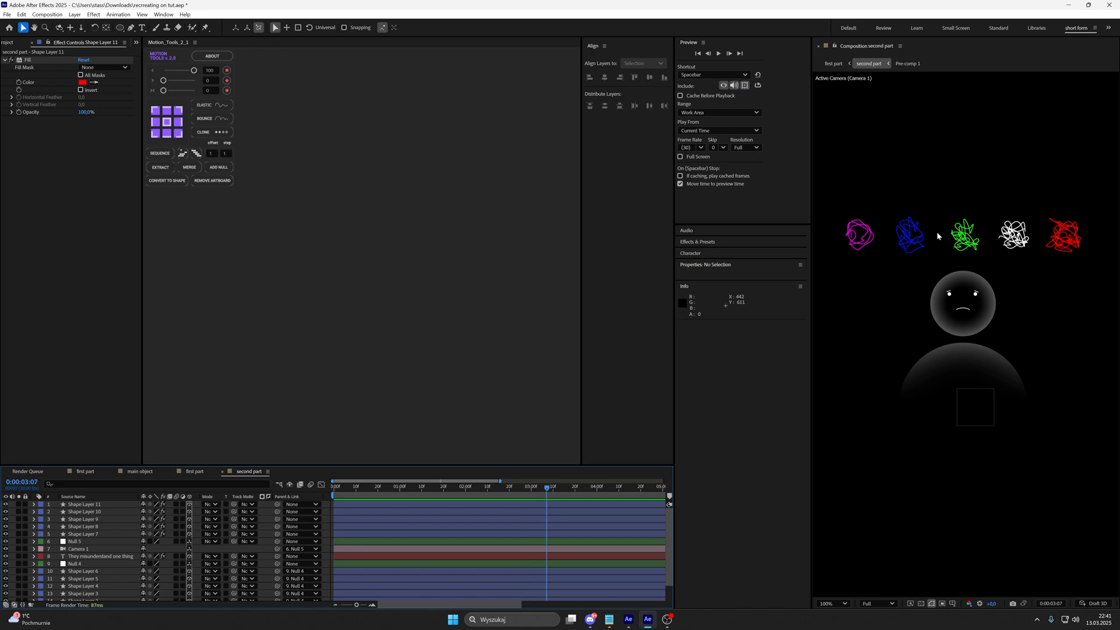
Apply the Turbulent Displace effect to Shape Layer 7, the magenta scribble.
left_click(109, 535)
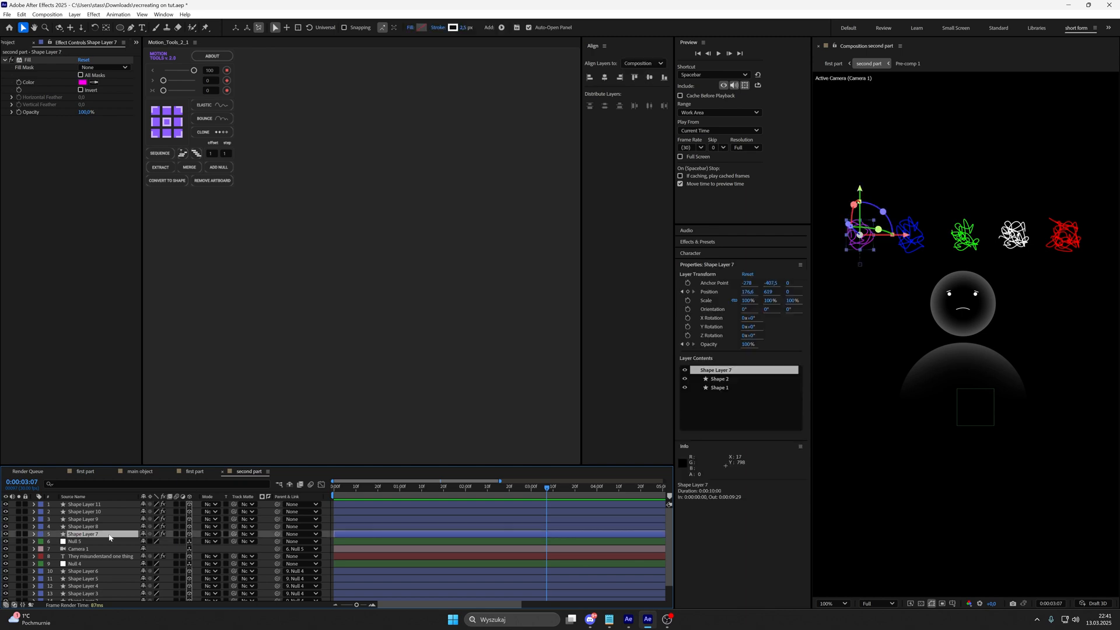
key("ctrl+space")
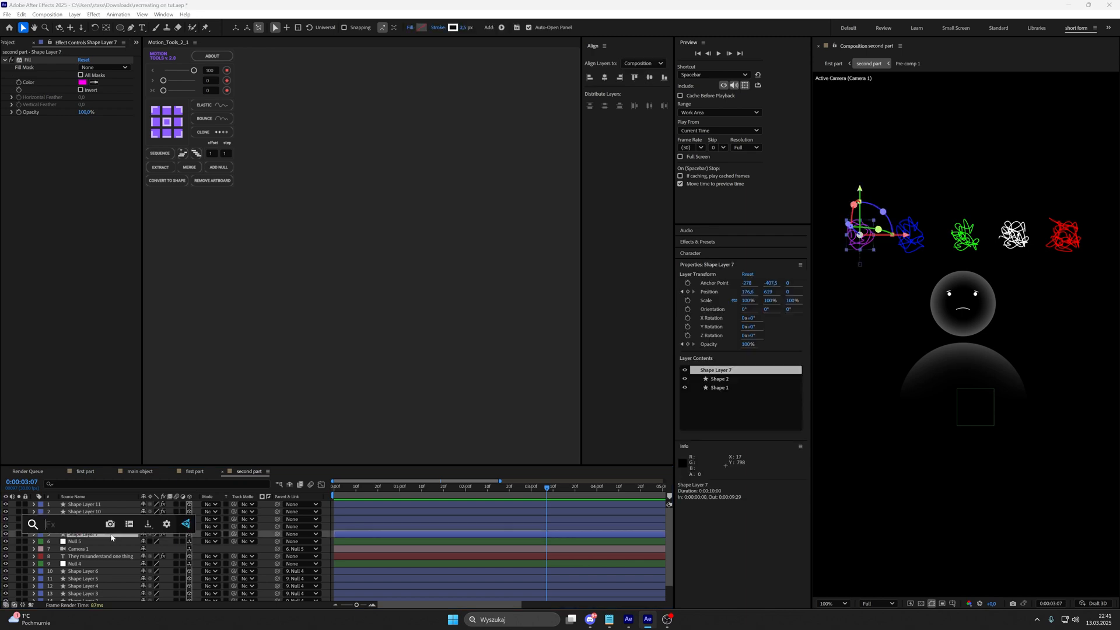
type("tur")
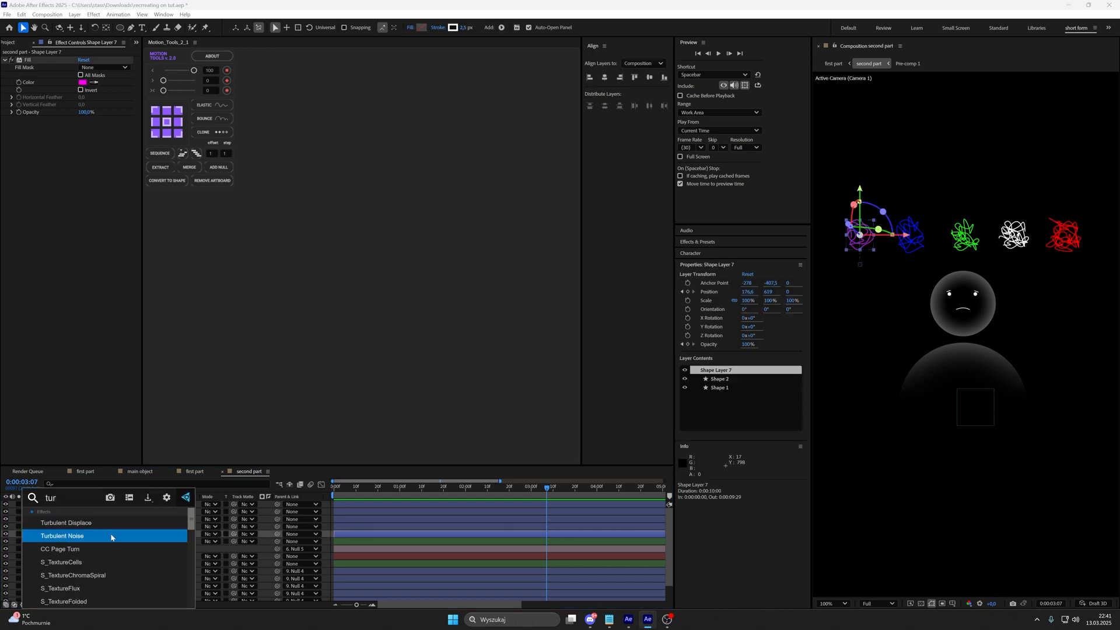
left_click(111, 523)
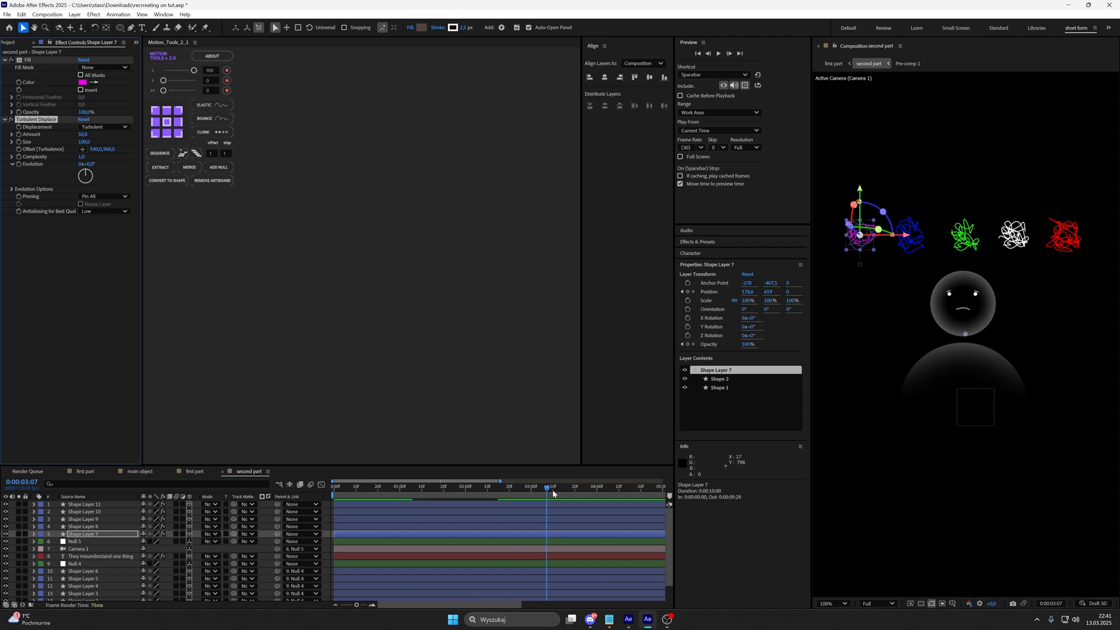
Keyframe Shape Layer 7's Turbulent Displace Evolution from 0 at the composition start to 2 full revolutions at 0:00:09:29.
left_click_drag(549, 489, 326, 499)
left_click_drag(357, 605, 328, 606)
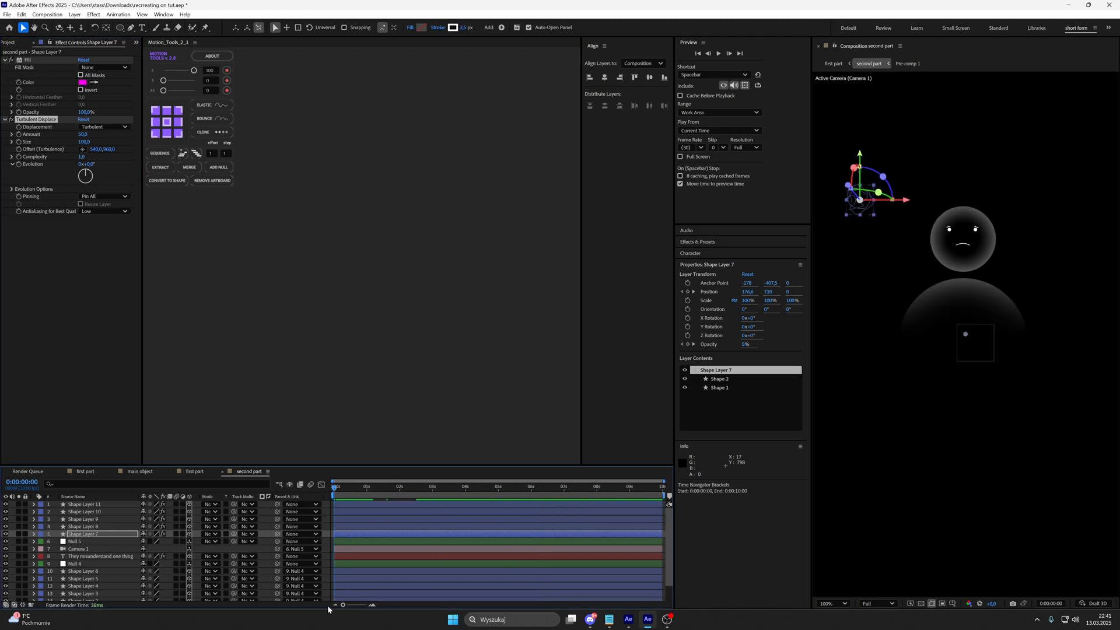
left_click(21, 165)
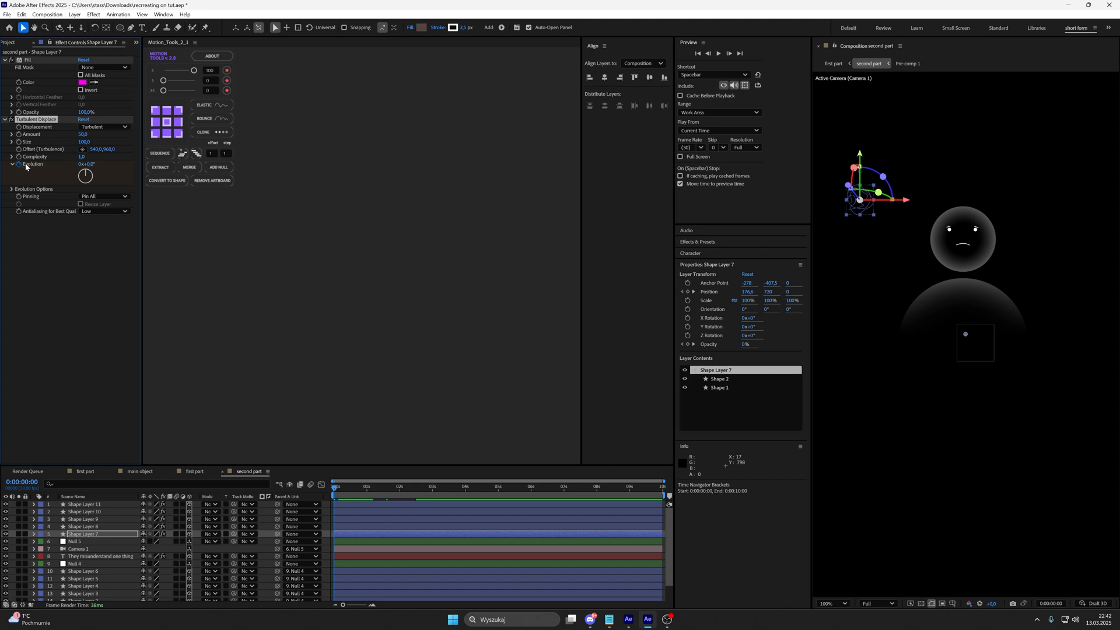
key("u")
left_click_drag(343, 490, 663, 534)
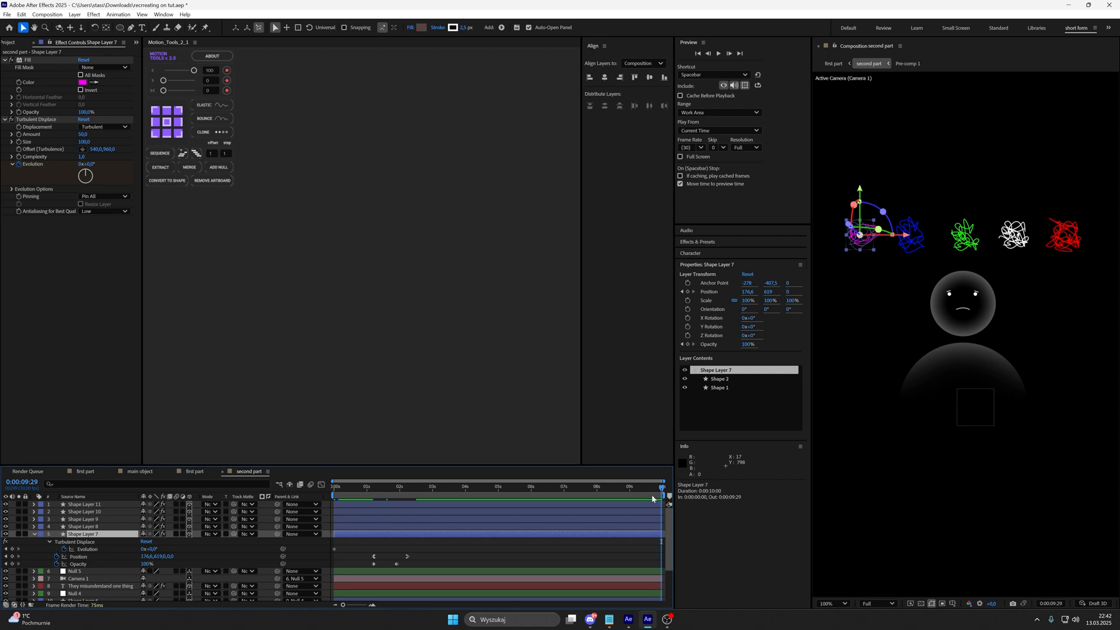
left_click(81, 163)
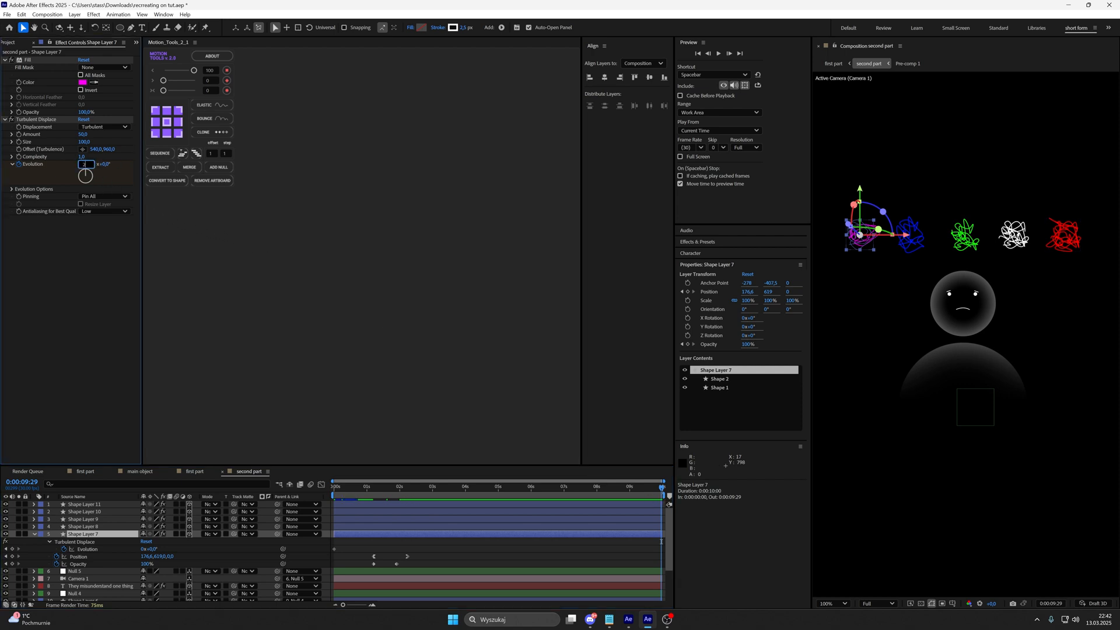
type("2")
key("Return")
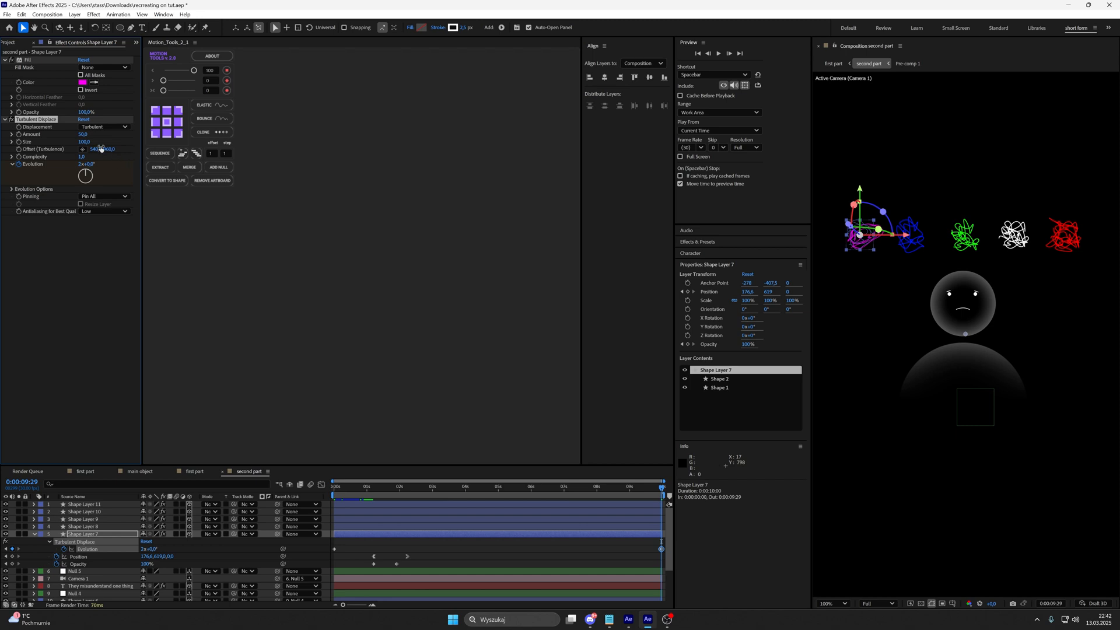
Set Shape Layer 7's Turbulent Displace Amount to 25 and Size to 110, and preview the wobble.
left_click(83, 136)
type("25")
key("Return")
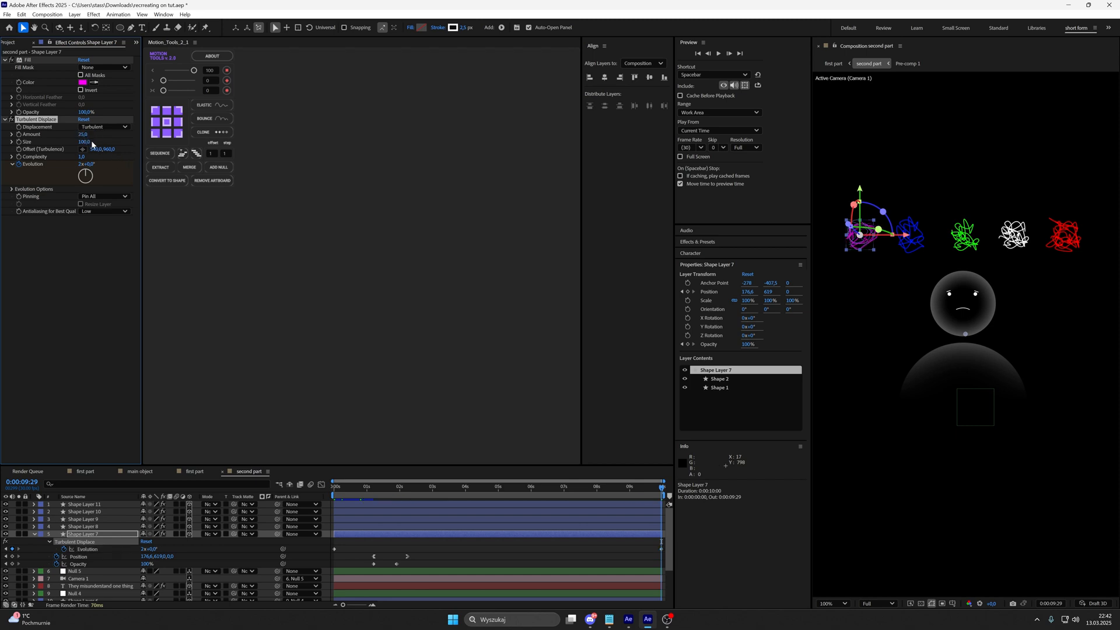
left_click(85, 142)
type("110")
left_click(871, 253)
key("space")
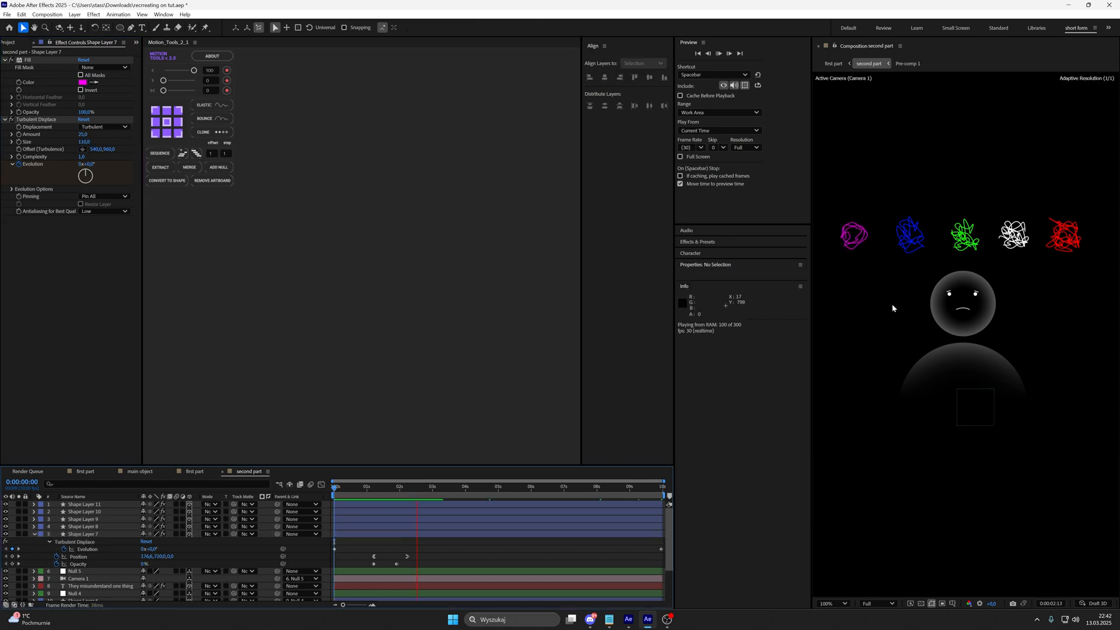
Copy Shape Layer 7's Turbulent Displace effect to Shape Layers 8 to 11 at the composition start and preview the result.
left_click(859, 247)
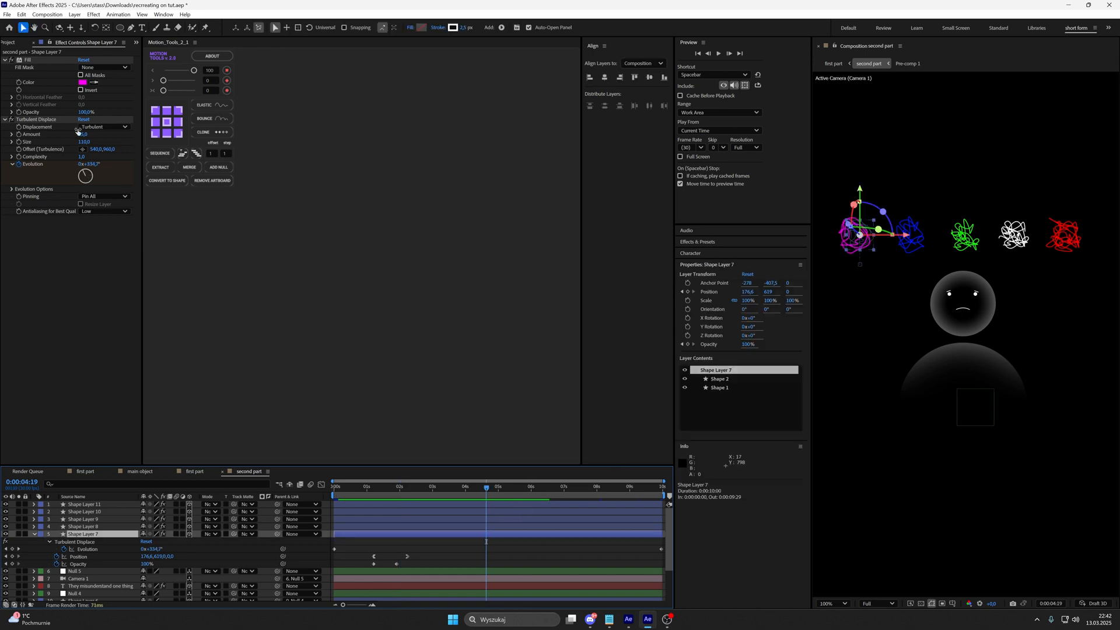
left_click(37, 119)
key("Home")
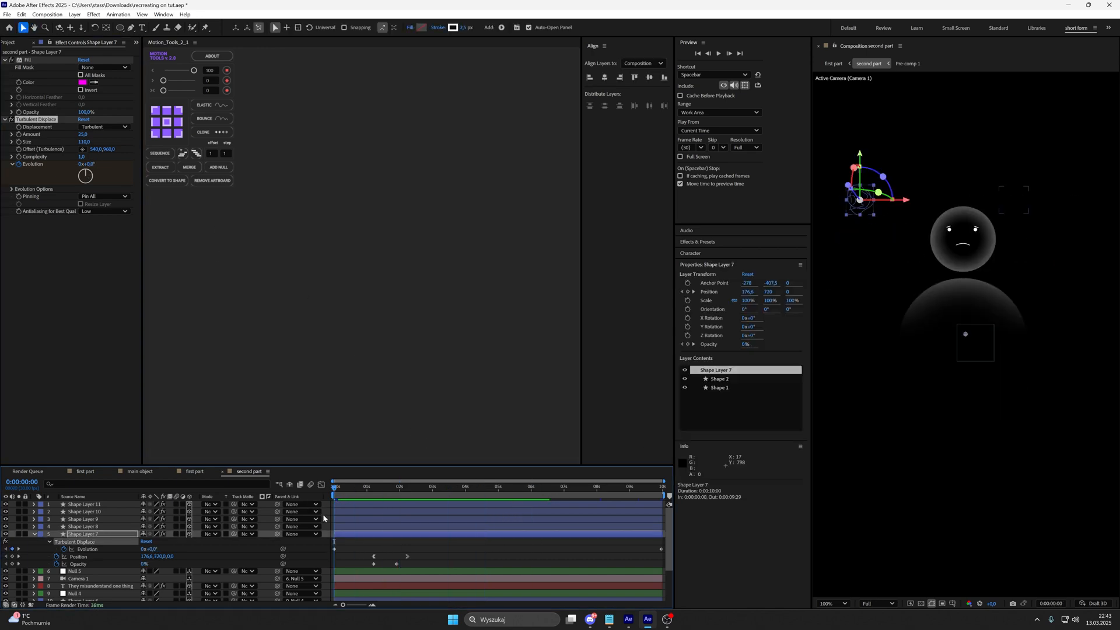
left_click_drag(324, 528, 322, 497)
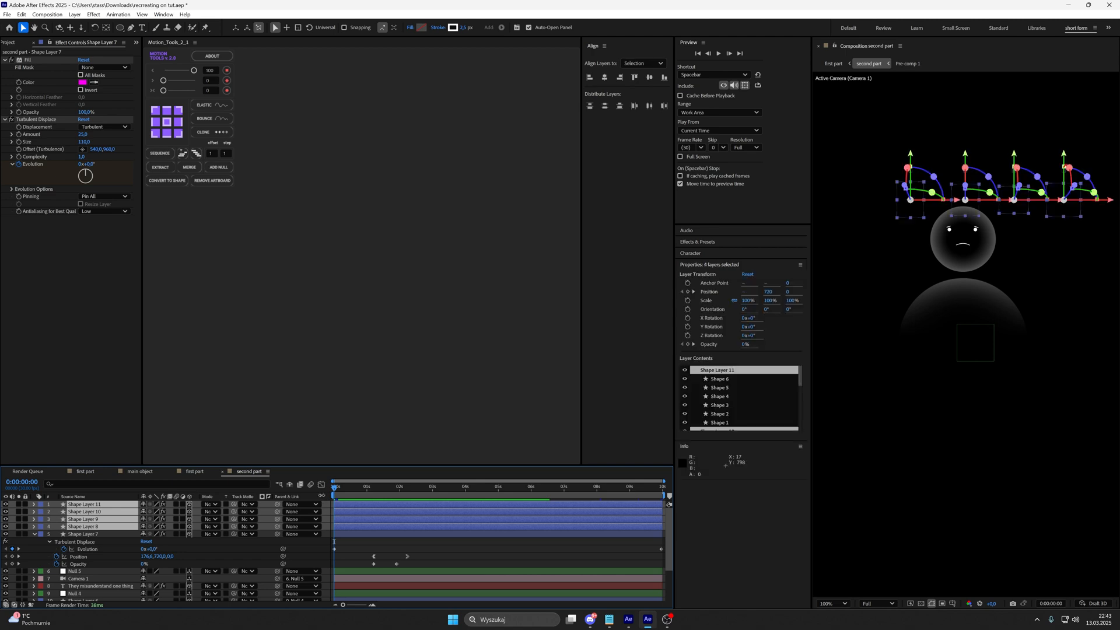
key("F2")
key("space")
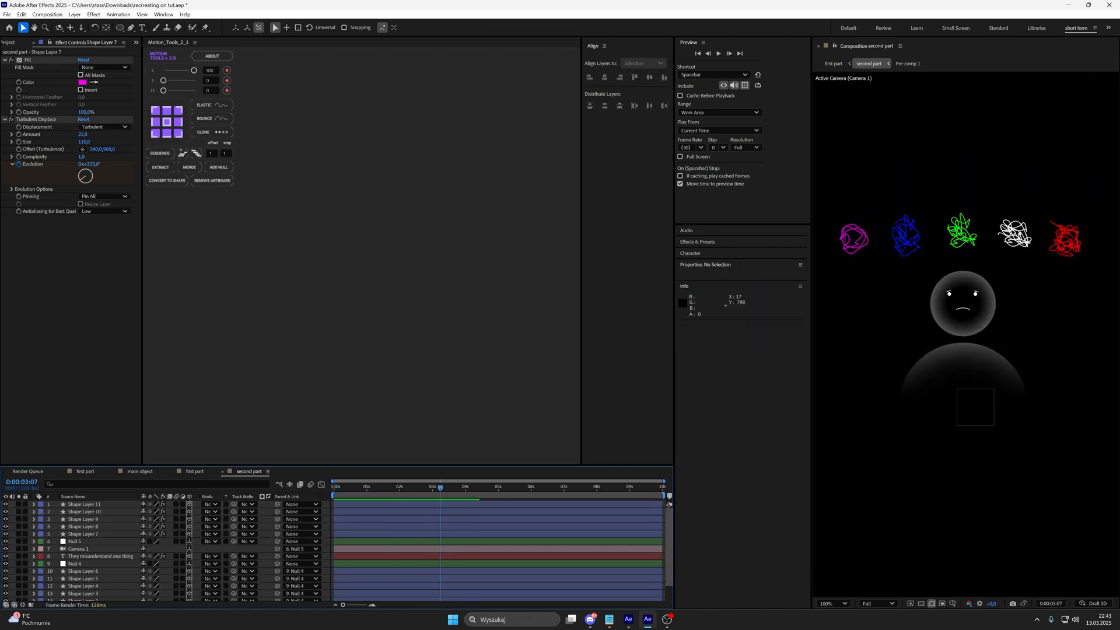
Apply Deep Glow to Shape Layer 7 and set its Exposure to 0.20.
left_click(97, 534)
key("ctrl+space")
type("deep")
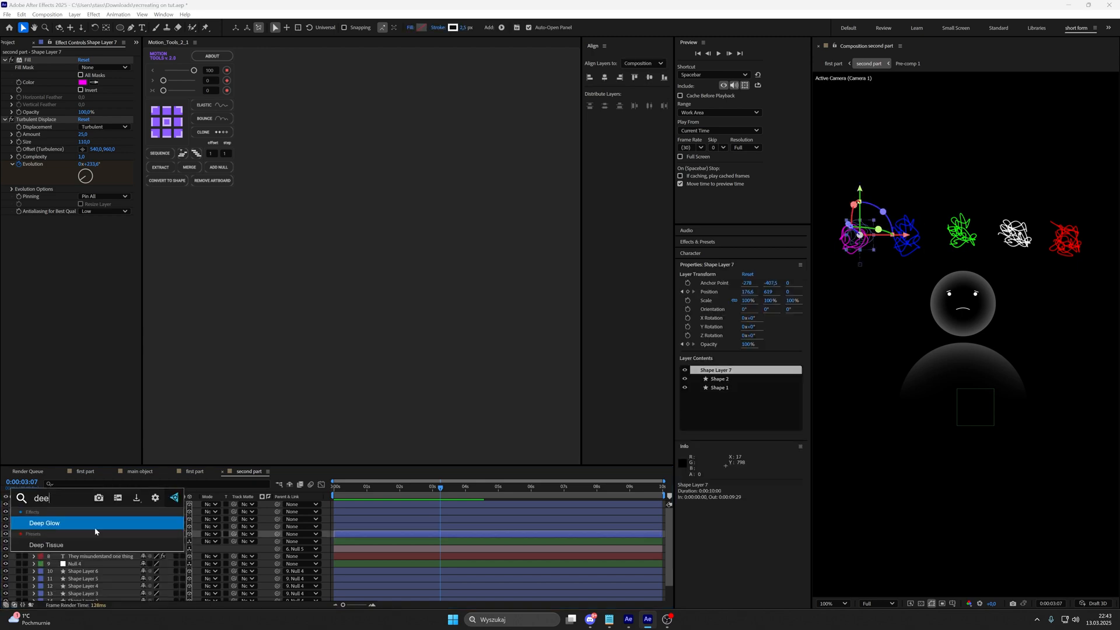
key("Return")
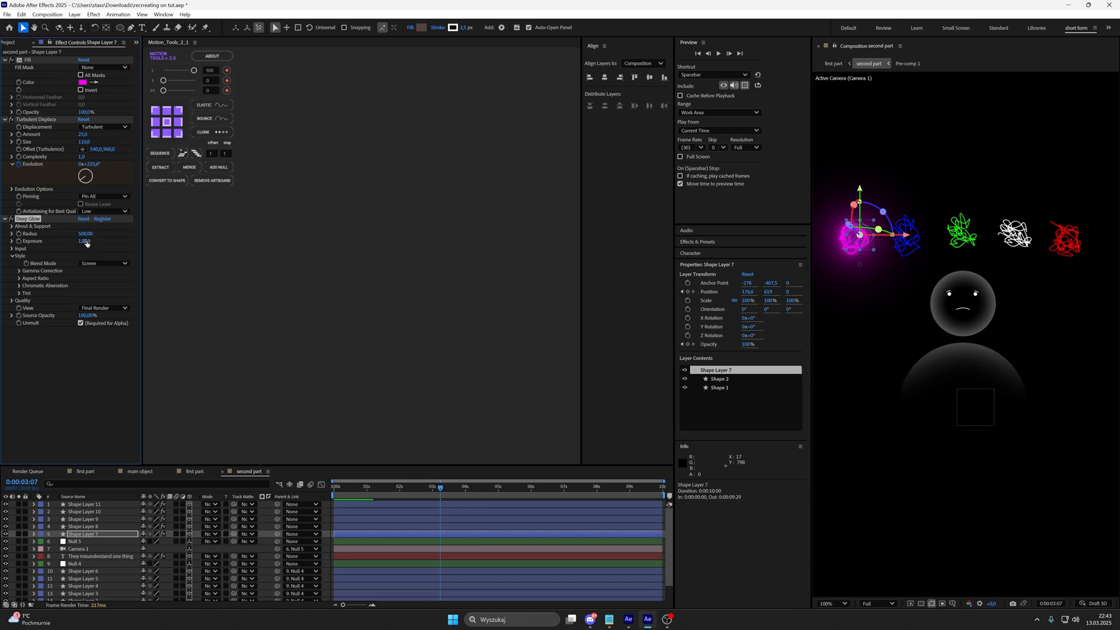
left_click(85, 240)
key("Return")
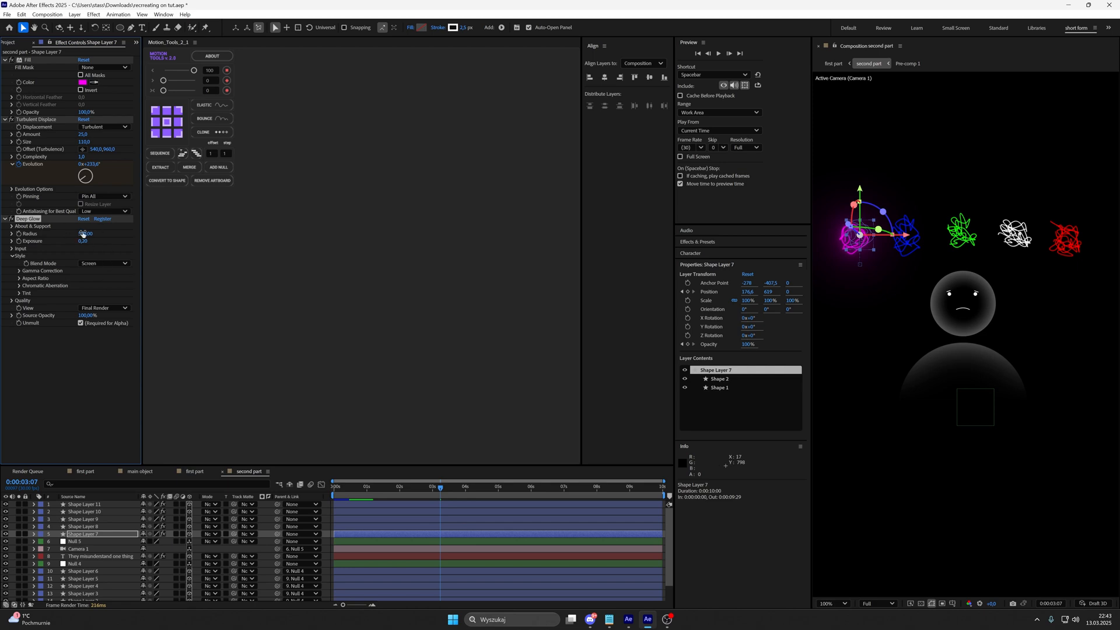
Copy Shape Layer 7's Deep Glow effect to Shape Layers 8 to 11.
left_click_drag(328, 530, 318, 500)
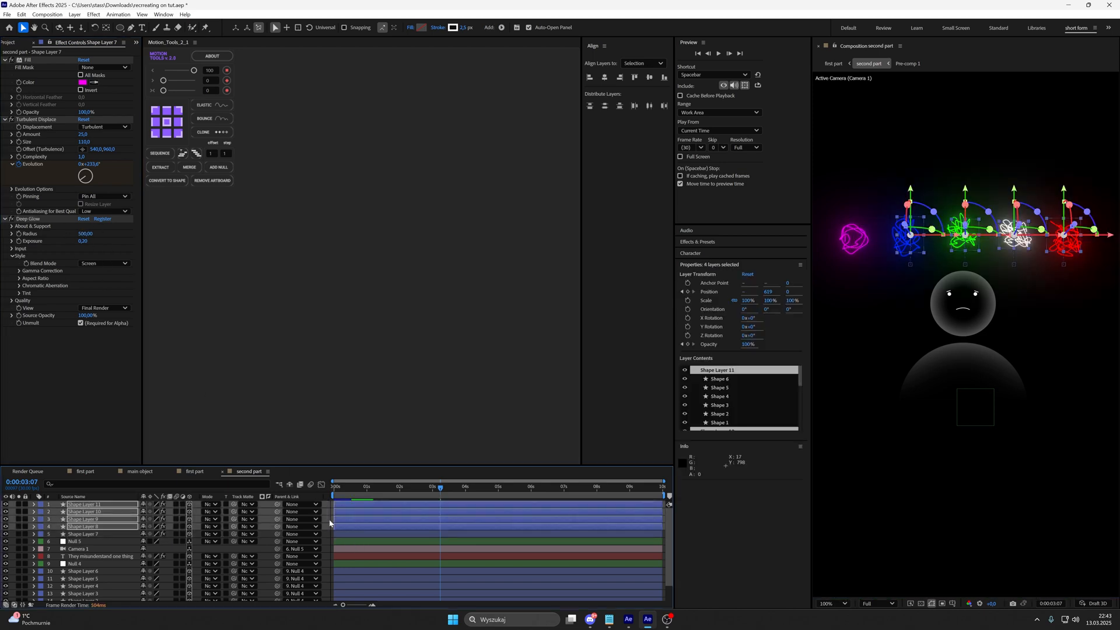
left_click(329, 521)
key("comma")
key("comma")
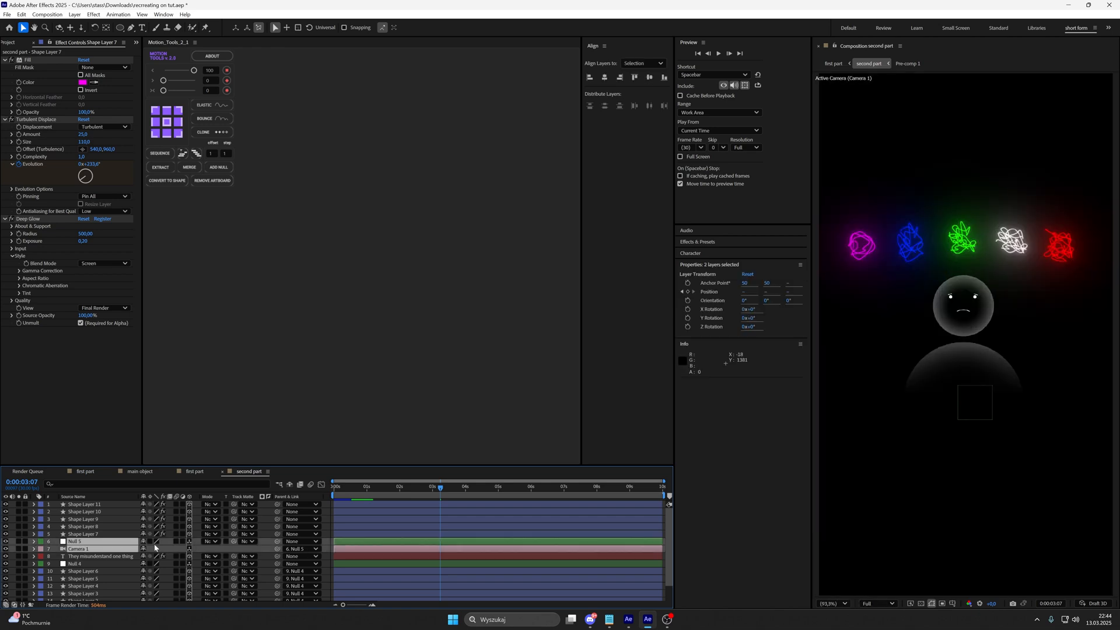
Move Null 5 and Camera 1 to the top of the layer stack and add a parent null for Null 5.
key("ctrl+shift+bracketright")
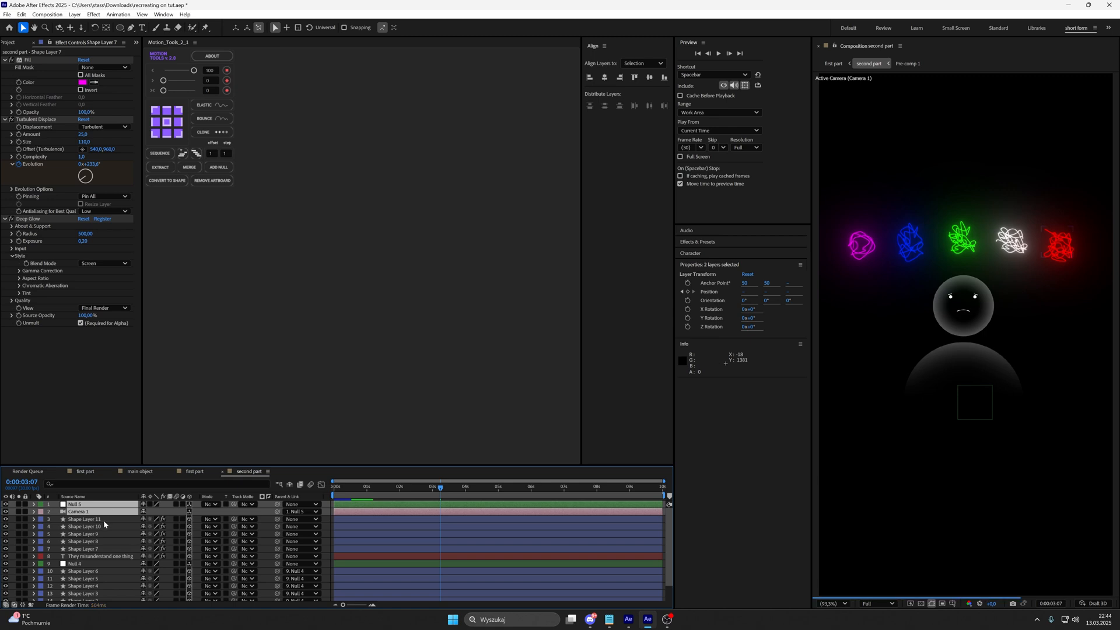
left_click(107, 505)
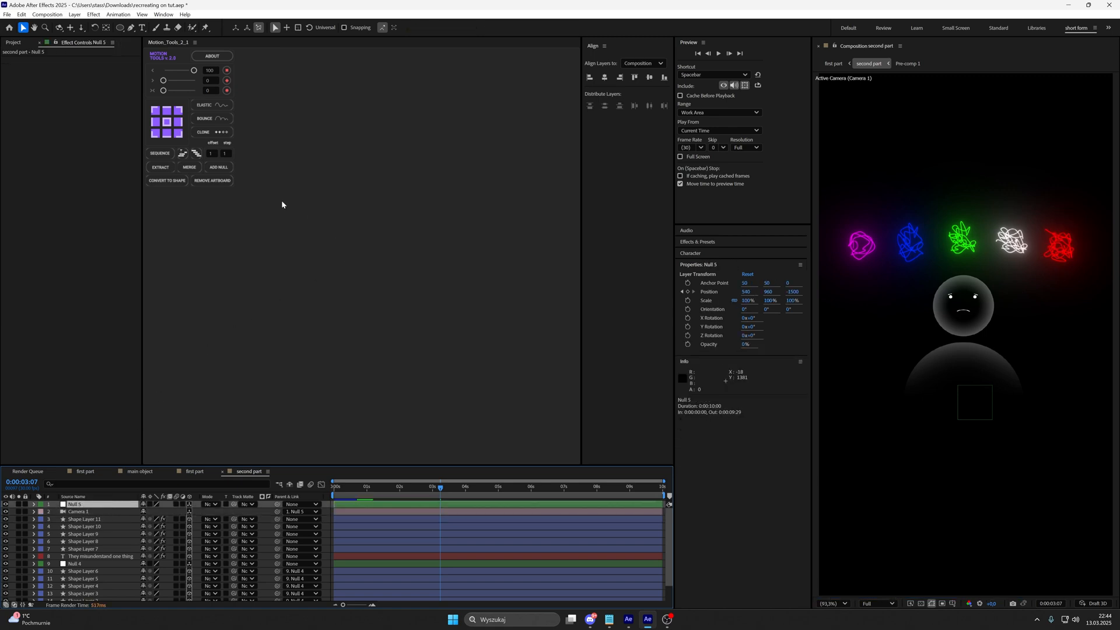
left_click(225, 168)
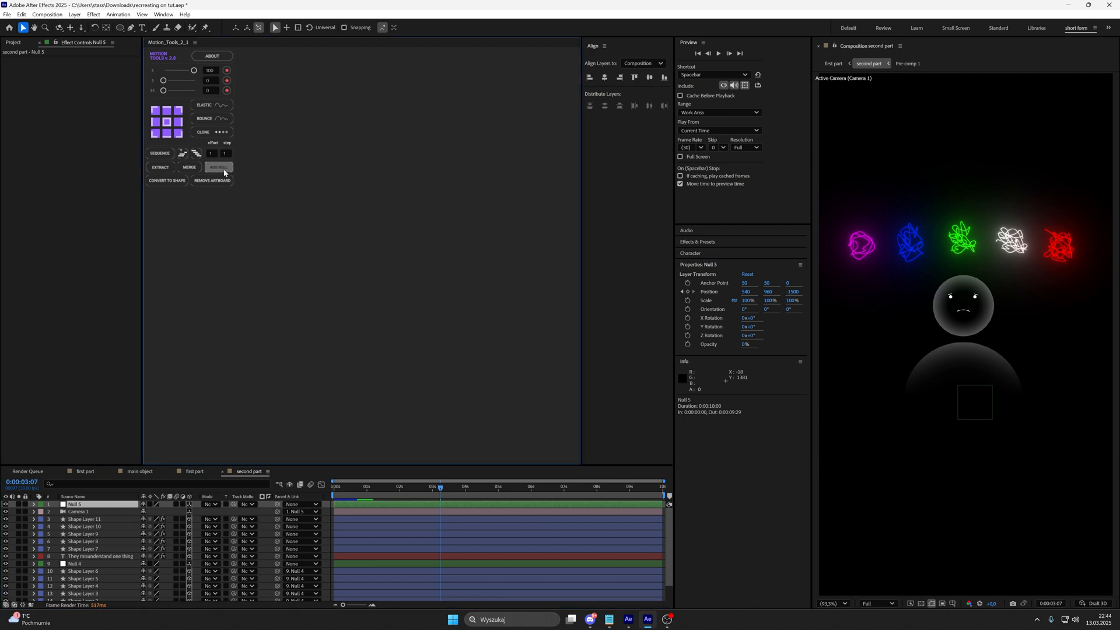
Keyframe the new null's position from Z -1500 at 0:00:01:14 to Z -869 at 0:00:02:15 for a camera push-in.
mouse_move(440, 487)
left_mouse_down()
mouse_move(383, 499)
mouse_move(416, 489)
left_mouse_up()
key("p")
left_click(56, 512)
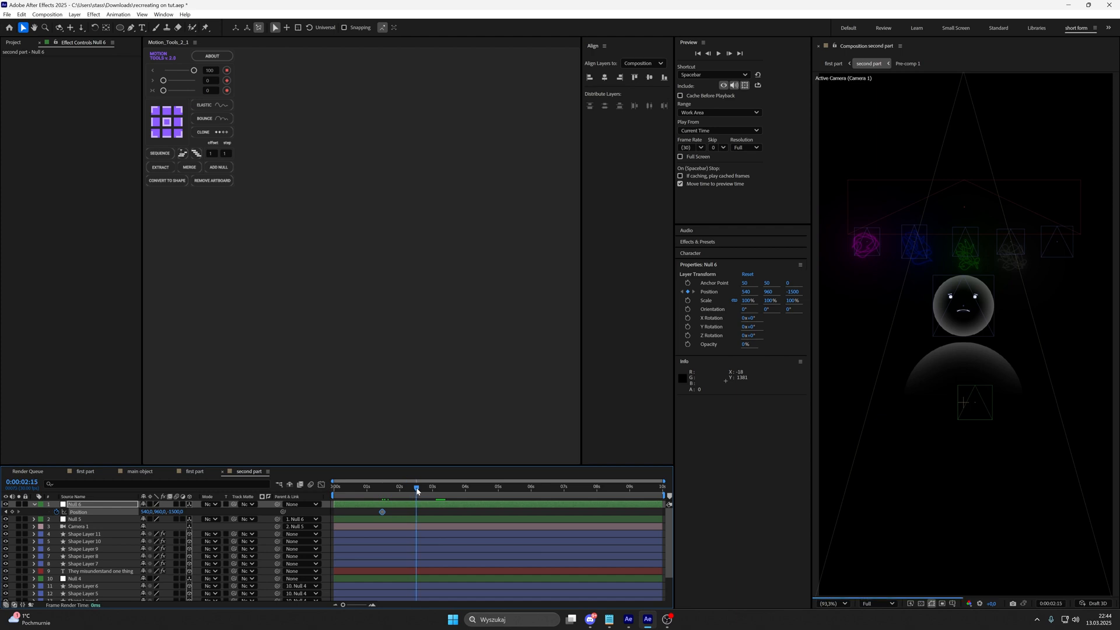
key("ctrl+c")
key("ctrl+v")
left_click(417, 513)
left_click(416, 512)
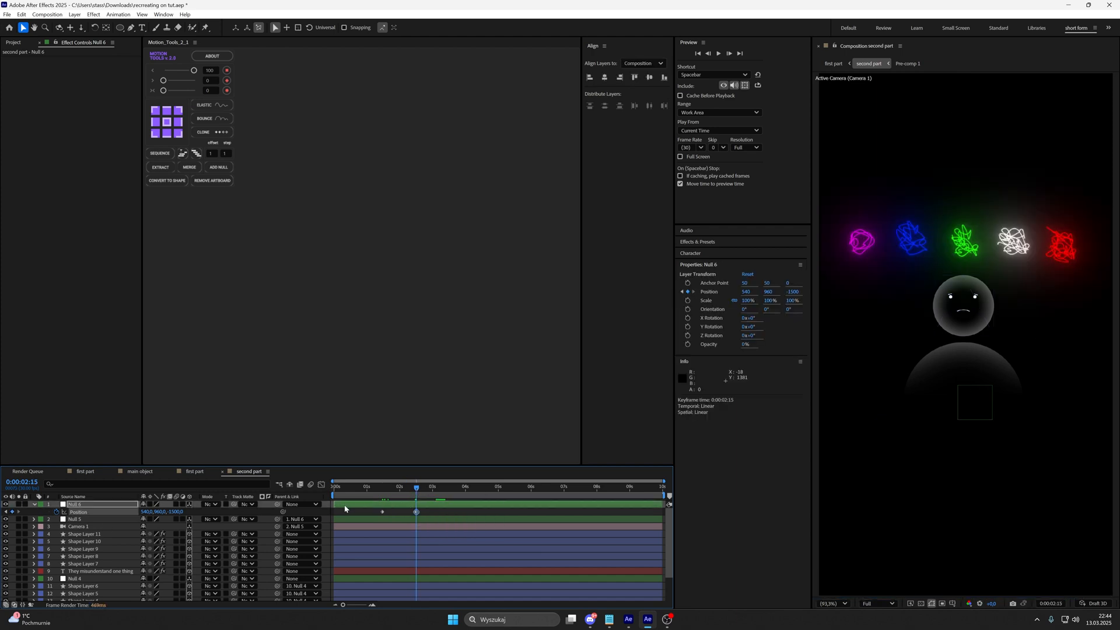
left_click_drag(179, 515, 385, 515)
left_click_drag(316, 496, 436, 491)
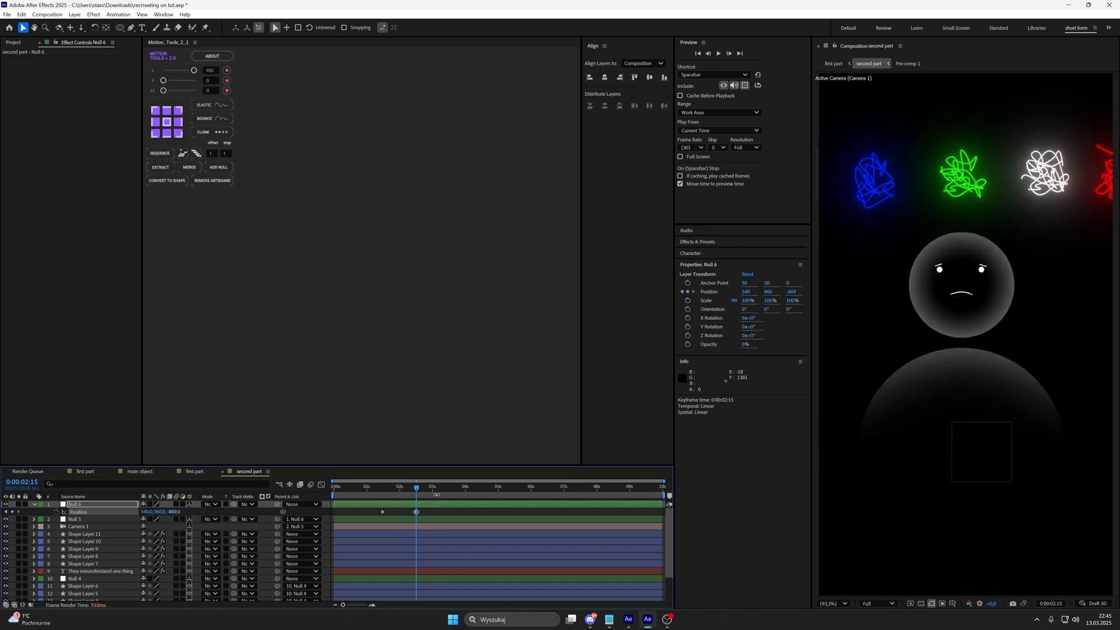
Ease the new null's position keyframes in the speed graph and preview the move with the work area ending at 0:00:02:15.
left_click(322, 485)
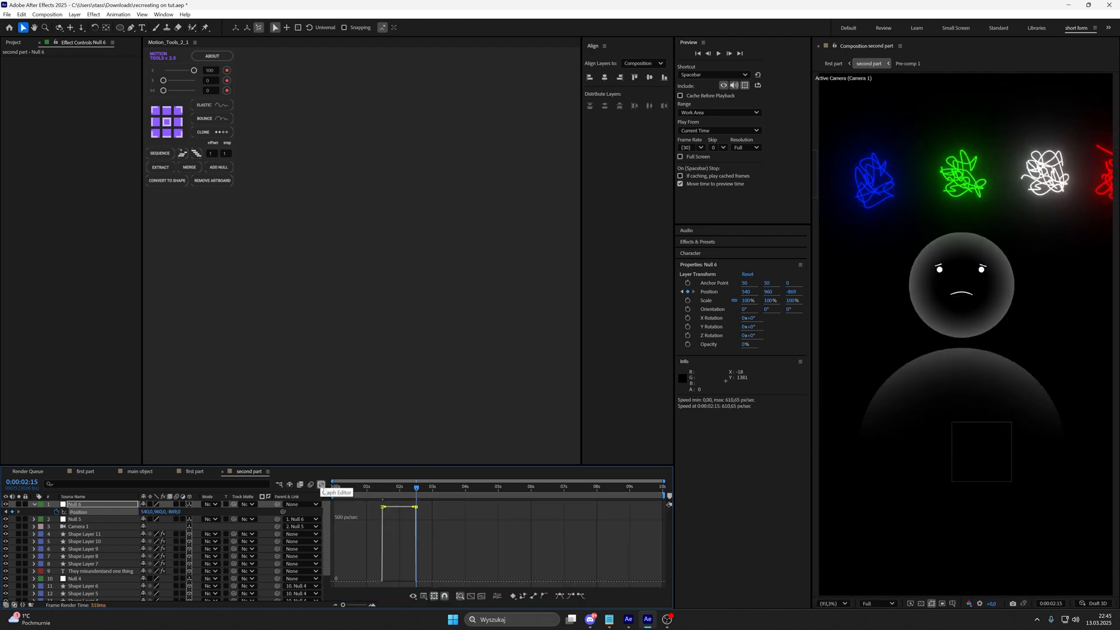
left_click_drag(386, 509, 399, 577)
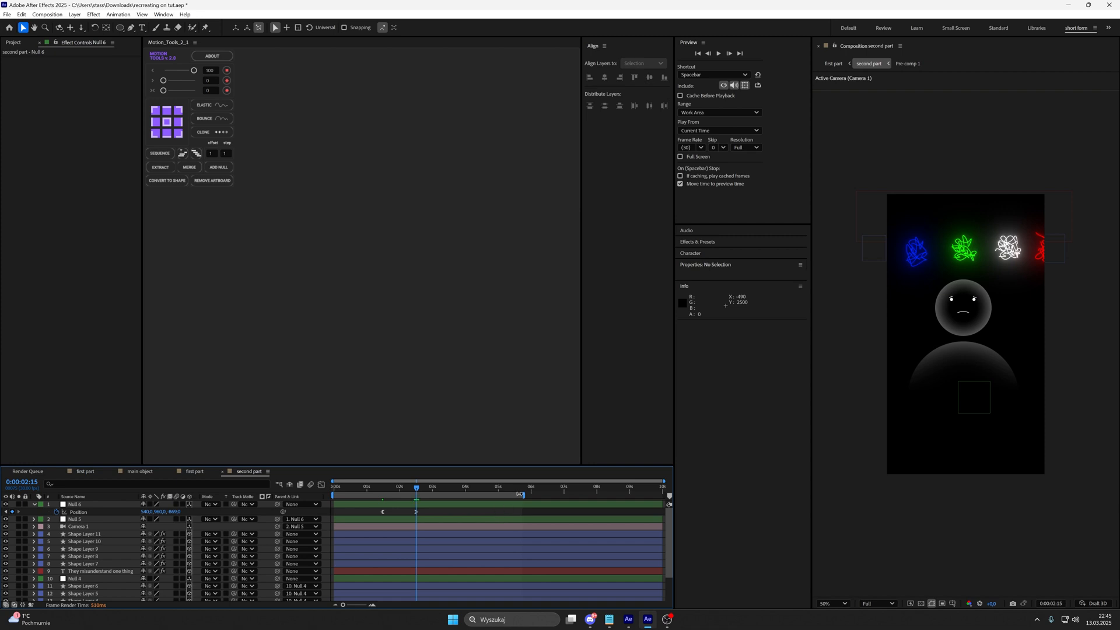
key("n")
key("space")
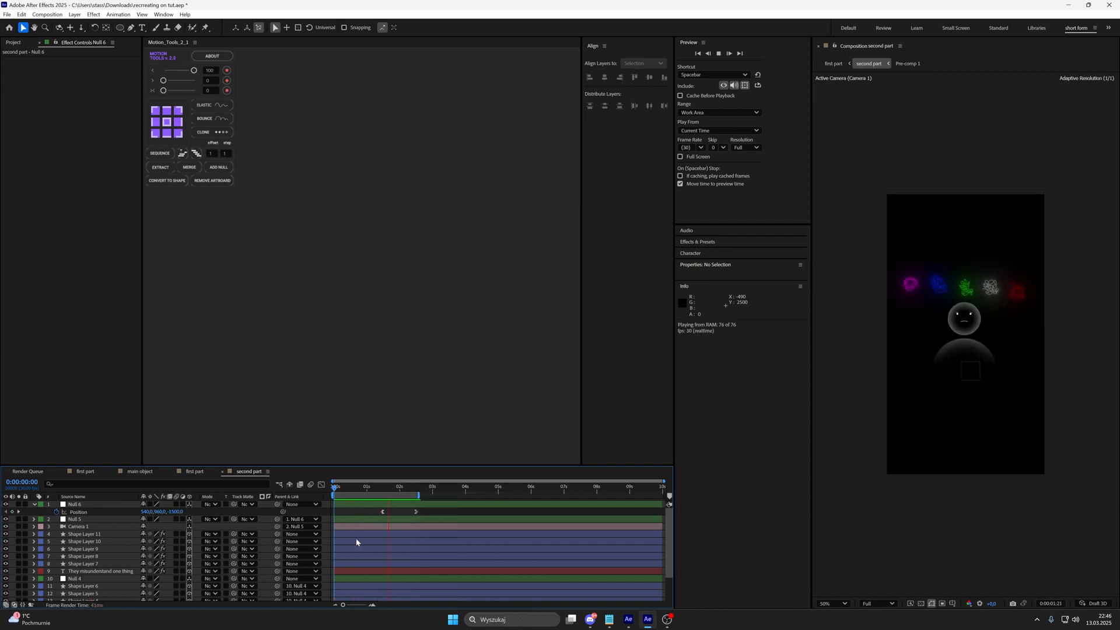